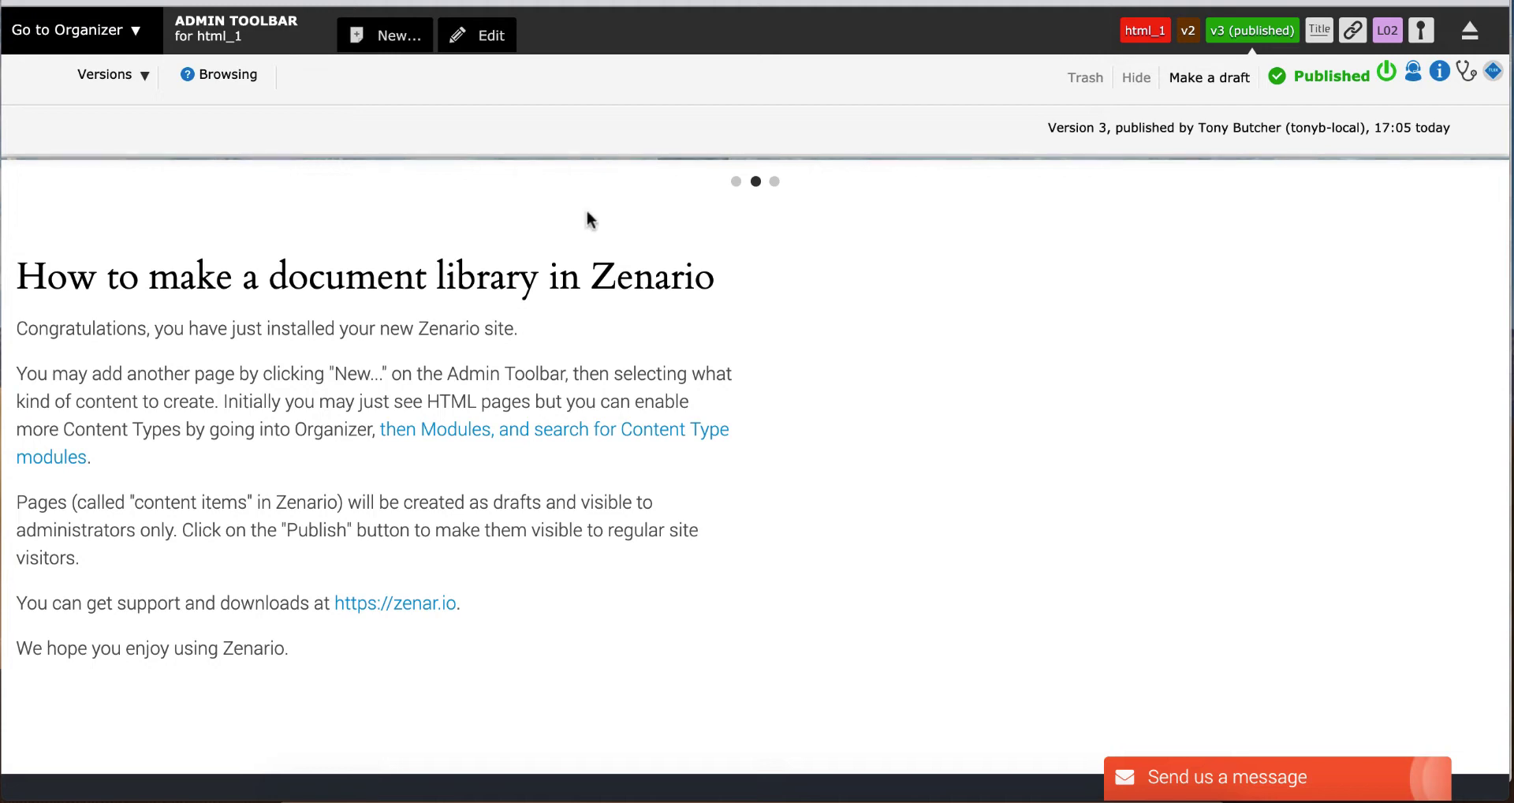
In the Organizer's International languages, choose French (fr) as another language to enable
mouse_move(98, 33)
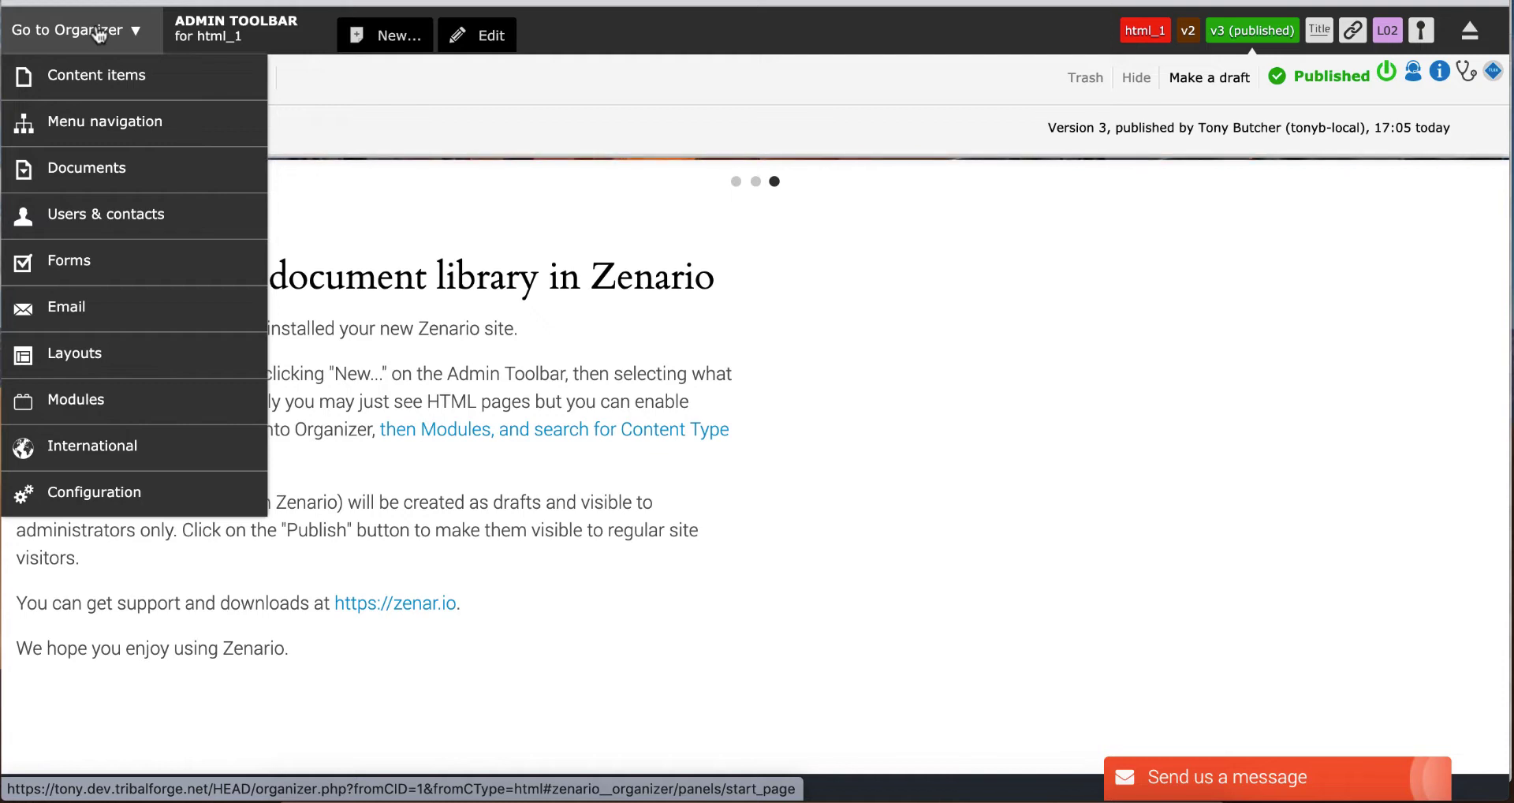
left_click(98, 33)
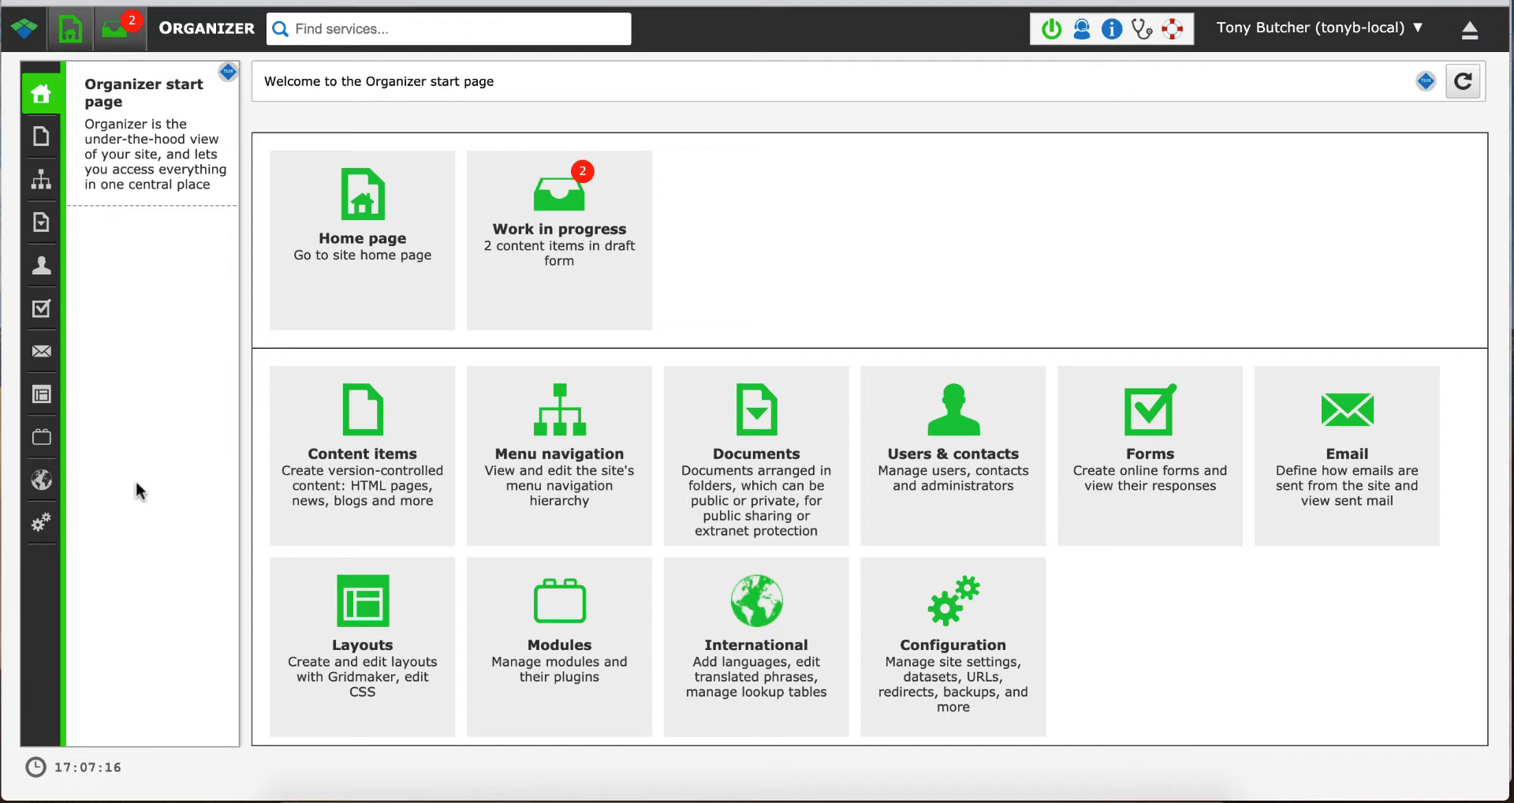
left_click(42, 483)
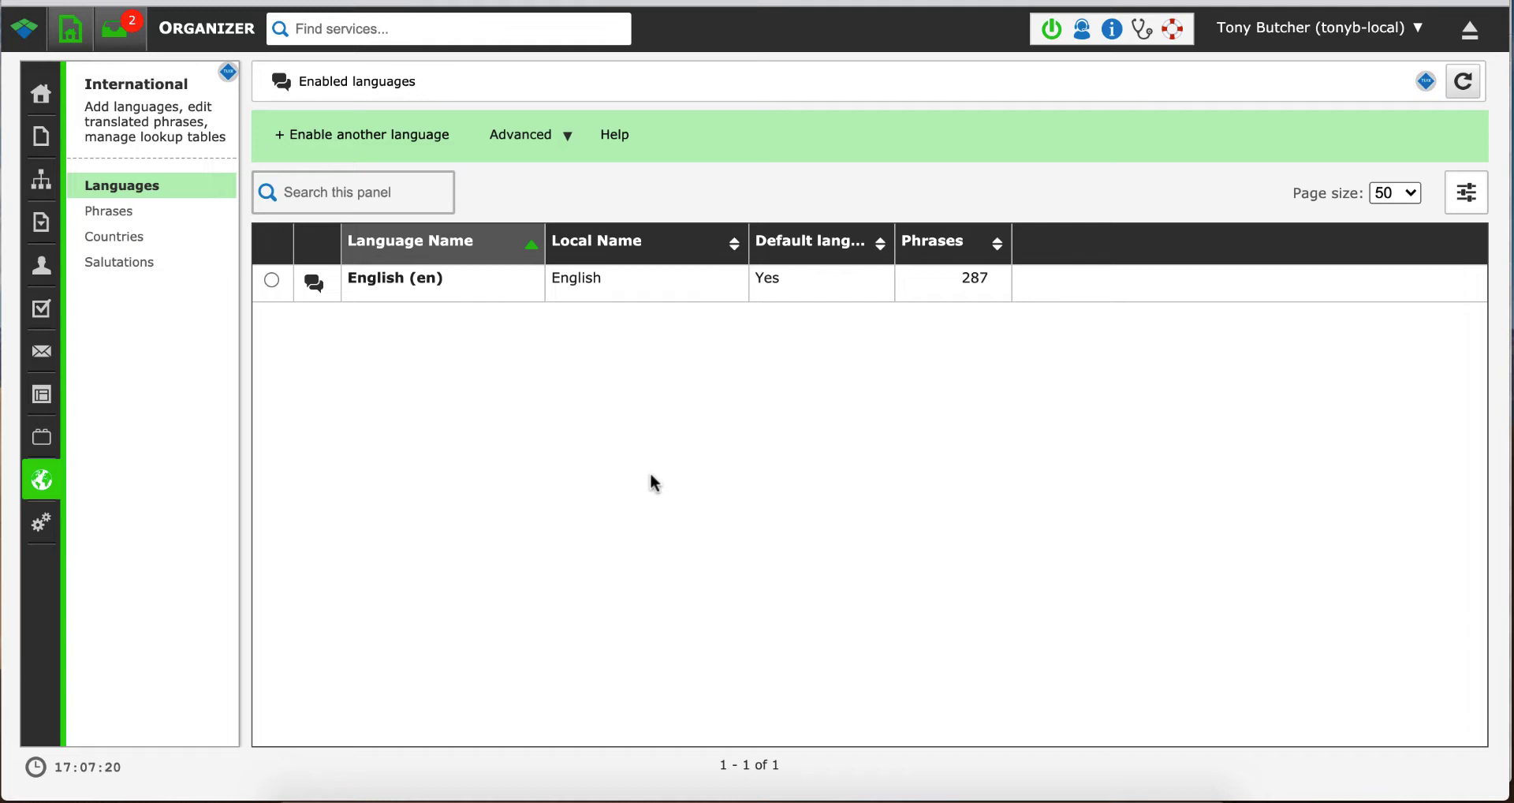
left_click(374, 135)
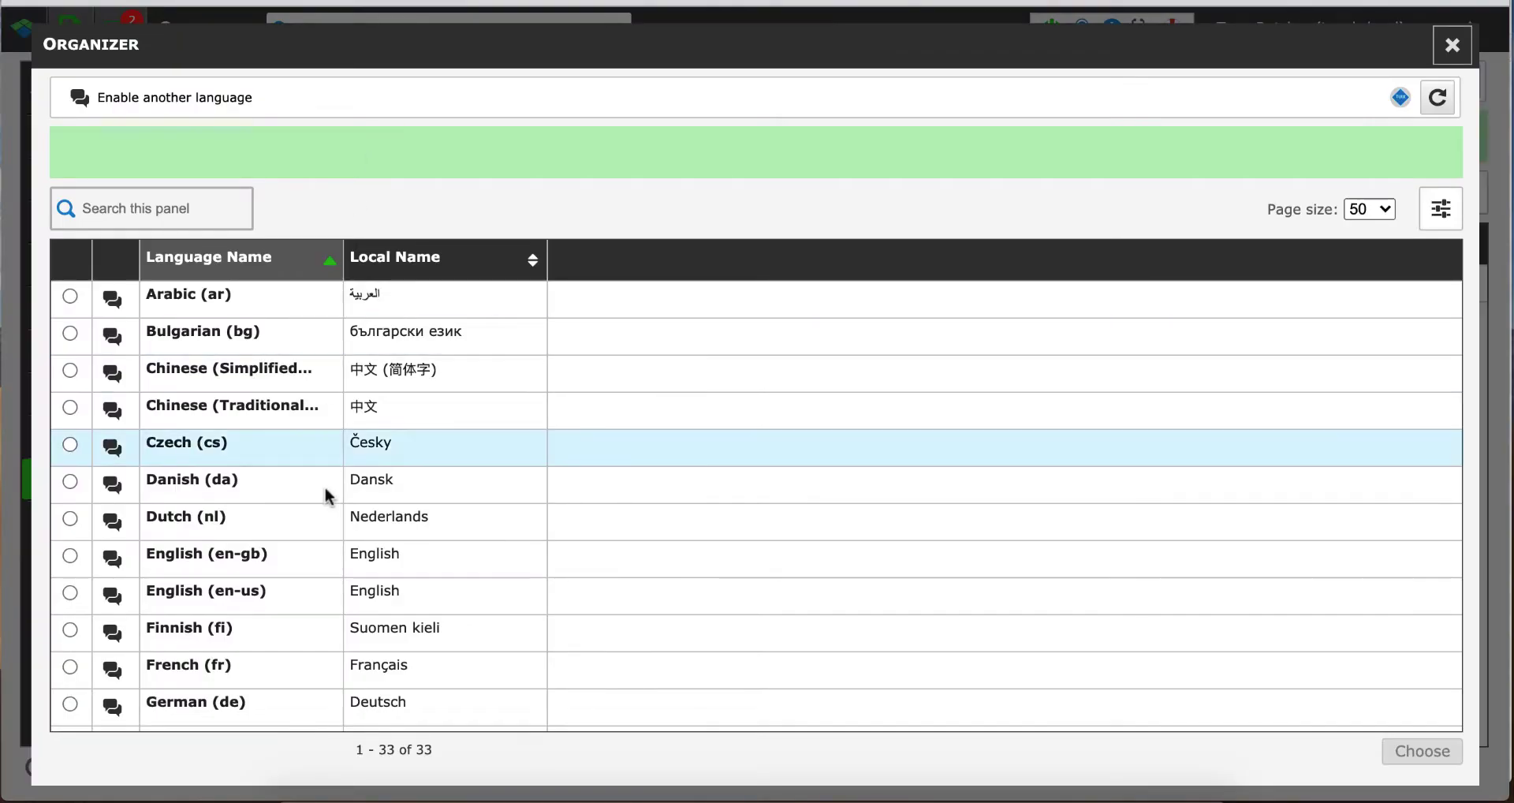
scroll(361, 499, "down", 1)
scroll(360, 498, "down", 1)
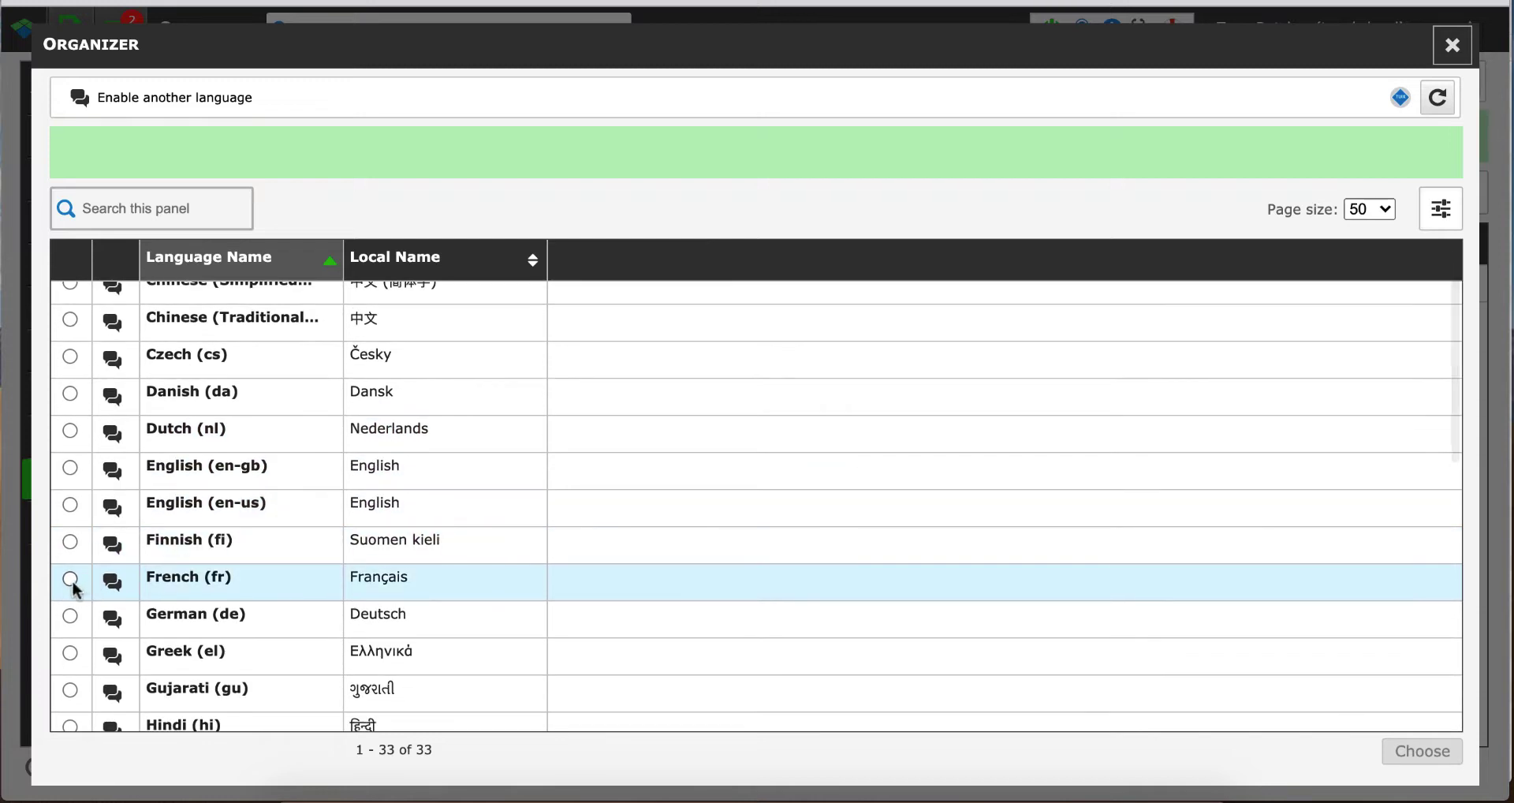
left_click(70, 578)
left_click(1408, 753)
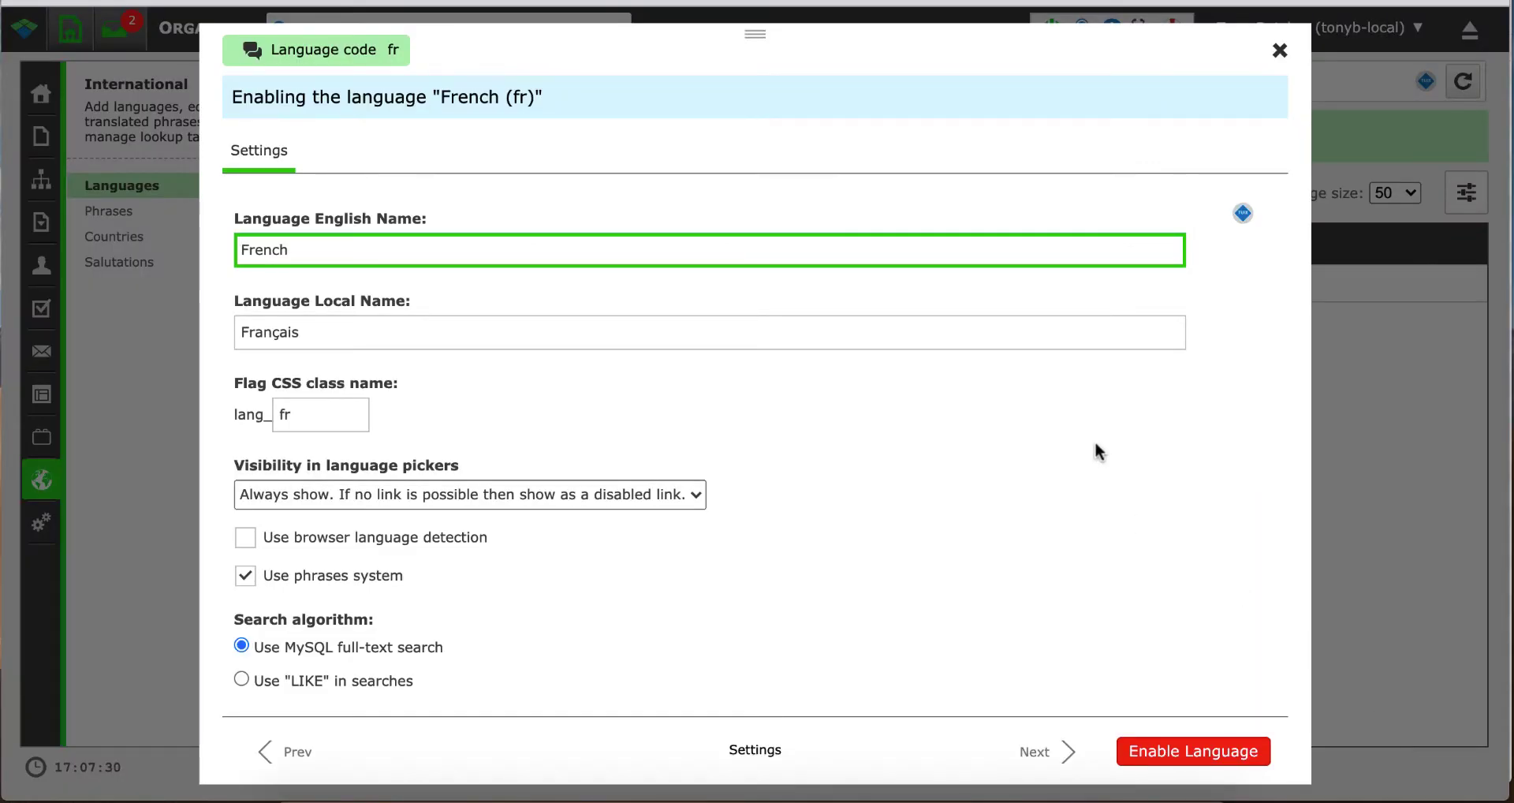
Review the settings for French and enable the language with its default values
scroll(1094, 442, "down", 2)
scroll(1094, 442, "up", 1)
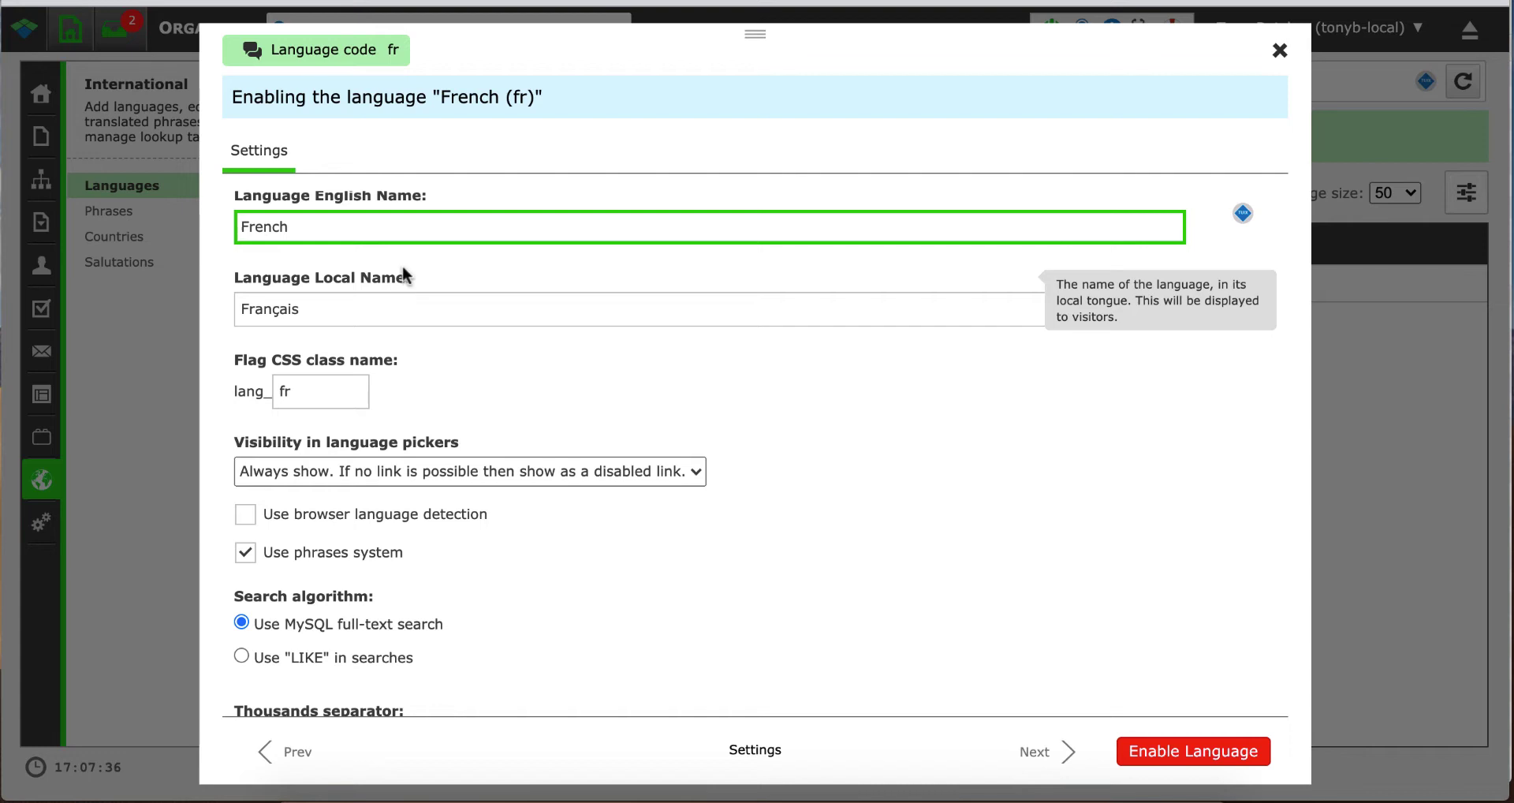
left_click(375, 305)
left_click(514, 380)
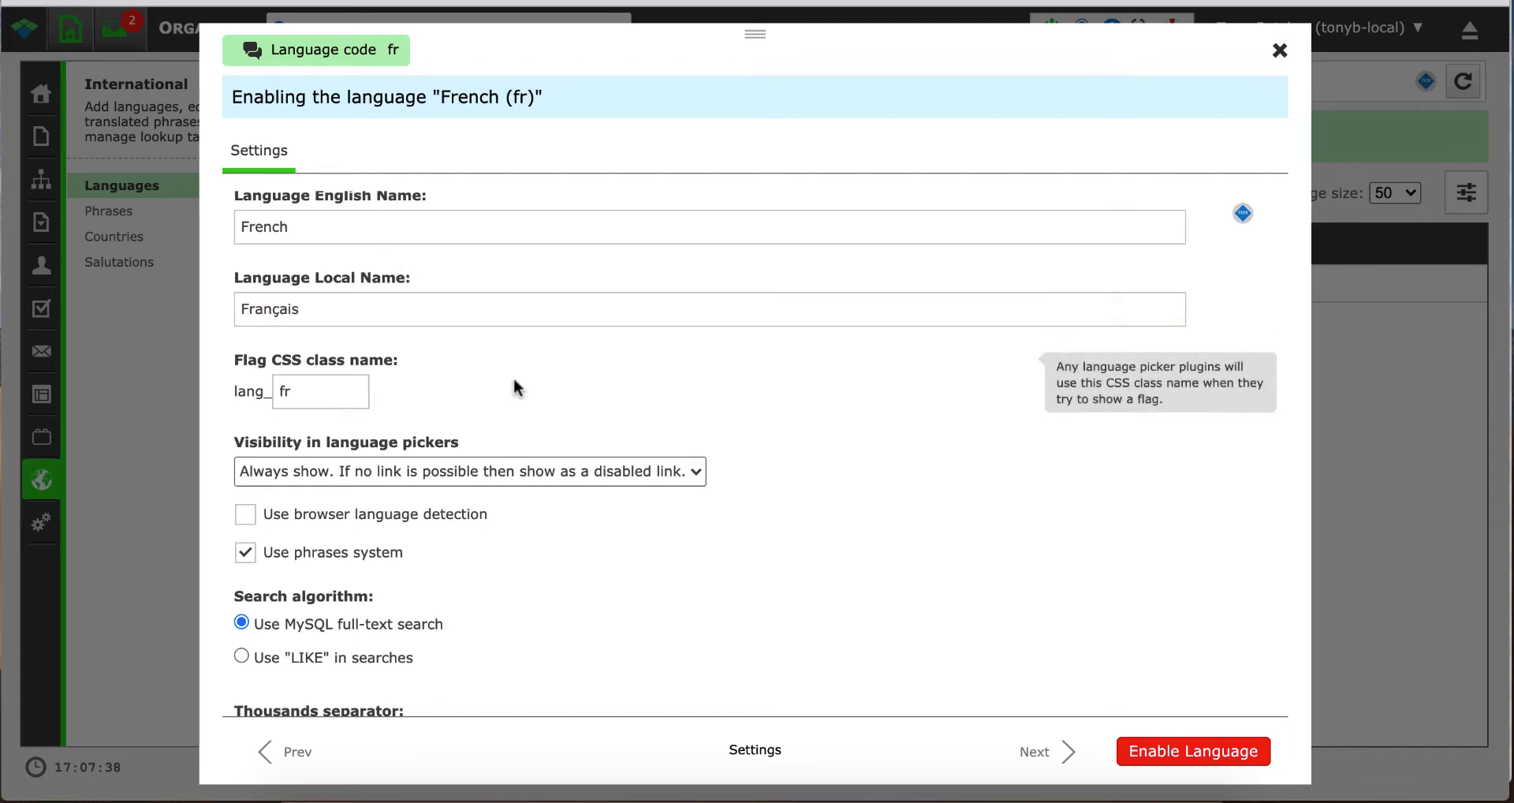
scroll(514, 381, "down", 3)
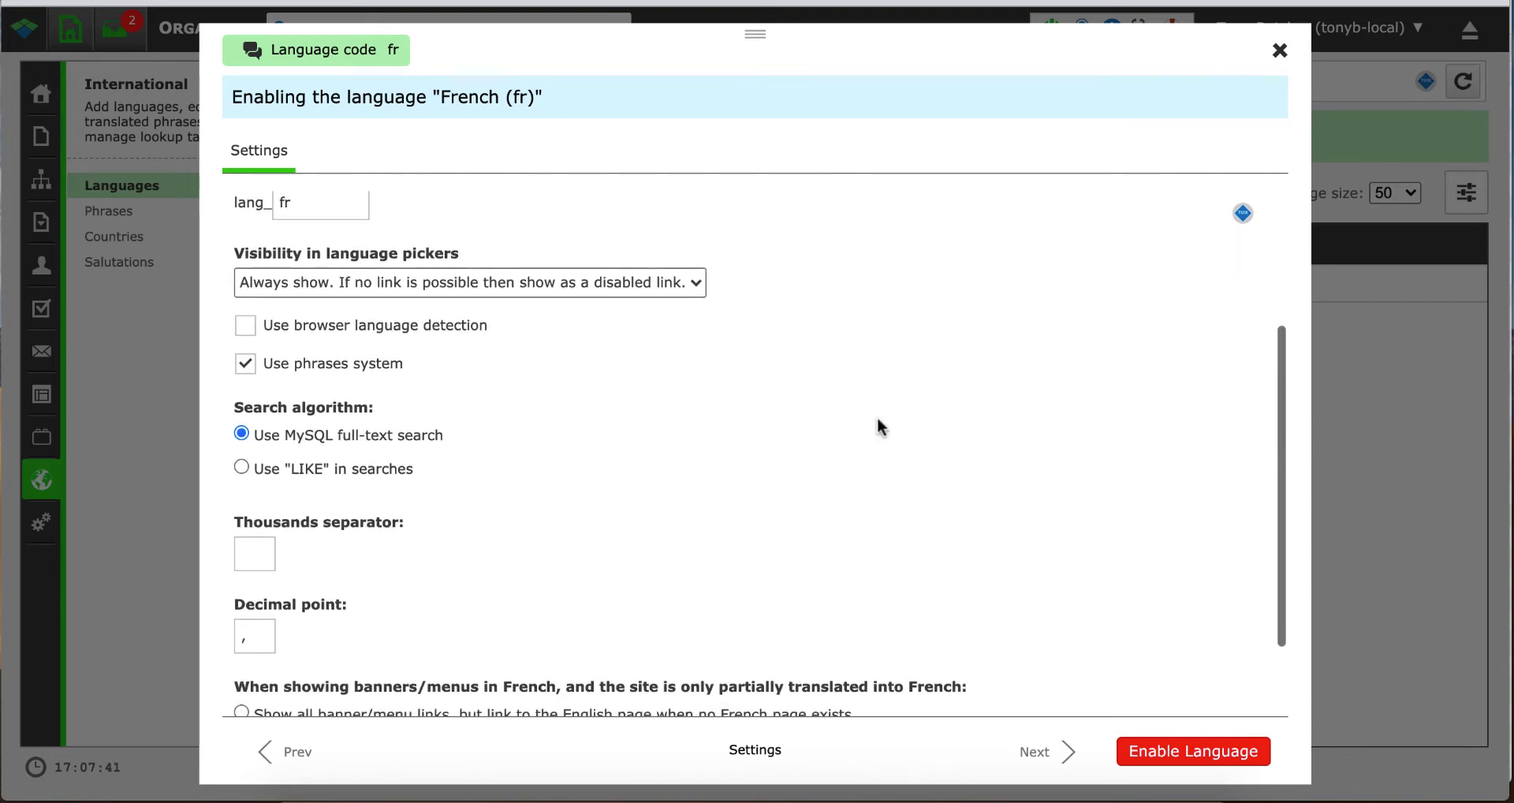
scroll(1010, 438, "up", 3)
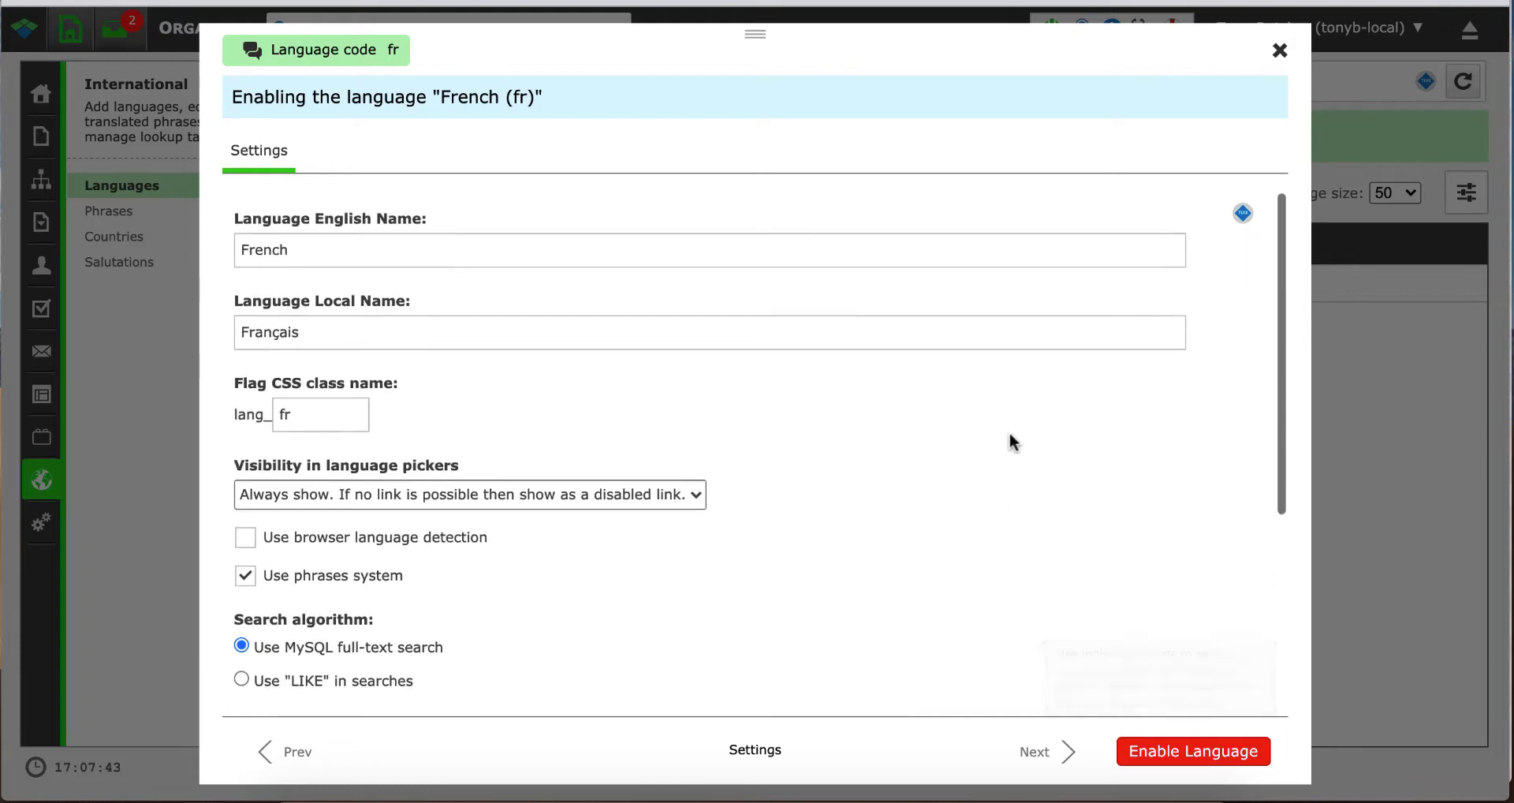
left_click(1193, 753)
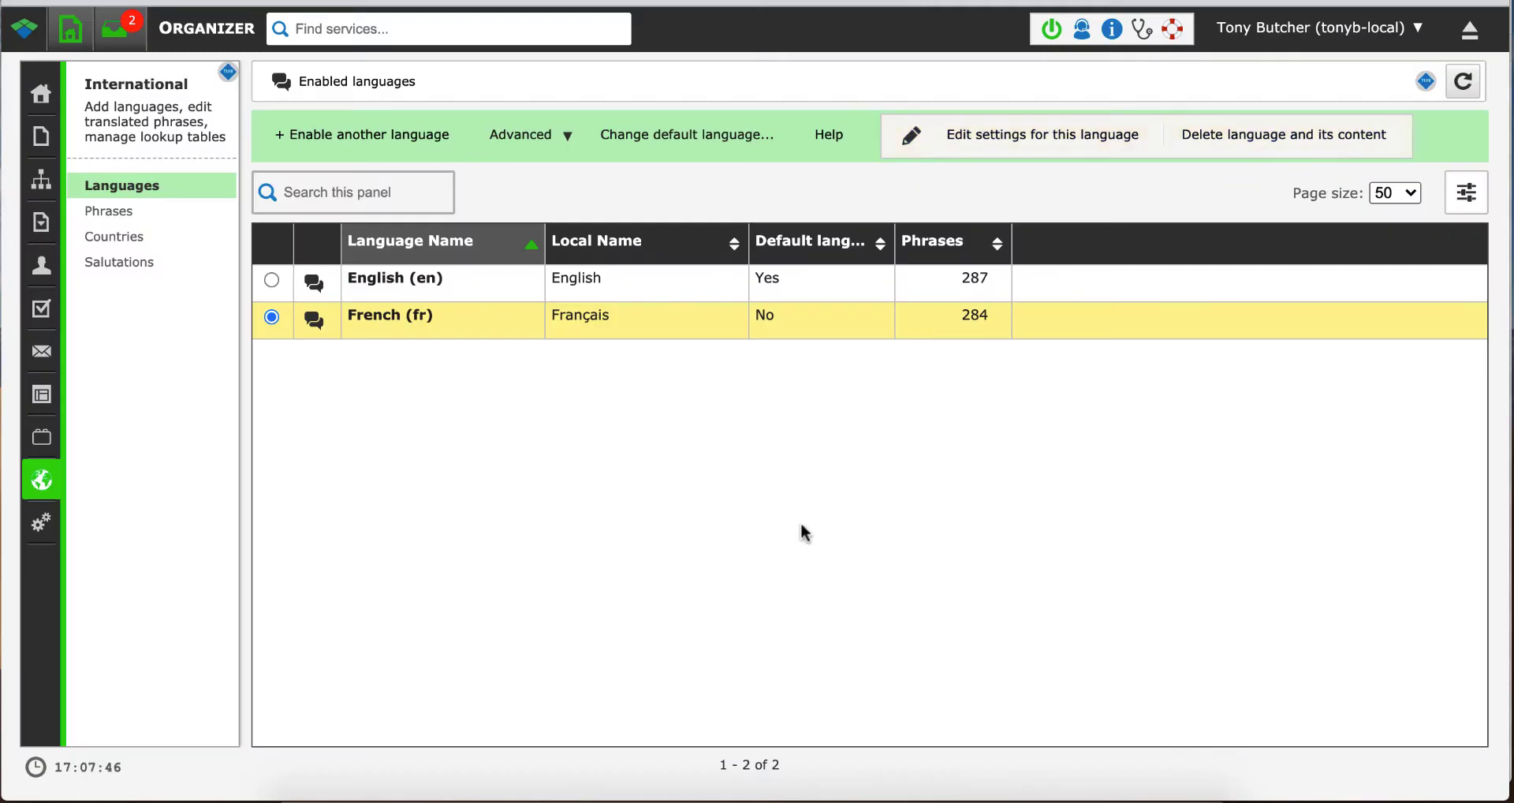
Enable Spanish (es) as another site language with its default settings
left_click(357, 138)
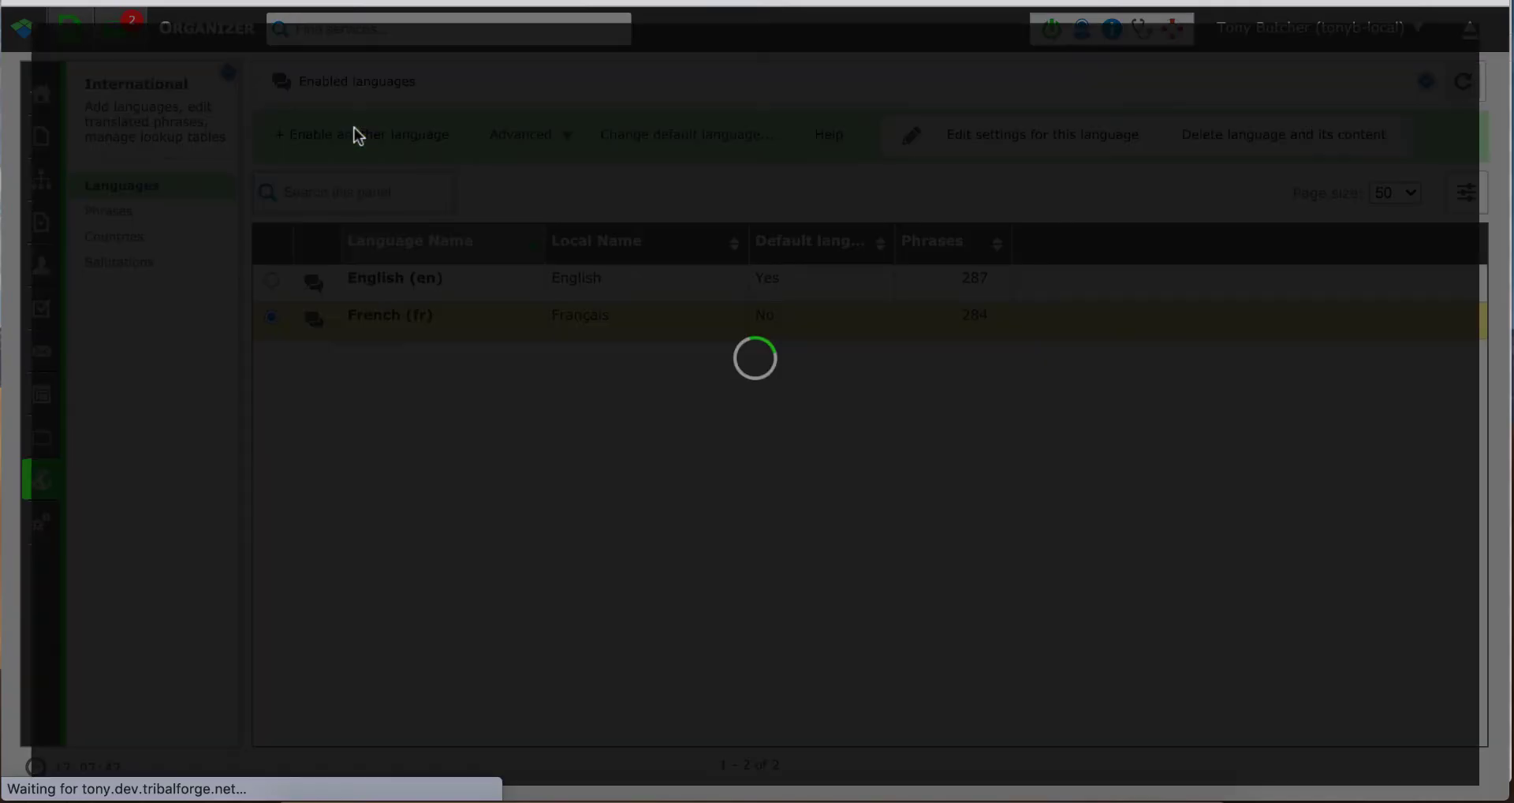
scroll(439, 429, "down", 10)
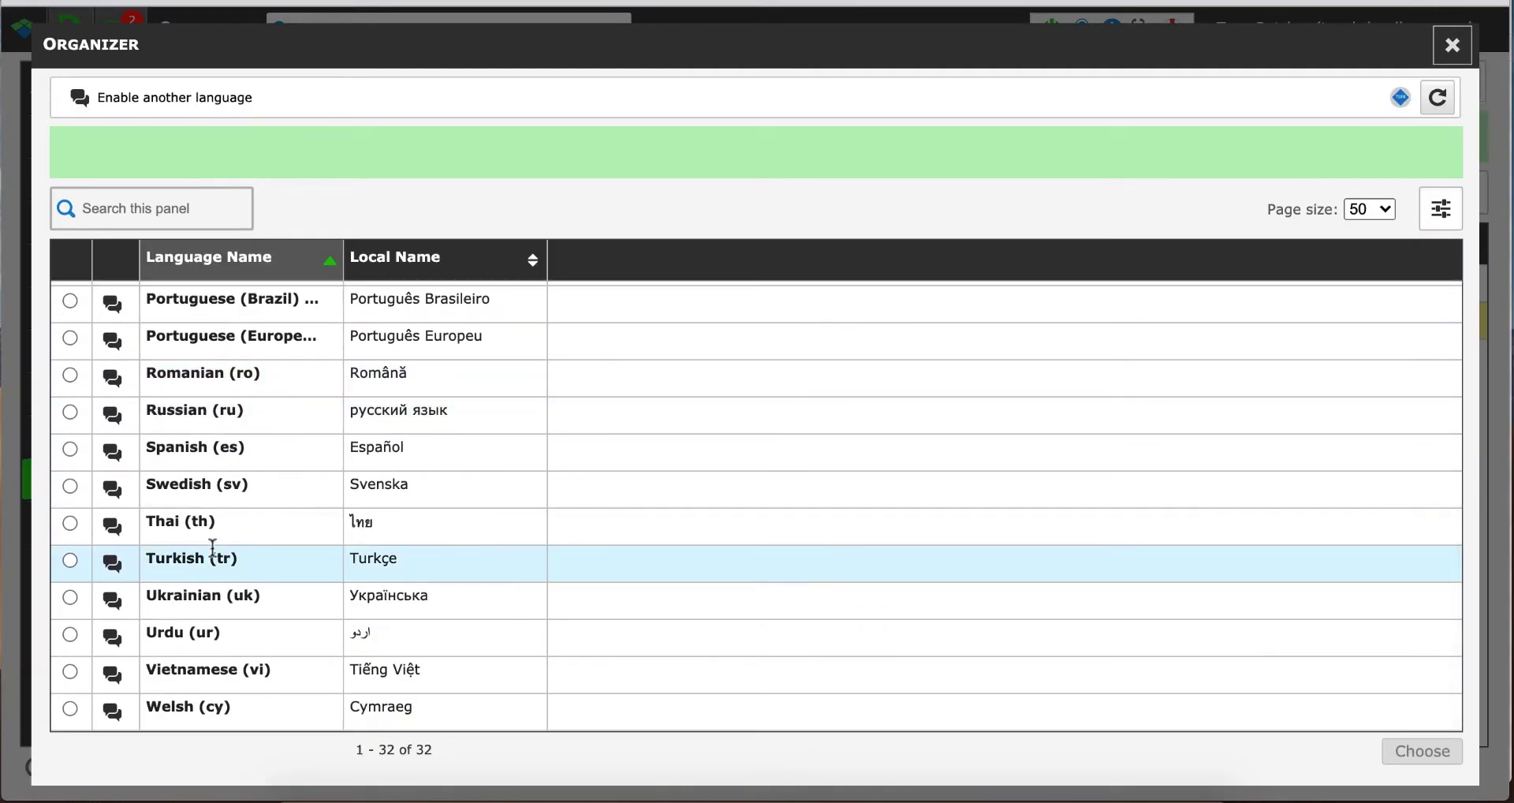
left_click(71, 449)
left_click(1404, 745)
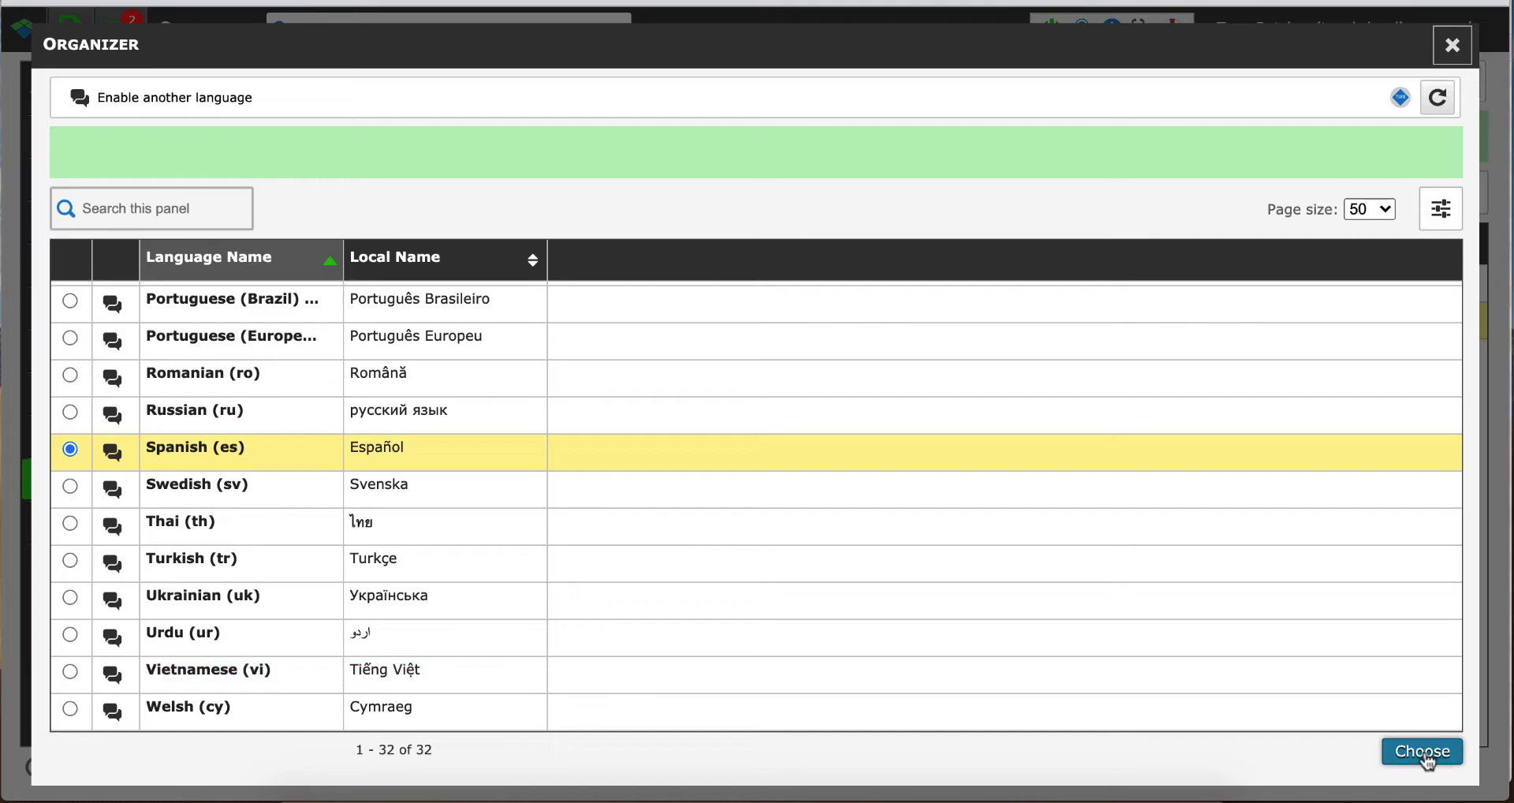
left_click(1211, 753)
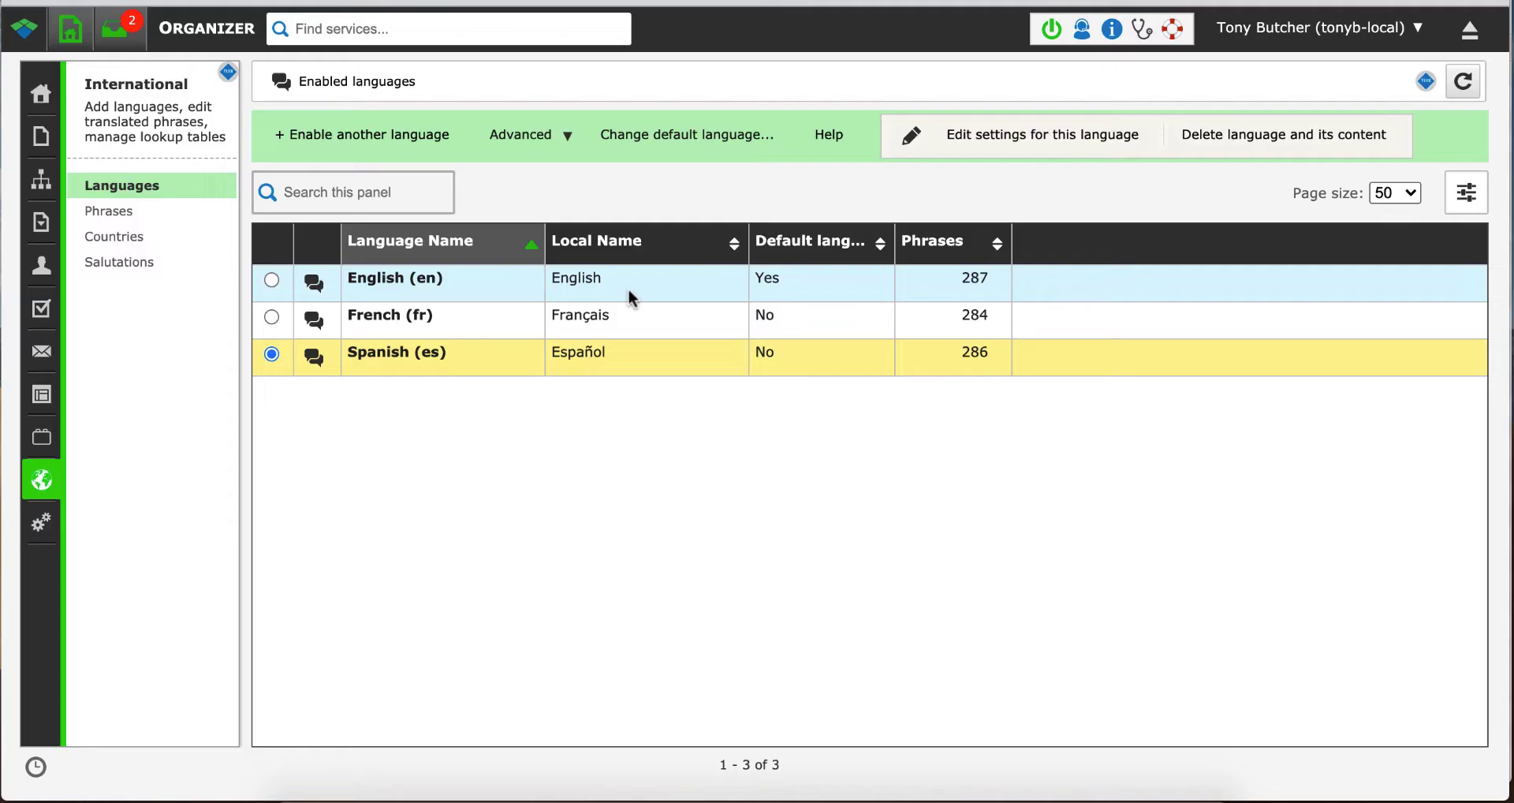
Enable Danish (da) as another site language with its default settings
left_click(361, 135)
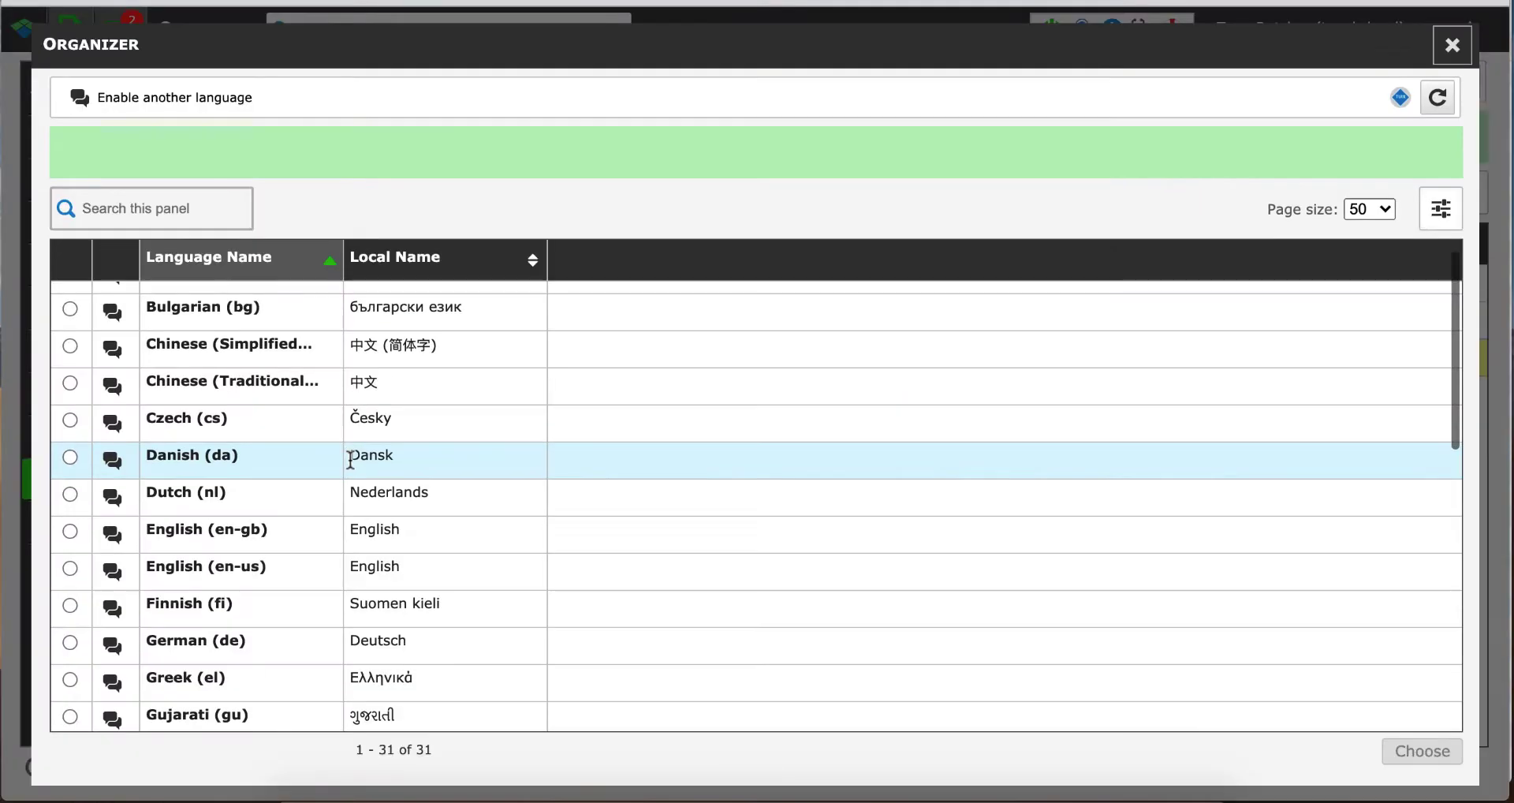
left_click(214, 467)
left_click(1408, 750)
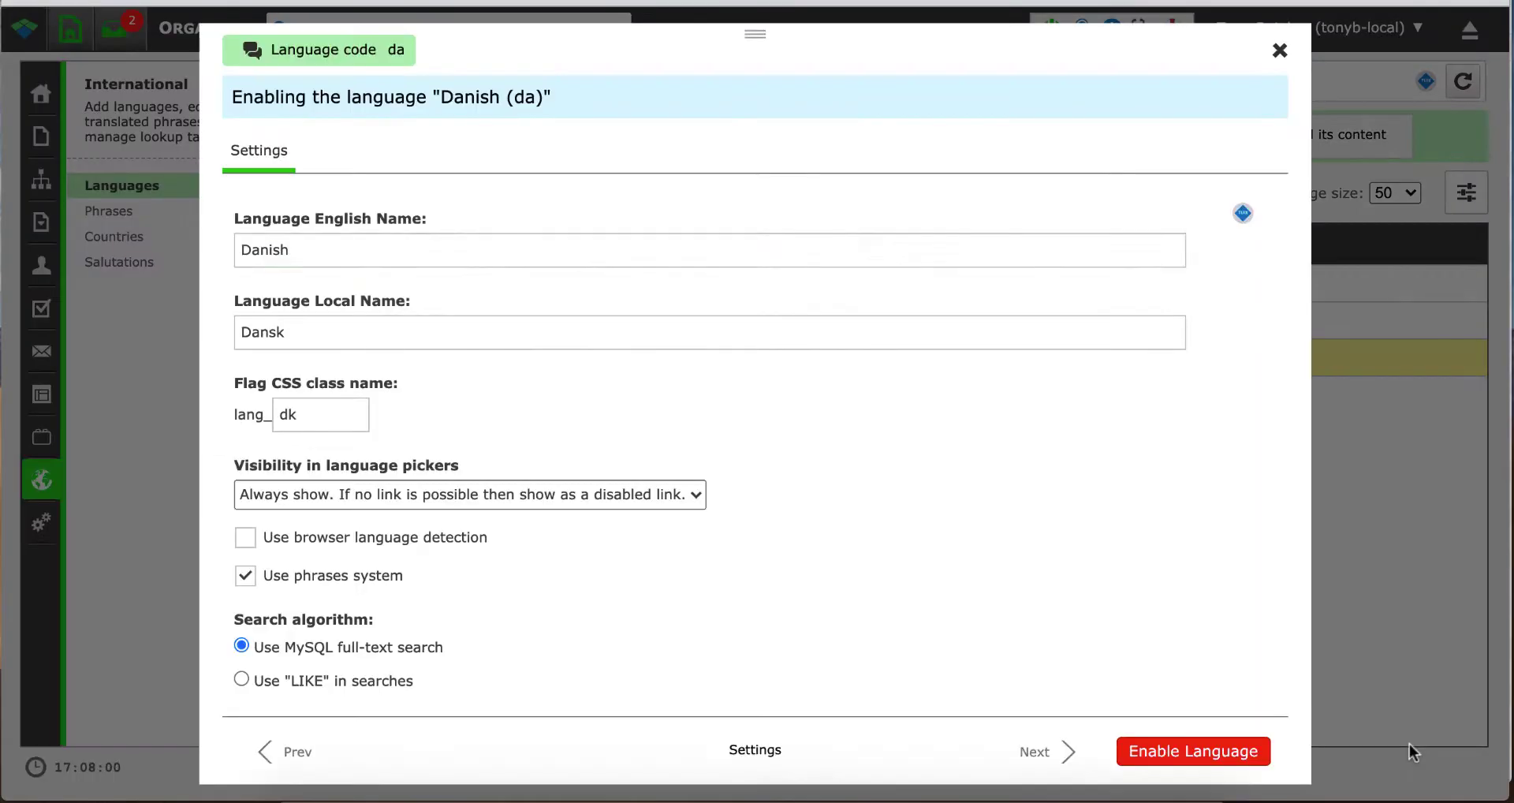
left_click(1203, 753)
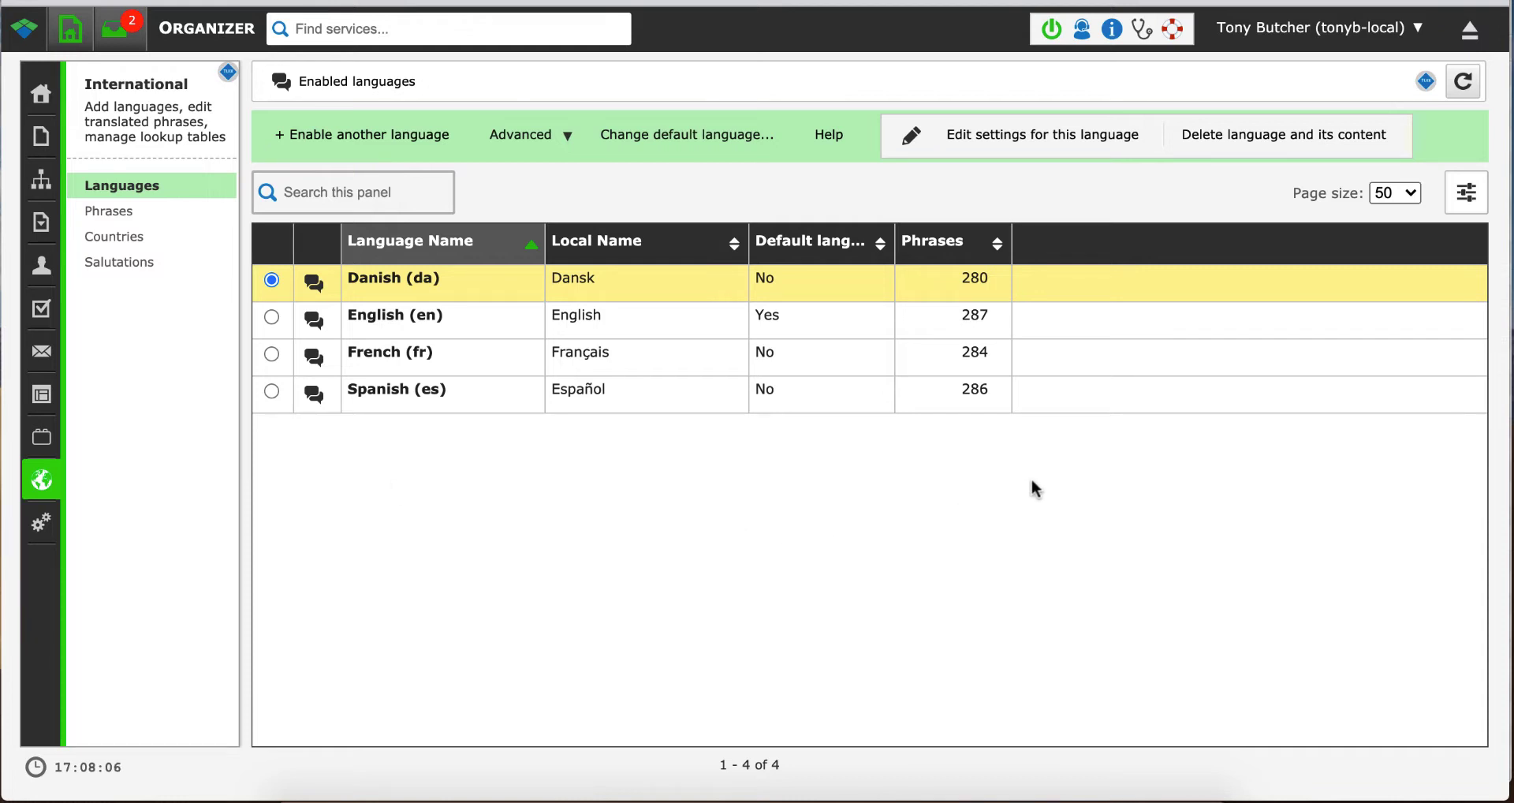
Examine the site's phrases and their English, Danish, French and Spanish texts across both pages of the phrase list
left_click(869, 316)
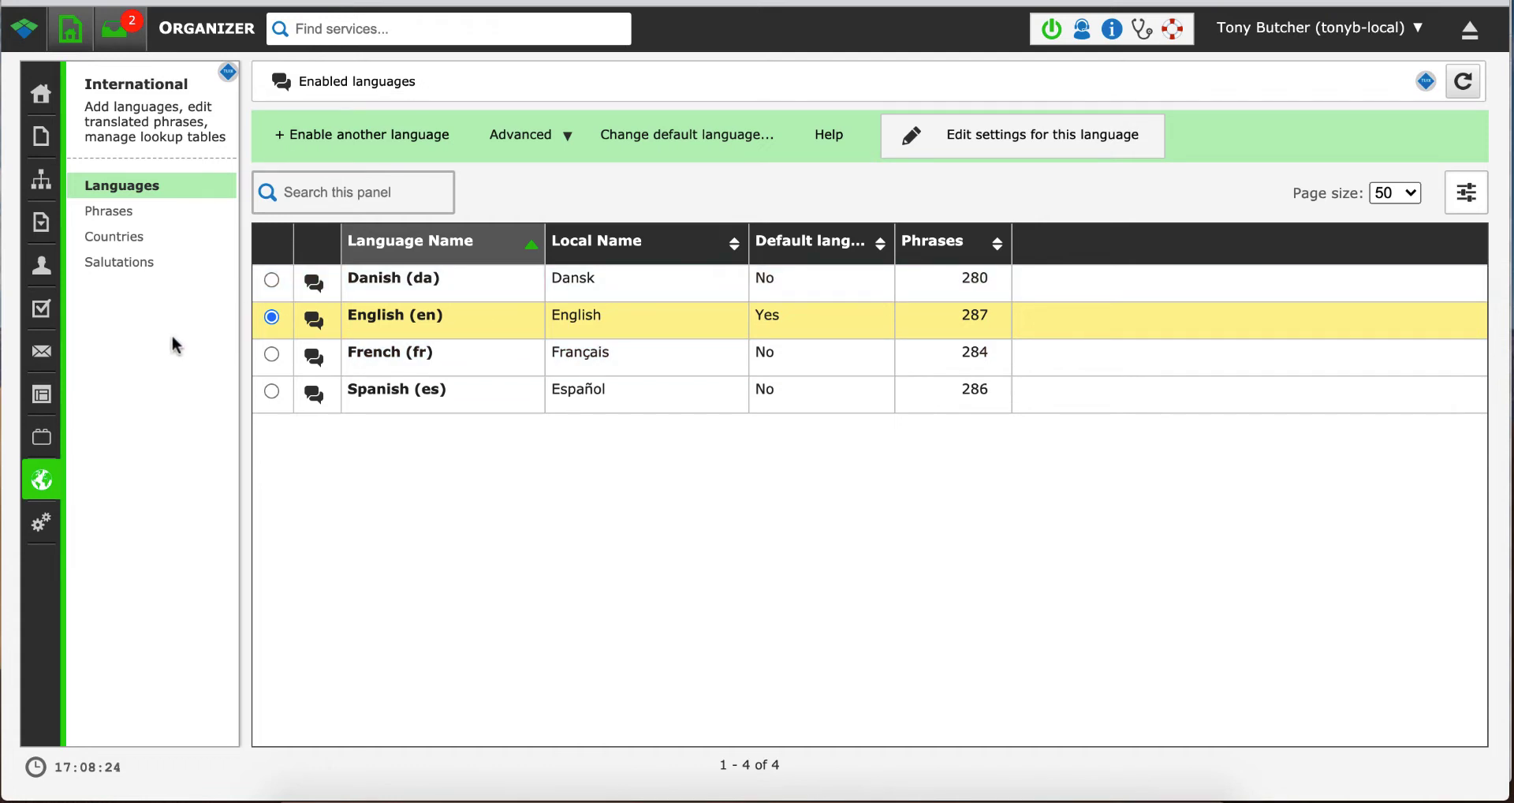
left_click(114, 224)
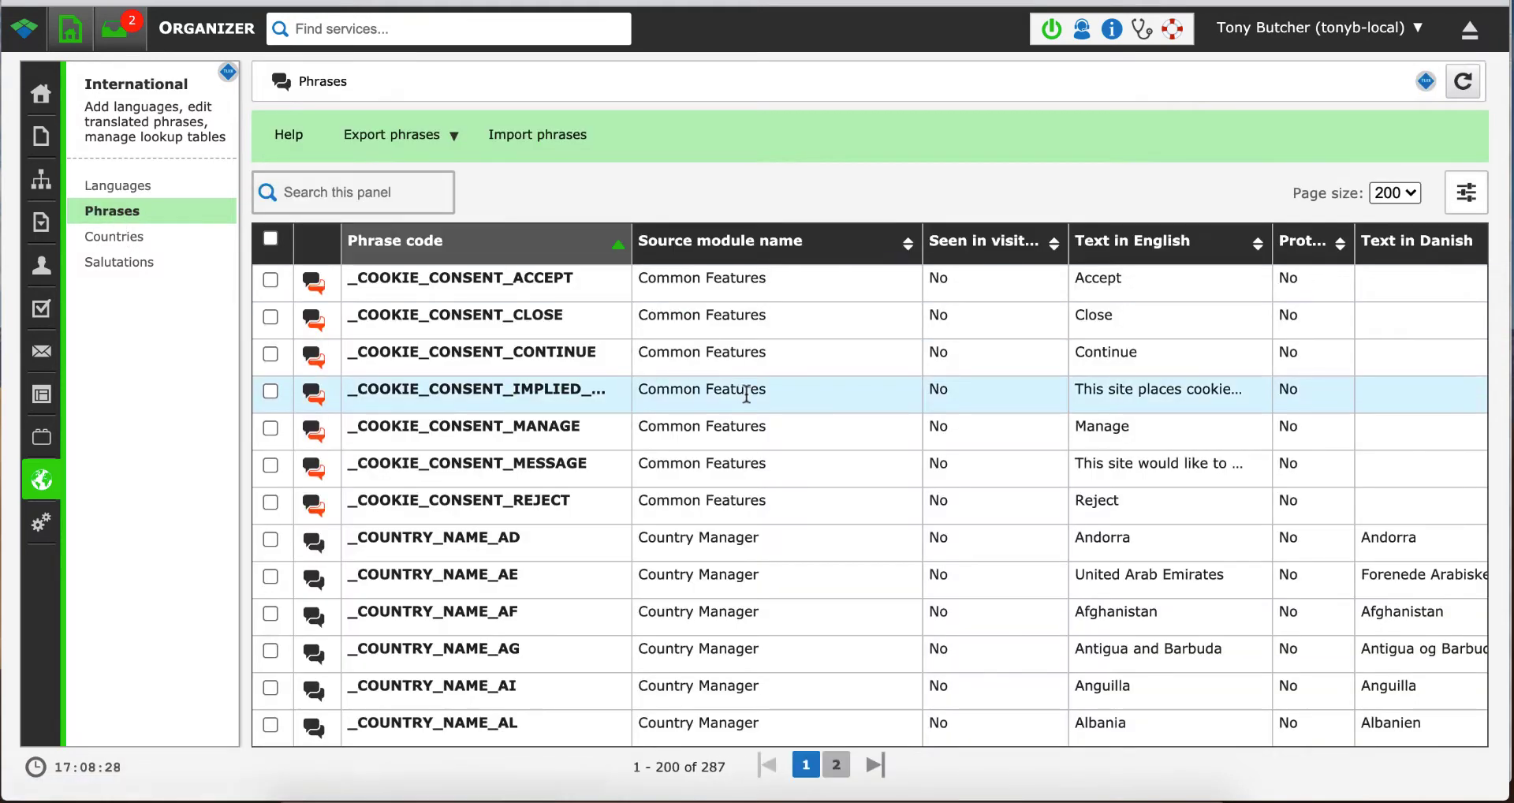
scroll(745, 391, "down", 5)
scroll(622, 508, "right", 10)
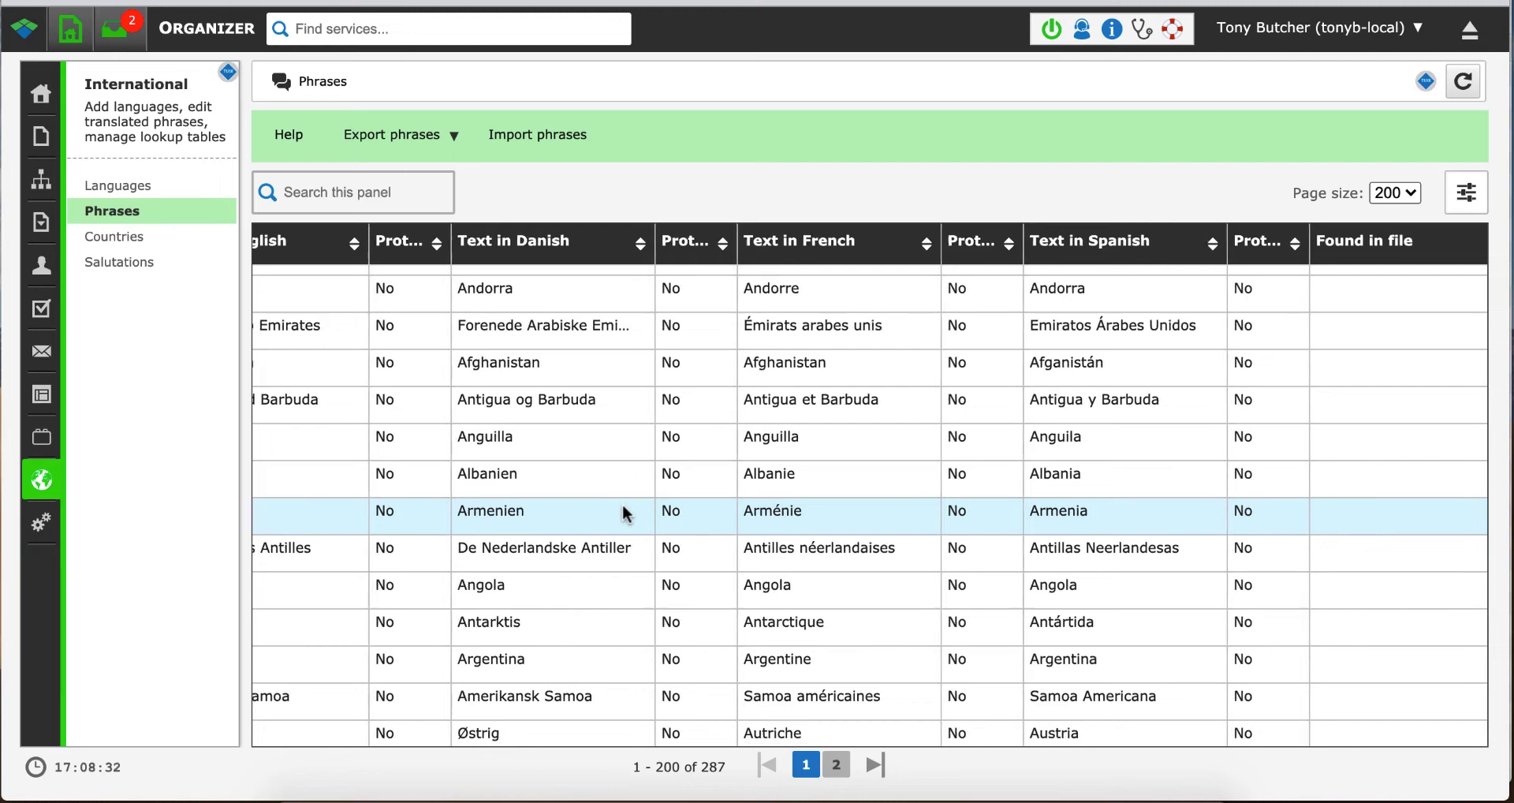
scroll(622, 508, "left", 6)
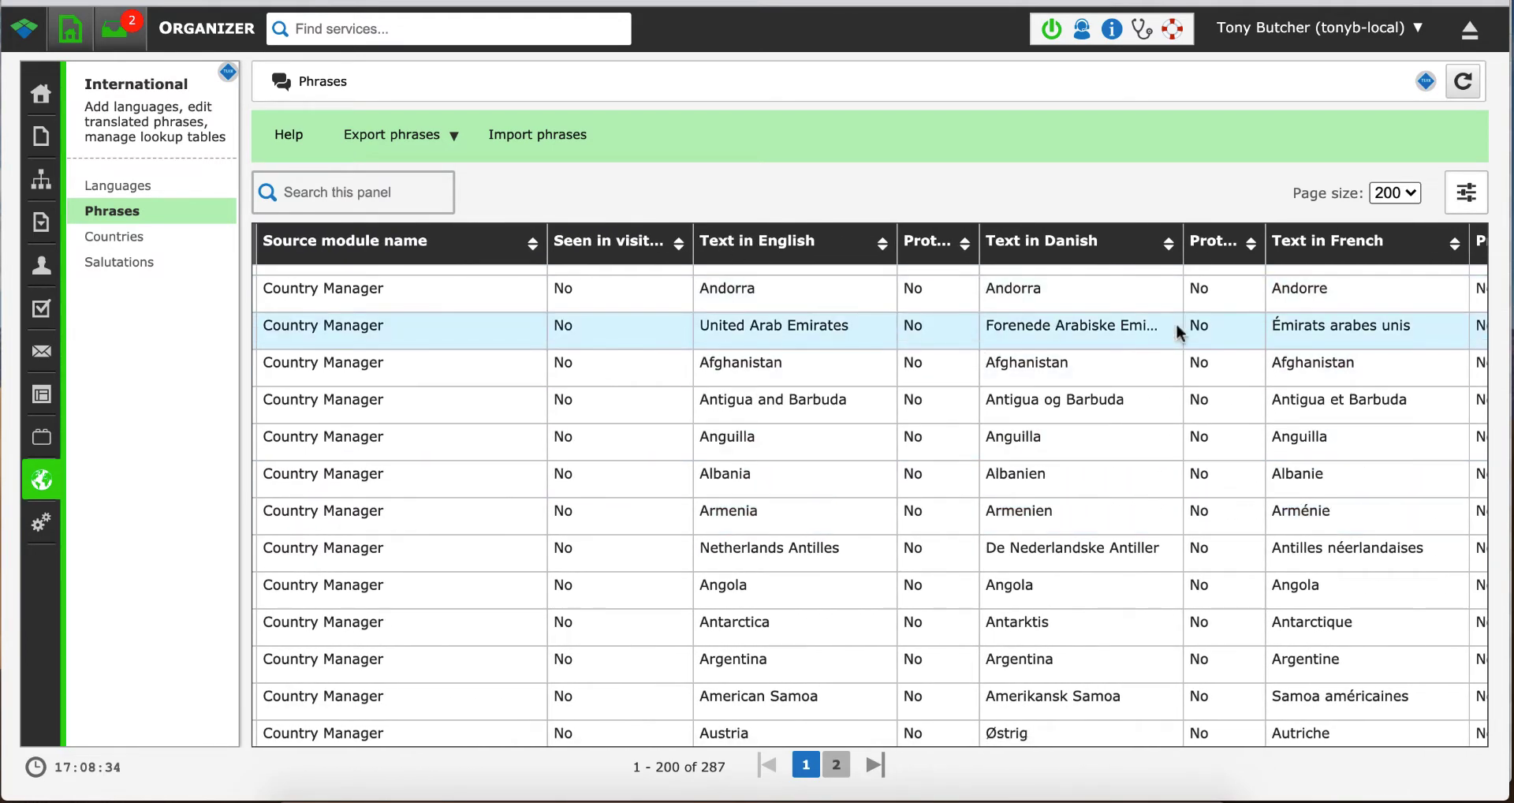
scroll(1314, 375, "left", 5)
scroll(1314, 371, "down", 15)
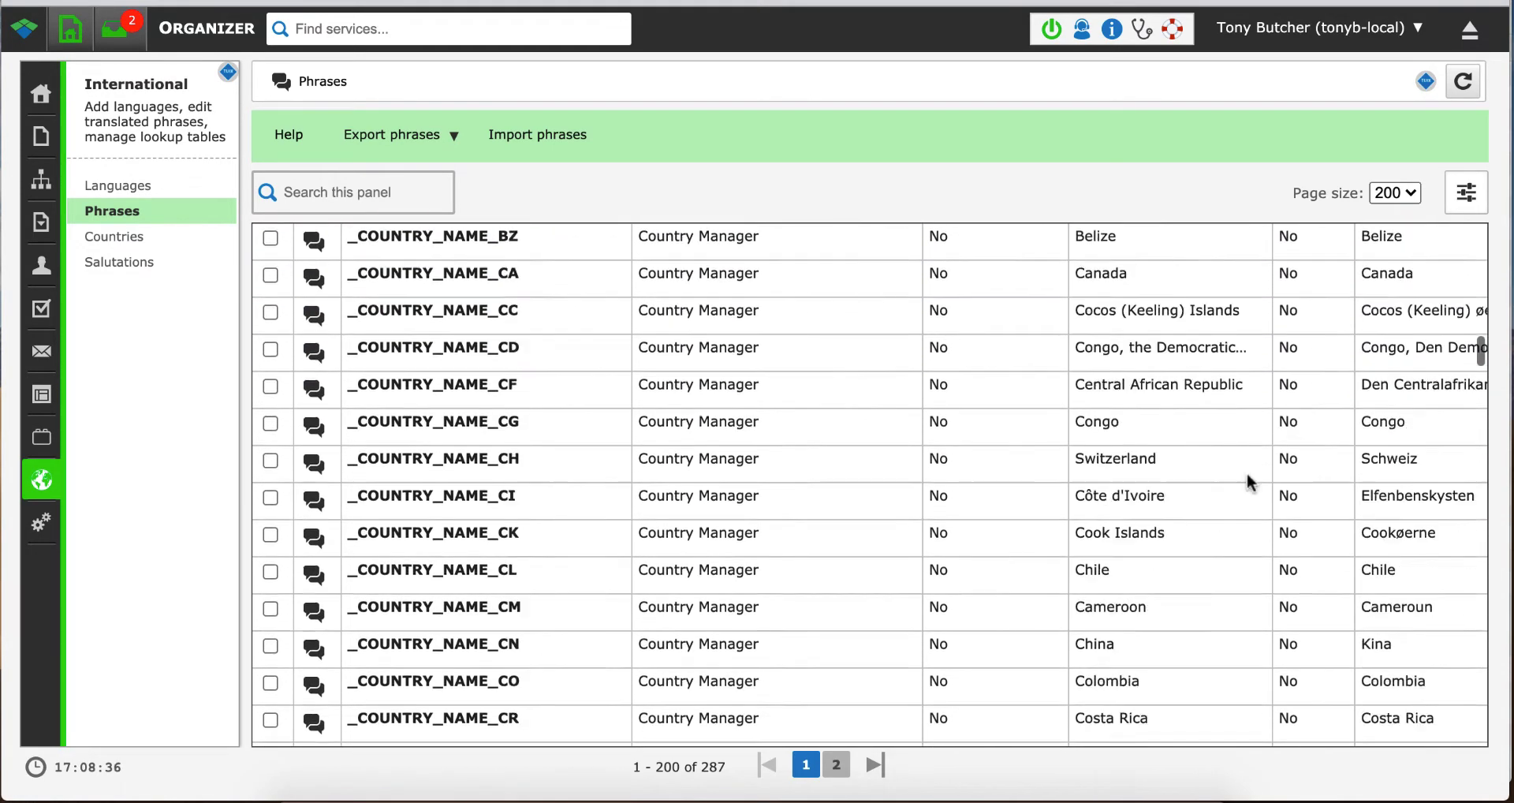
left_click(837, 765)
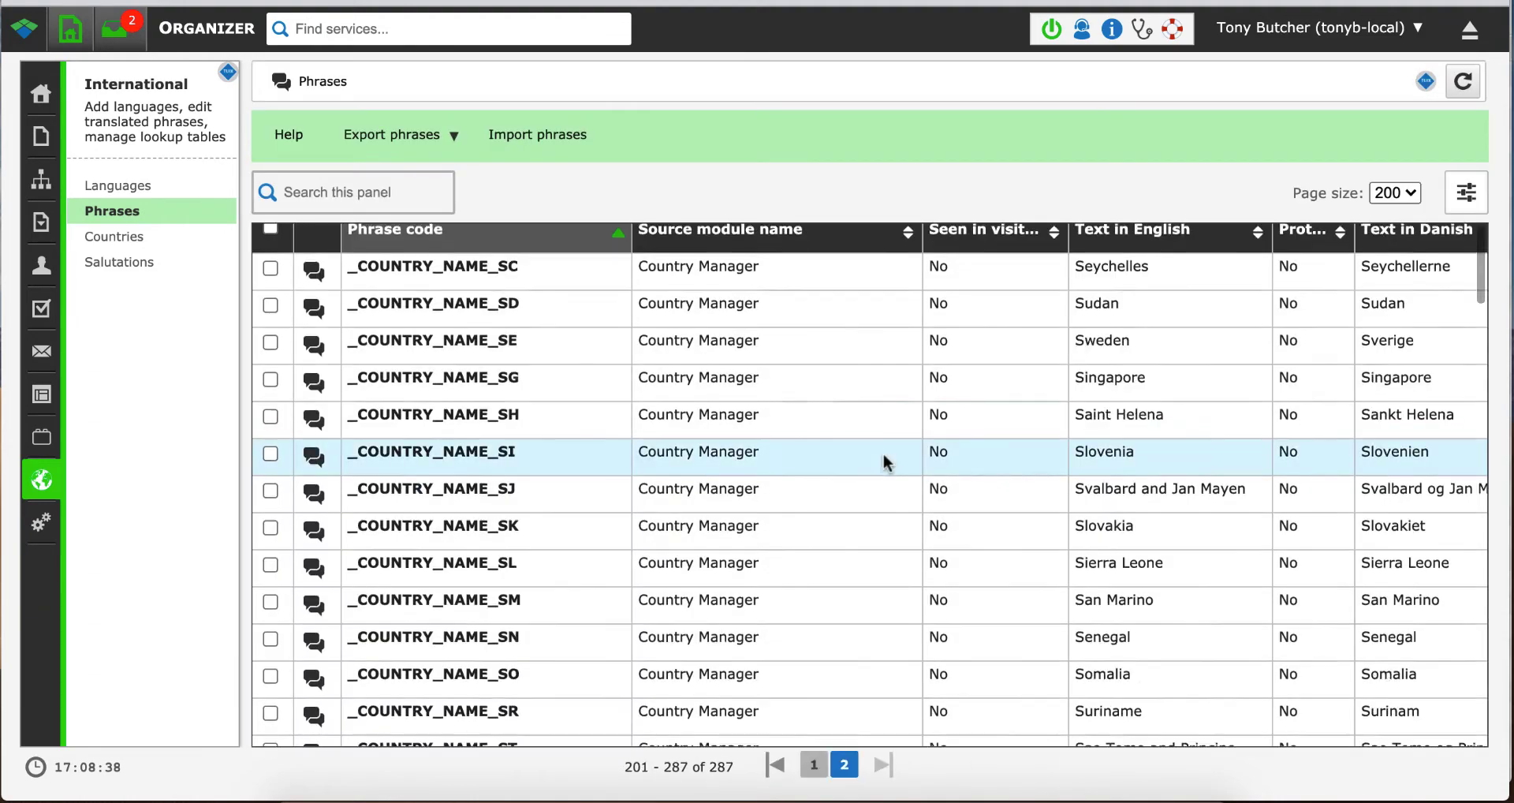
scroll(883, 452, "down", 15)
scroll(883, 462, "down", 5)
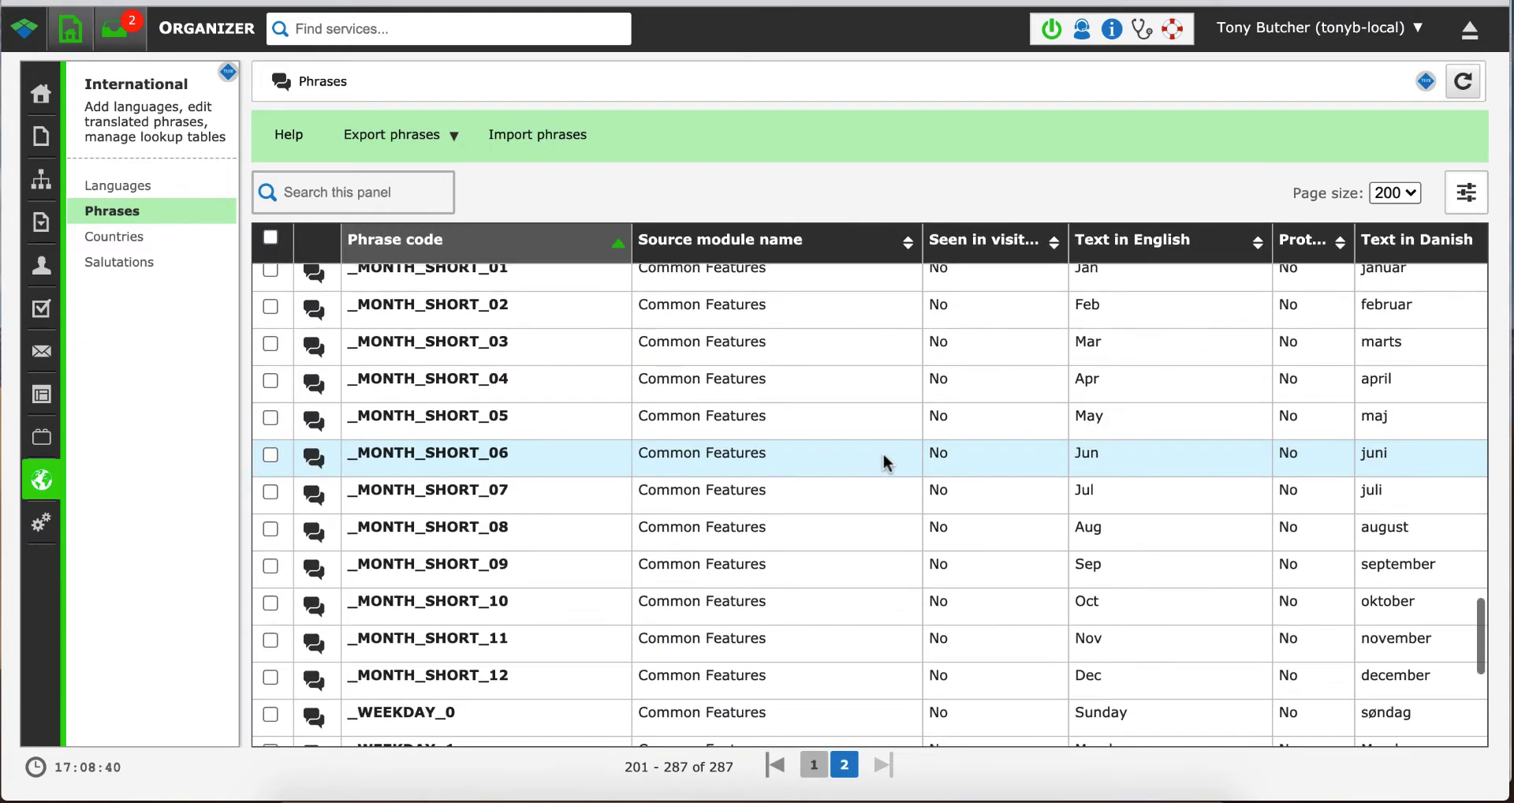
left_click(882, 451)
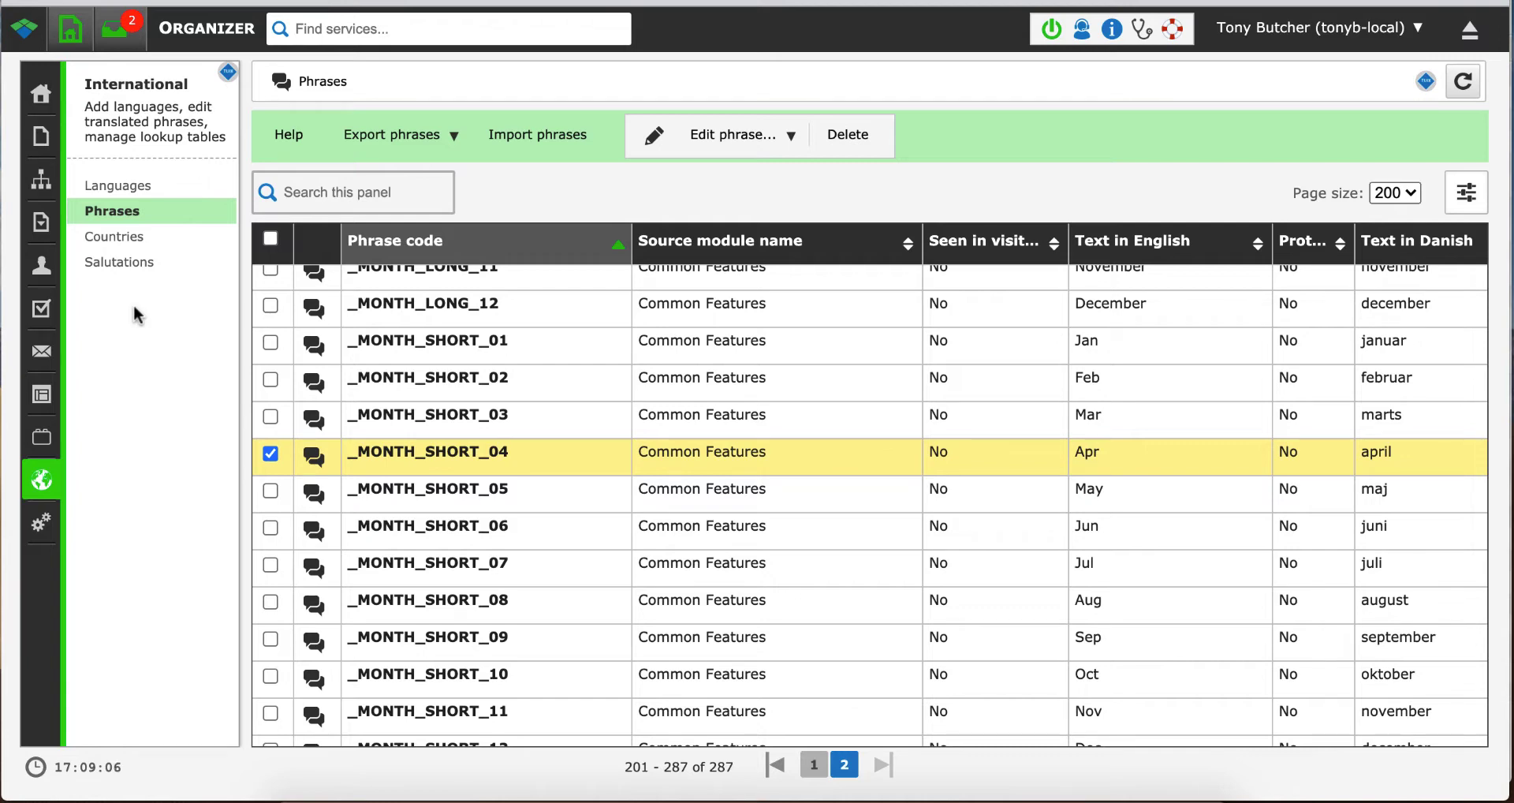
From the HTML pages among the content items, open the list of modules that enable more content types
left_click(41, 139)
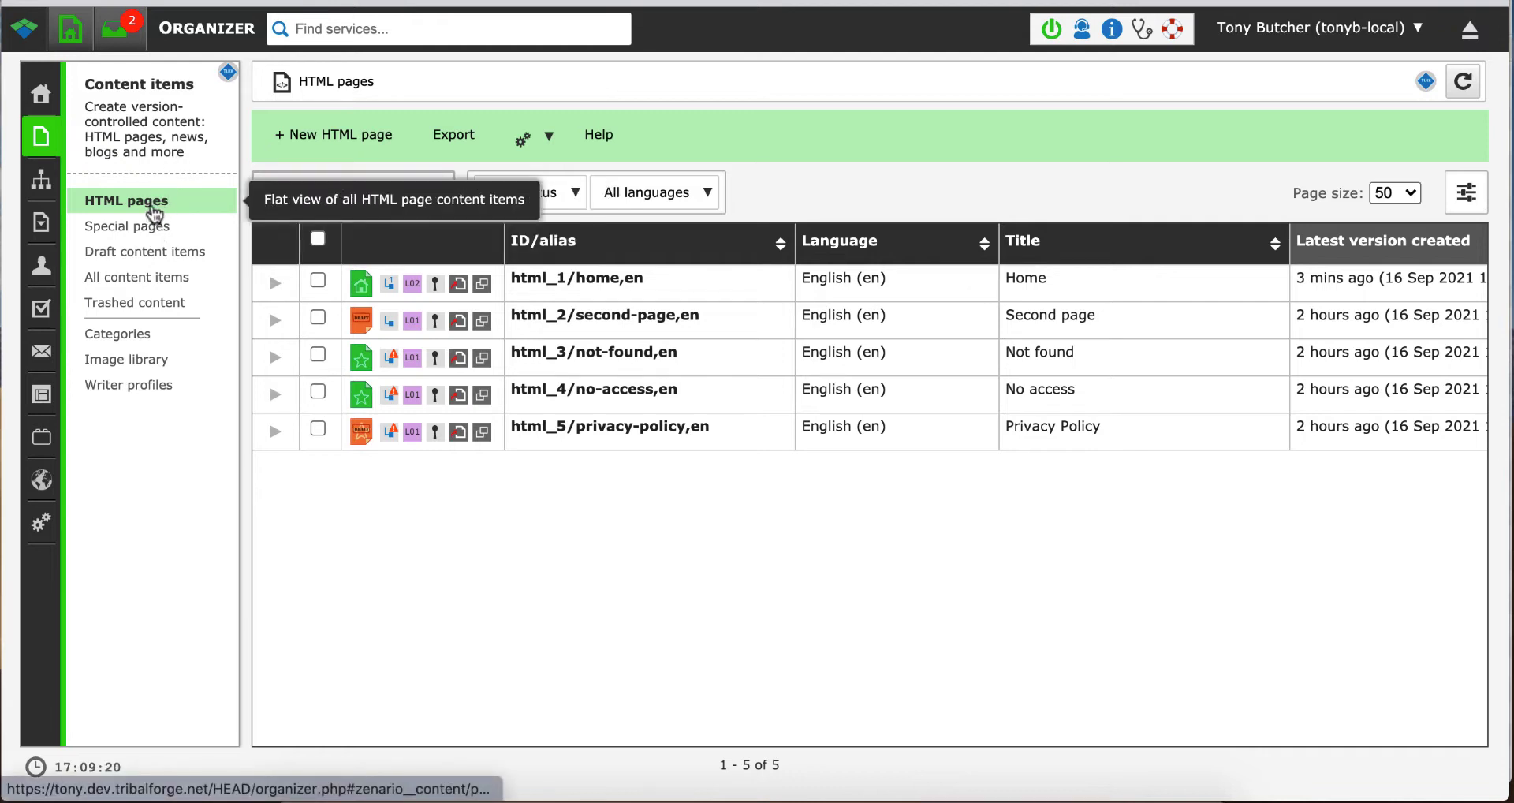
left_click(550, 134)
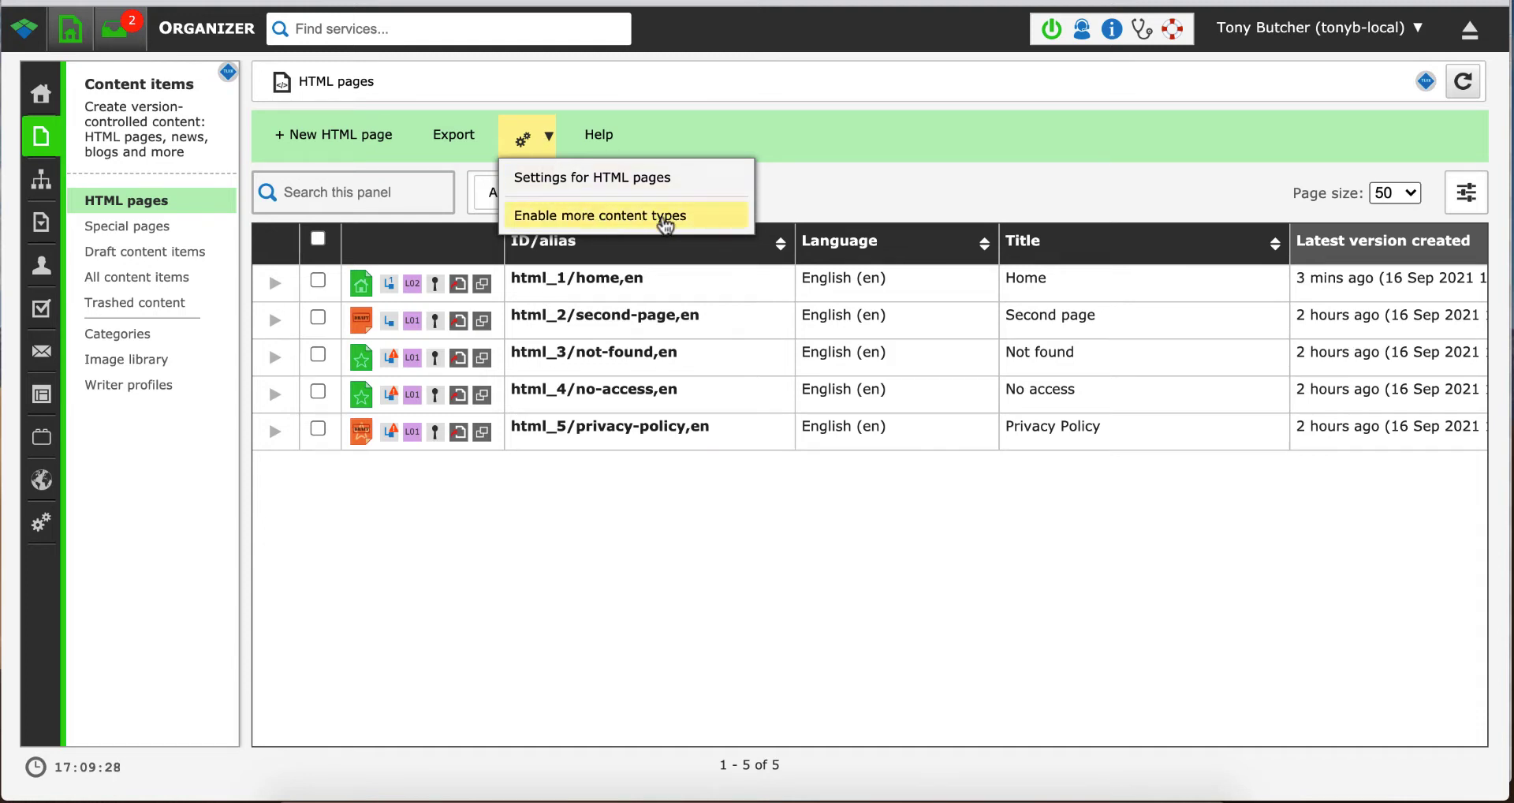
left_click(665, 217)
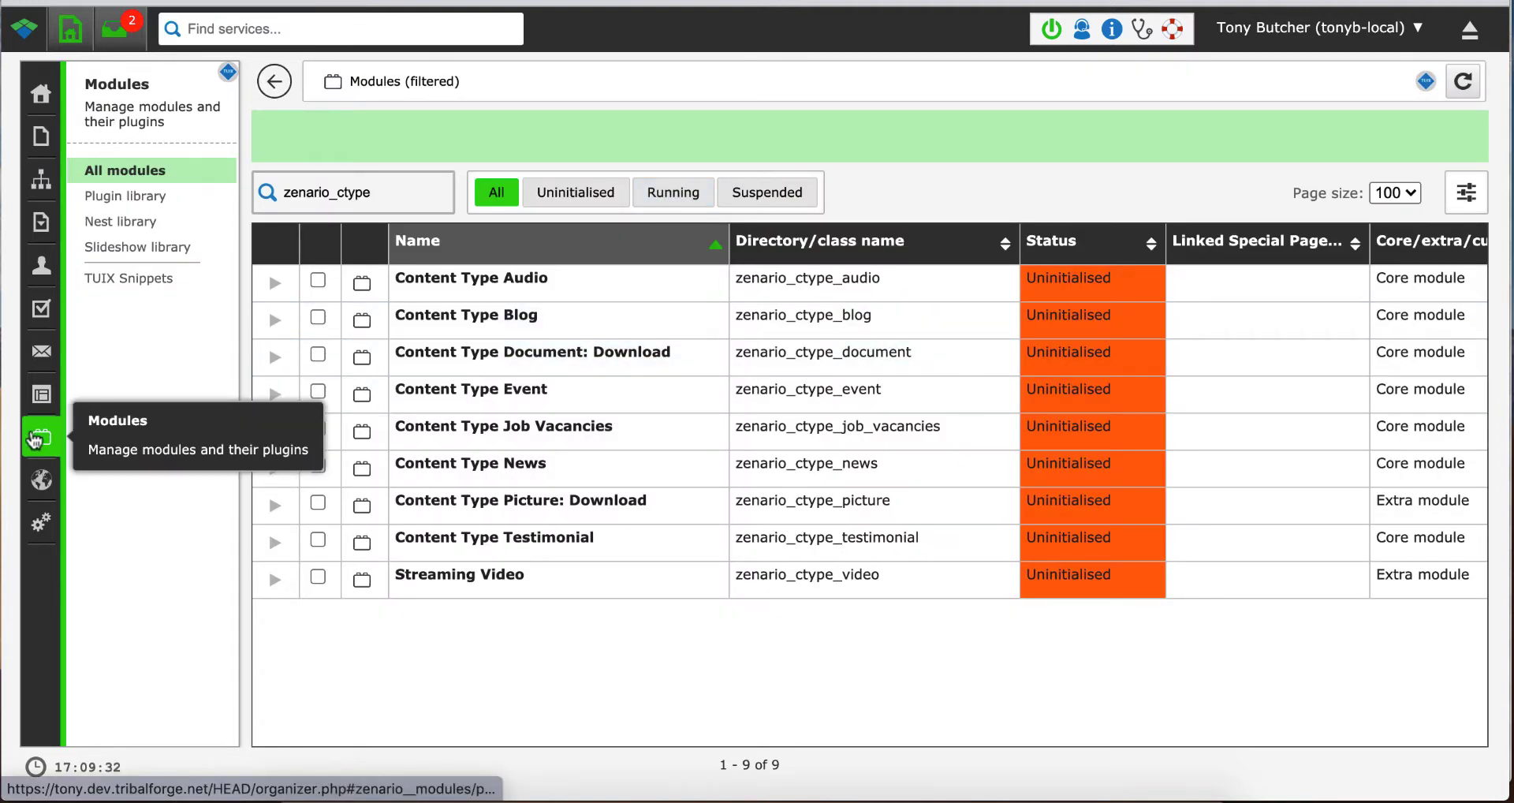
left_click(388, 192)
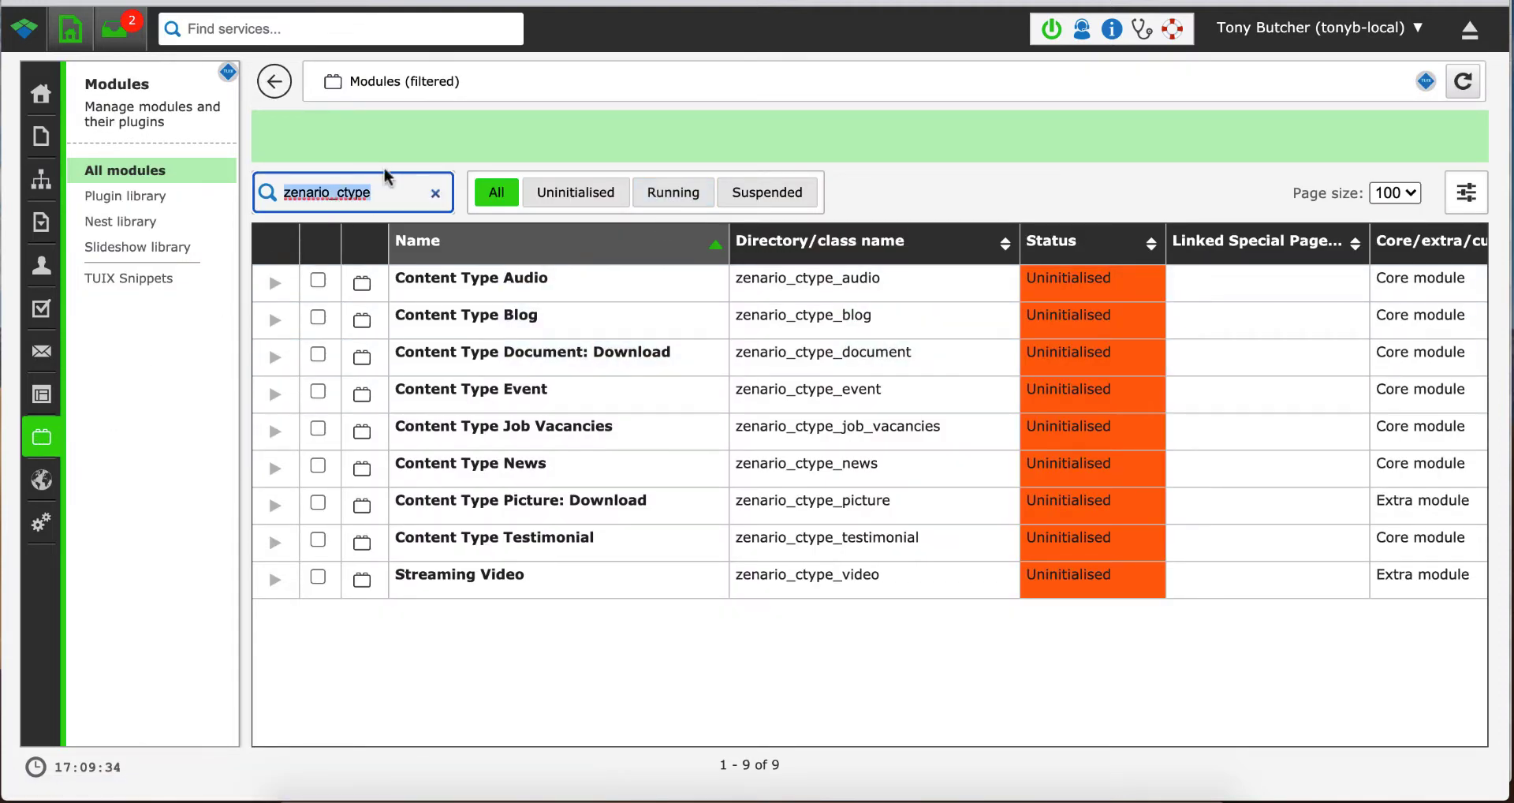
left_click(394, 192)
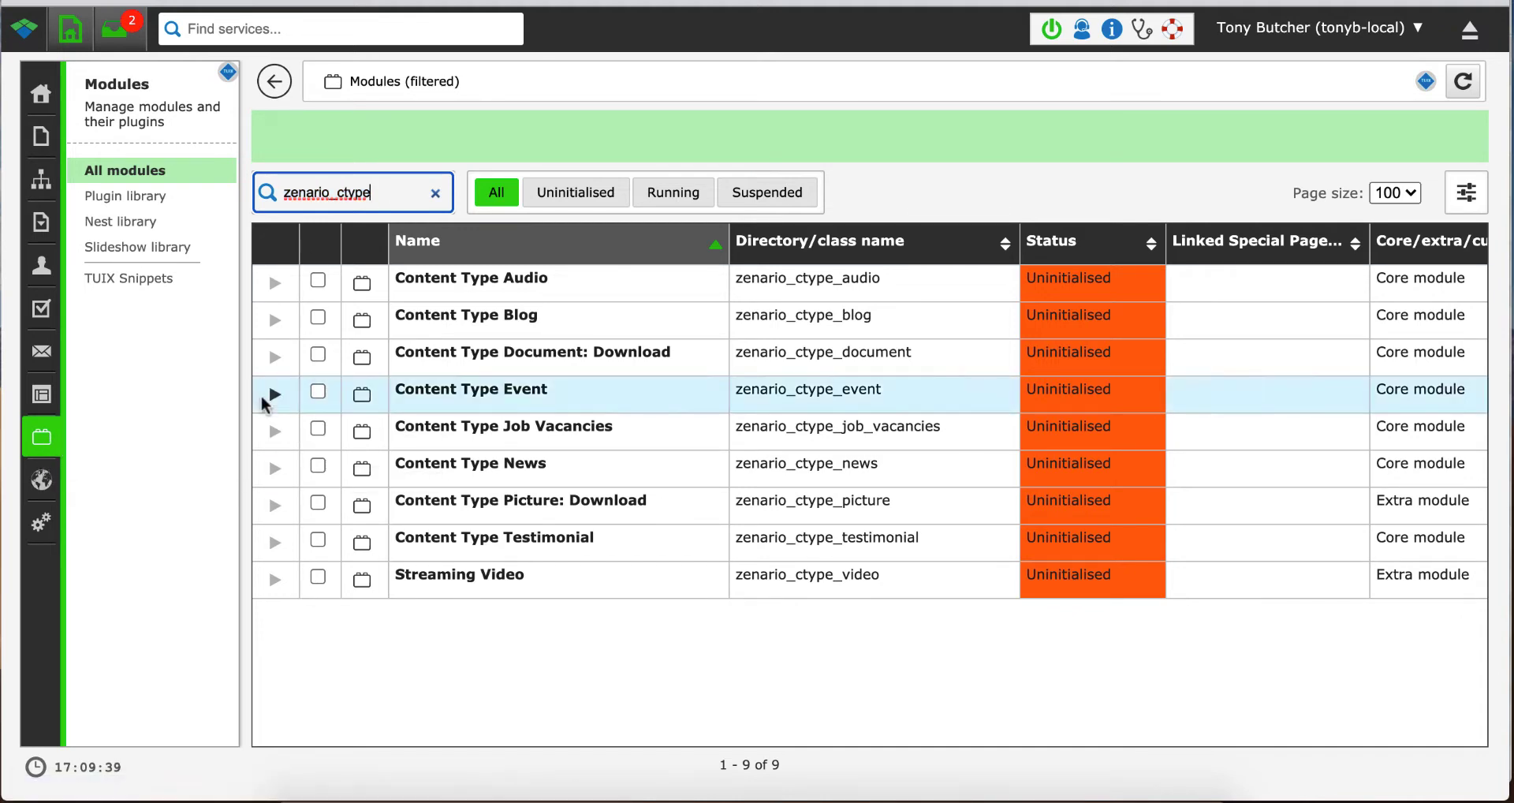
Start the Content Type Document: Download module and return to the content items
left_click(636, 357)
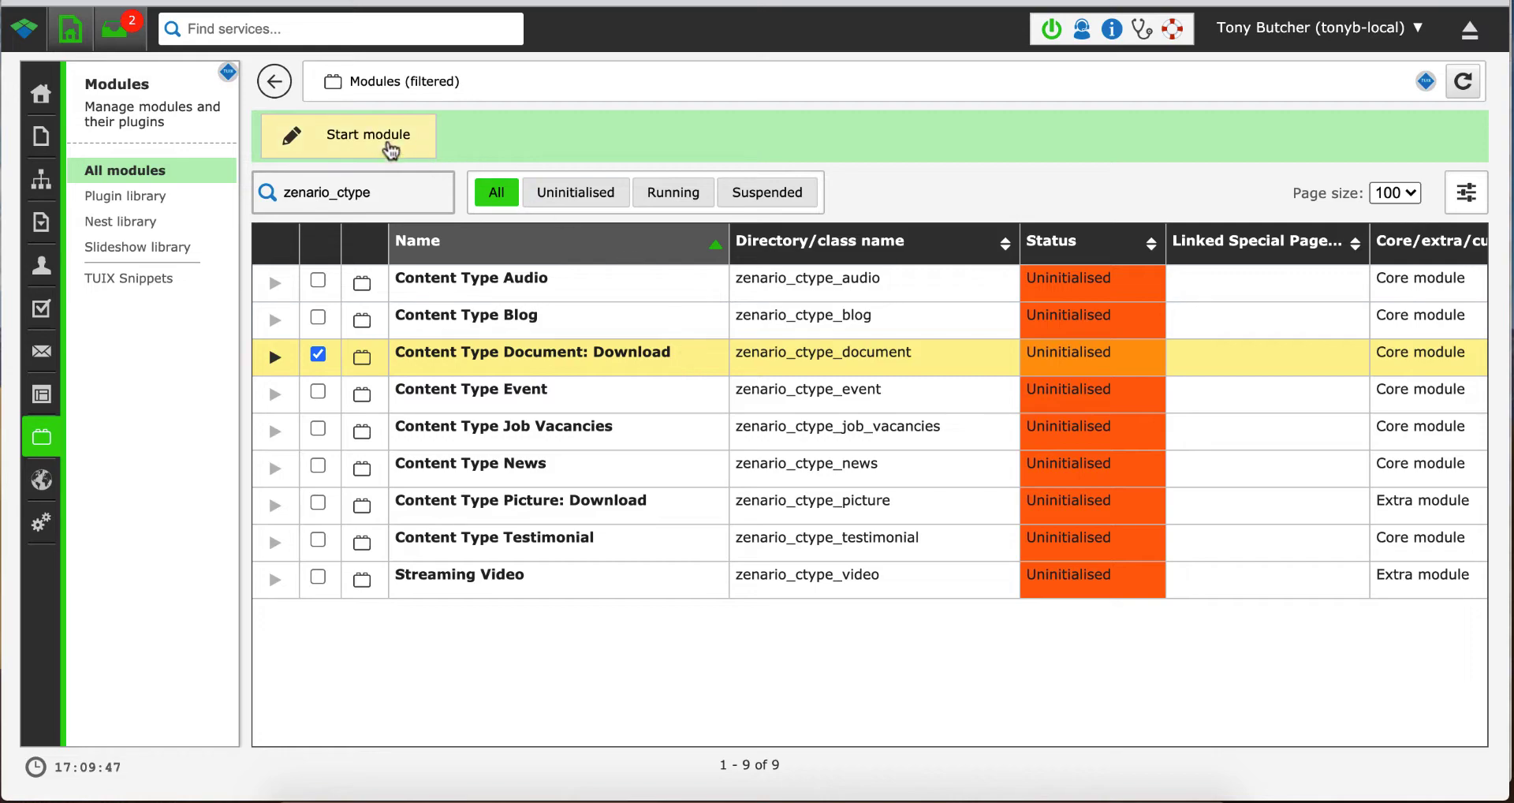
left_click(377, 144)
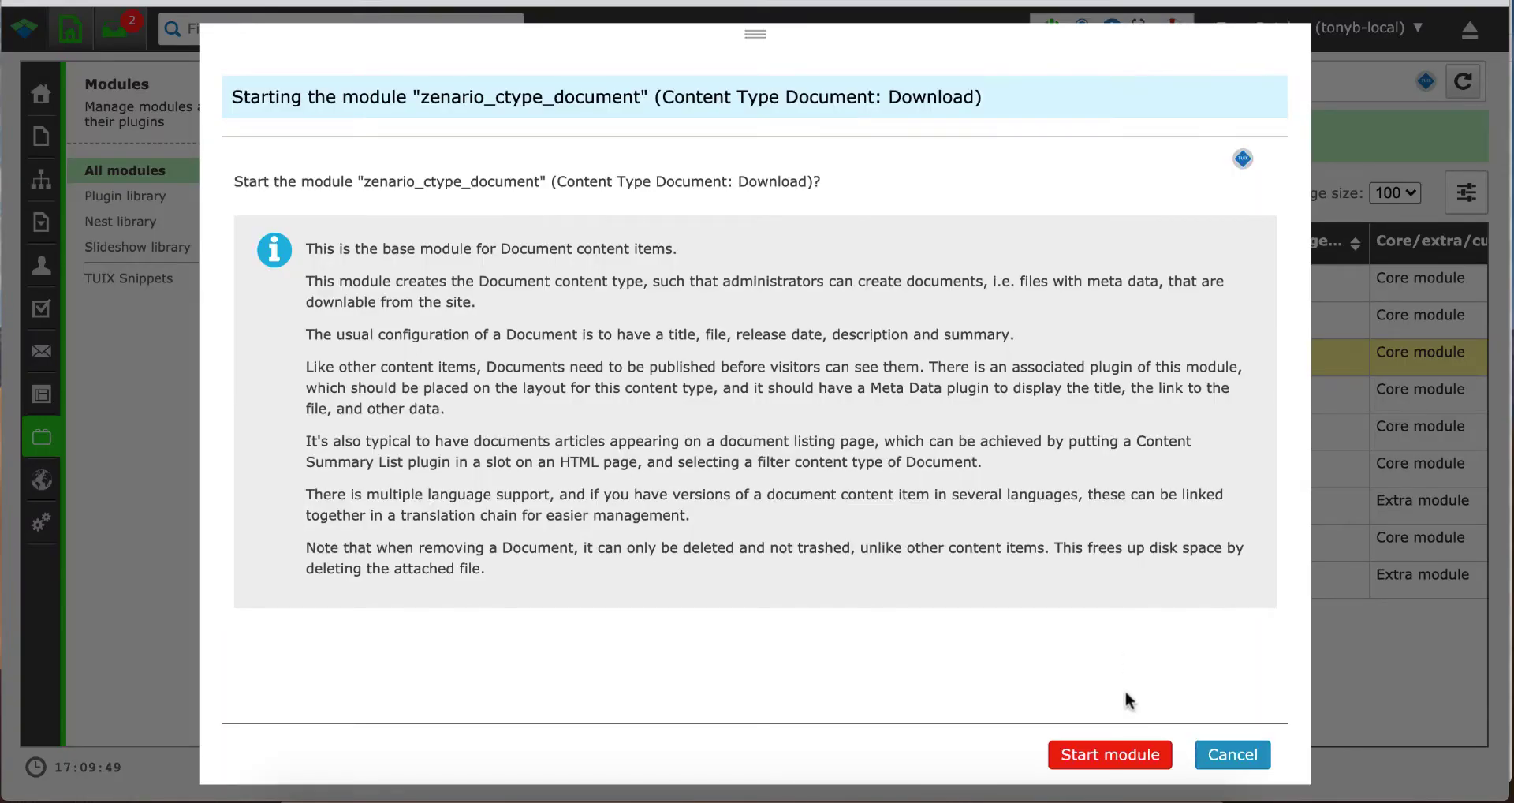
left_click(1120, 757)
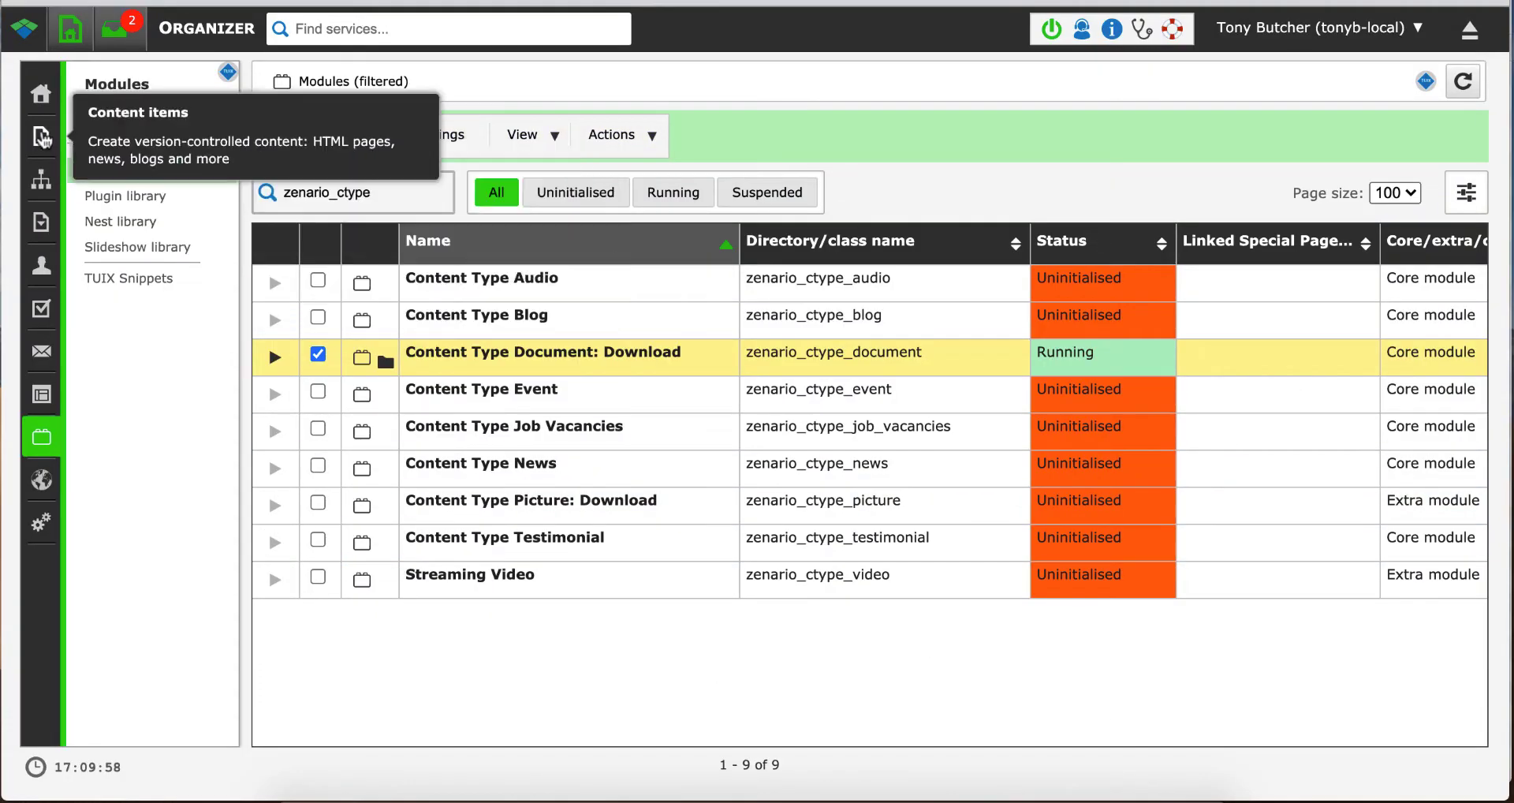
left_click(42, 136)
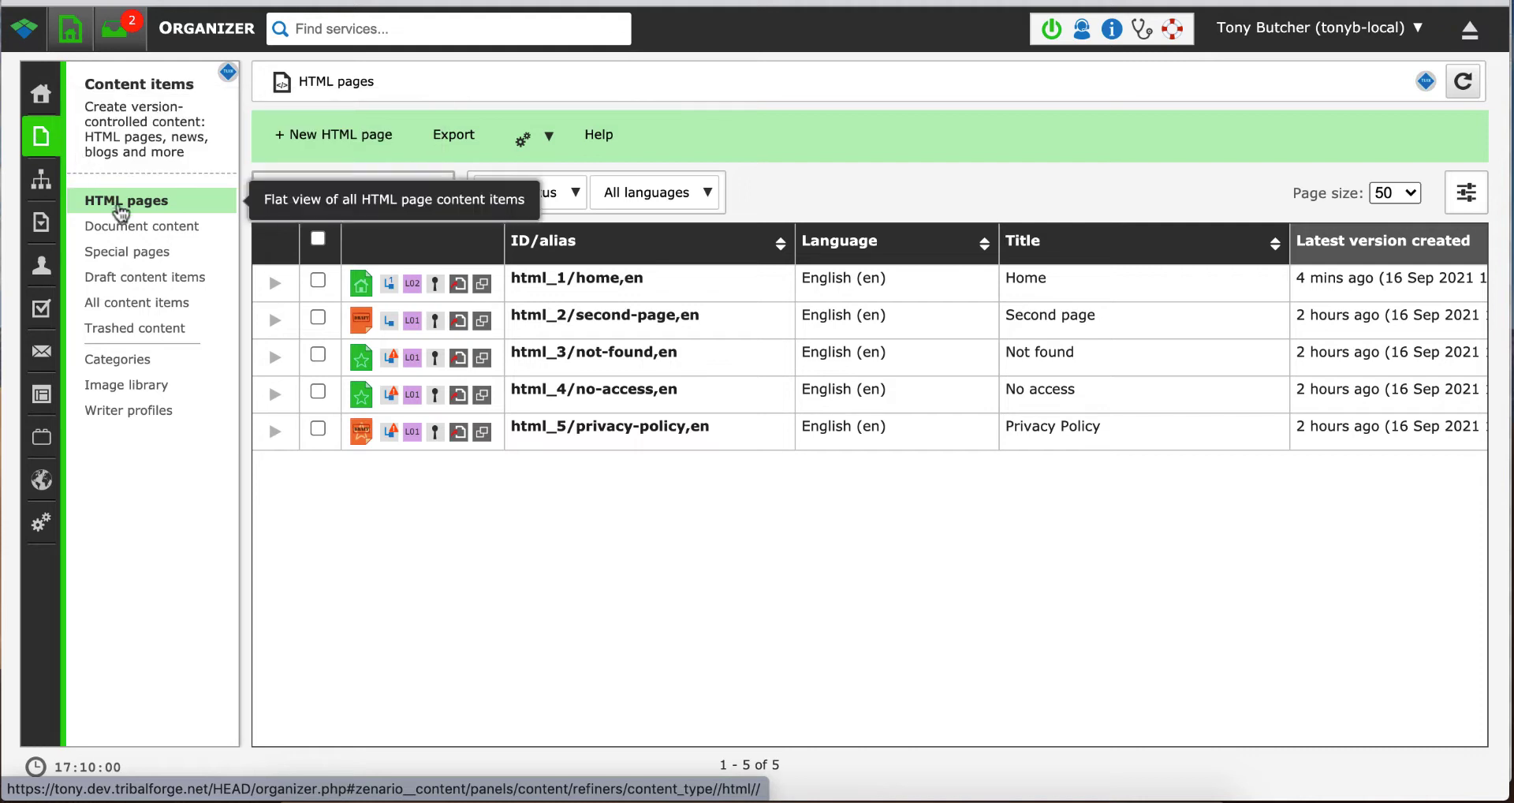
Upload the six Zenario sample PDFs from the Documents folder in Finder as new document content items
left_click(163, 234)
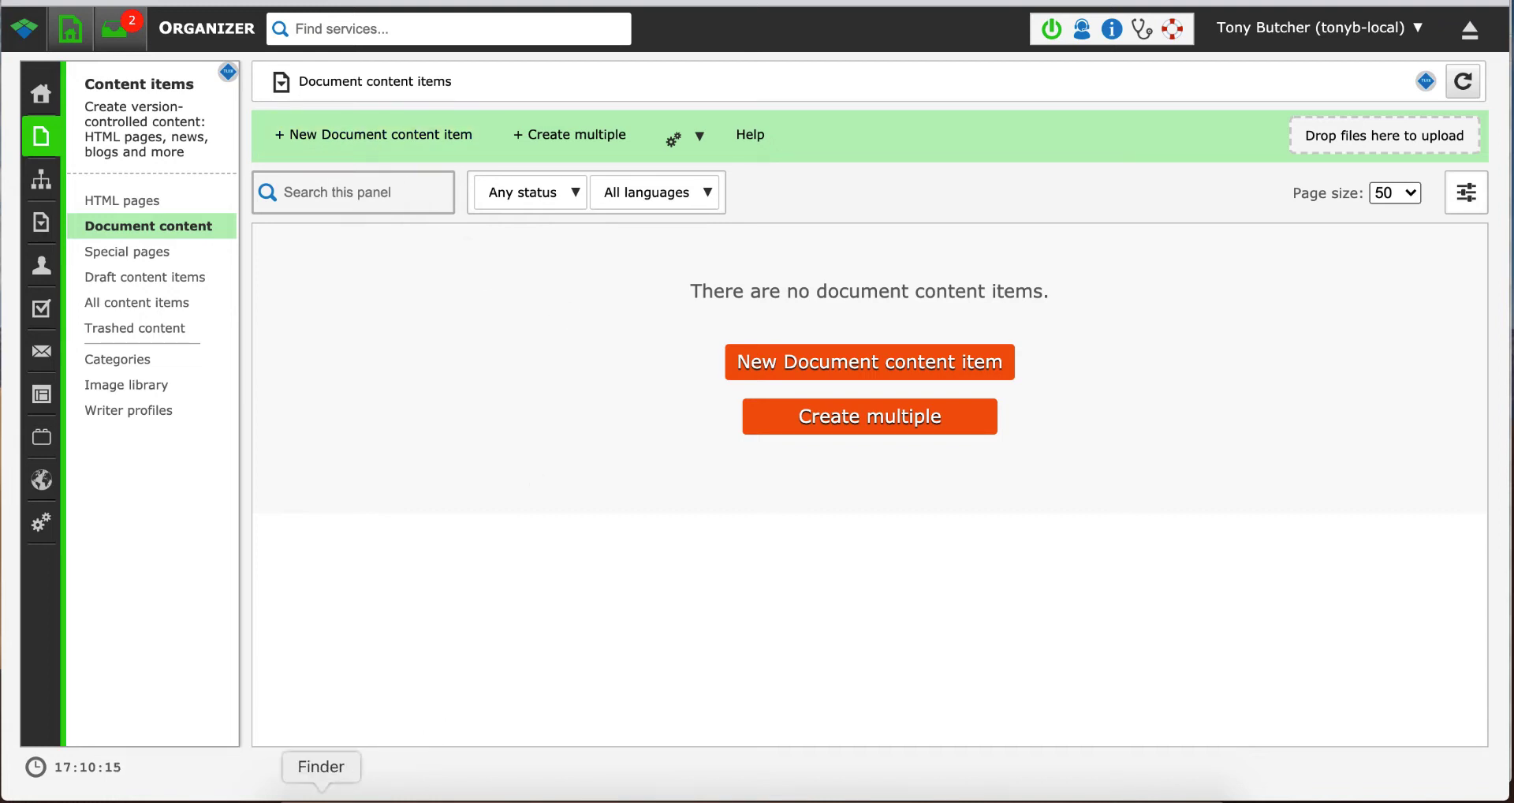
left_click(321, 796)
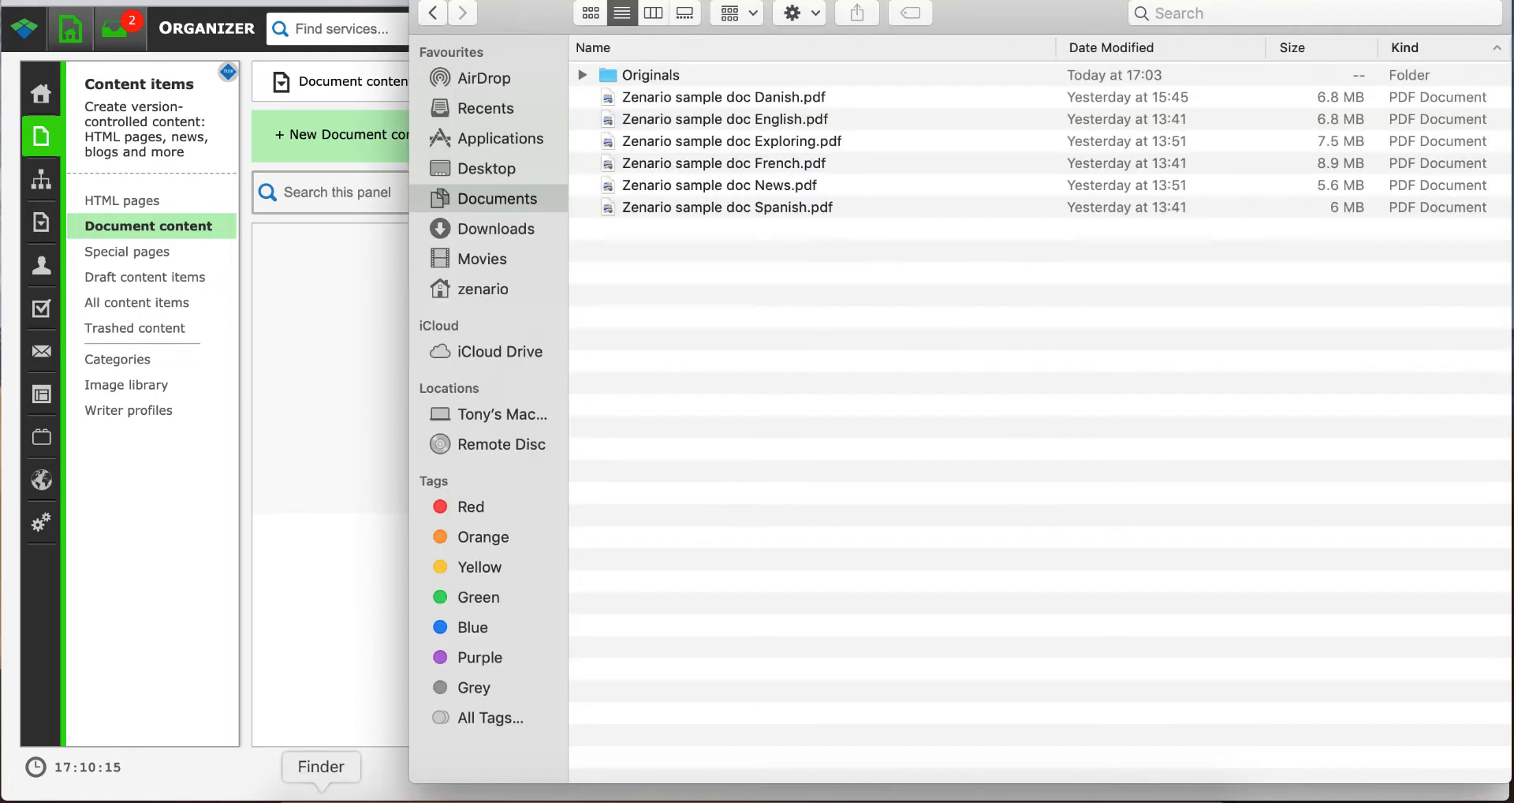
left_click(694, 100)
left_click(687, 208, "shift")
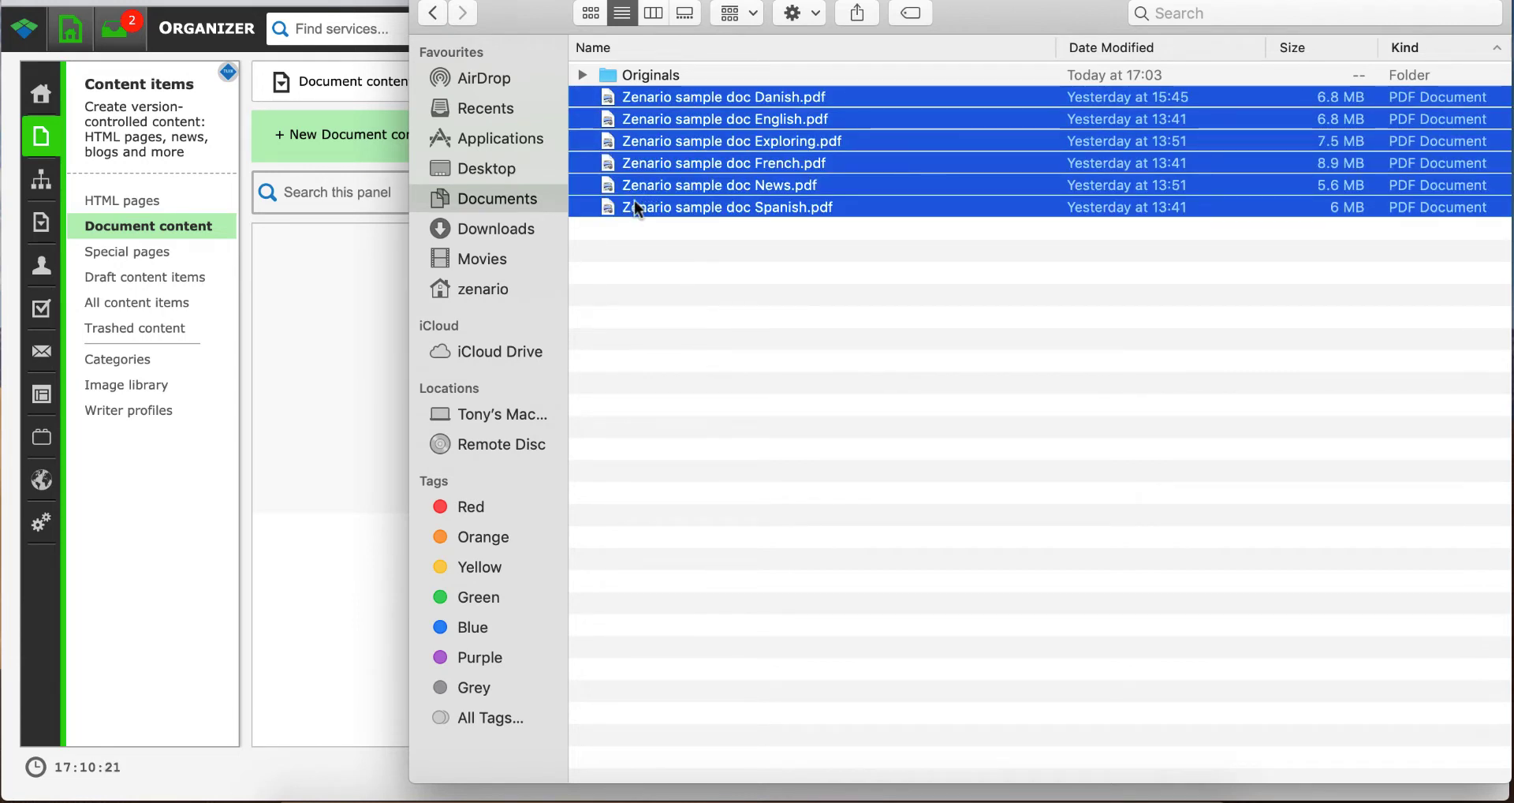
left_click_drag(639, 209, 346, 335)
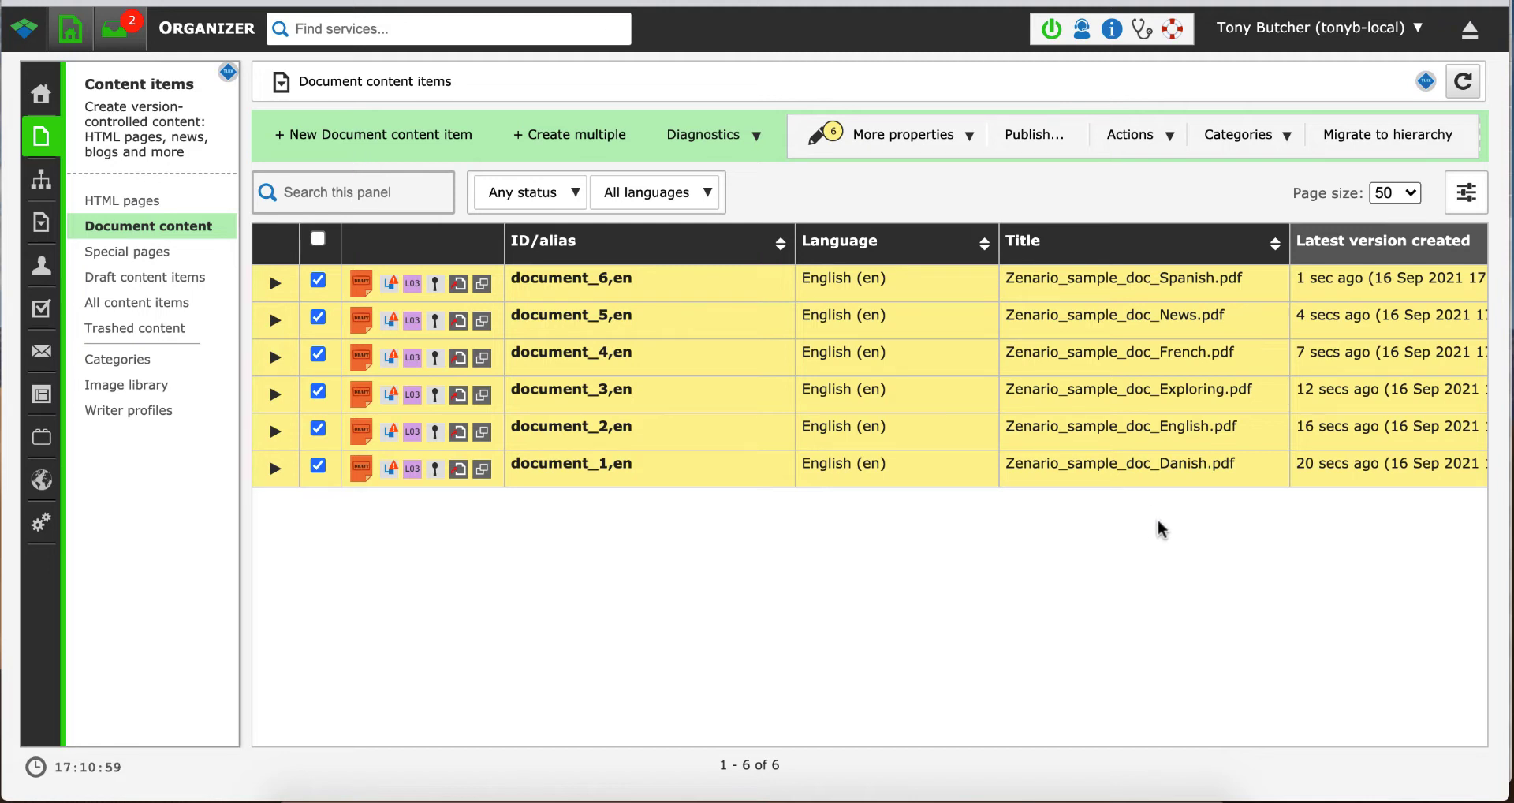
Set the Spanish sample document's language to Spanish (es), retitle it "Zenario sample doc Spanish.pdf" and save it
left_click(1078, 385)
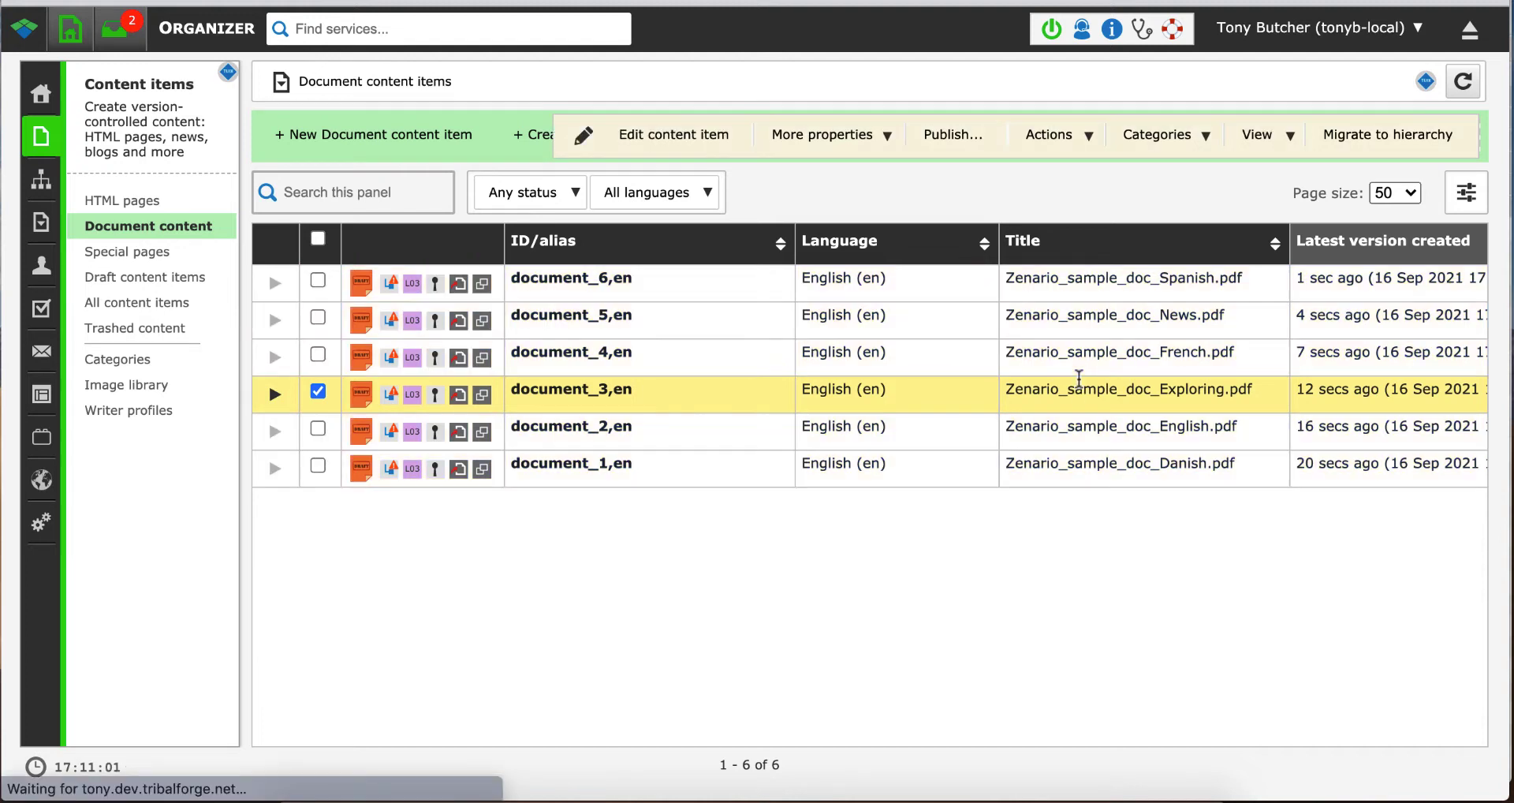
left_click(1079, 287)
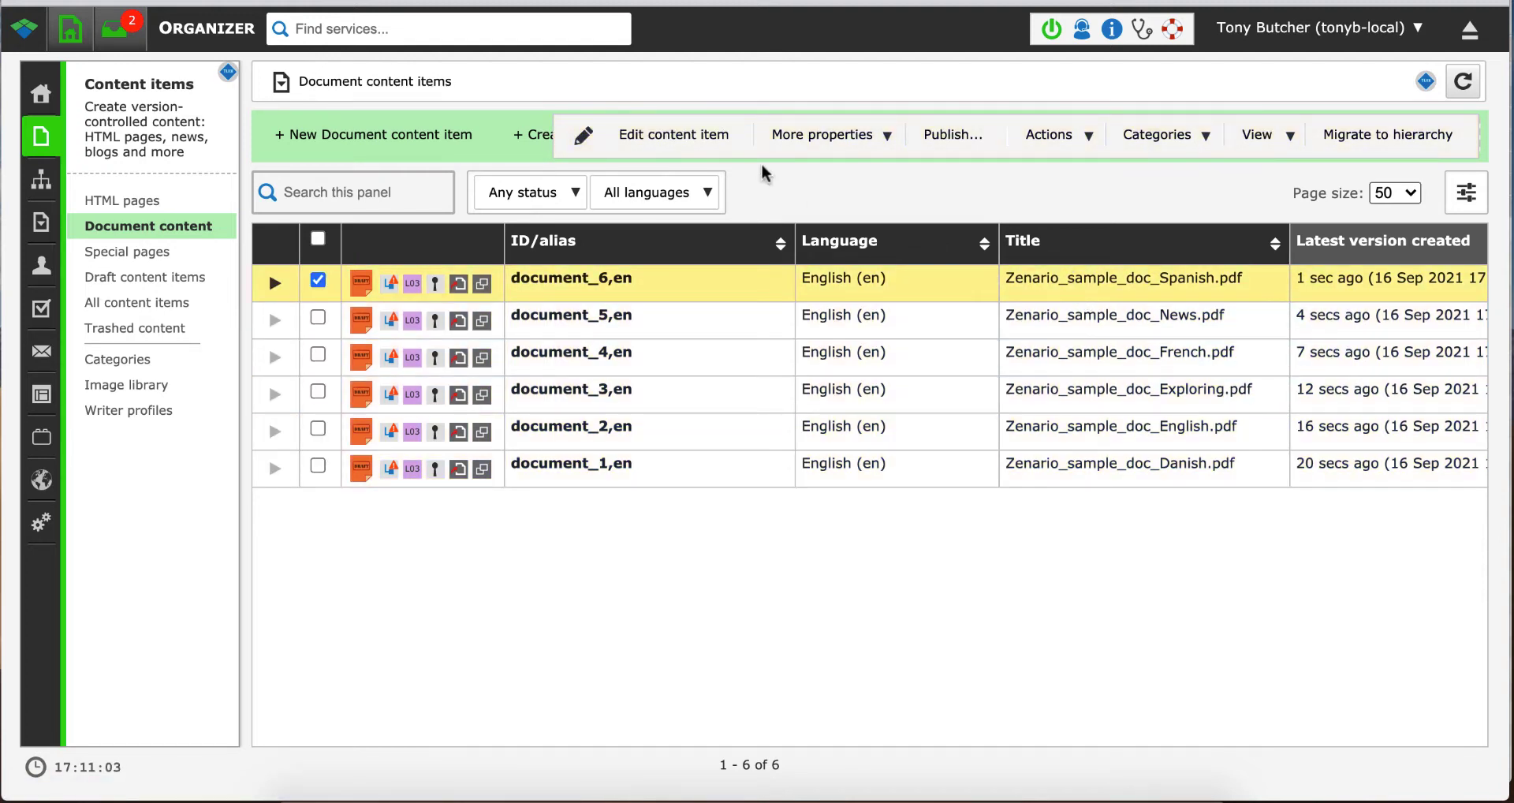
left_click(676, 142)
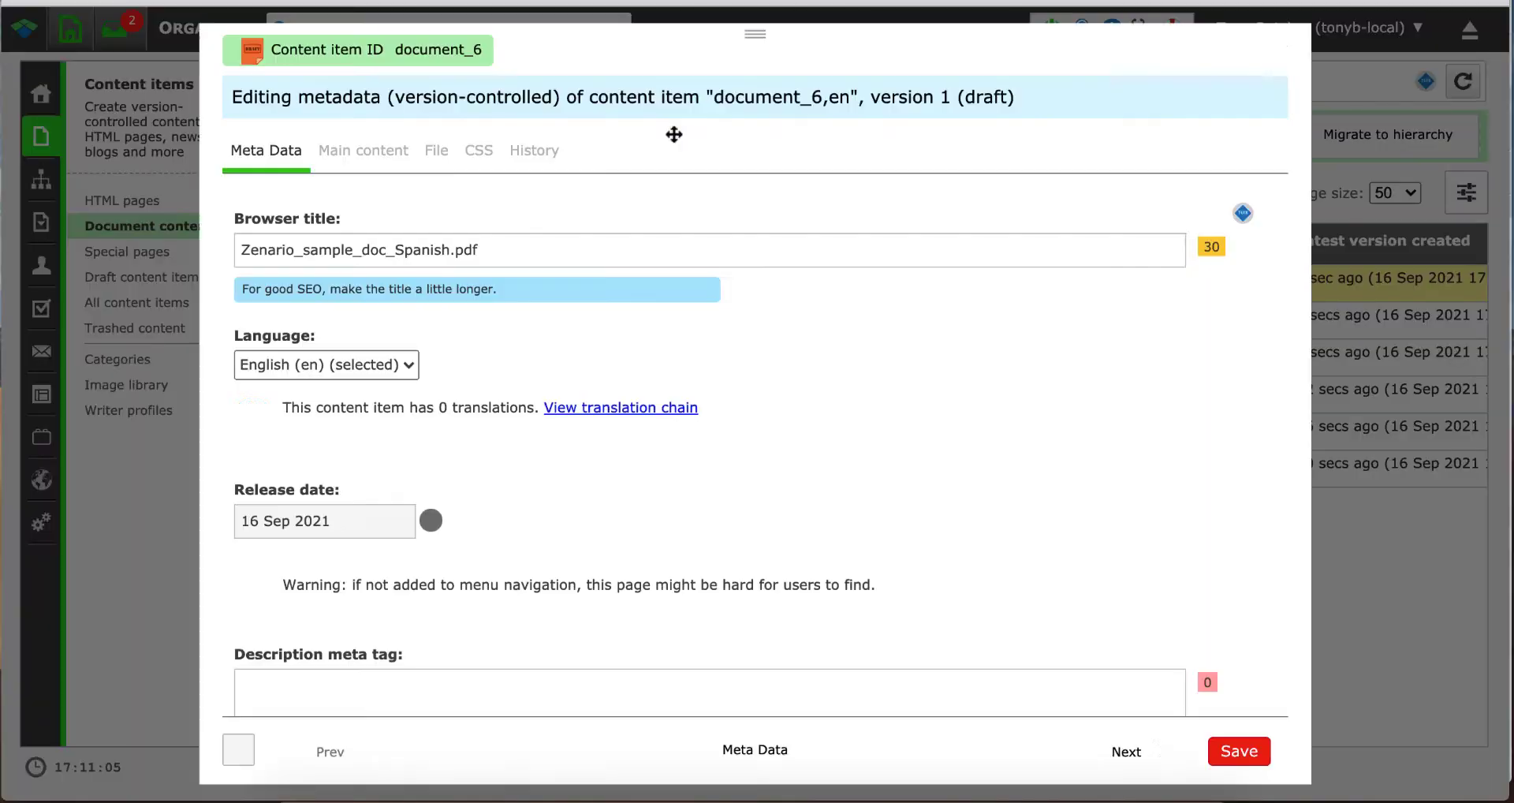
left_click(375, 362)
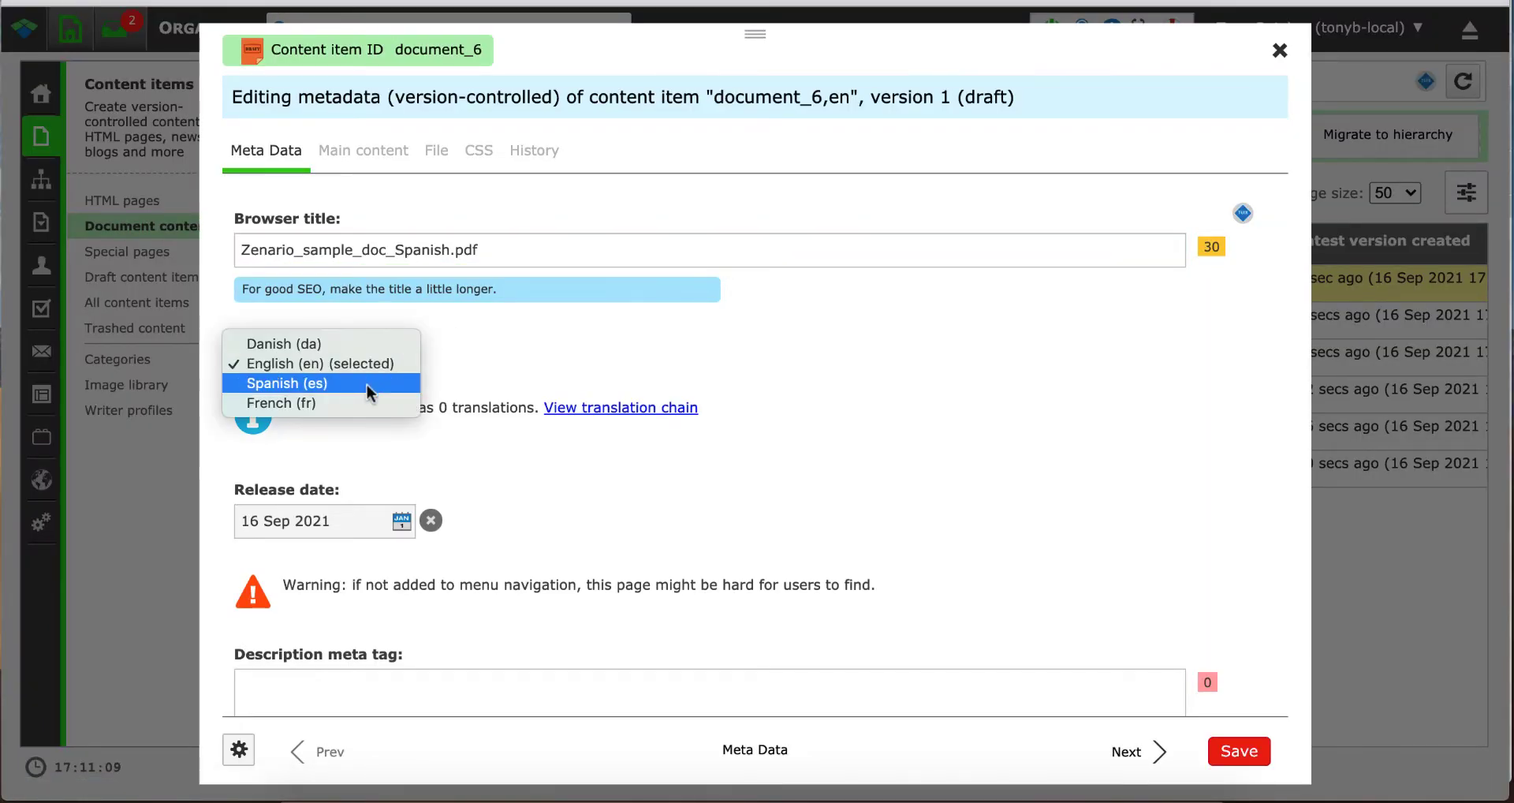
left_click(366, 383)
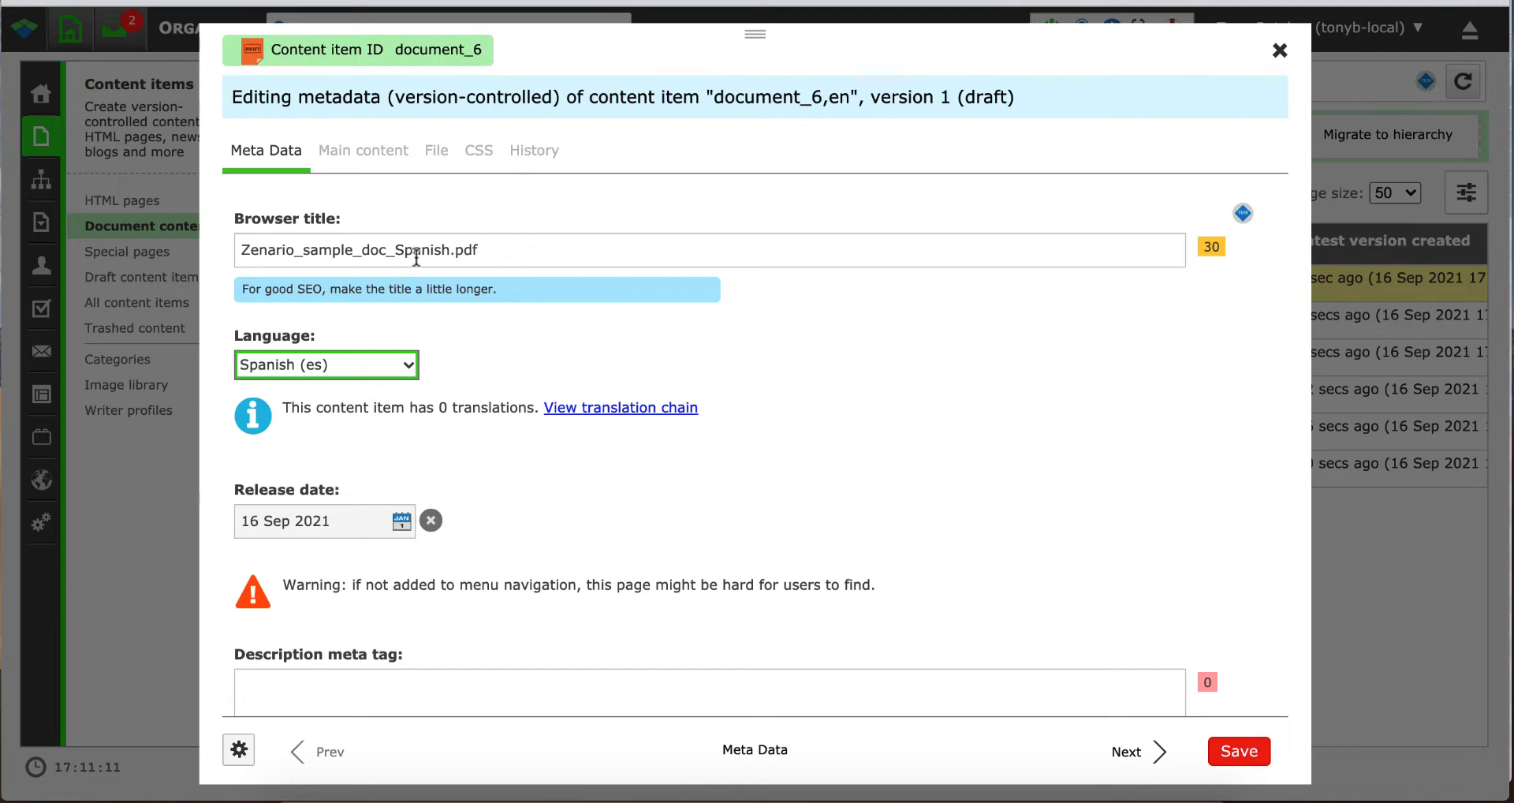
left_click_drag(395, 251, 354, 251)
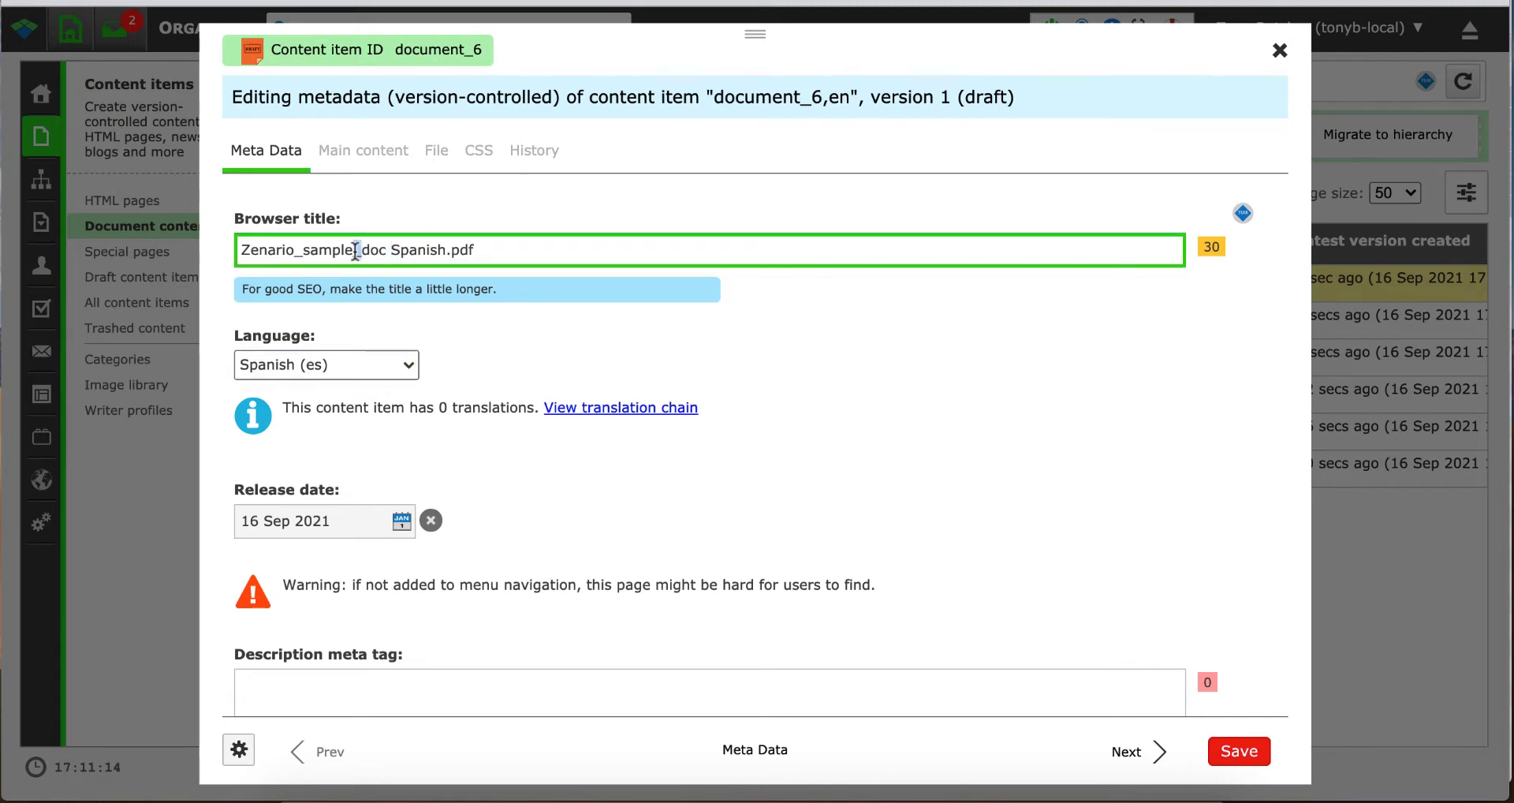
double_click(302, 251)
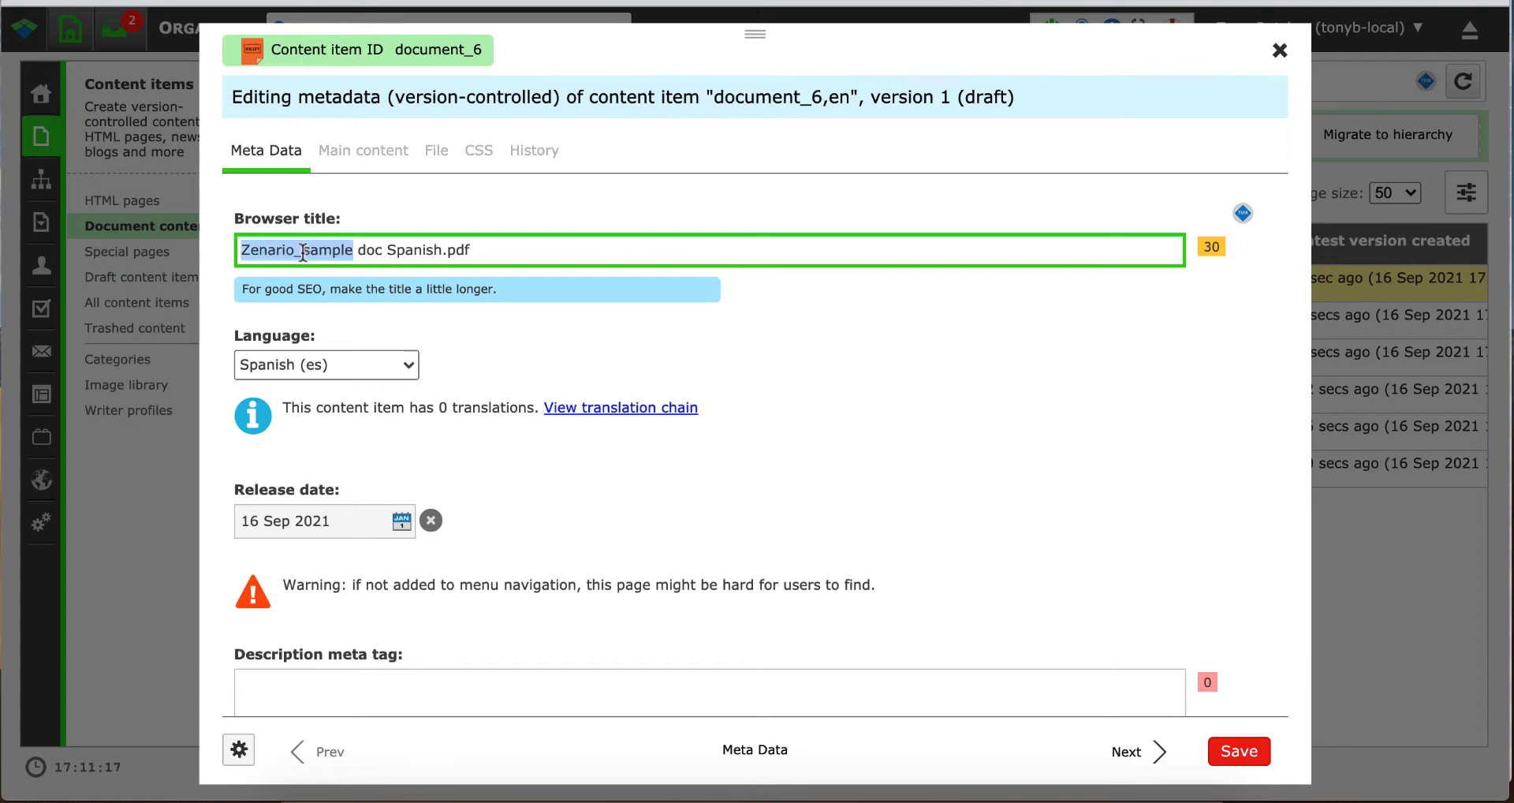
left_click(303, 251)
key("BackSpace")
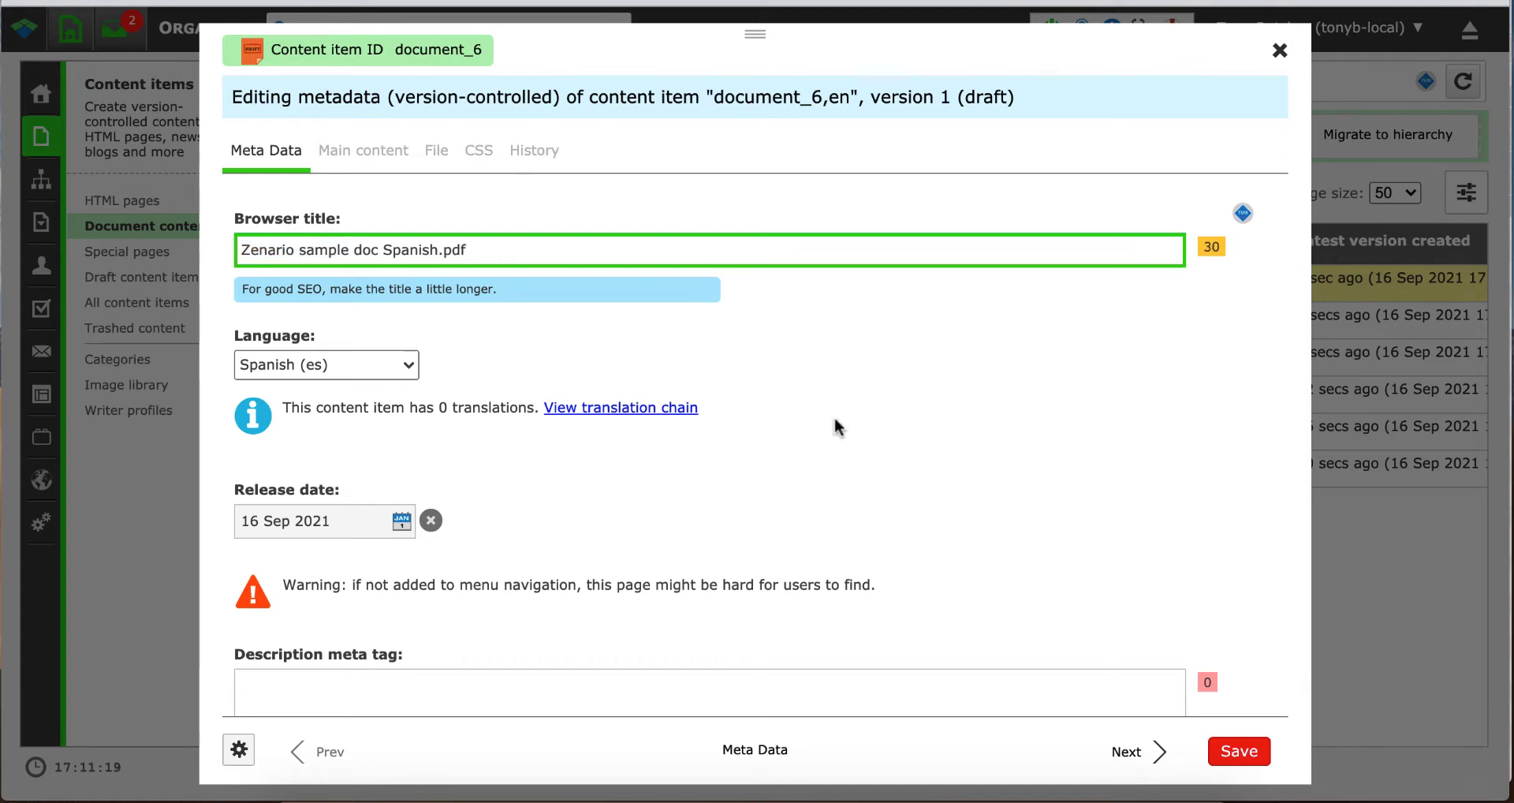
left_click(1239, 750)
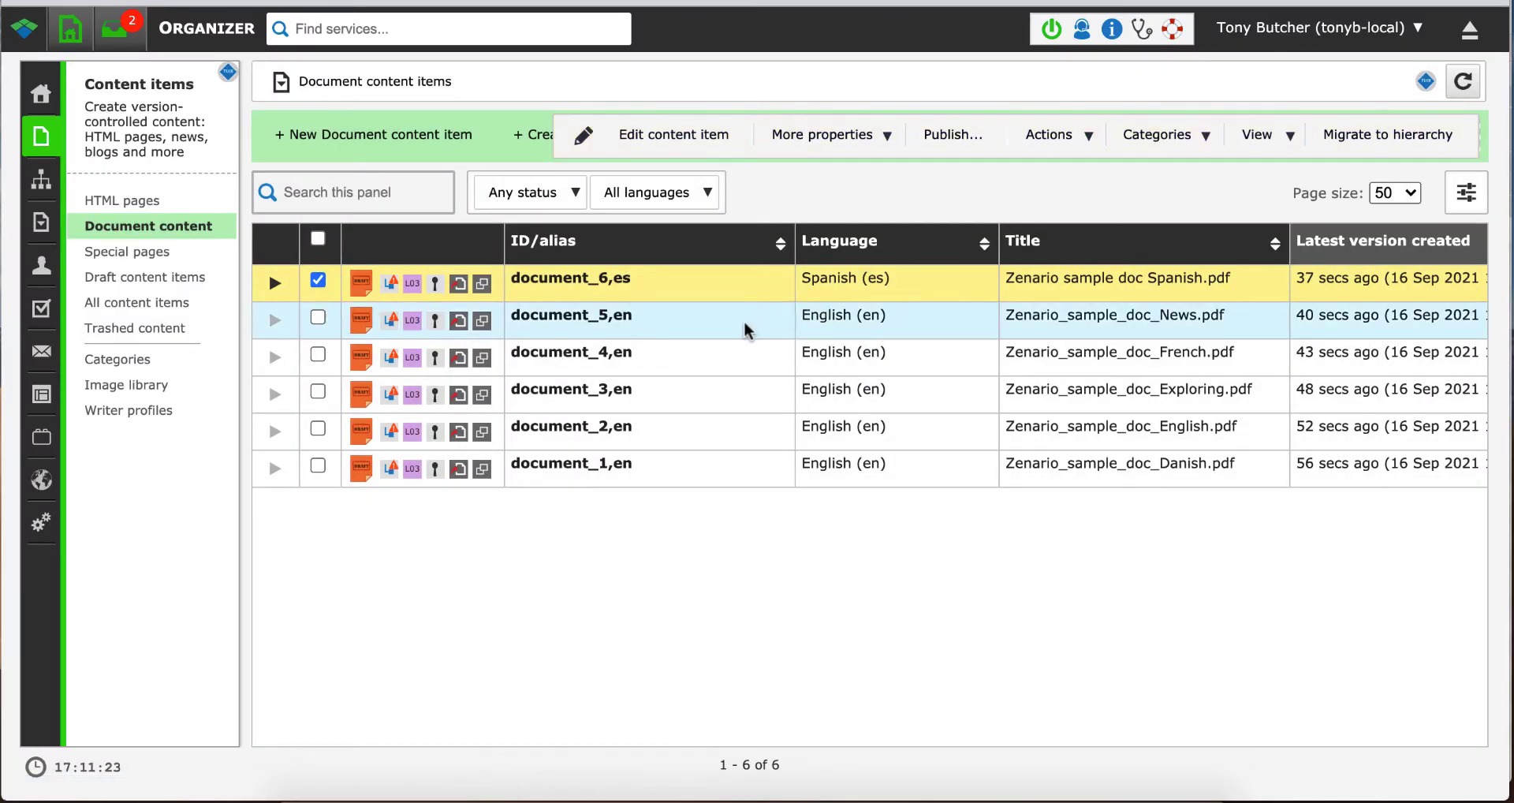
Retitle the News sample document as "Zenario sample doc News" and save it
left_click(748, 330)
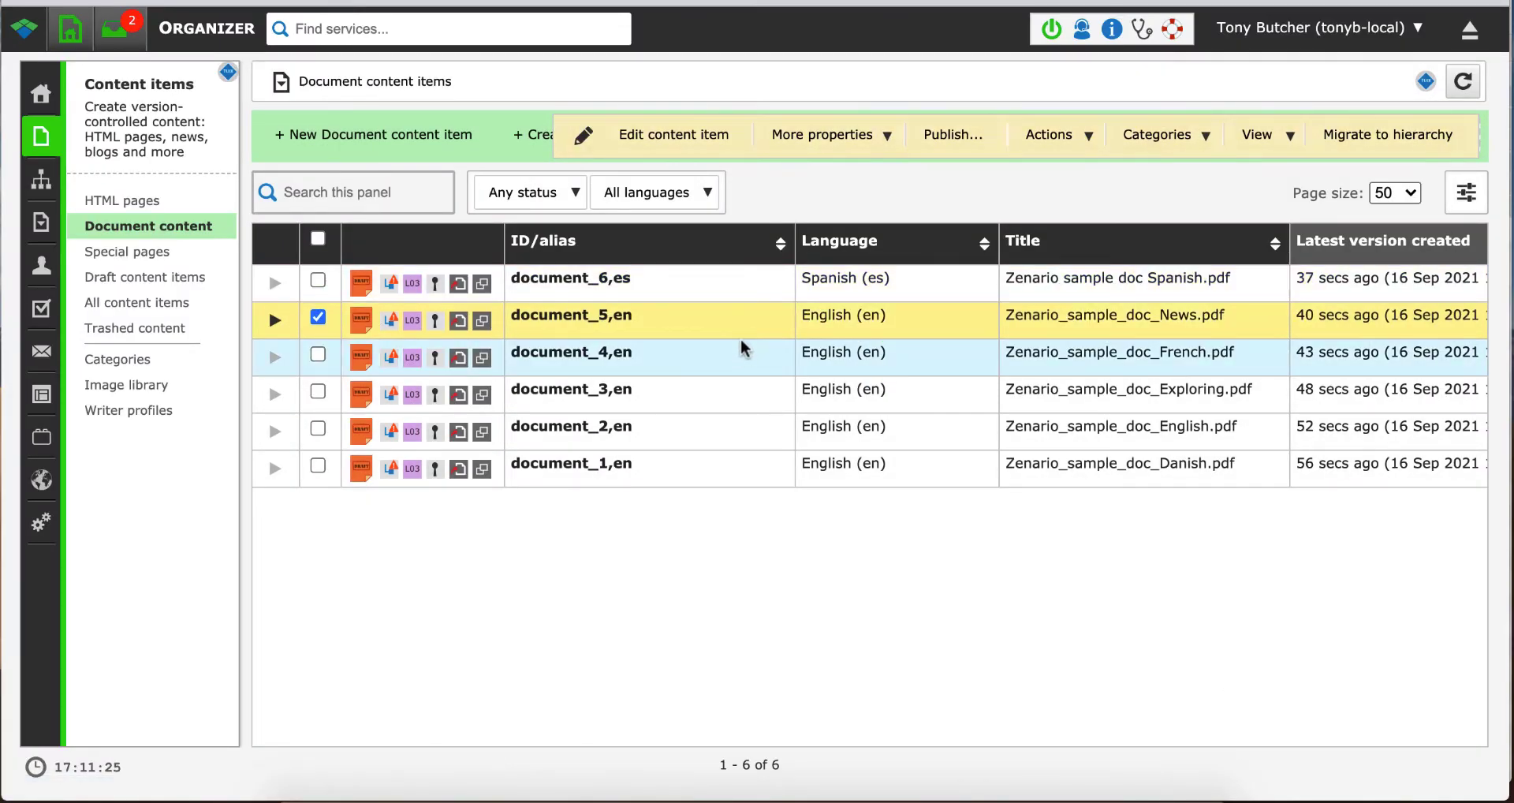
left_click(652, 135)
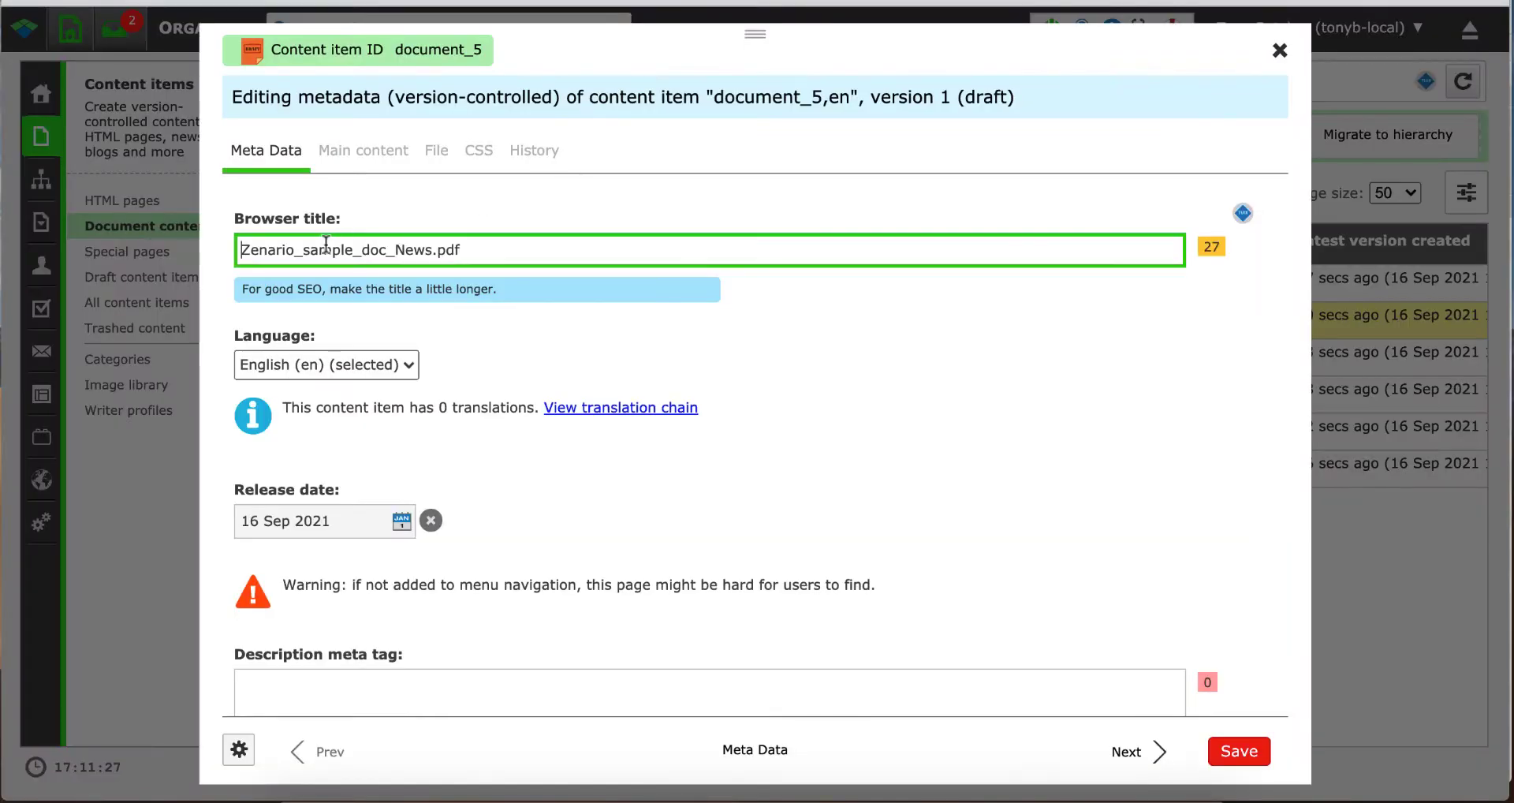
left_click(396, 250)
key("BackSpace")
left_click(360, 249)
key("BackSpace")
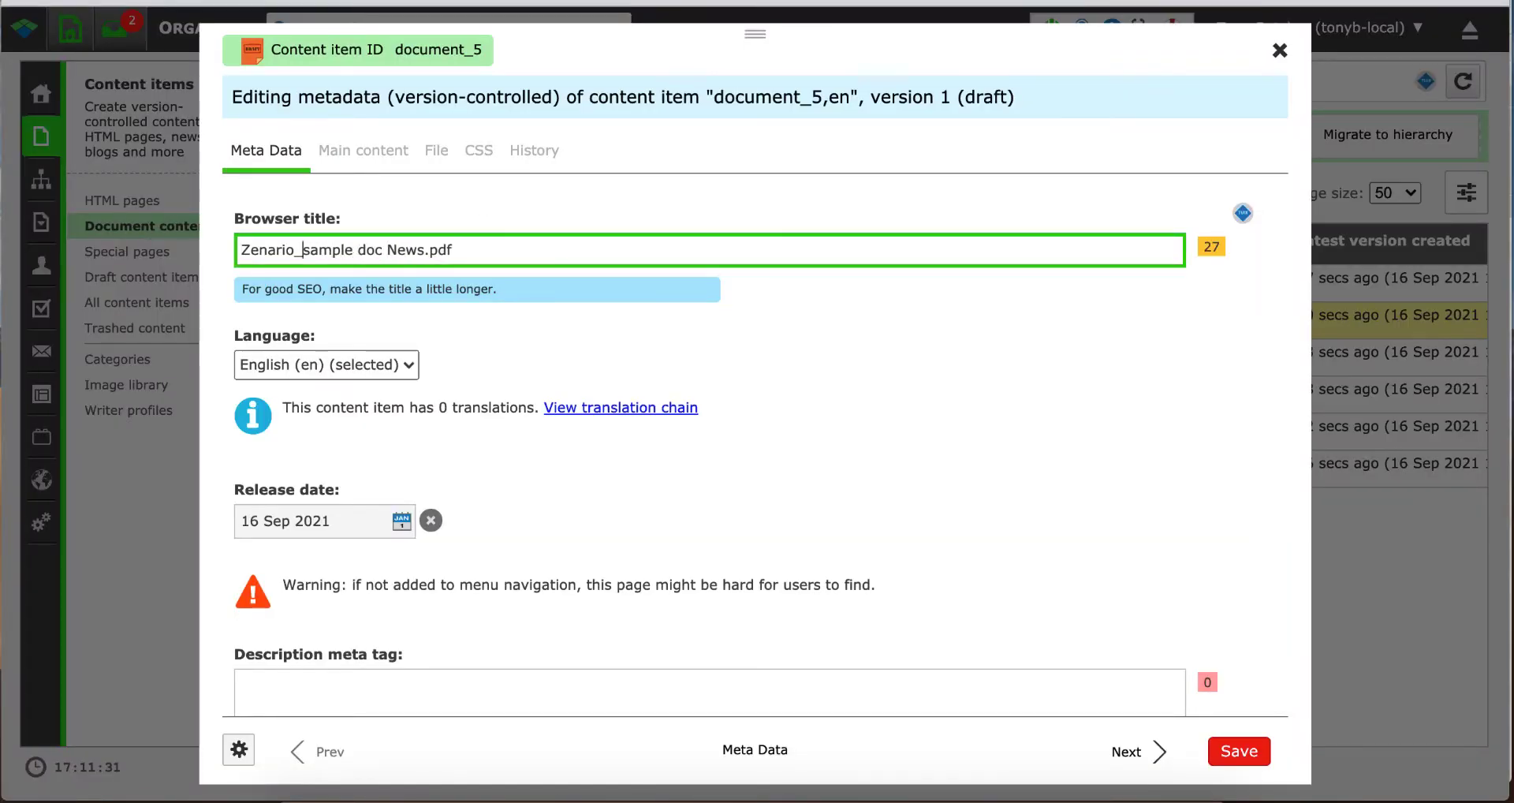
left_click(300, 249)
key("BackSpace")
left_click(552, 249)
key("BackSpace")
key("BackSpace")
key("BackSpace")
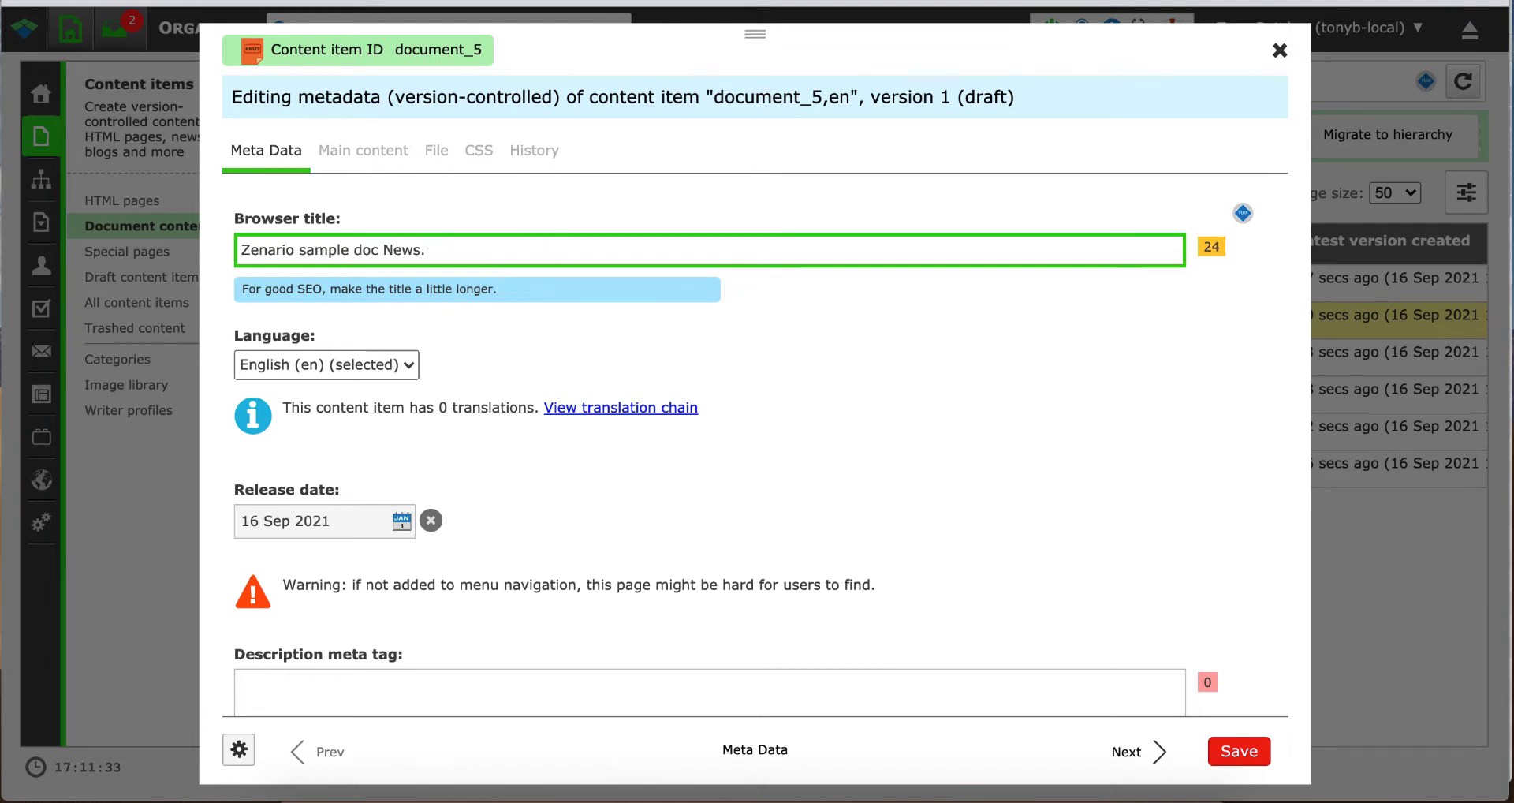
left_click(1239, 751)
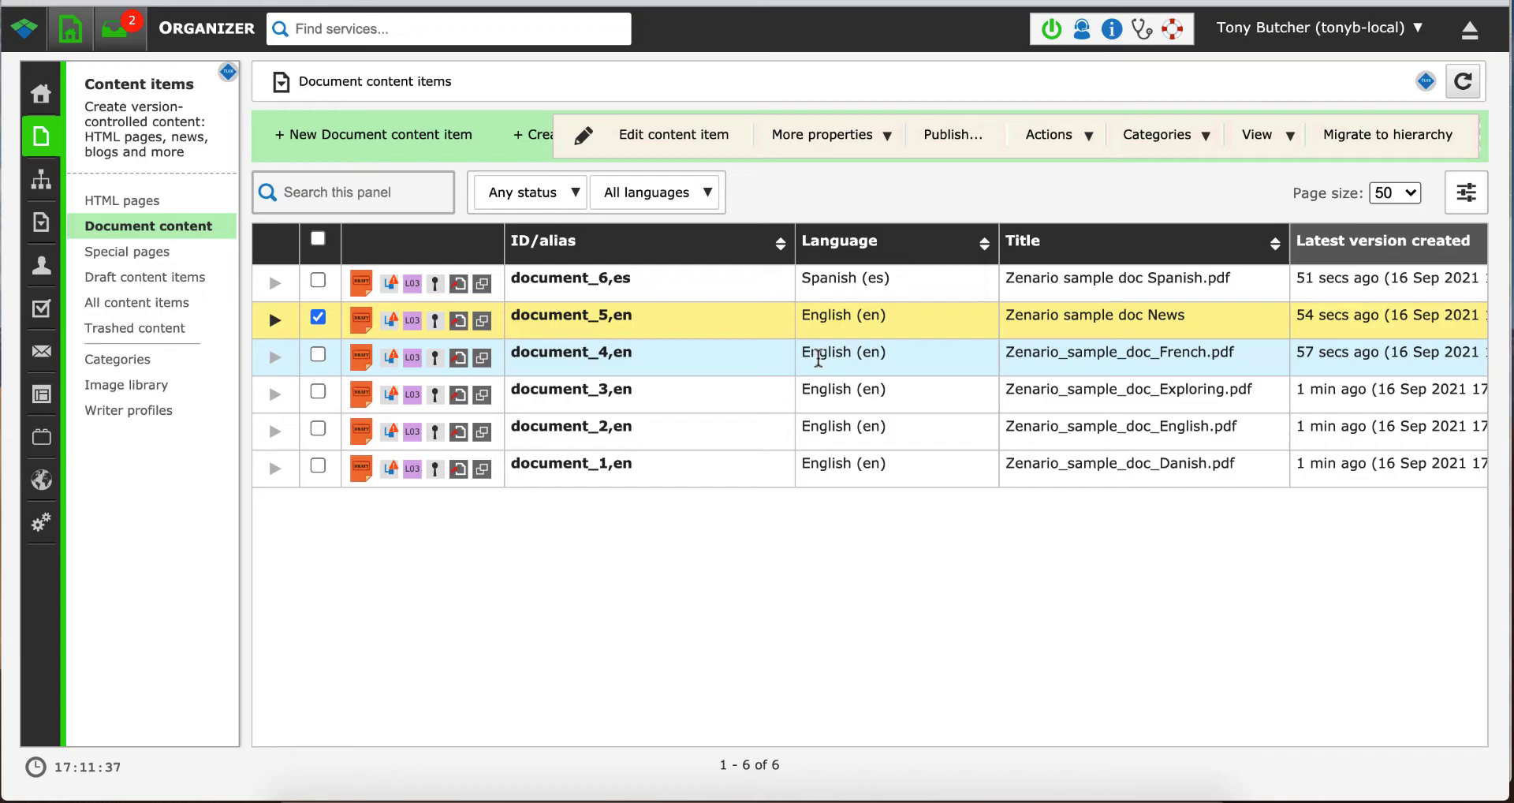
Retitle the French sample document as "Zenario sample doc French.pdf", set its language to French (fr) and save it
left_click(809, 355)
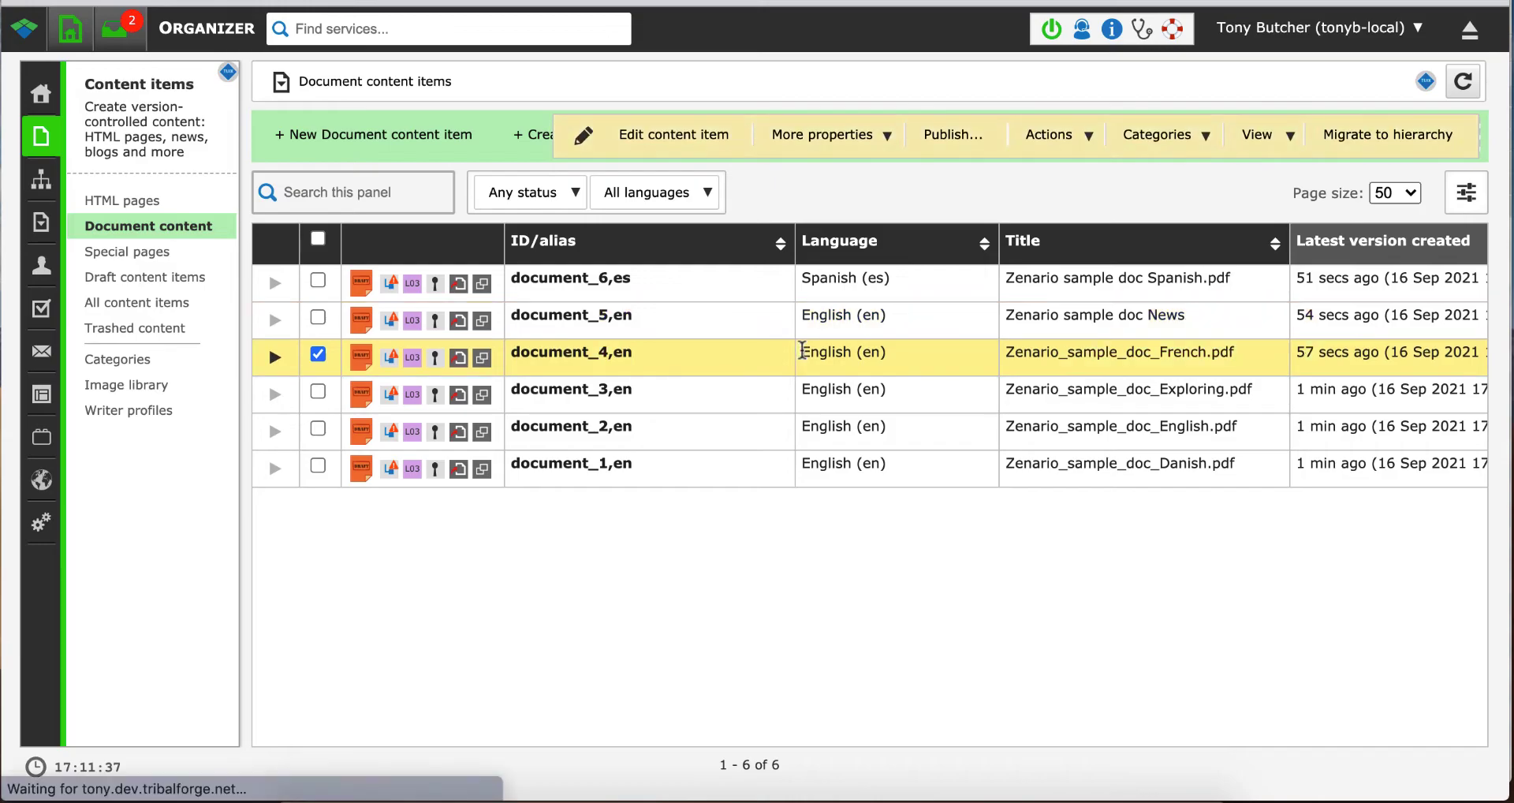
left_click(676, 140)
left_click(386, 250)
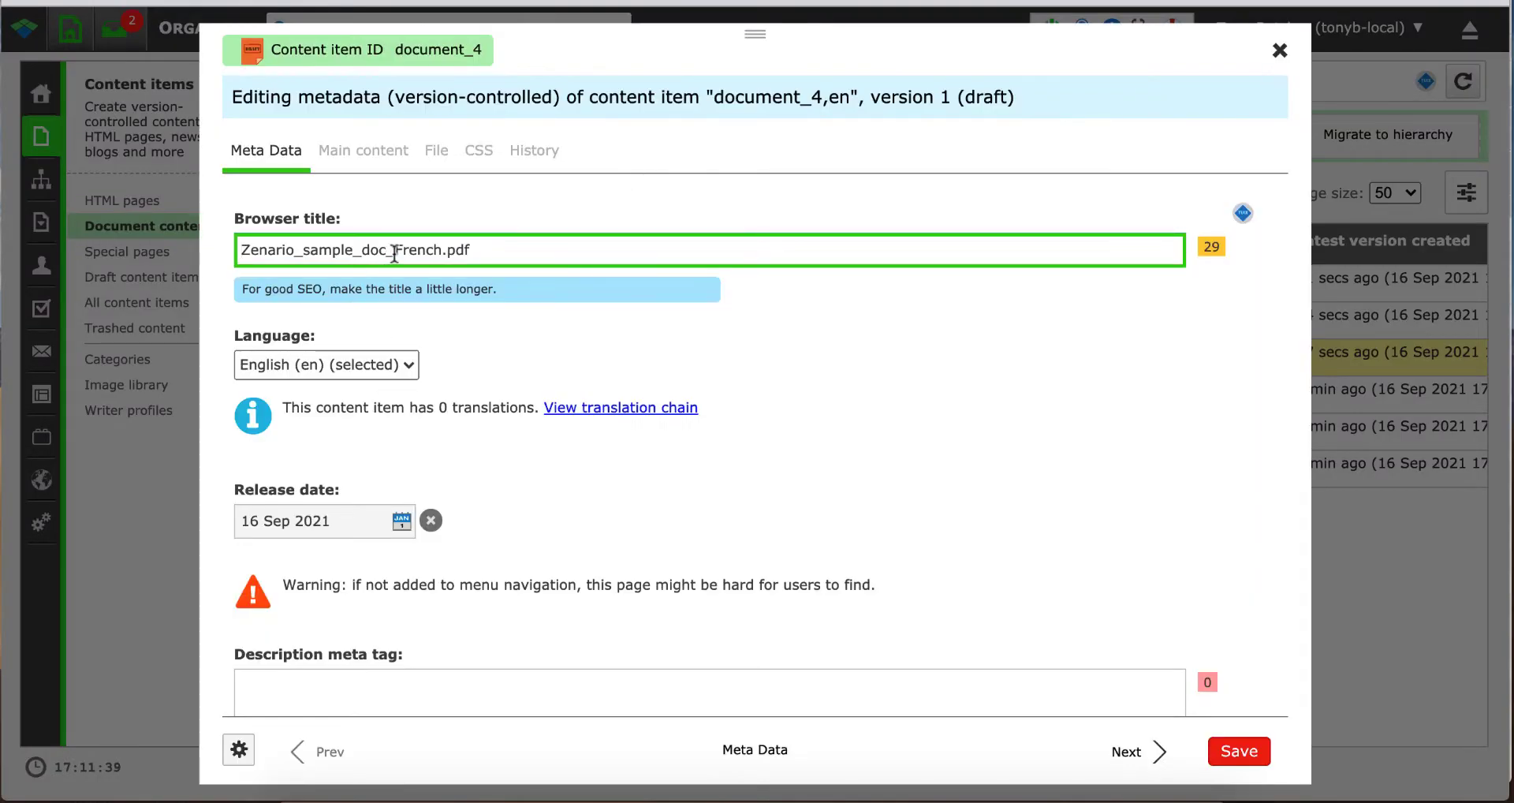
left_click_drag(395, 249, 294, 251)
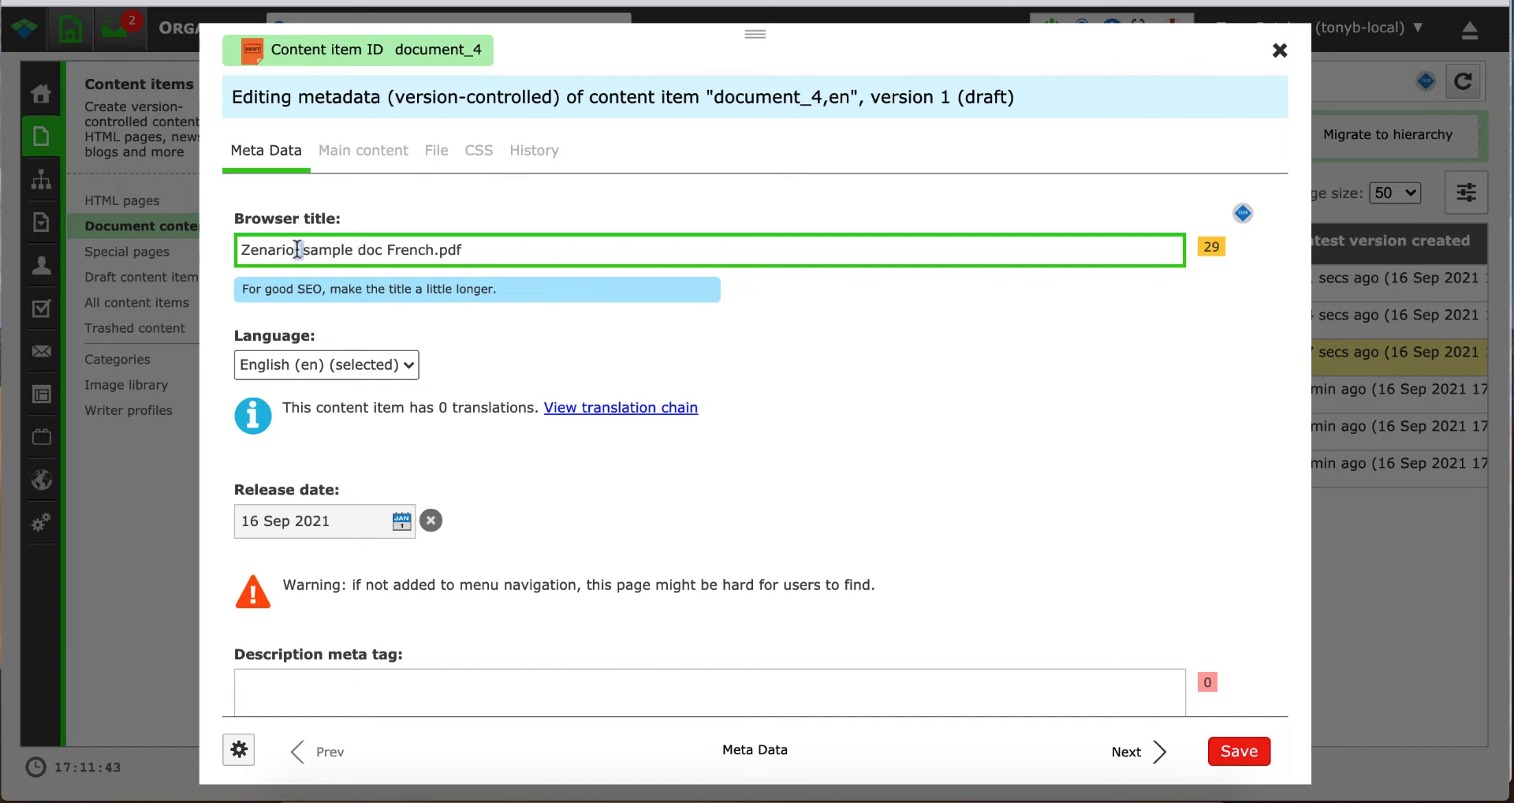
left_click(328, 366)
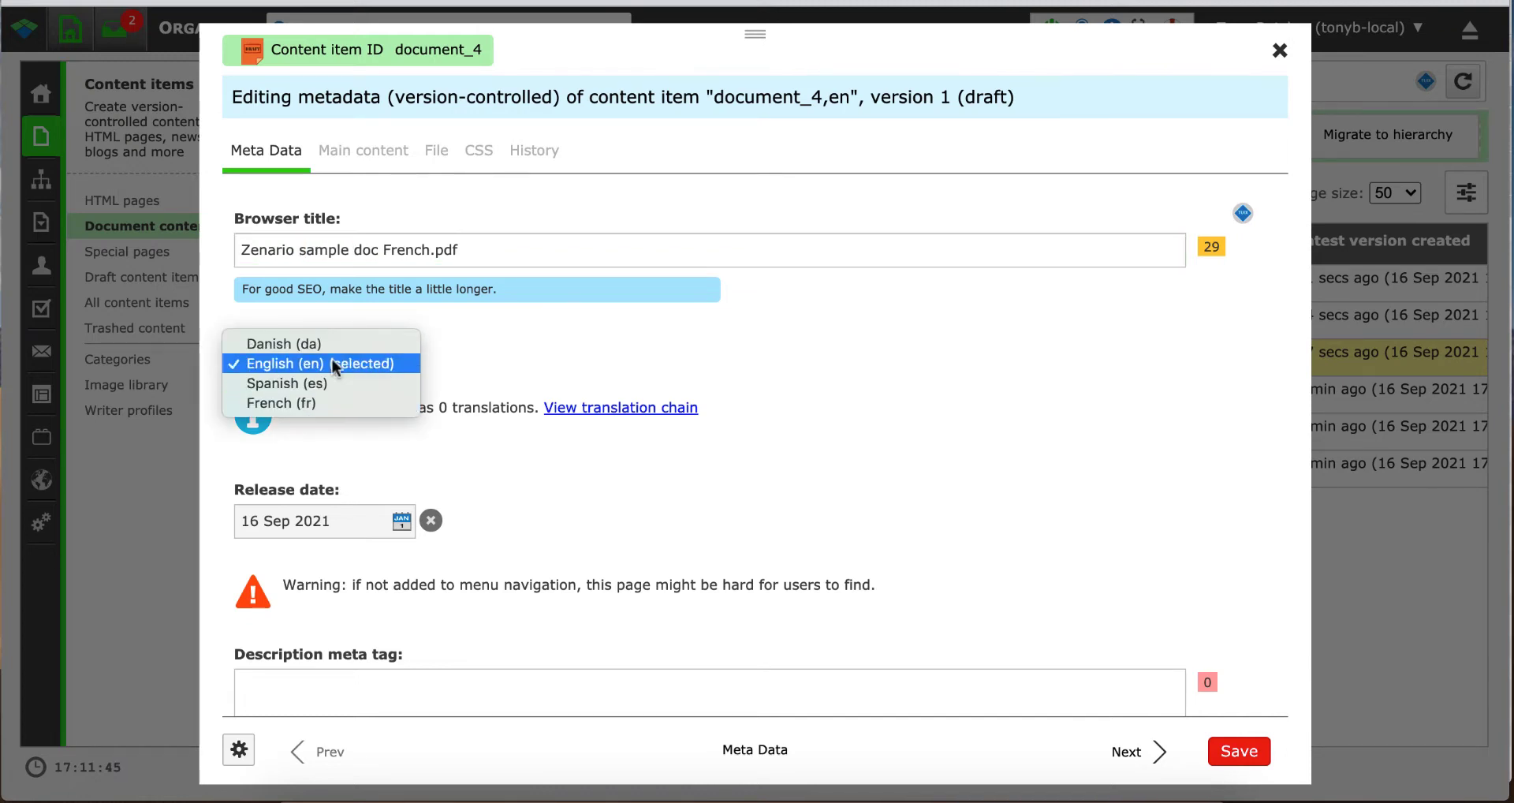
left_click(334, 402)
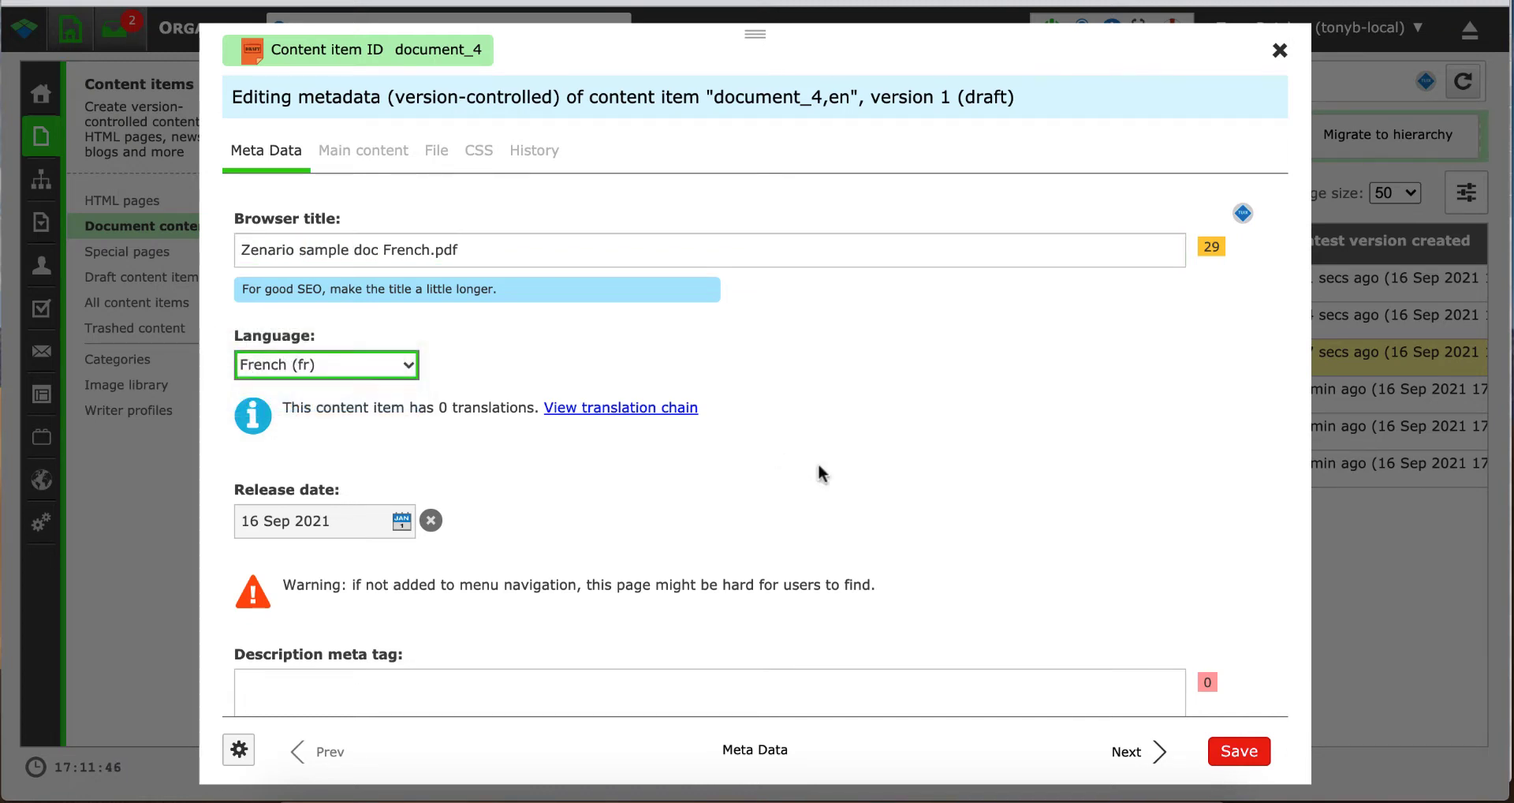
left_click(1243, 753)
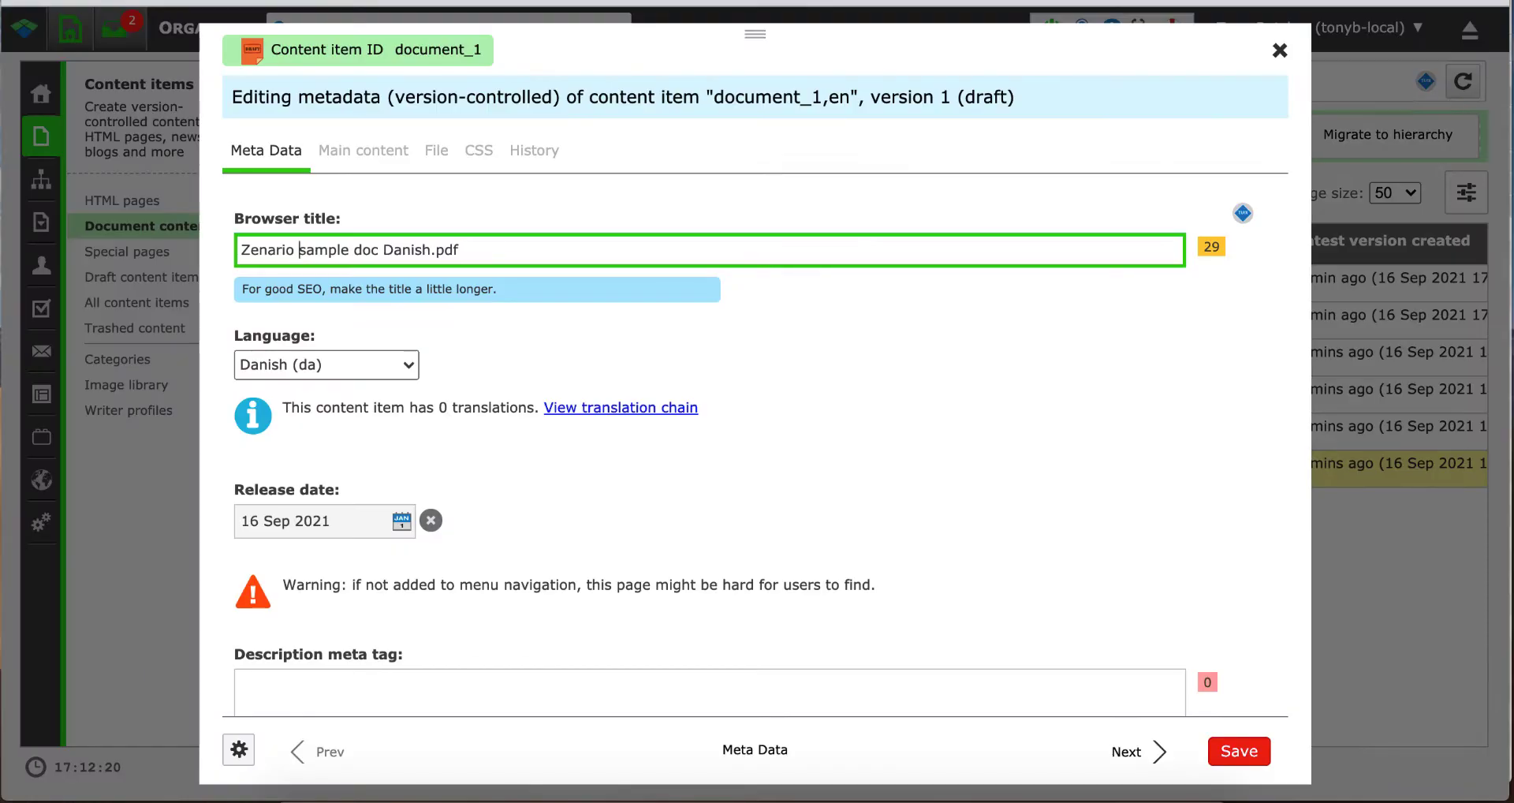
Save the Danish sample document's metadata edits
left_click(1234, 752)
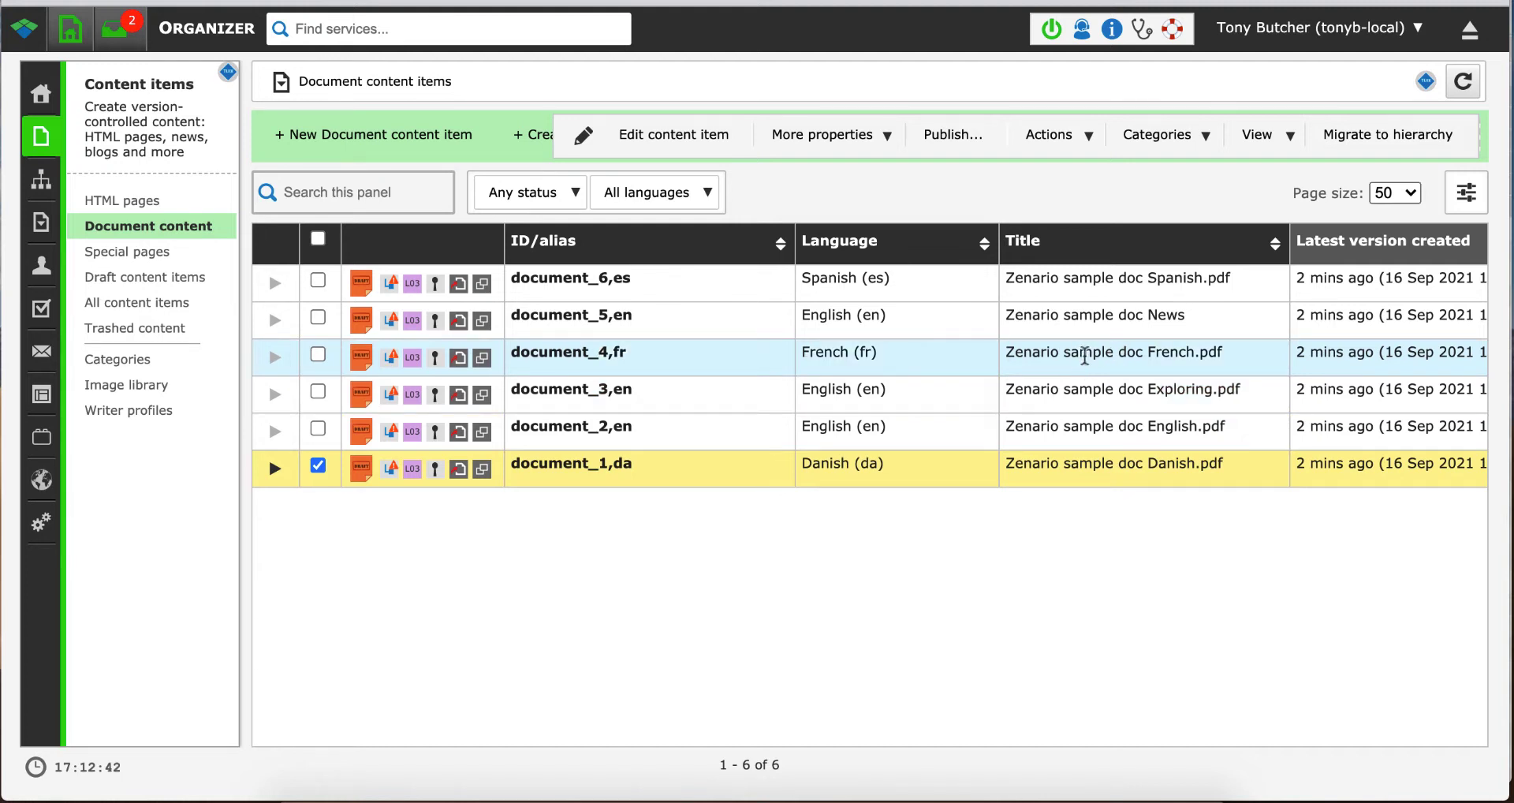
Open the translations list of the English sample document, document_2
left_click(1052, 433)
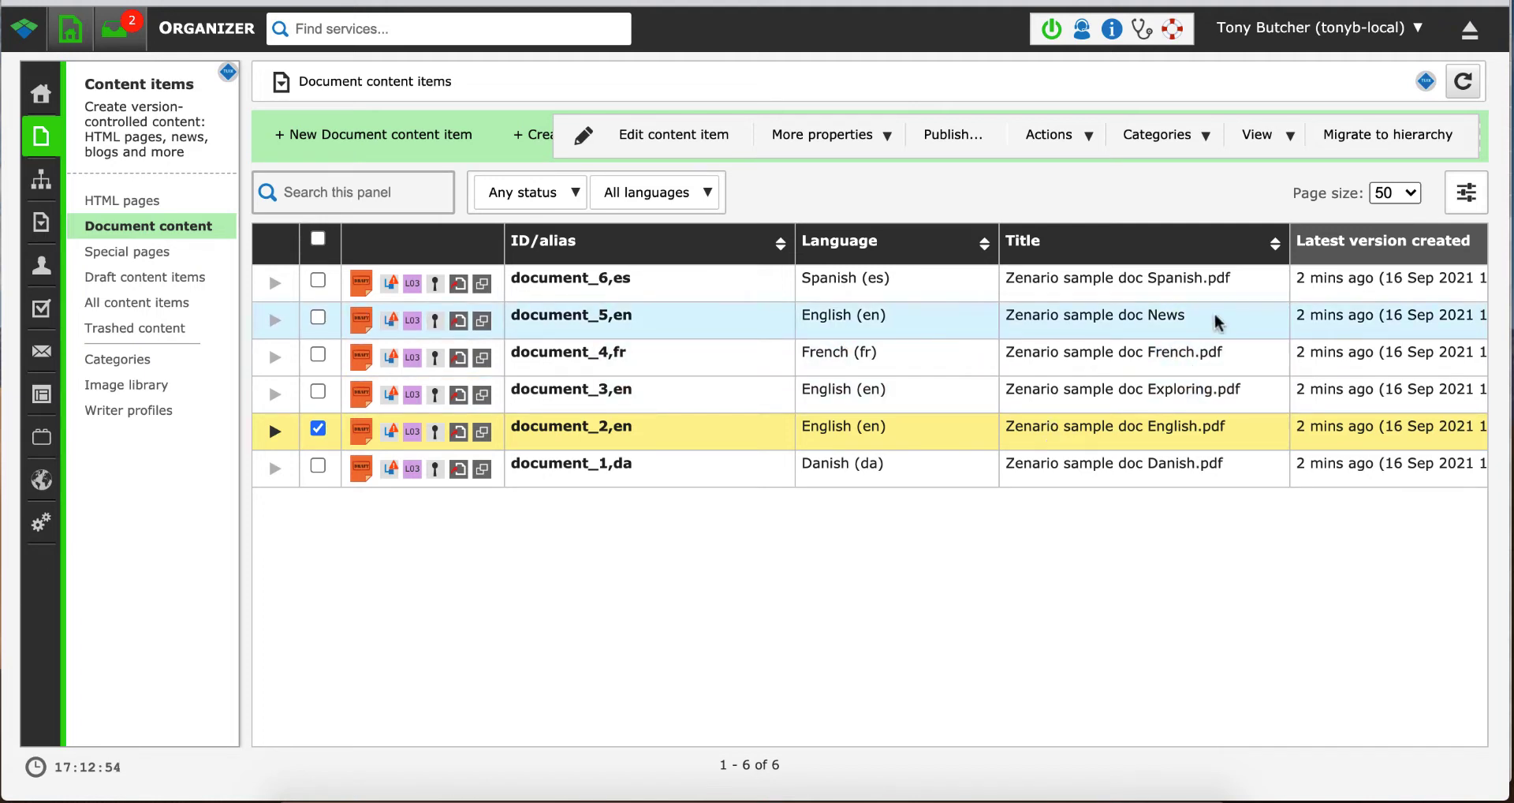
left_click(318, 355)
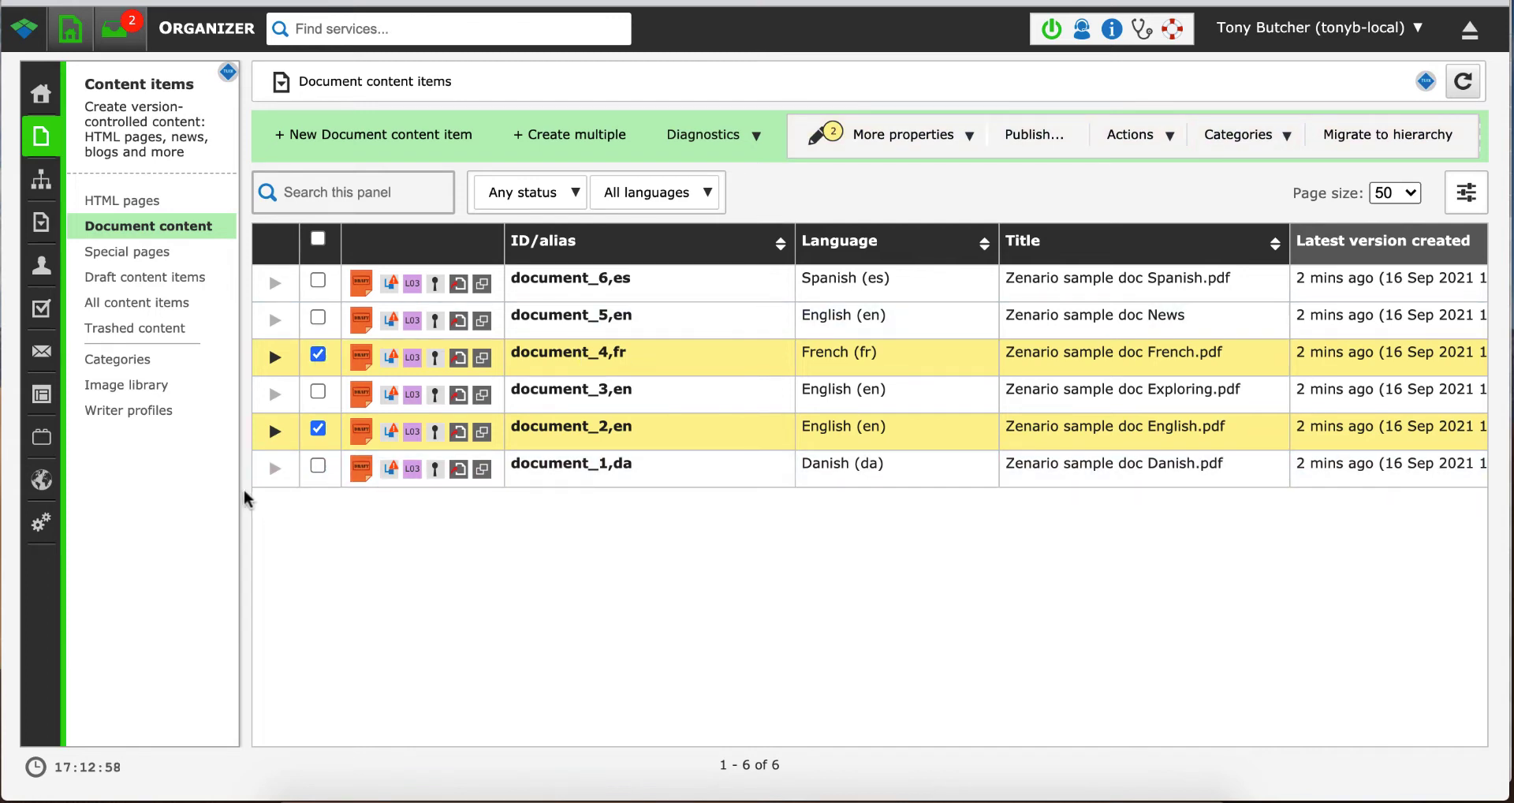
left_click(318, 466)
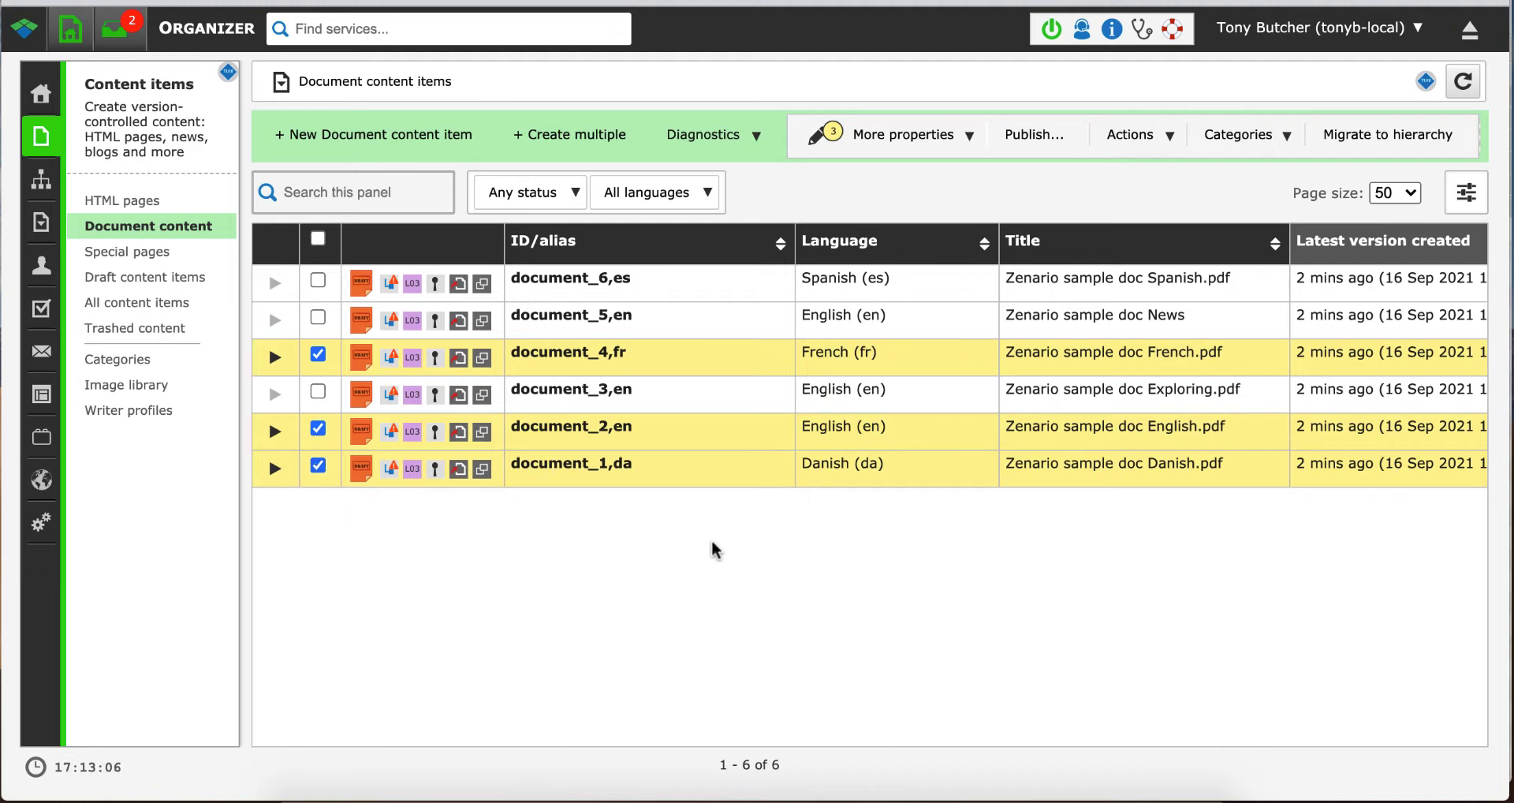
left_click(597, 432)
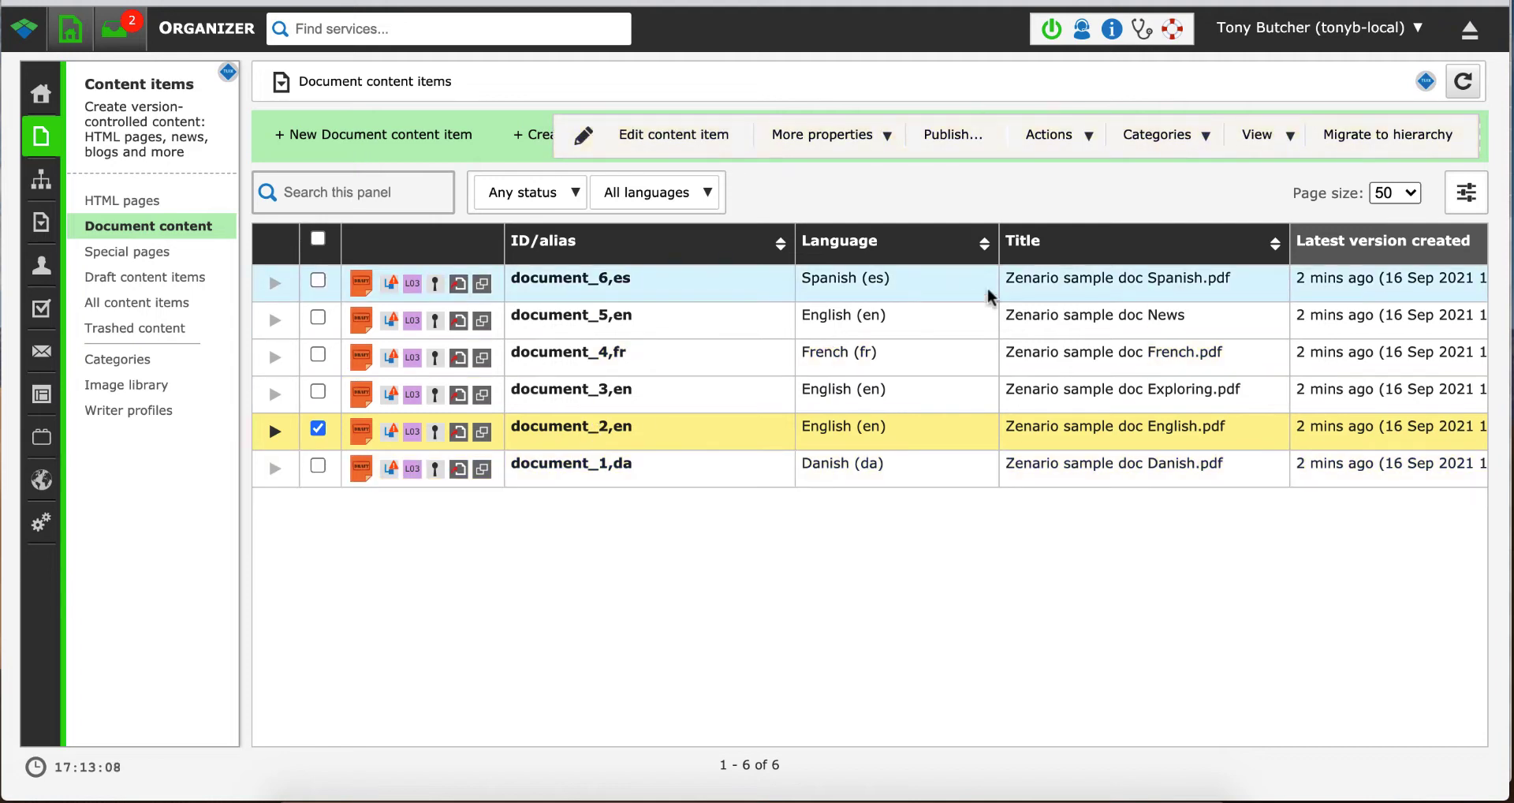
left_click(1259, 136)
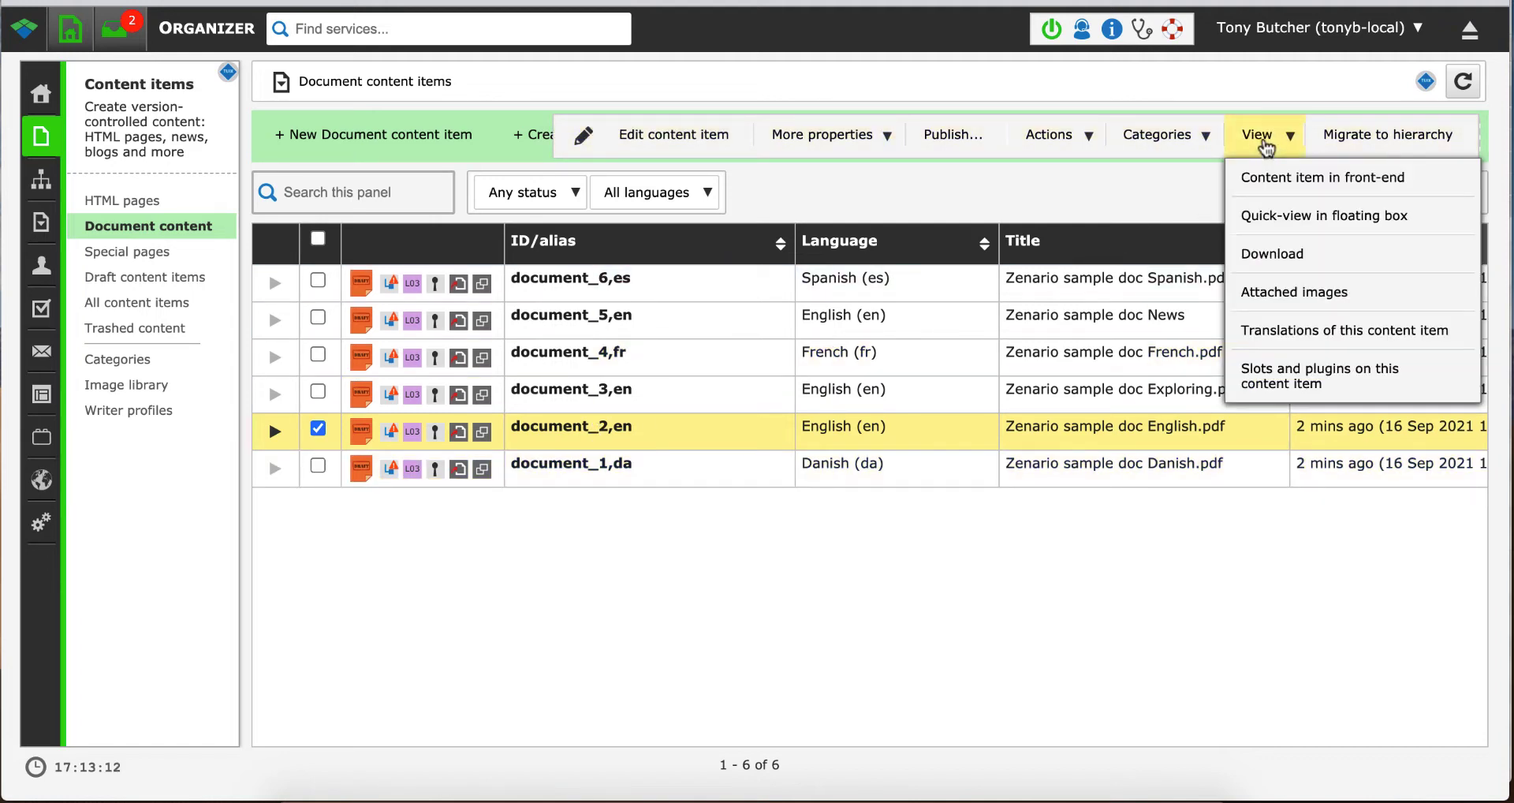
left_click(1313, 331)
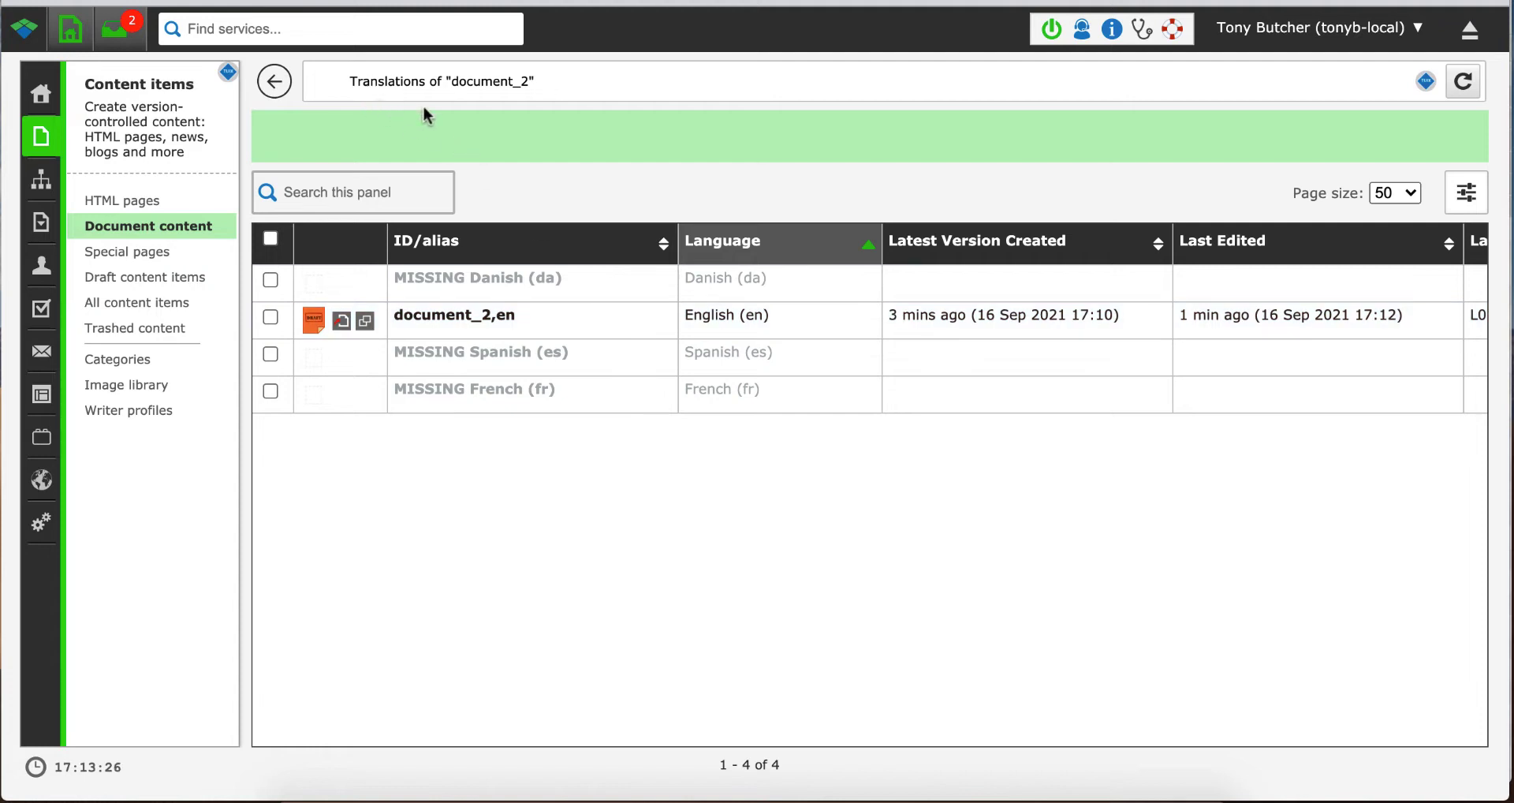
Add the existing Danish document, document_1, to document_2's translation chain and confirm the addition
left_click(540, 281)
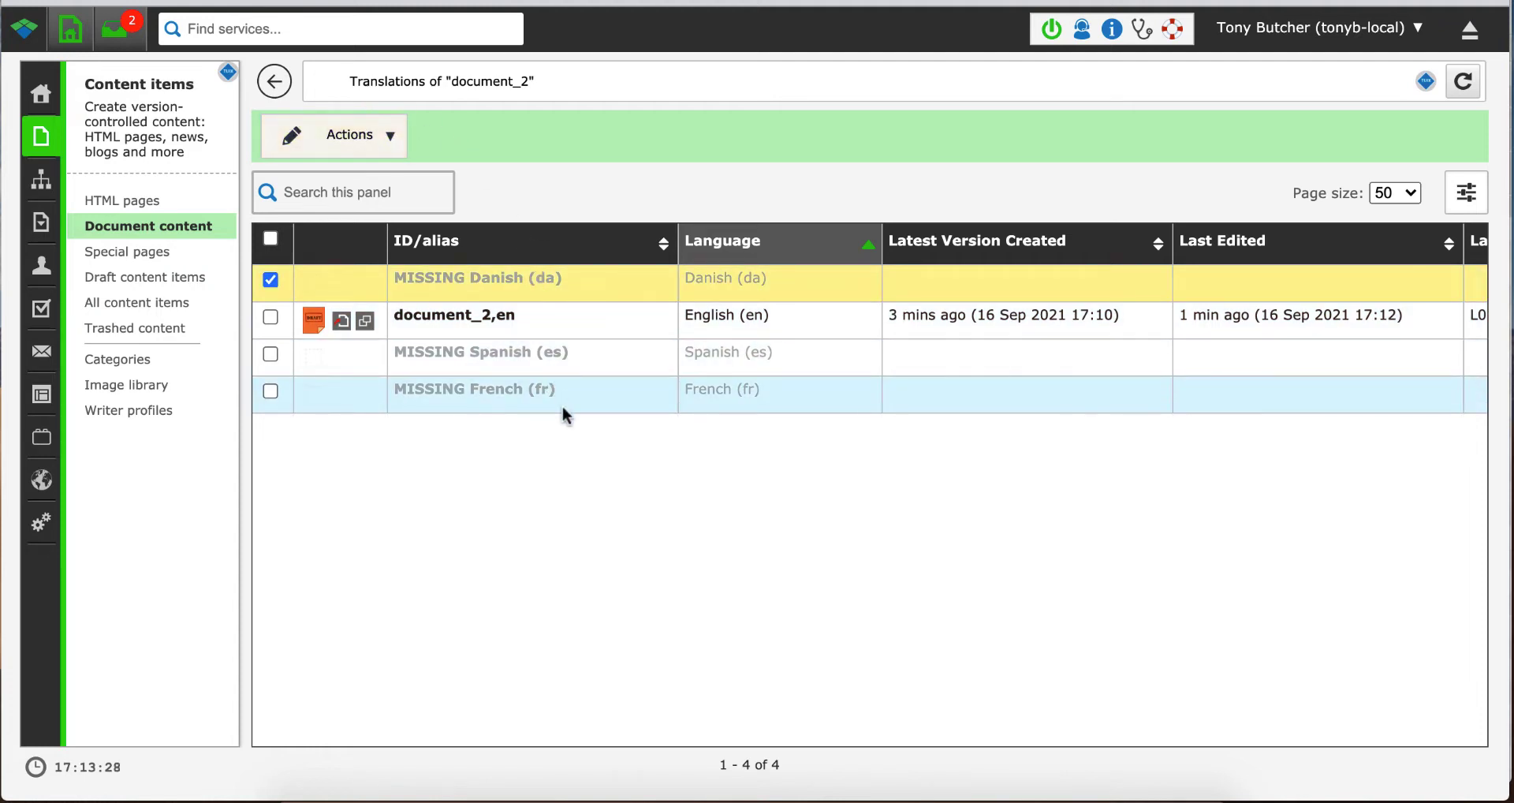
left_click(351, 134)
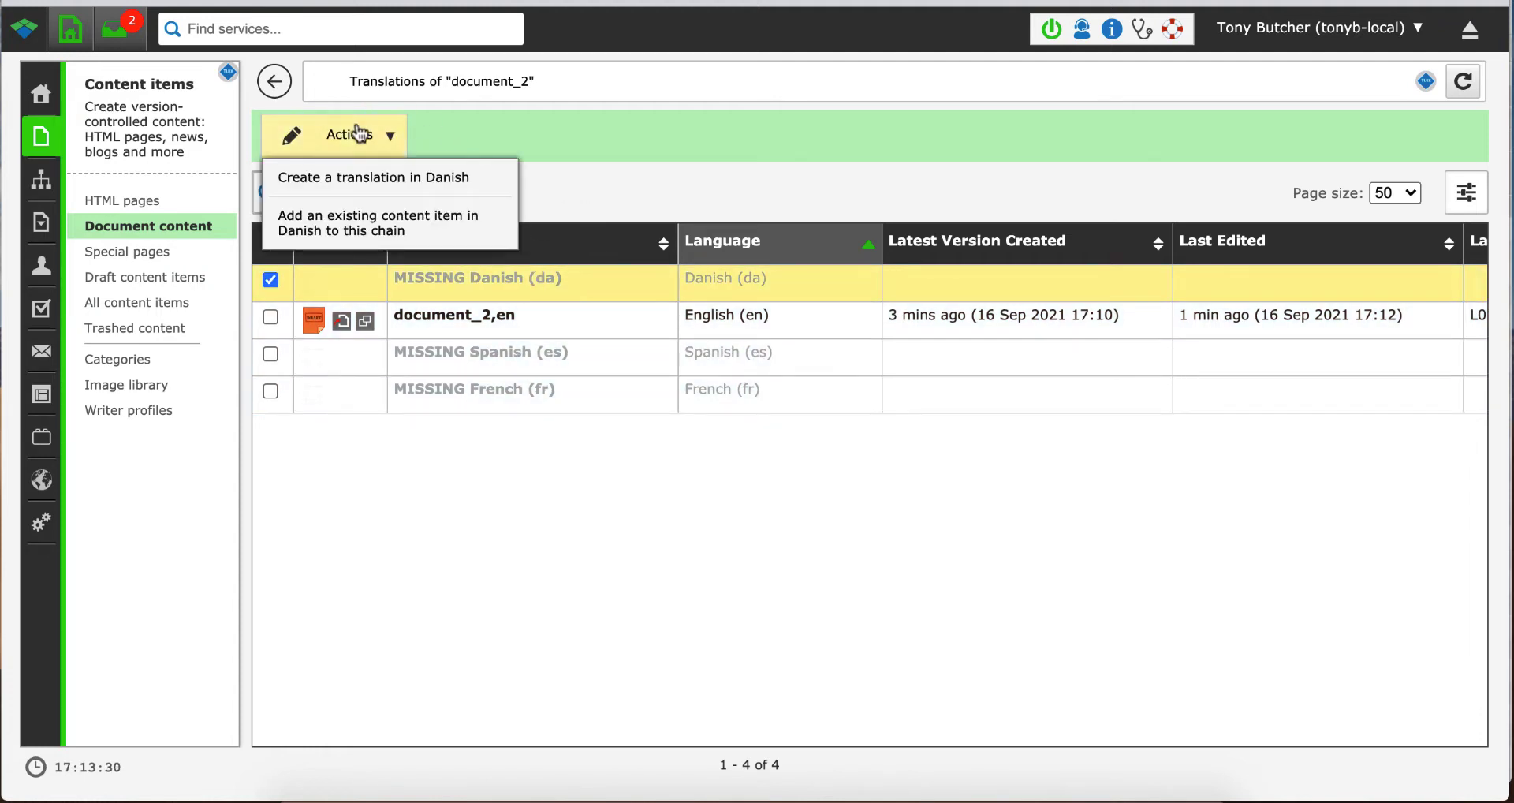
left_click(359, 231)
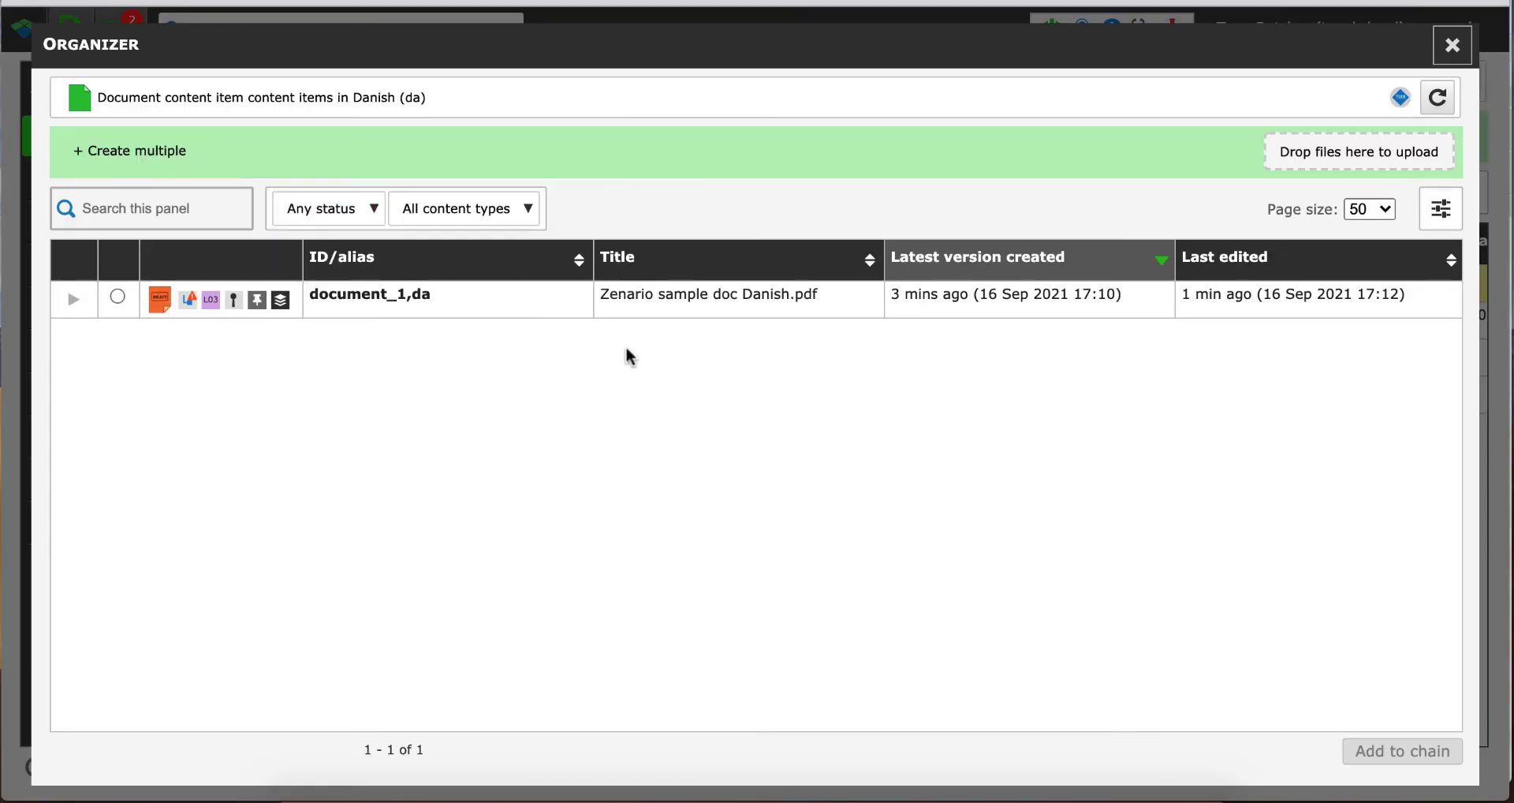
left_click(539, 298)
left_click(1380, 753)
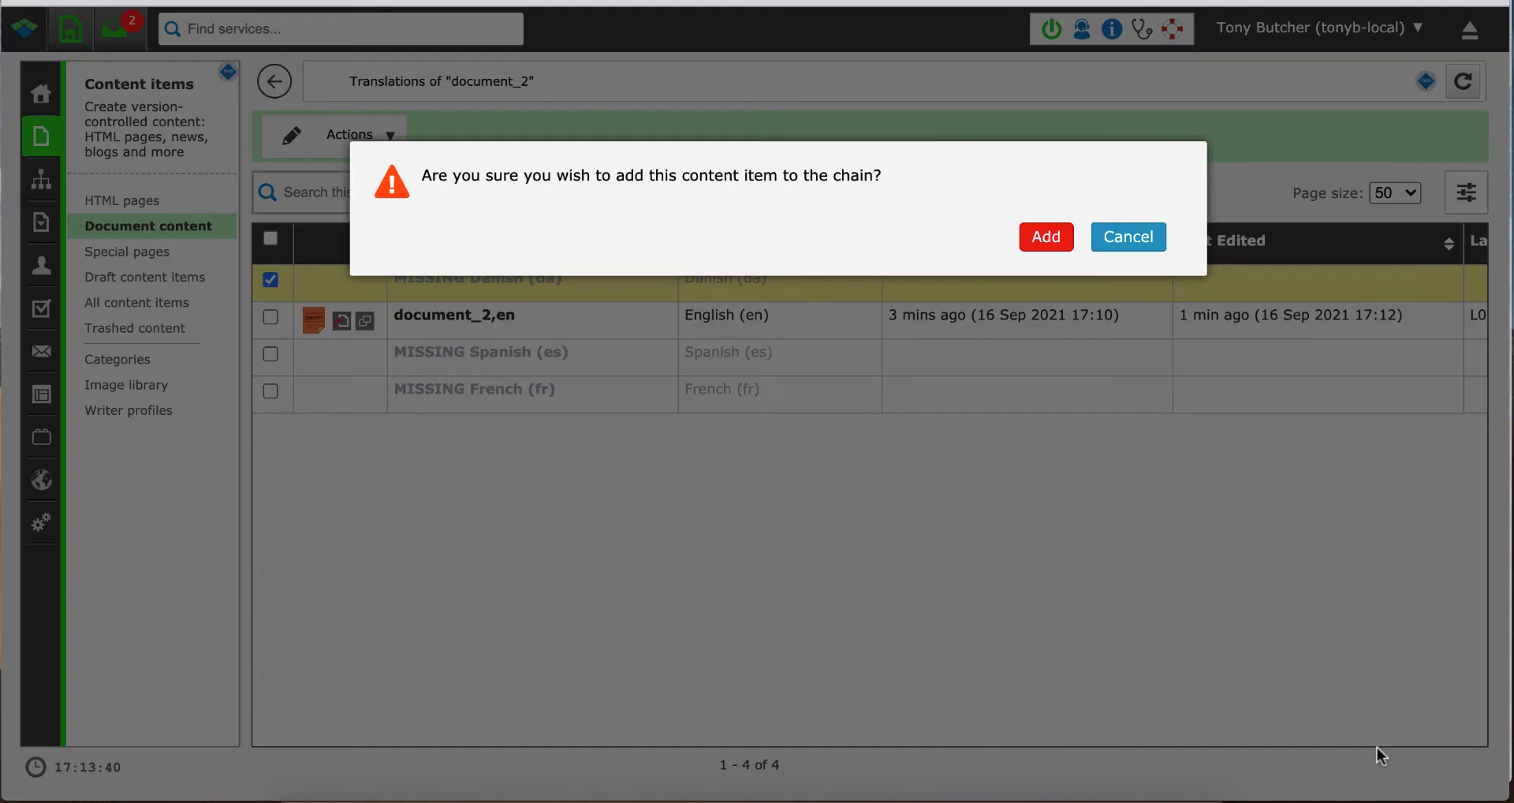
left_click(1045, 236)
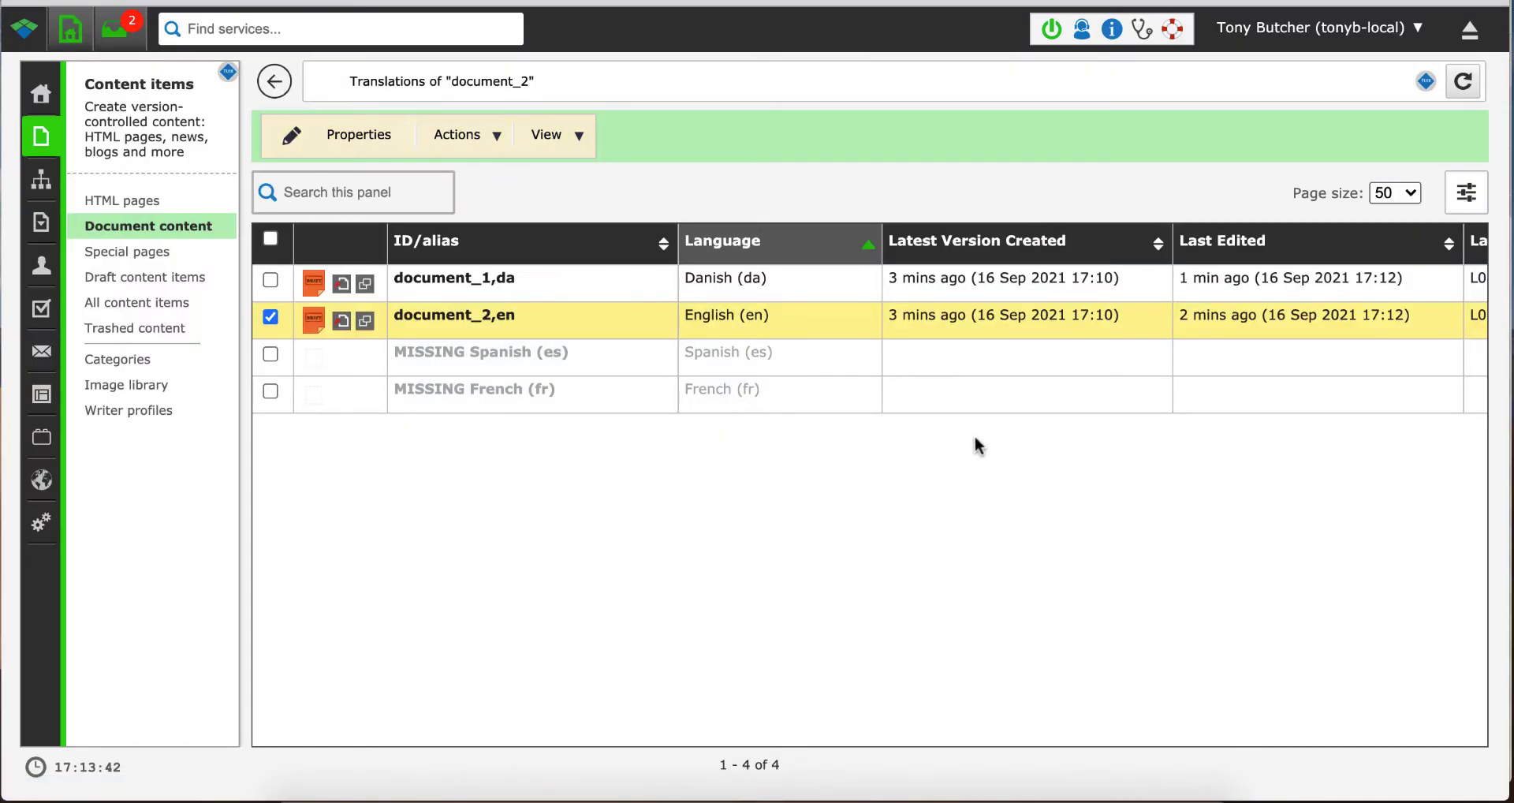
Add the existing Spanish document, document_6, to document_2's translation chain and confirm the addition
left_click(755, 357)
left_click(350, 135)
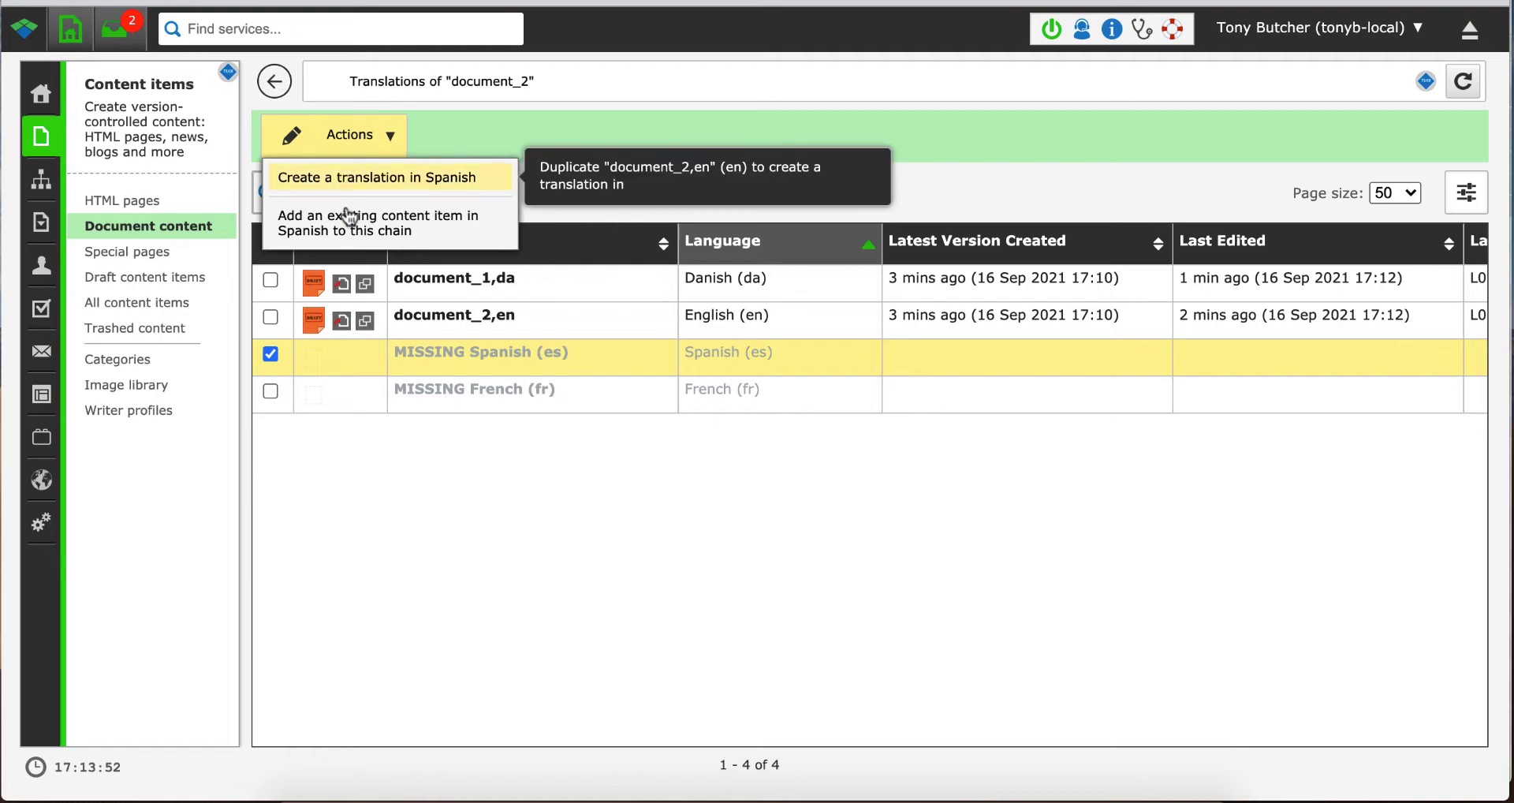
left_click(345, 228)
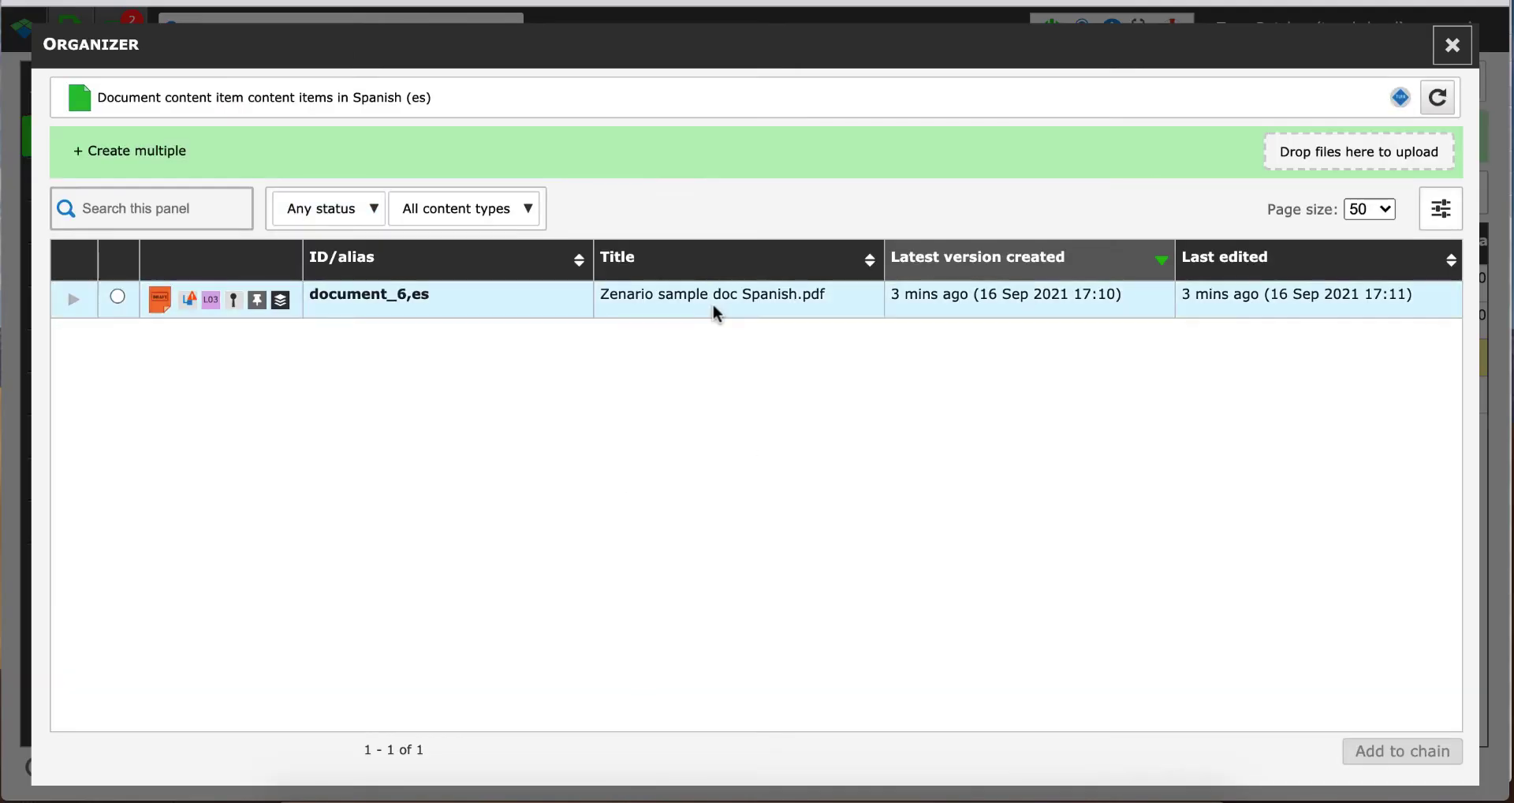
left_click(694, 303)
left_click(1401, 751)
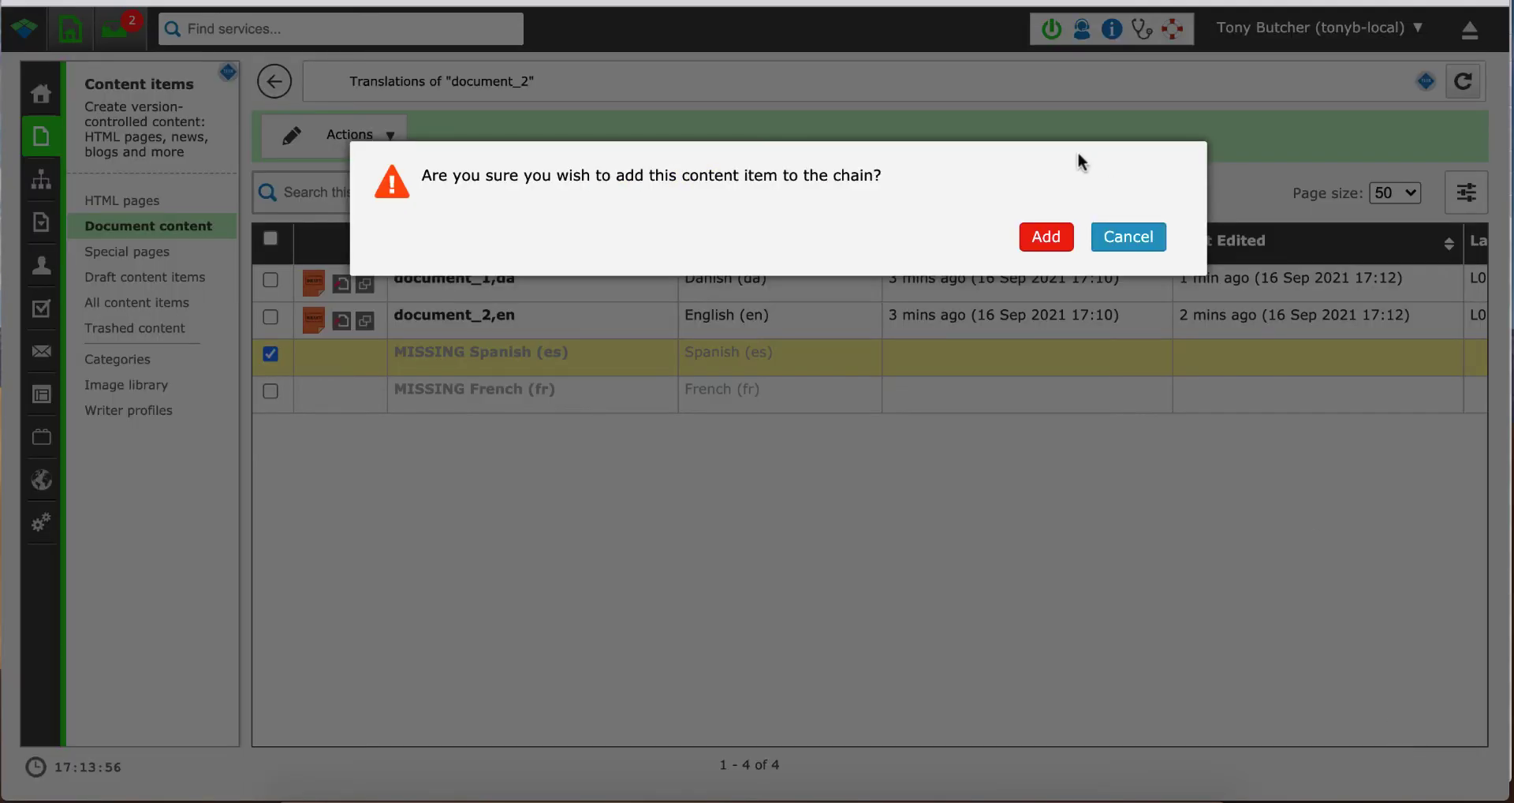
left_click(1041, 234)
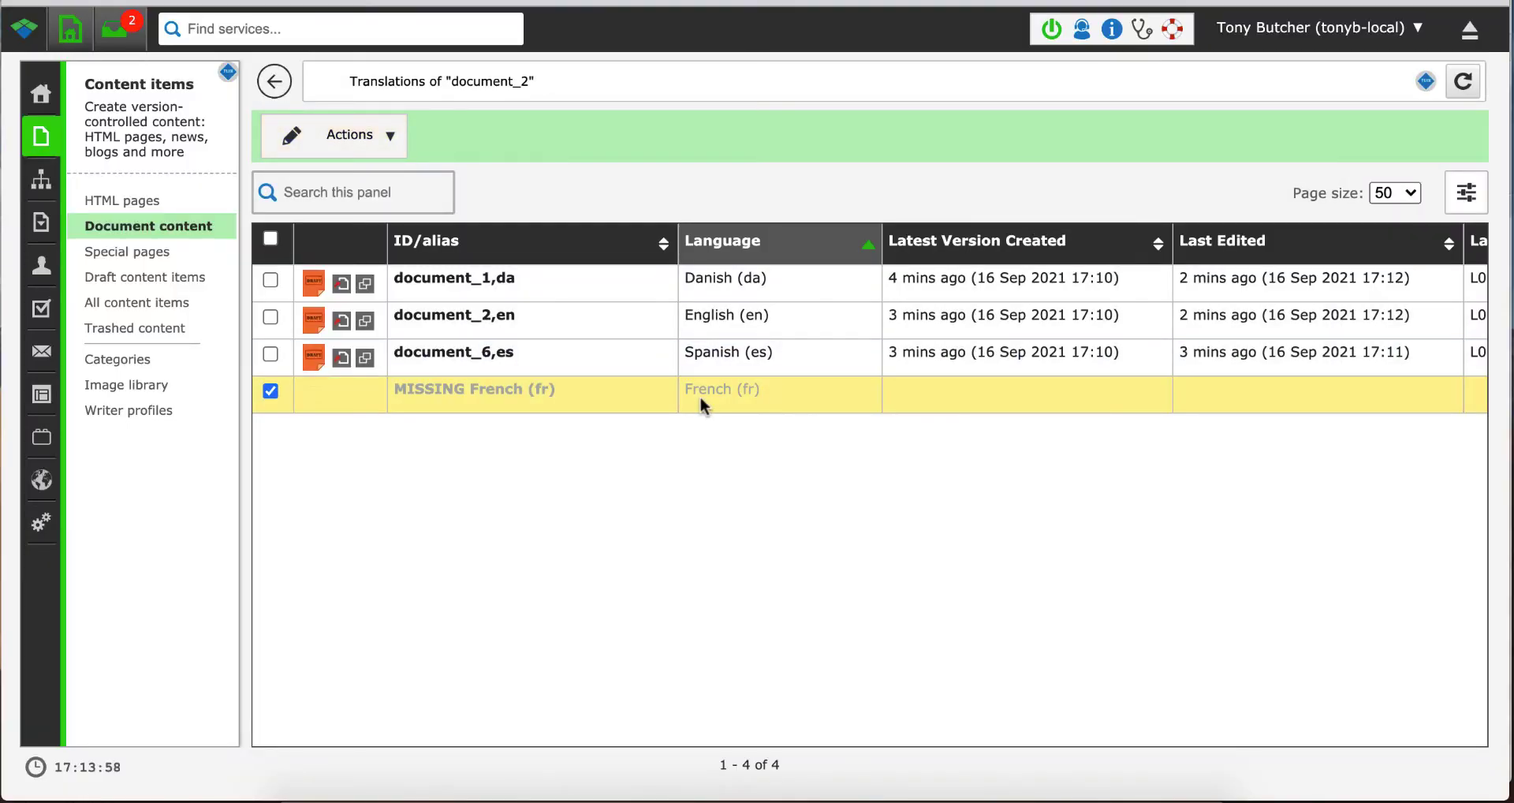
Add the existing French document, document_4, to document_2's translation chain and confirm the addition
left_click(347, 136)
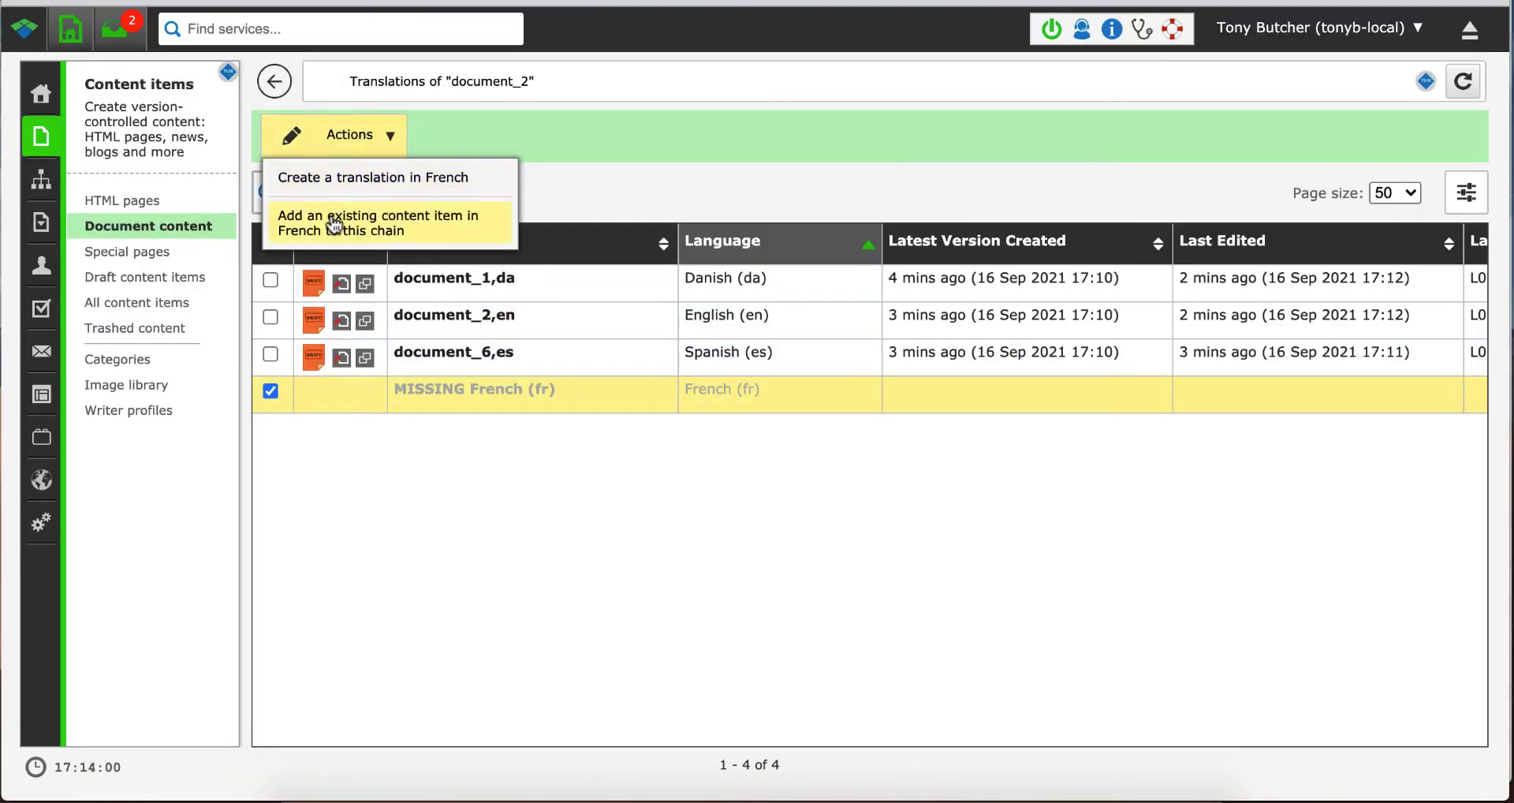
left_click(392, 216)
mouse_move(335, 225)
left_click(672, 304)
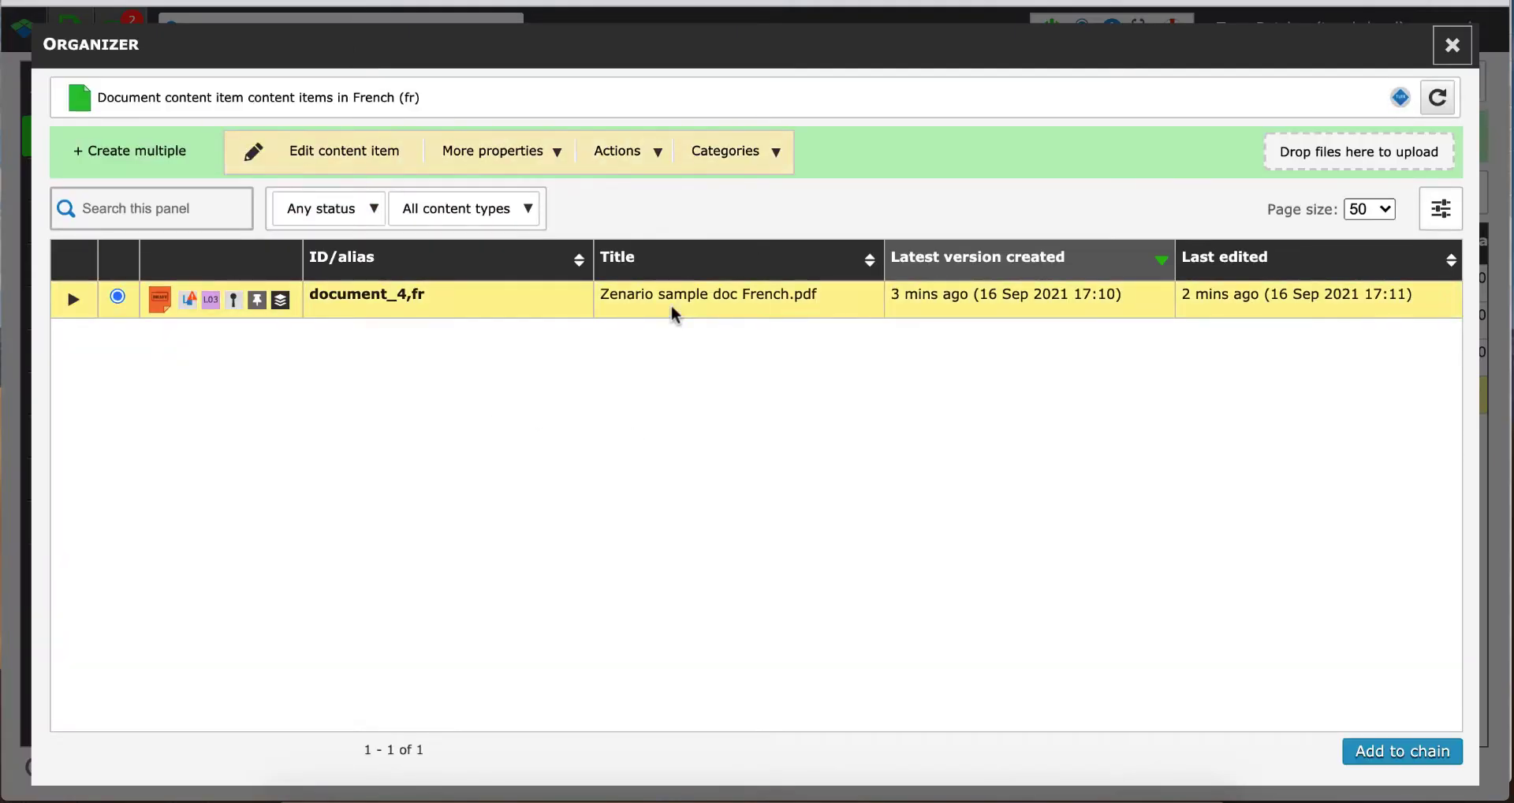
left_click(1401, 750)
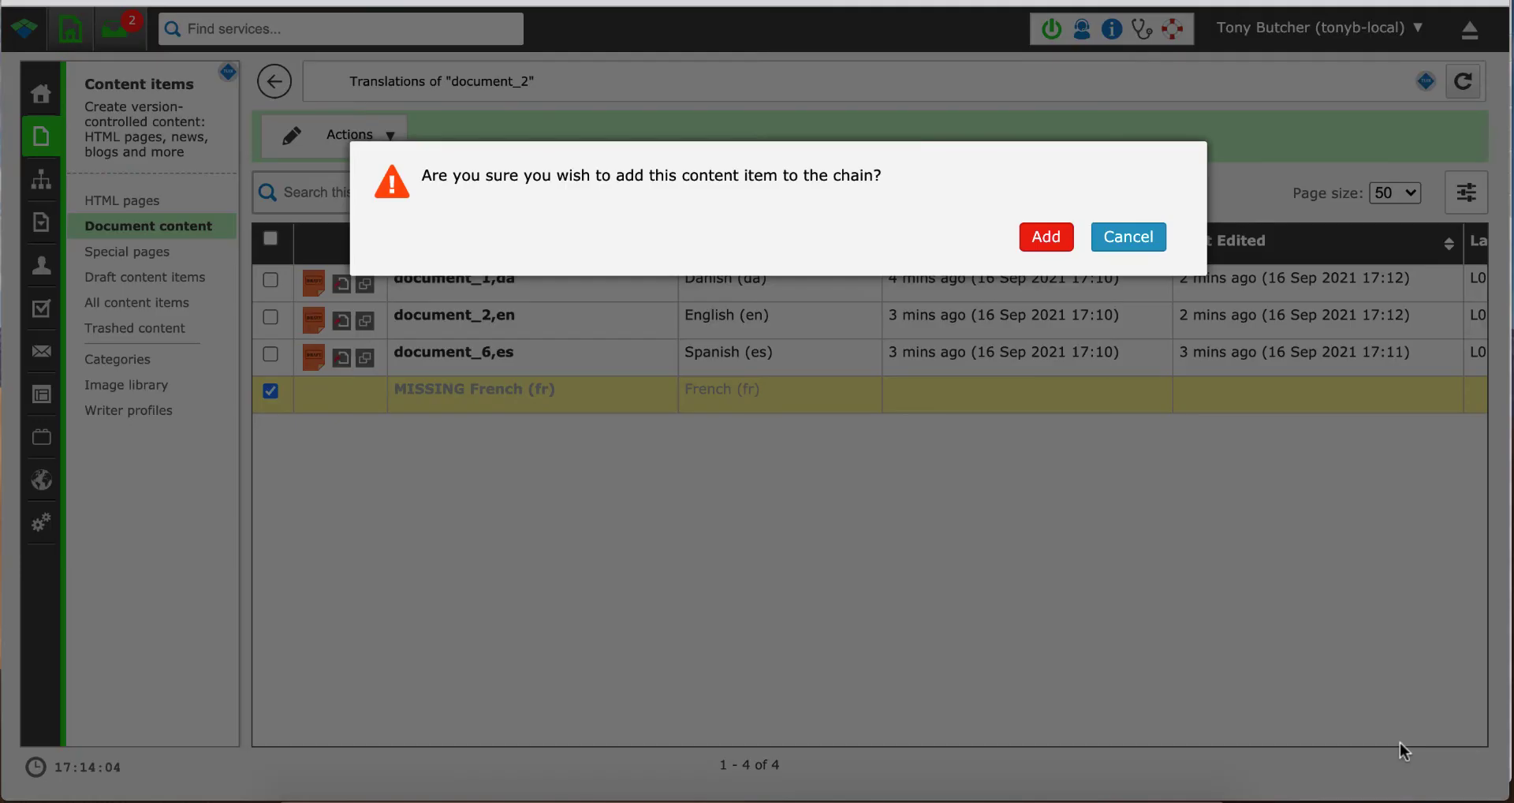
left_click(1051, 238)
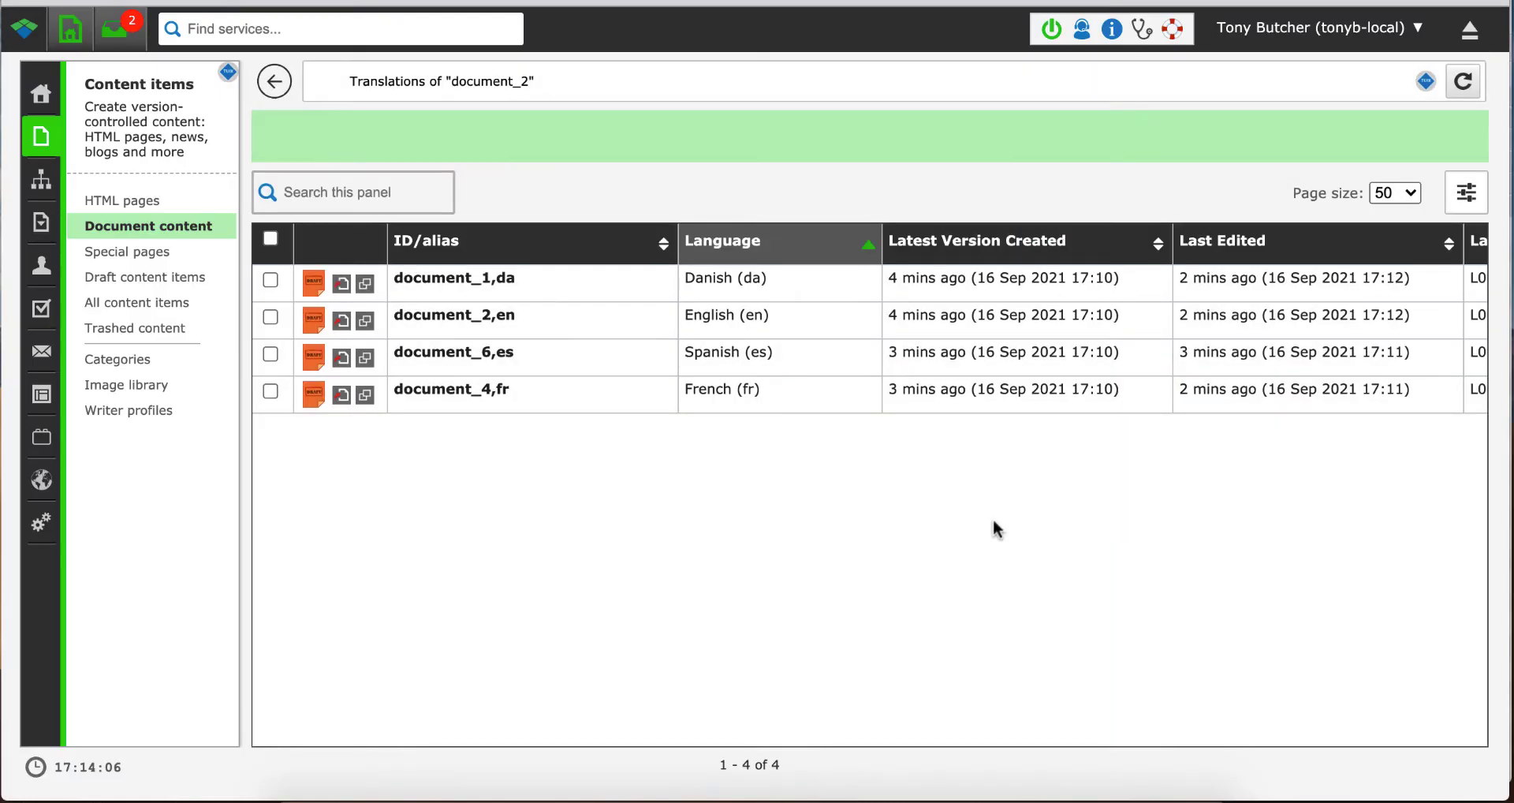
Review document_2's translation chain, return to the document content items list and examine the translation status of each sample document
scroll(996, 528, "right", 2)
scroll(995, 528, "right", 4)
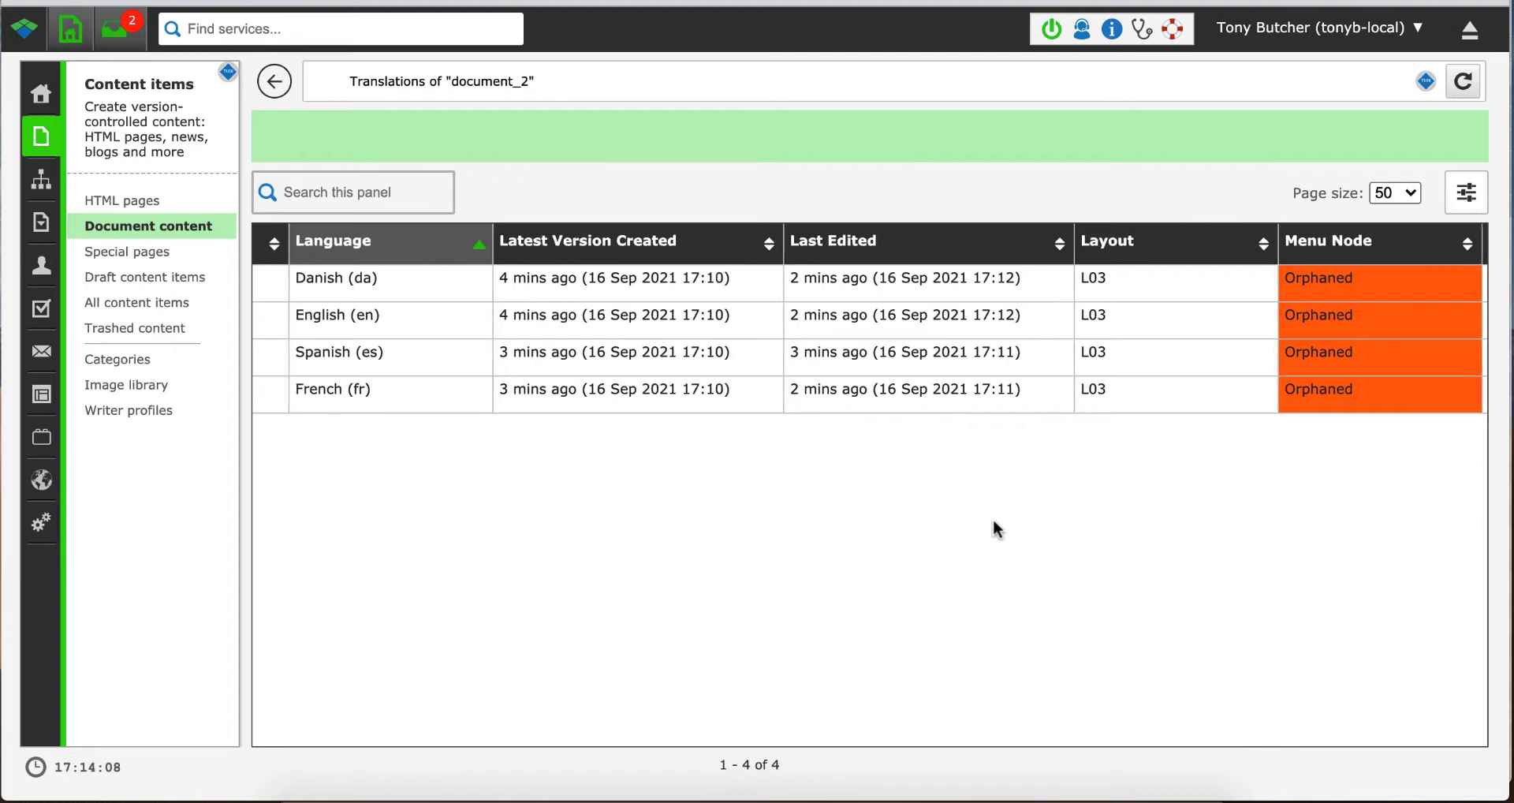
scroll(995, 528, "left", 5)
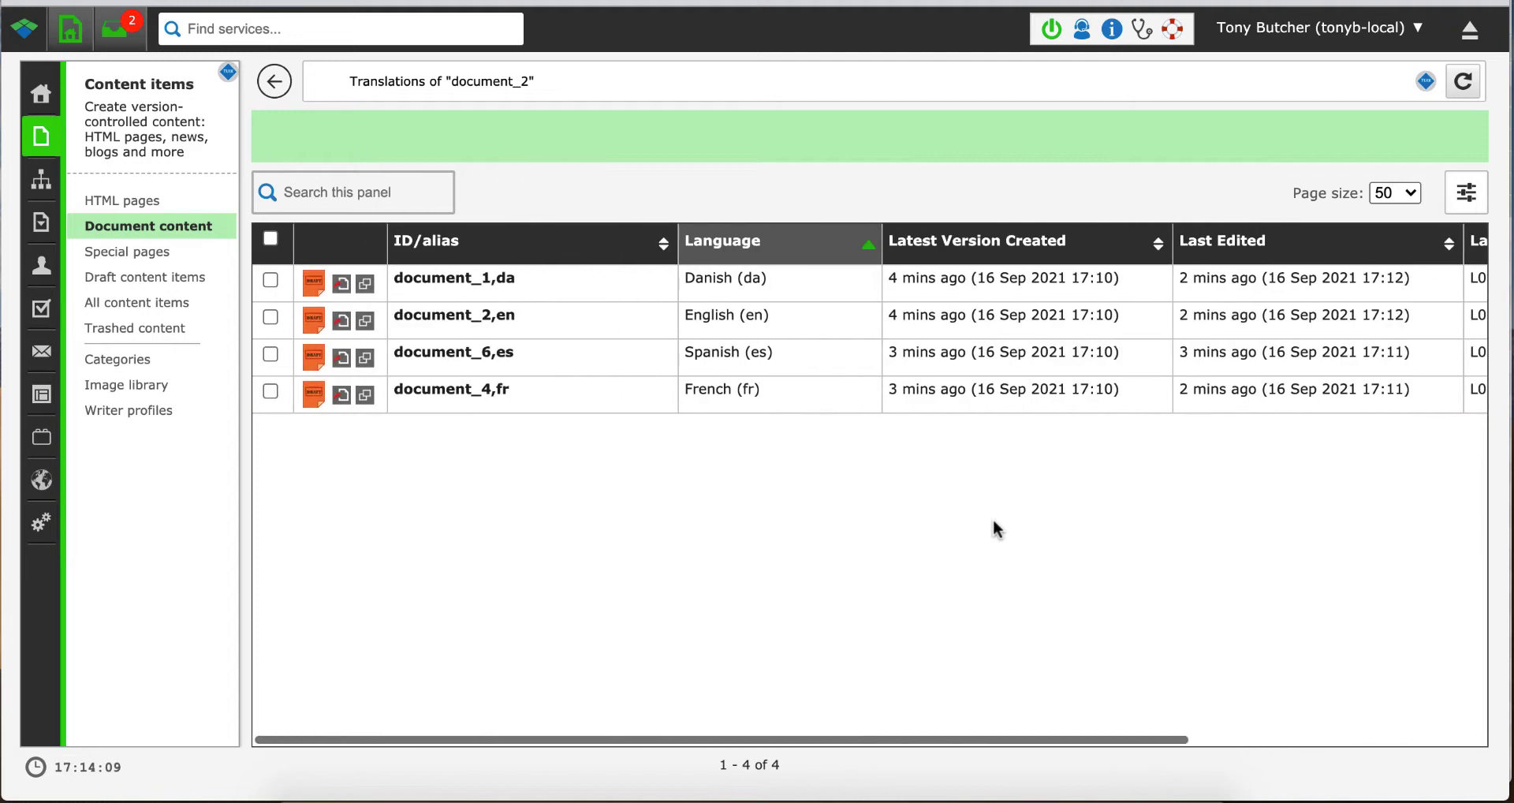
left_click(274, 82)
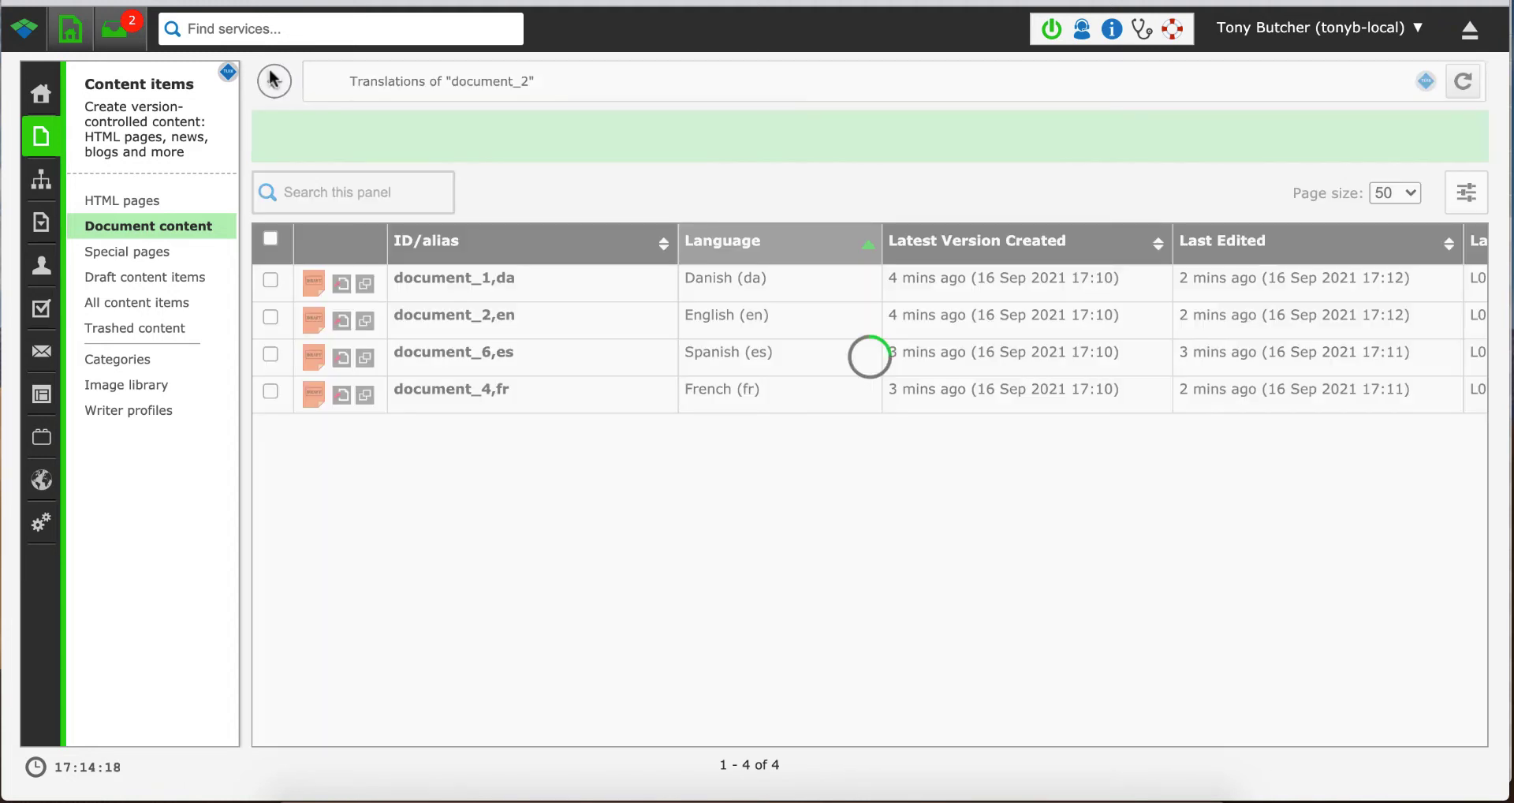
scroll(716, 568, "right", 5)
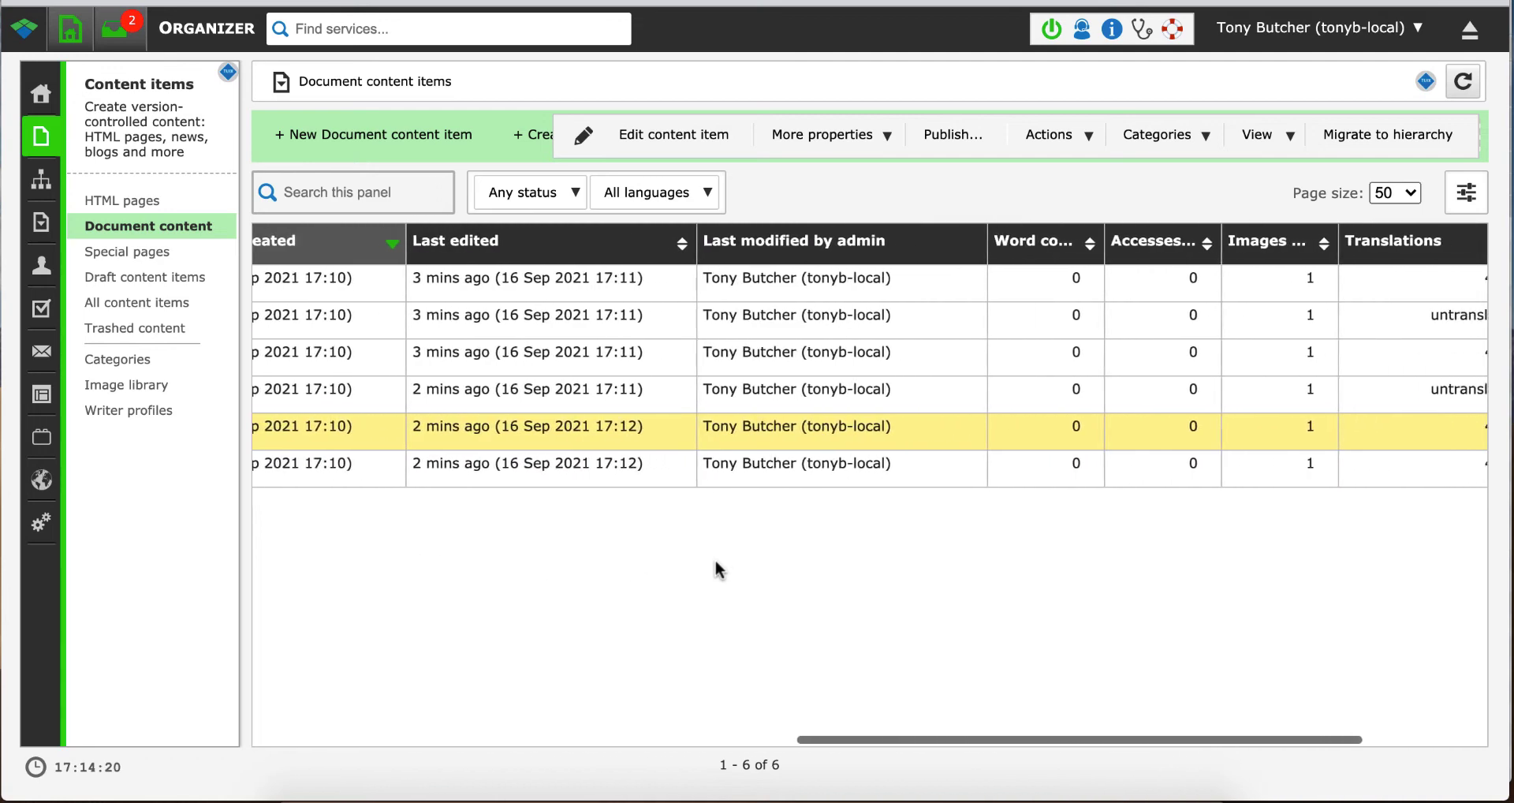
scroll(1235, 490, "left", 5)
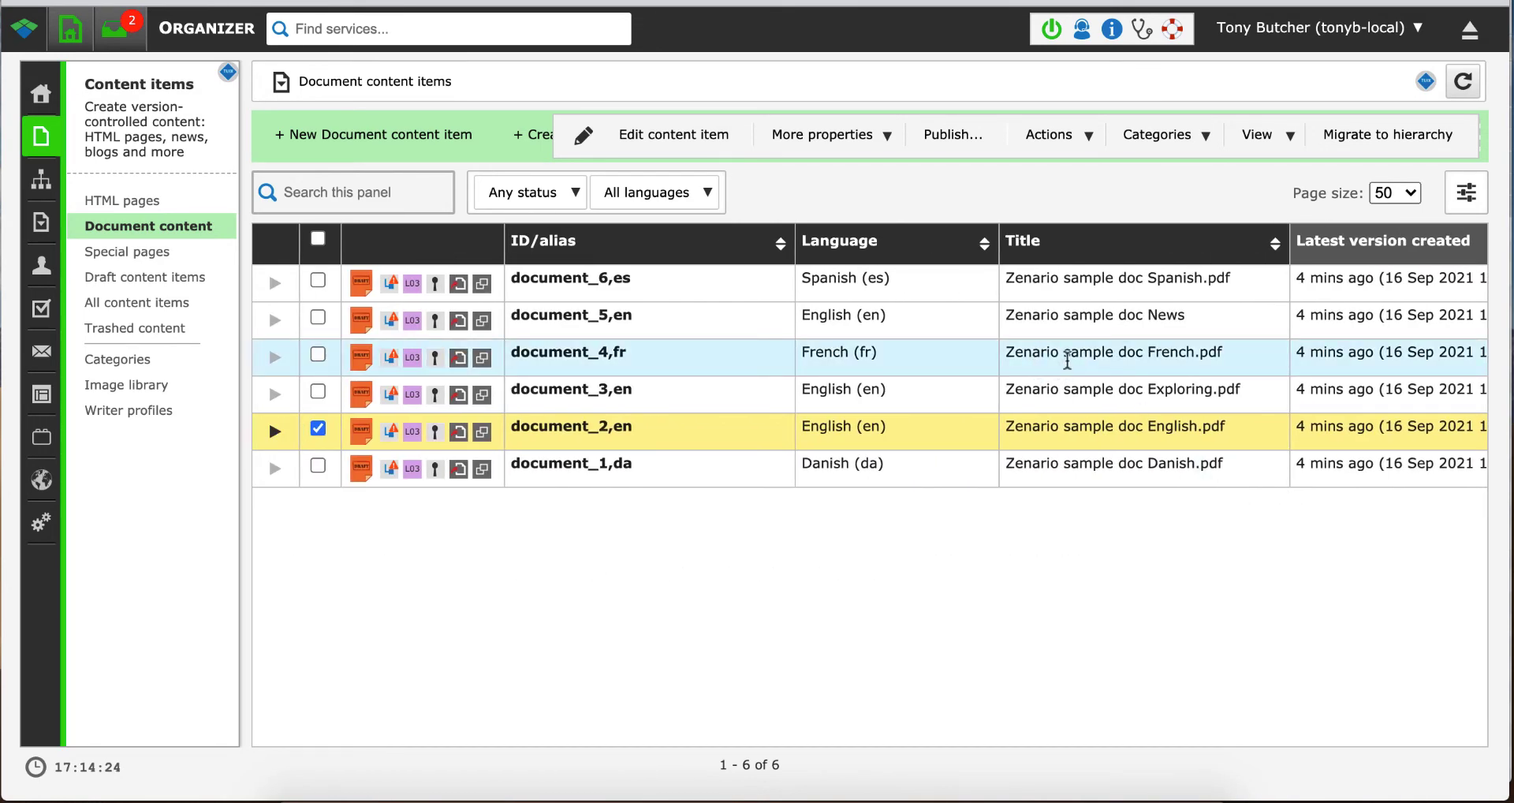
scroll(1134, 358, "right", 4)
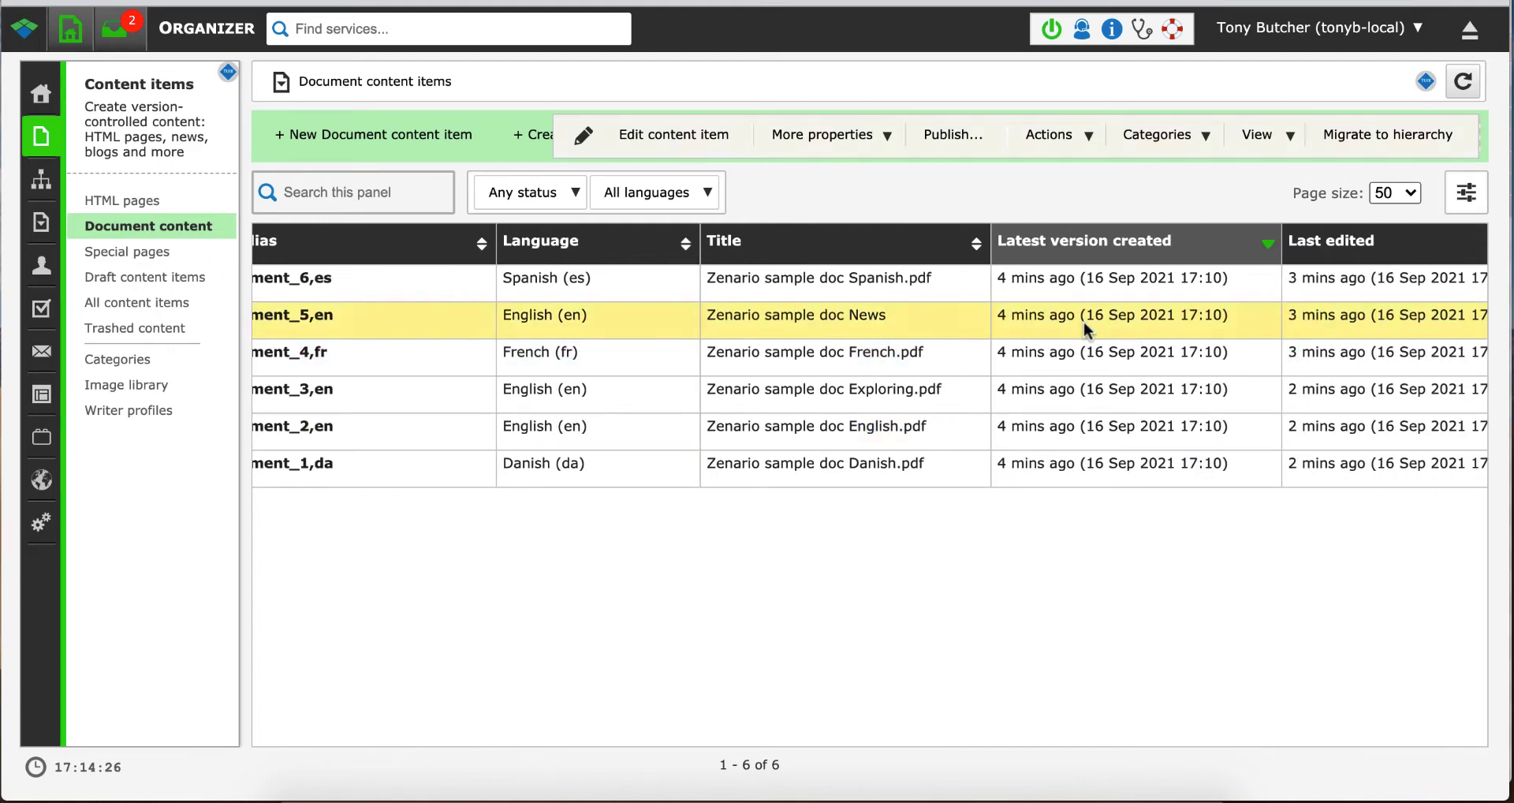
scroll(1084, 320, "right", 4)
scroll(1096, 364, "right", 5)
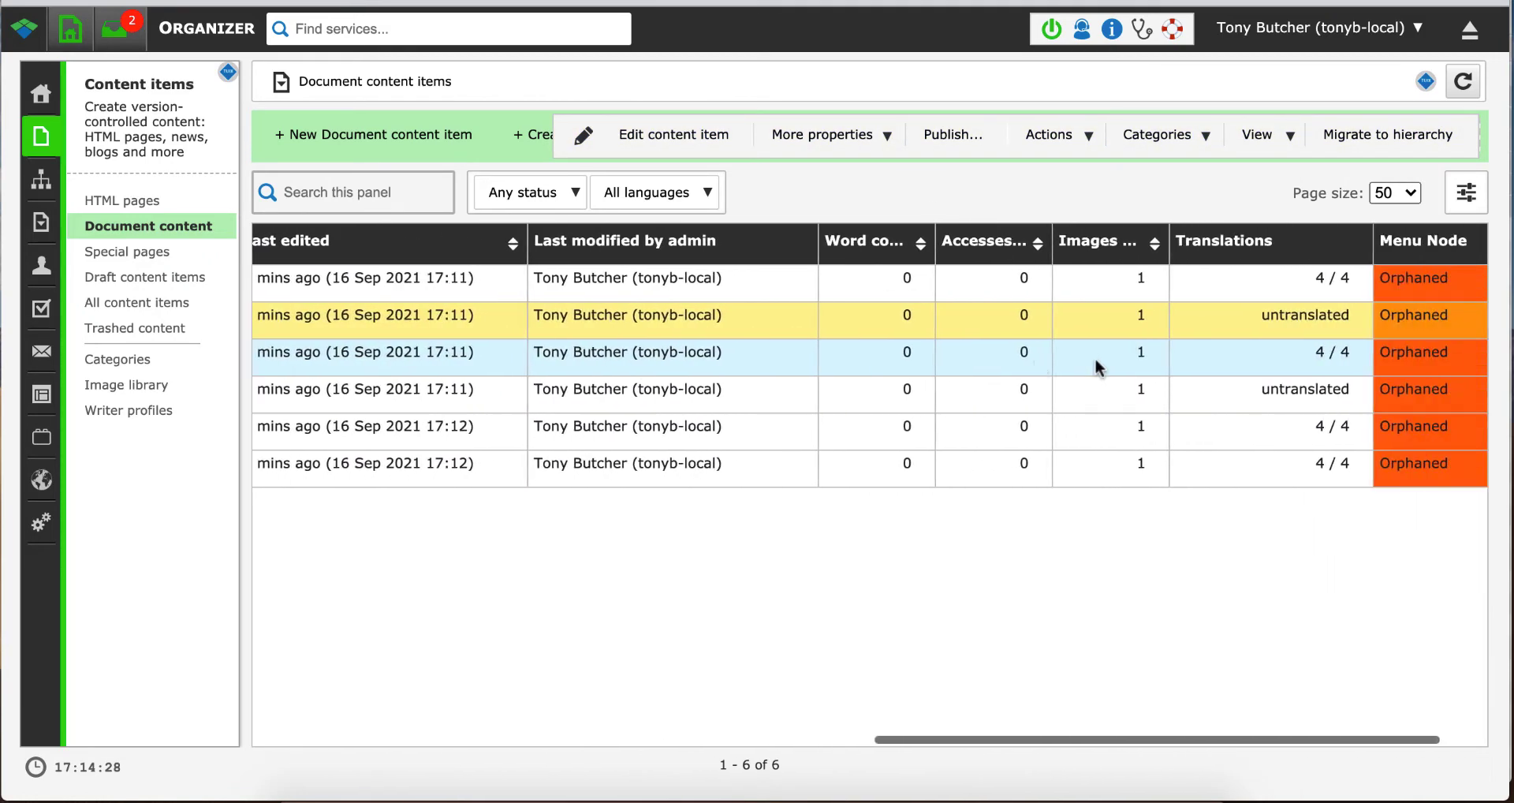
scroll(1250, 373, "left", 8)
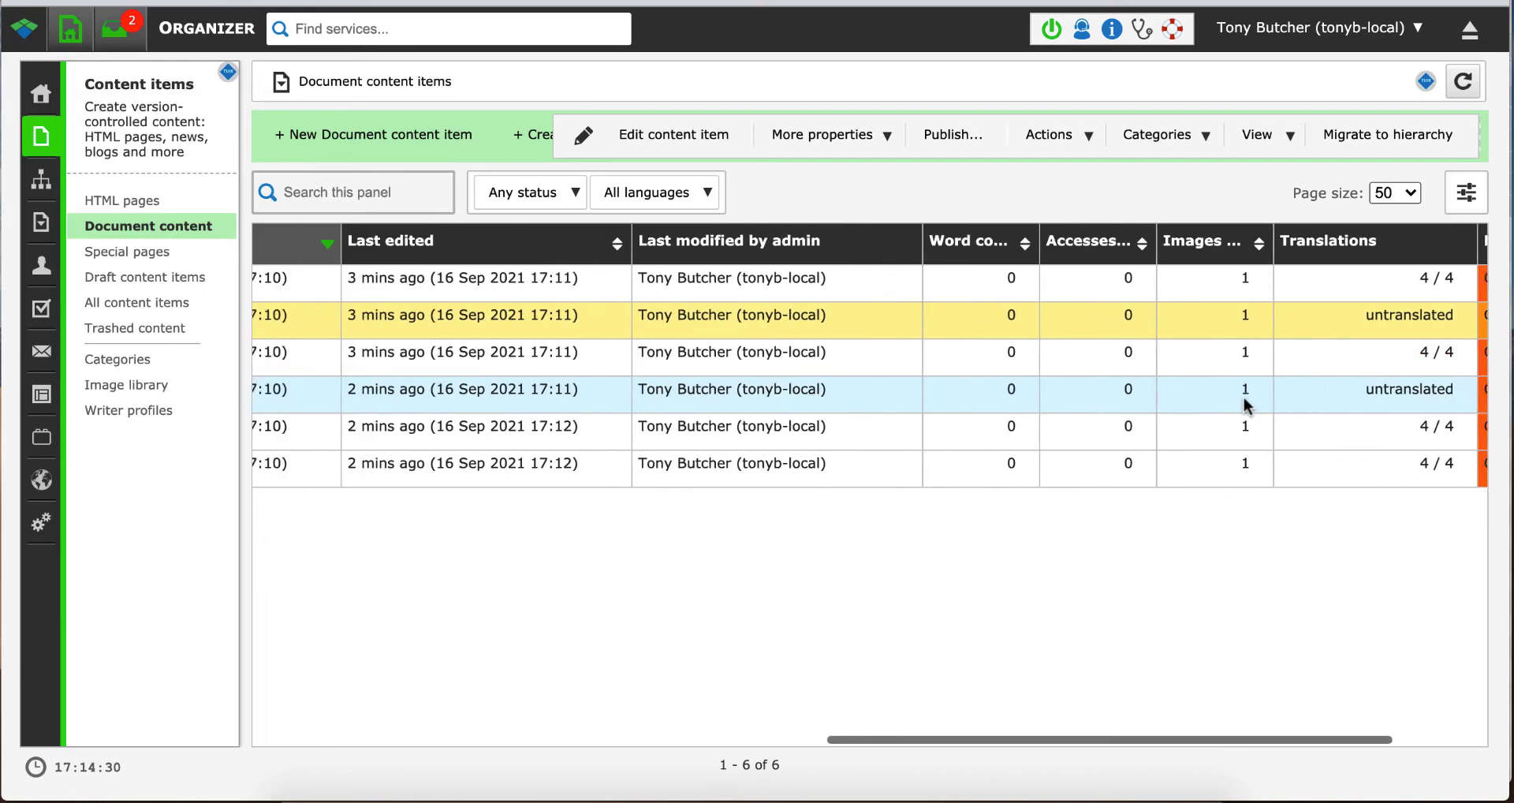
left_click(948, 391)
scroll(948, 391, "right", 6)
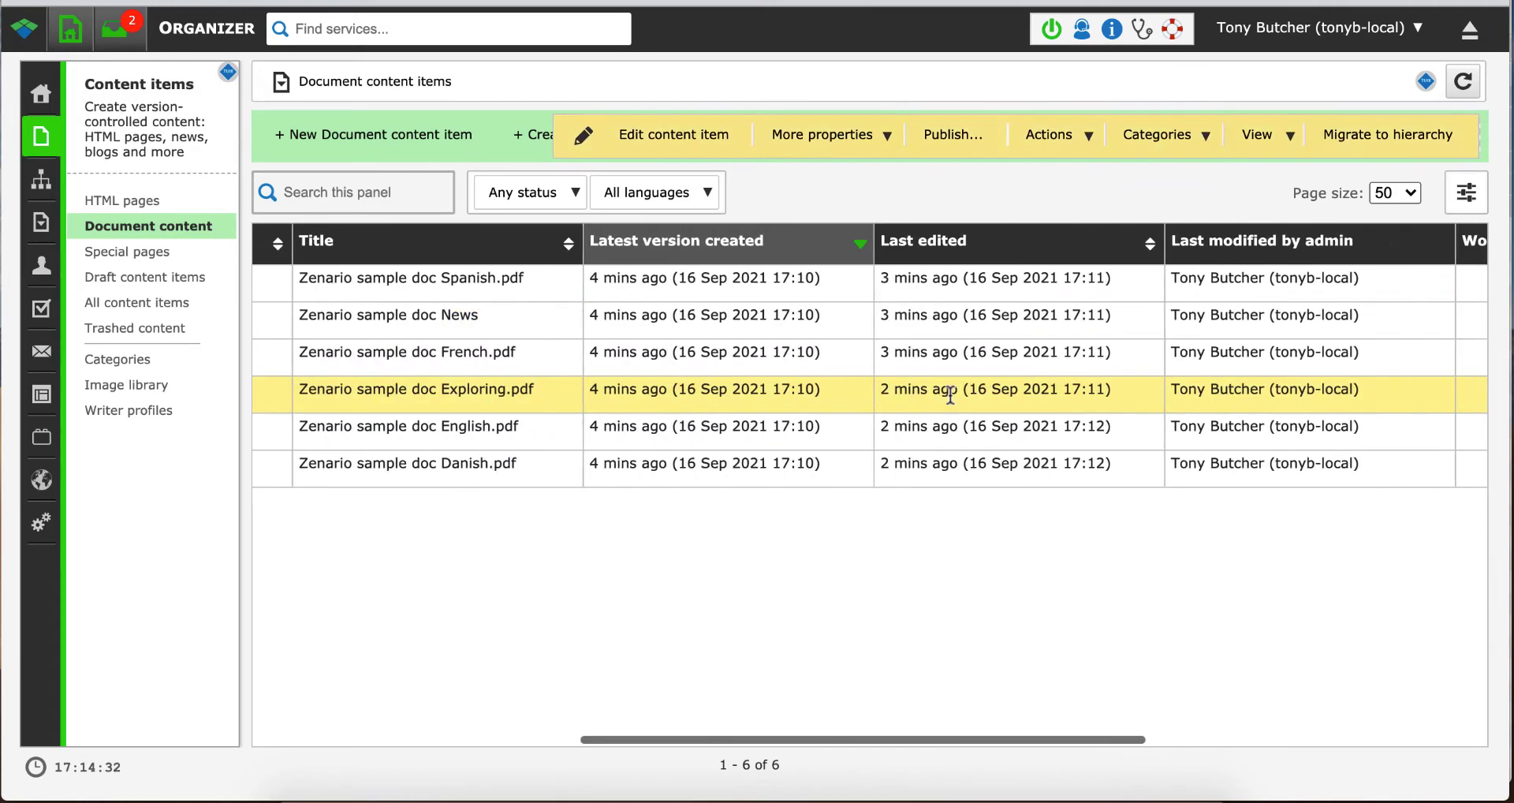
scroll(950, 395, "left", 8)
scroll(951, 395, "left", 8)
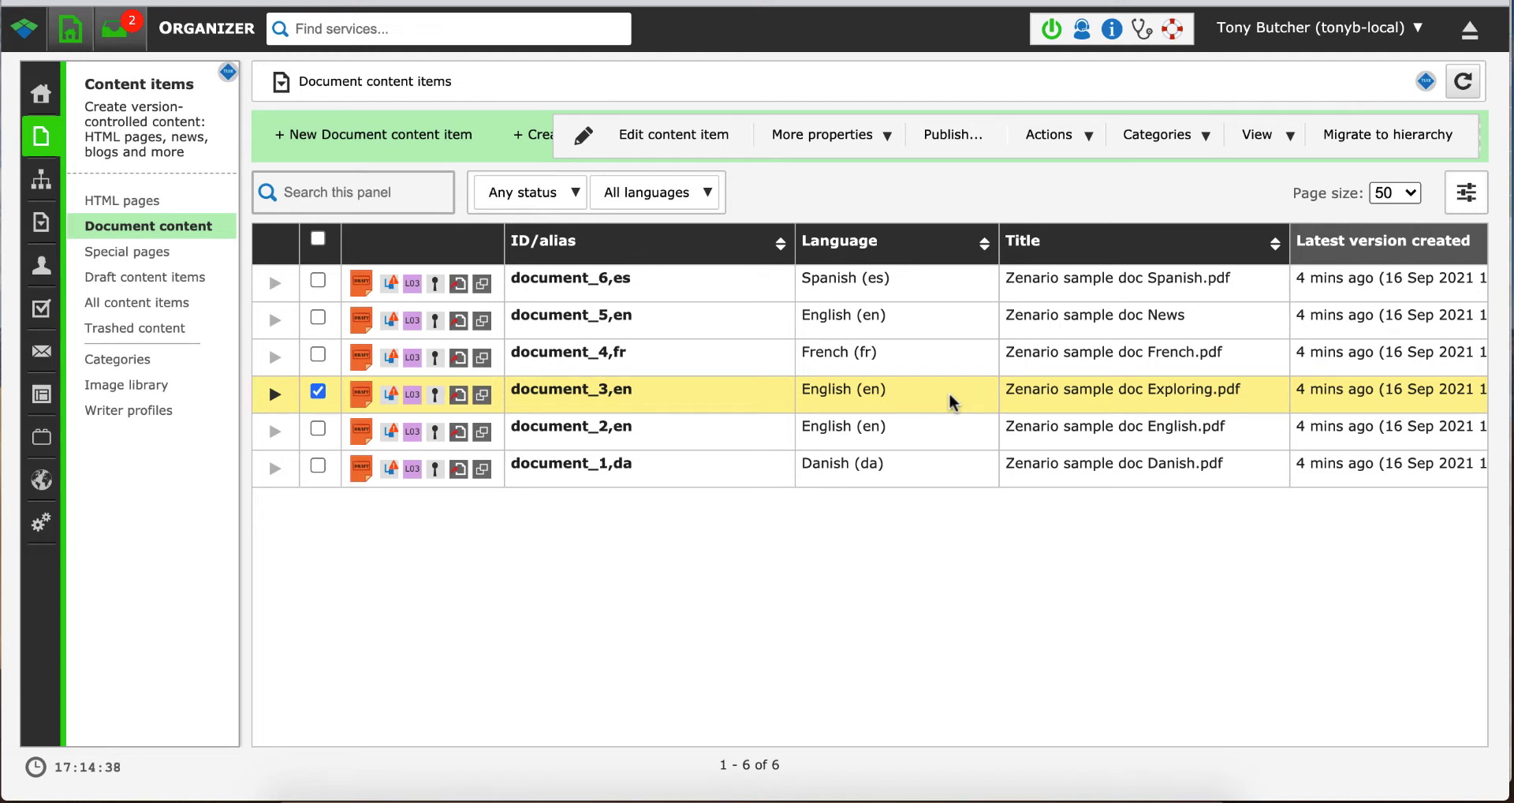
left_click(318, 392)
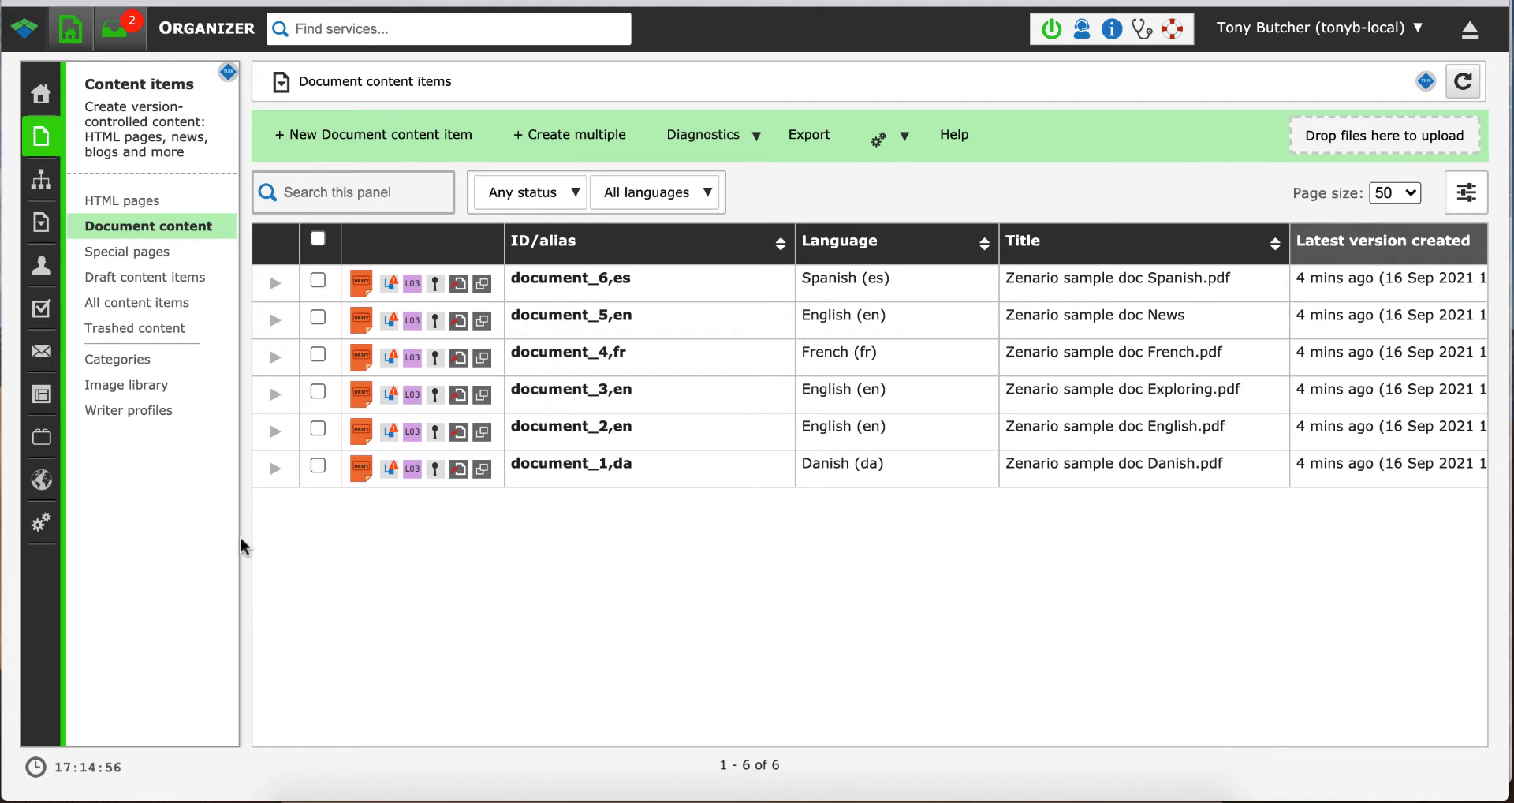
Go to the site's home page and start a new HTML page with the browser title "Document library"
left_click(41, 93)
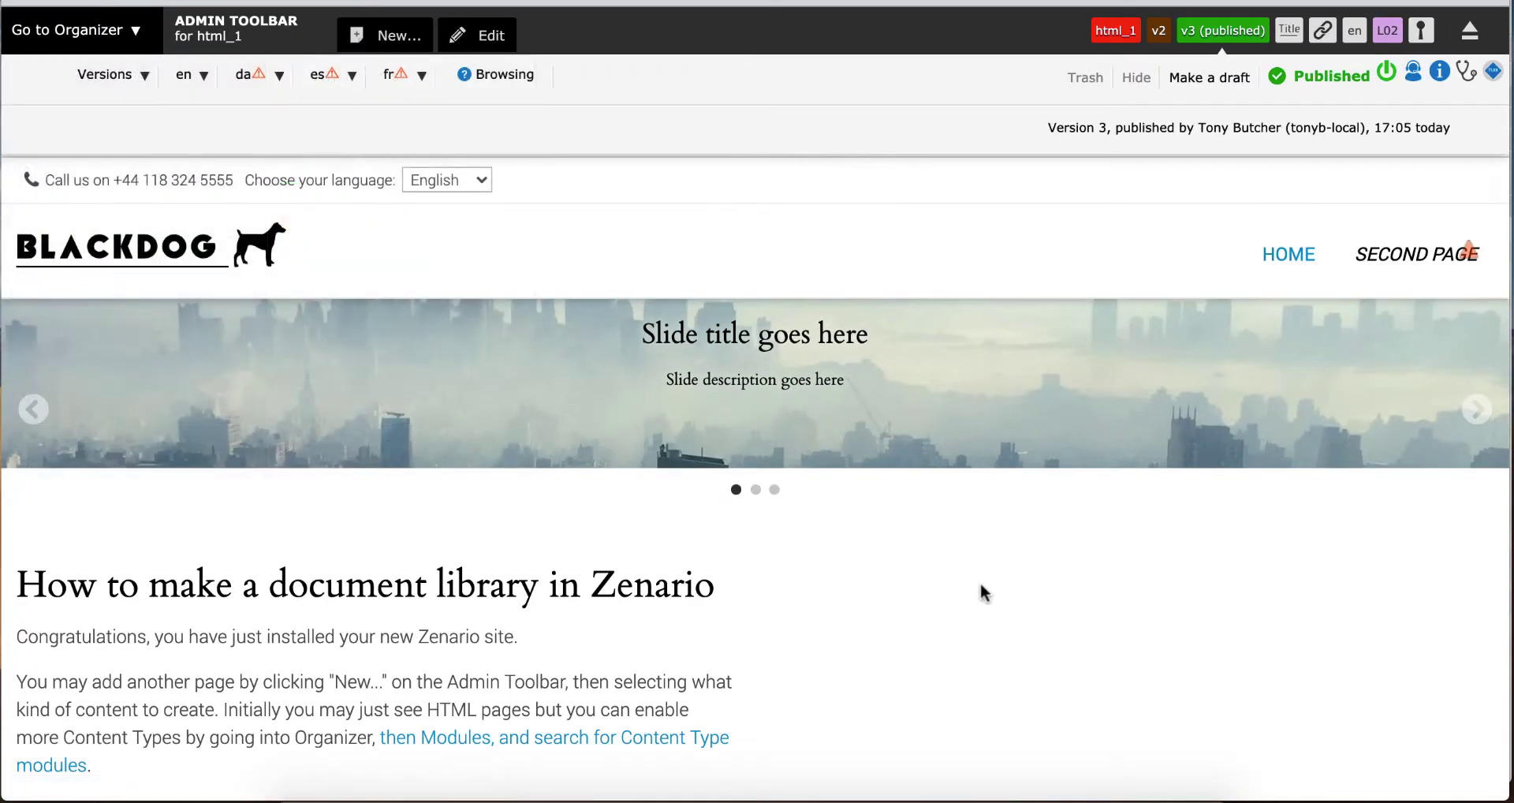
scroll(982, 591, "down", 2)
scroll(984, 594, "down", 1)
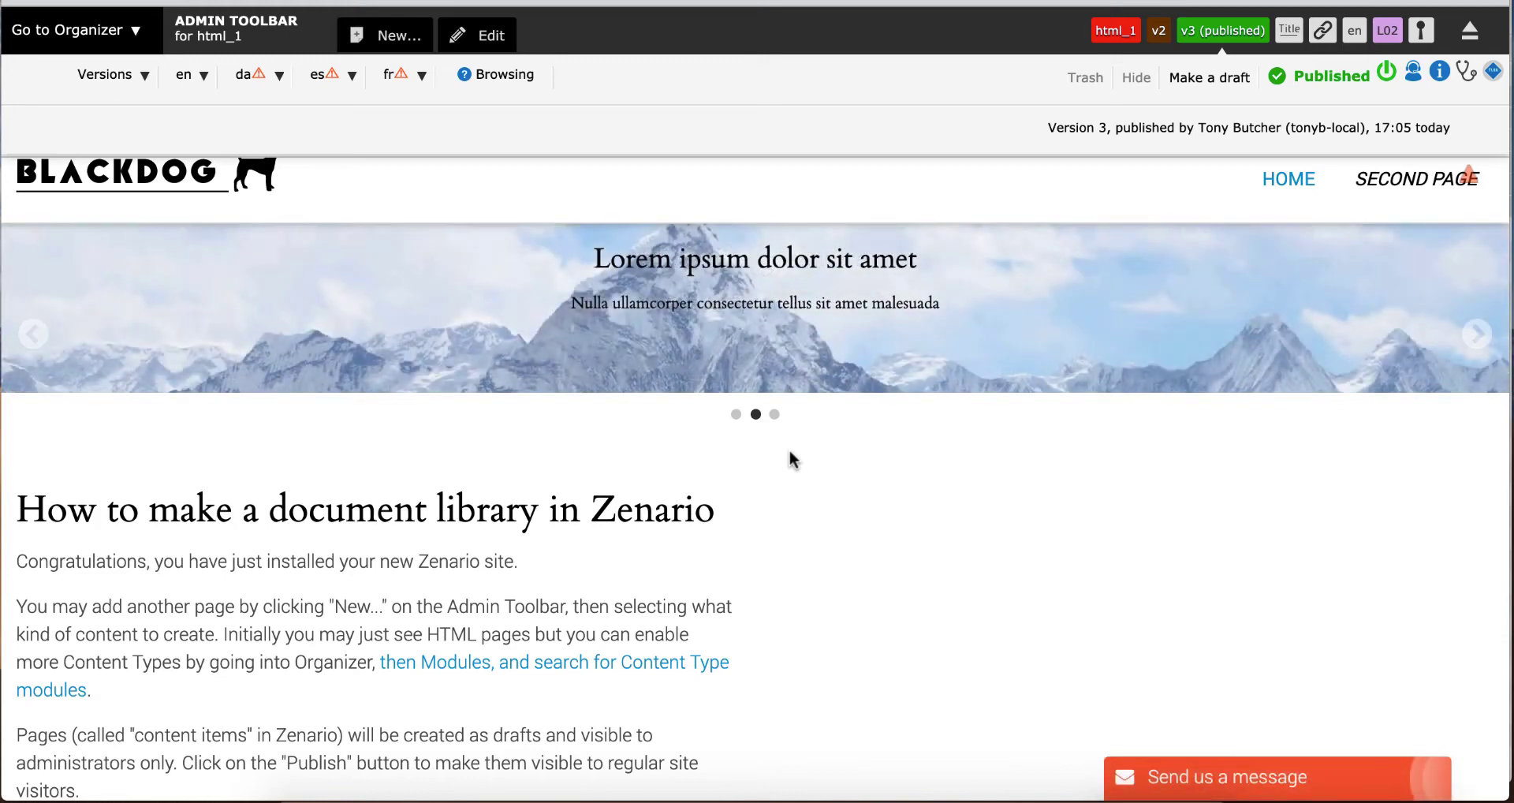
left_click(387, 35)
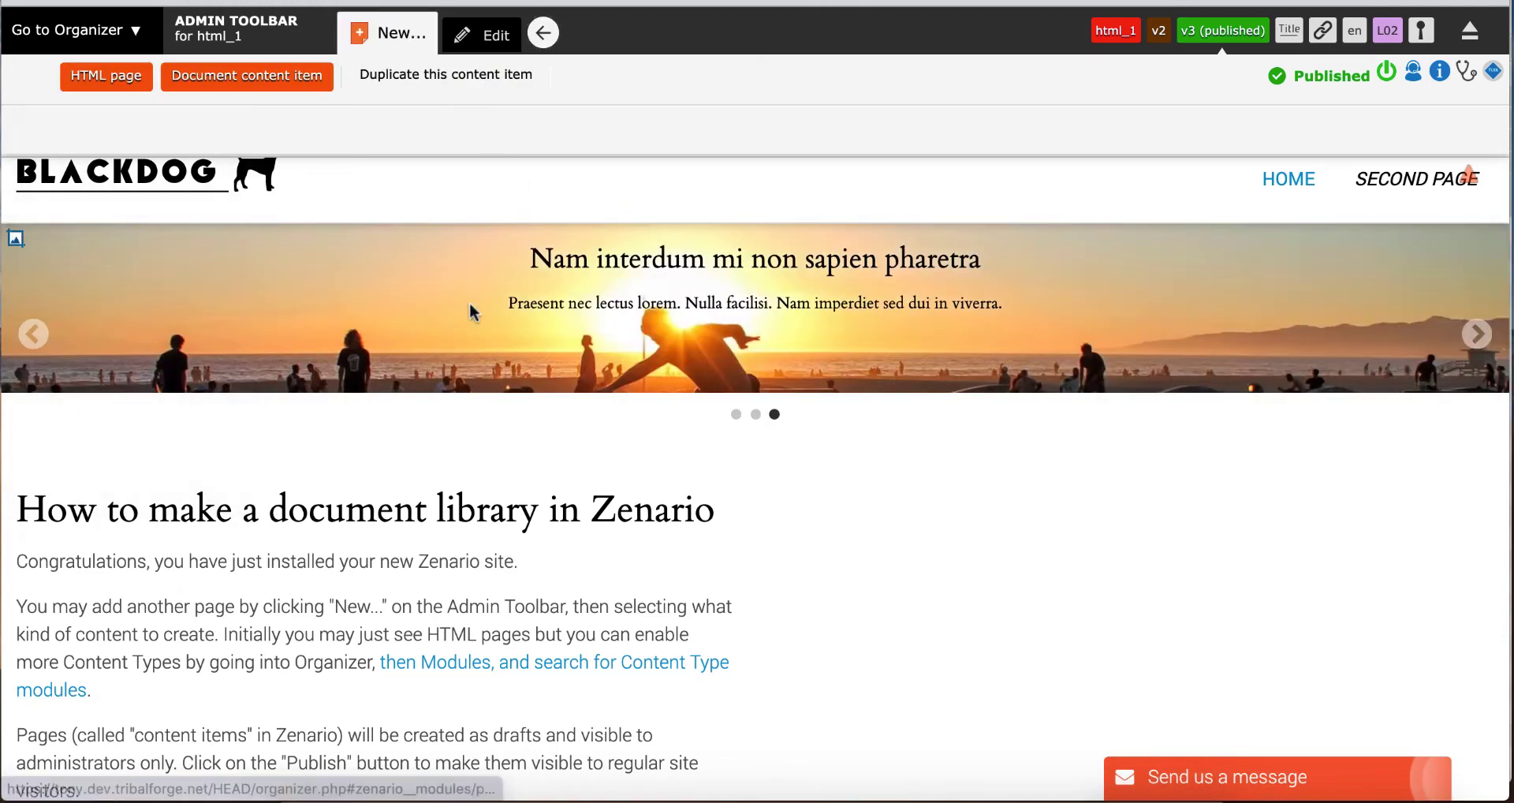
left_click(103, 74)
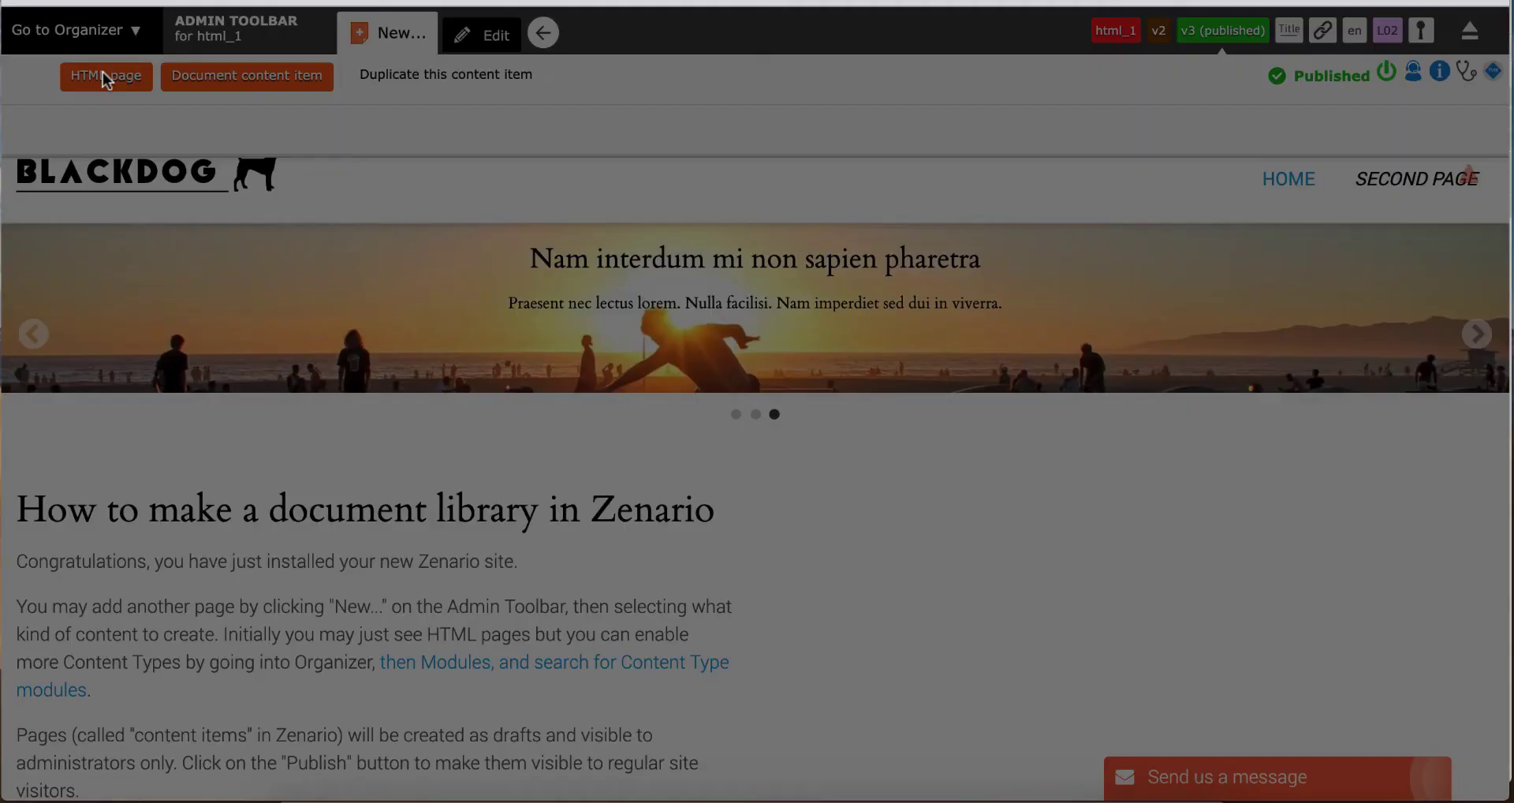
type("Document library")
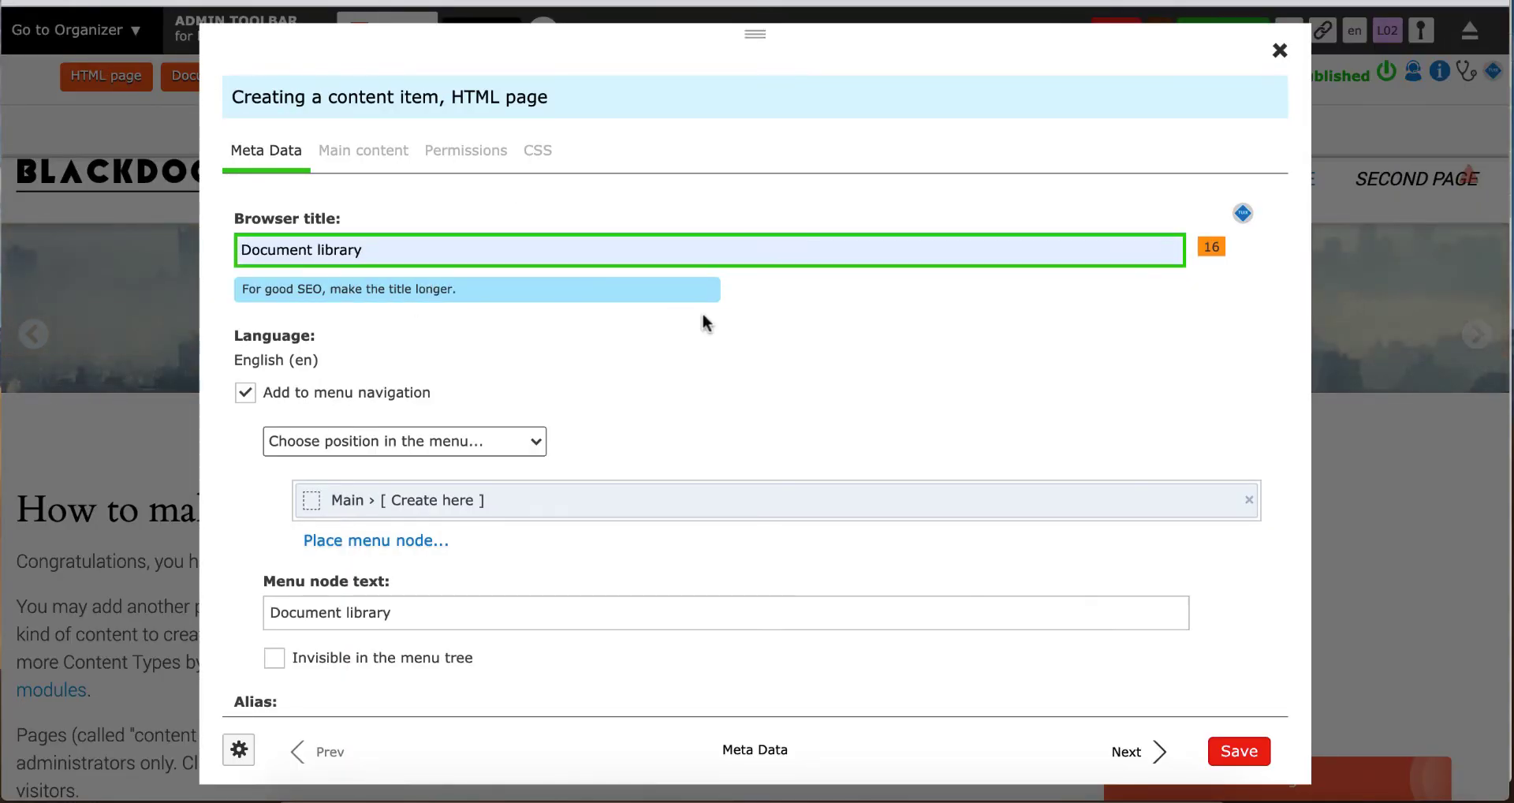
scroll(702, 313, "down", 3)
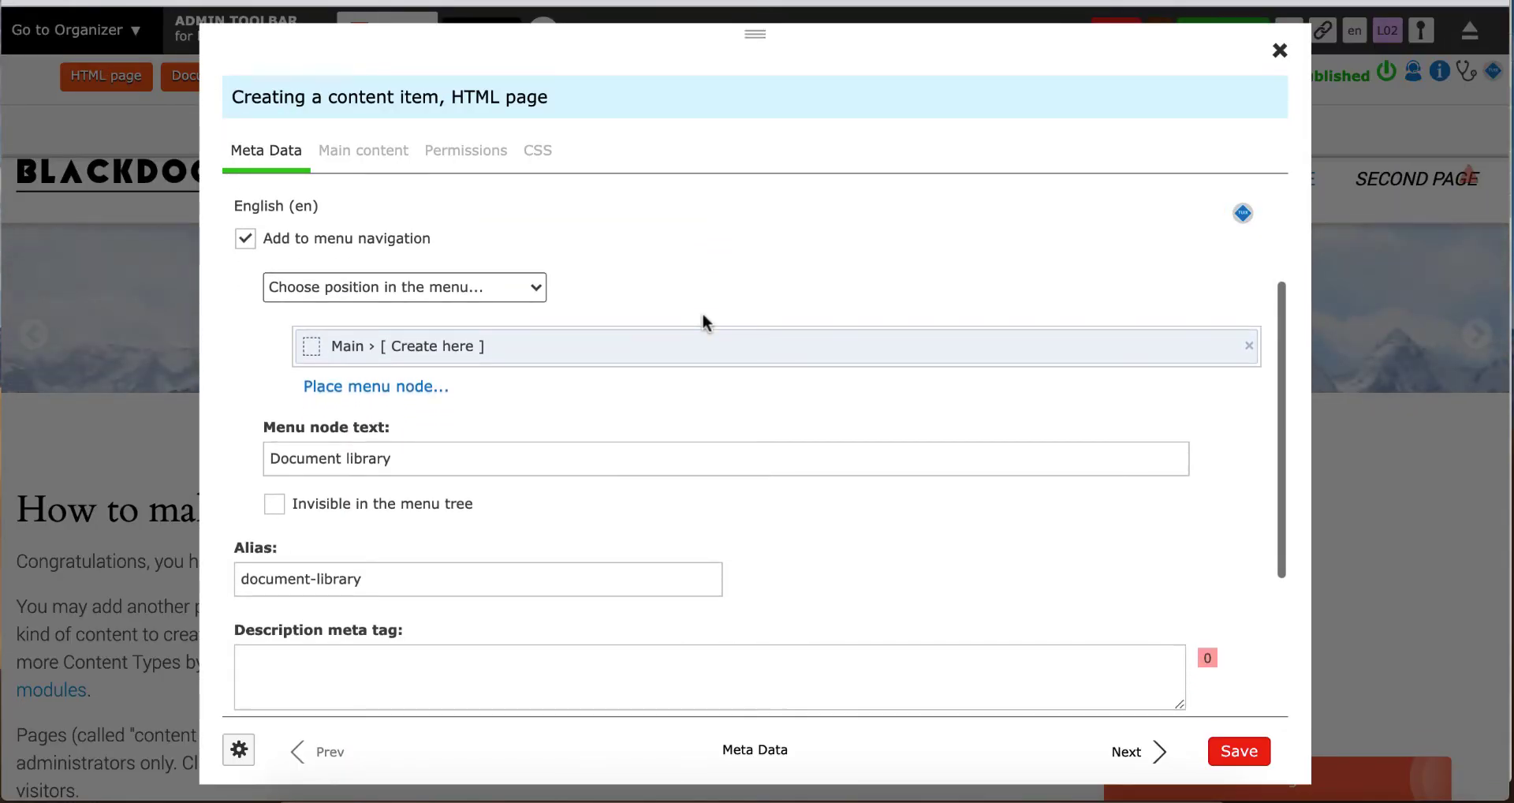
scroll(702, 312, "down", 3)
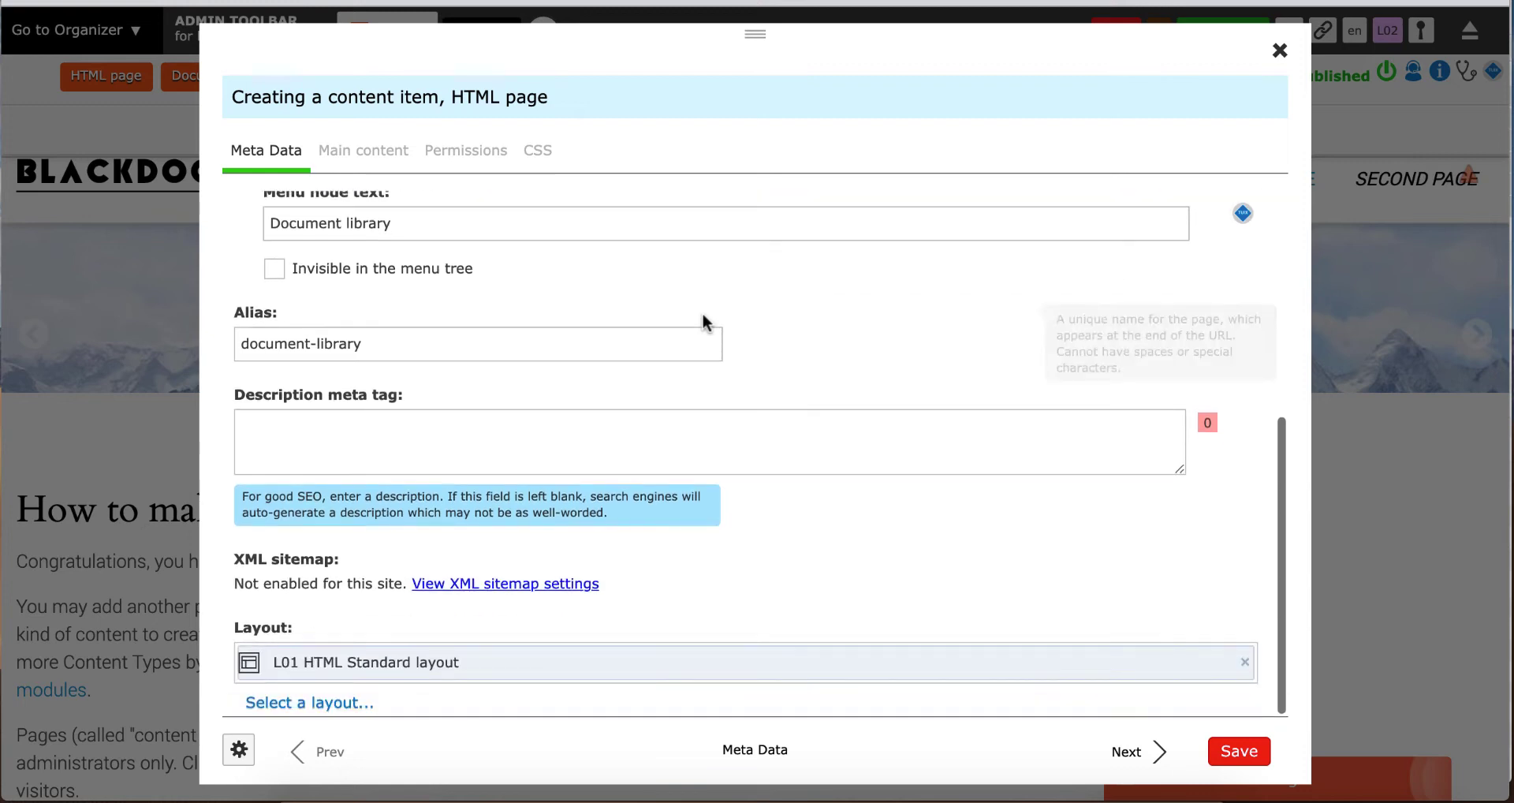
Enter "Document library" as the new page's main content and format it as Heading 1
left_click(1135, 749)
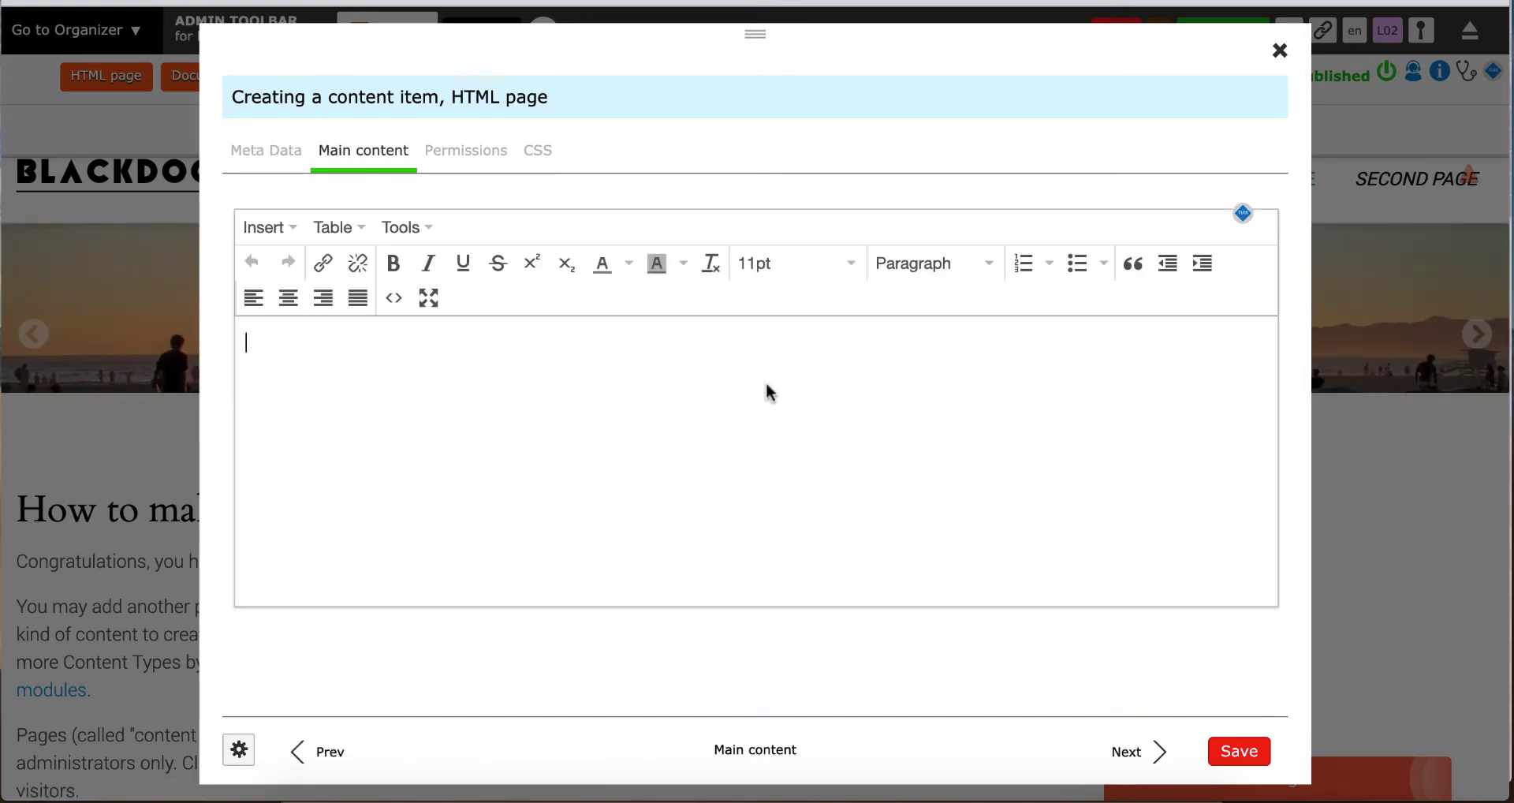
type("Document l")
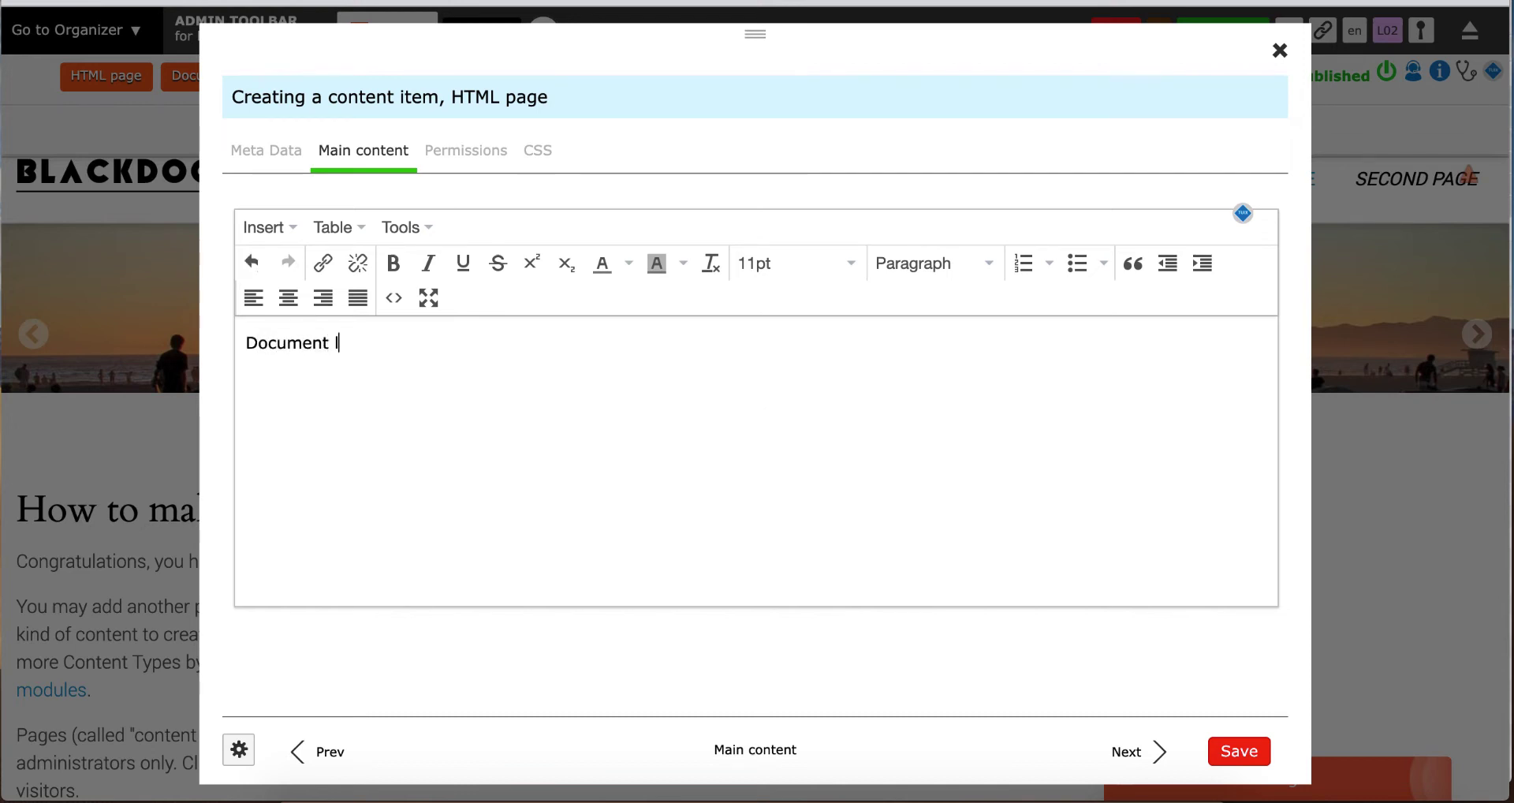
type("ibrary")
key("ctrl+a")
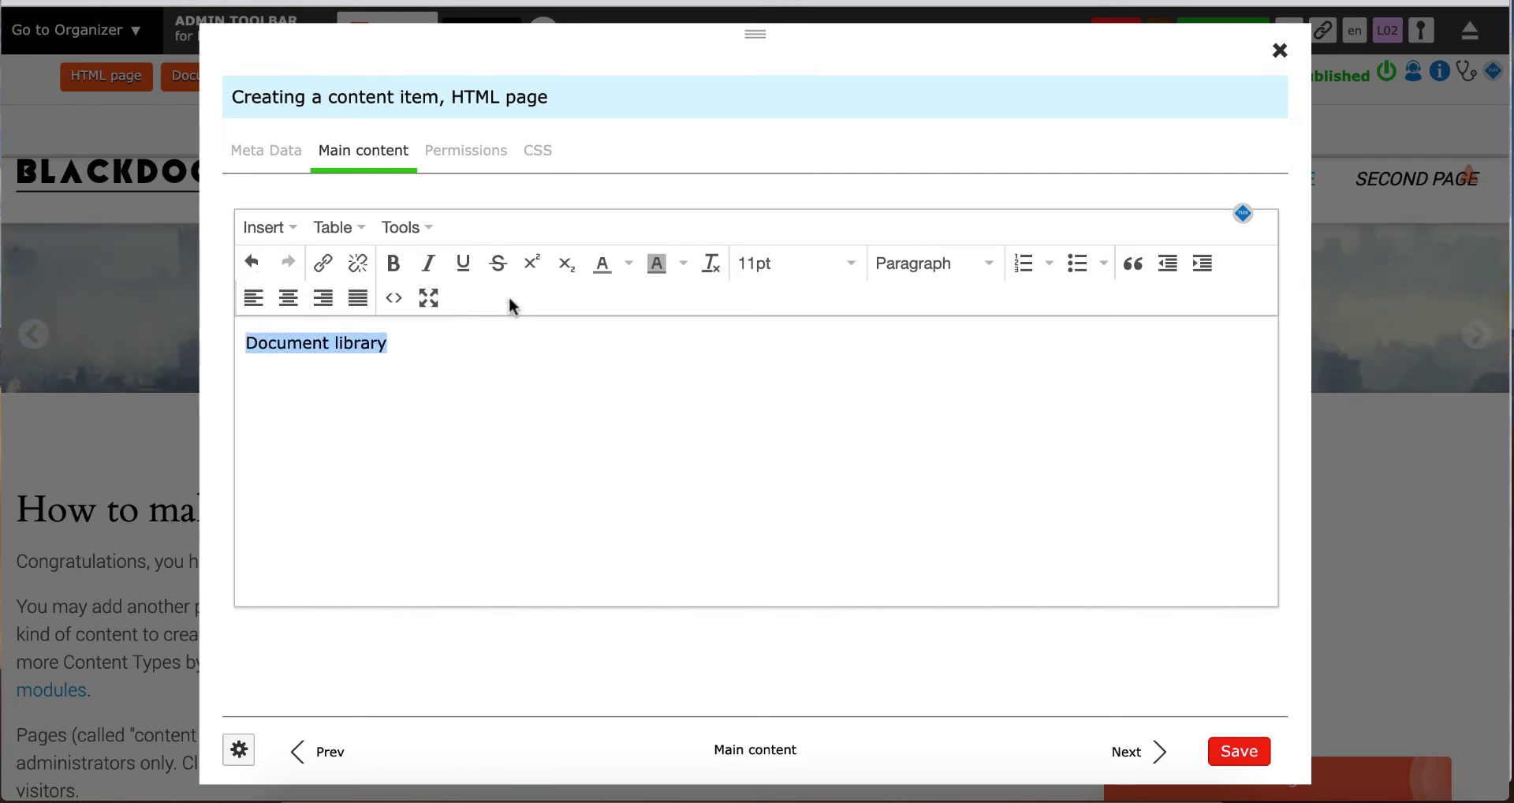
left_click(914, 265)
left_click(952, 345)
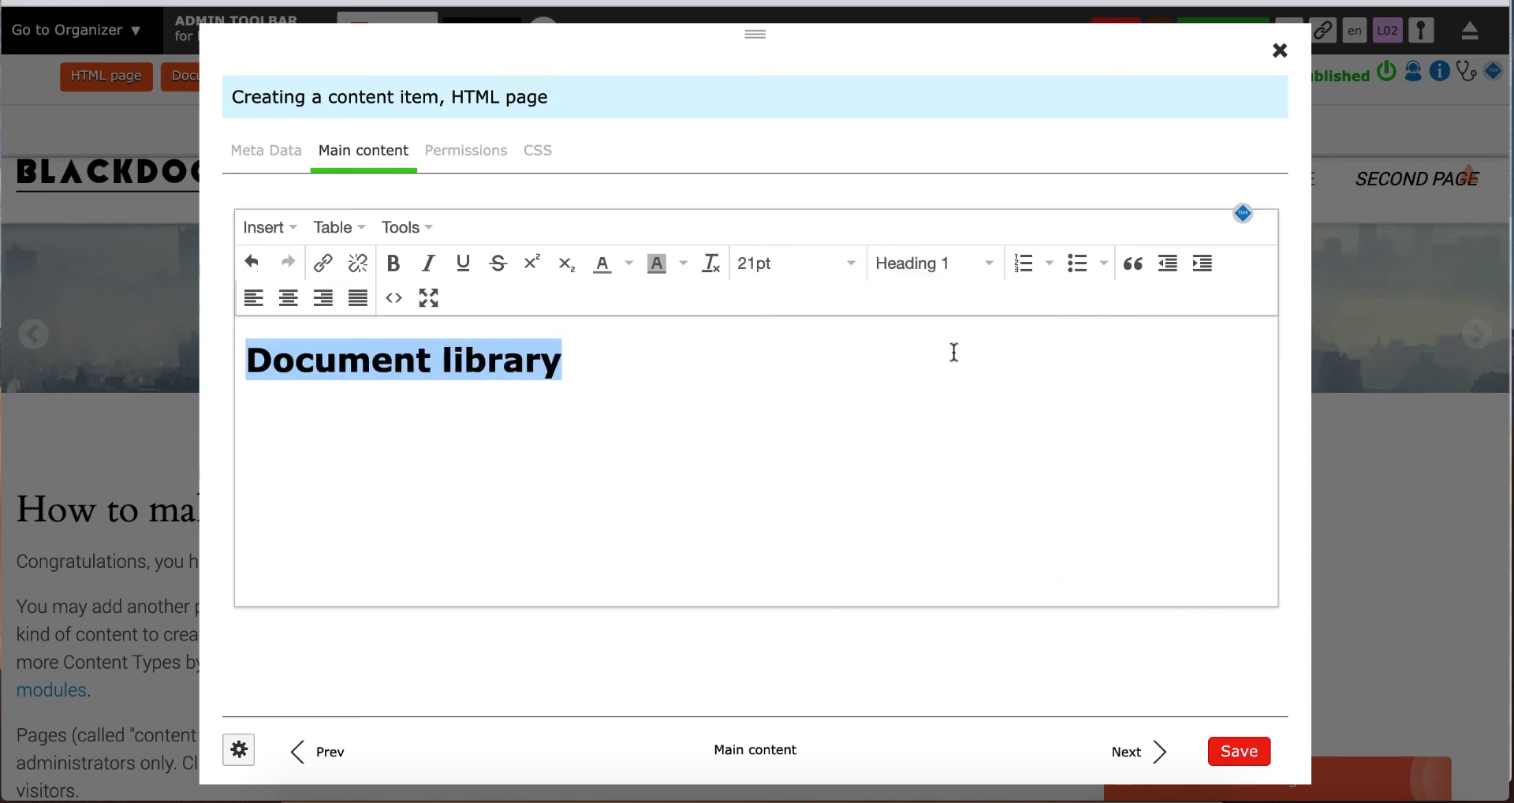
Save the new "Document library" page with public access and display its empty slots
left_click(1136, 753)
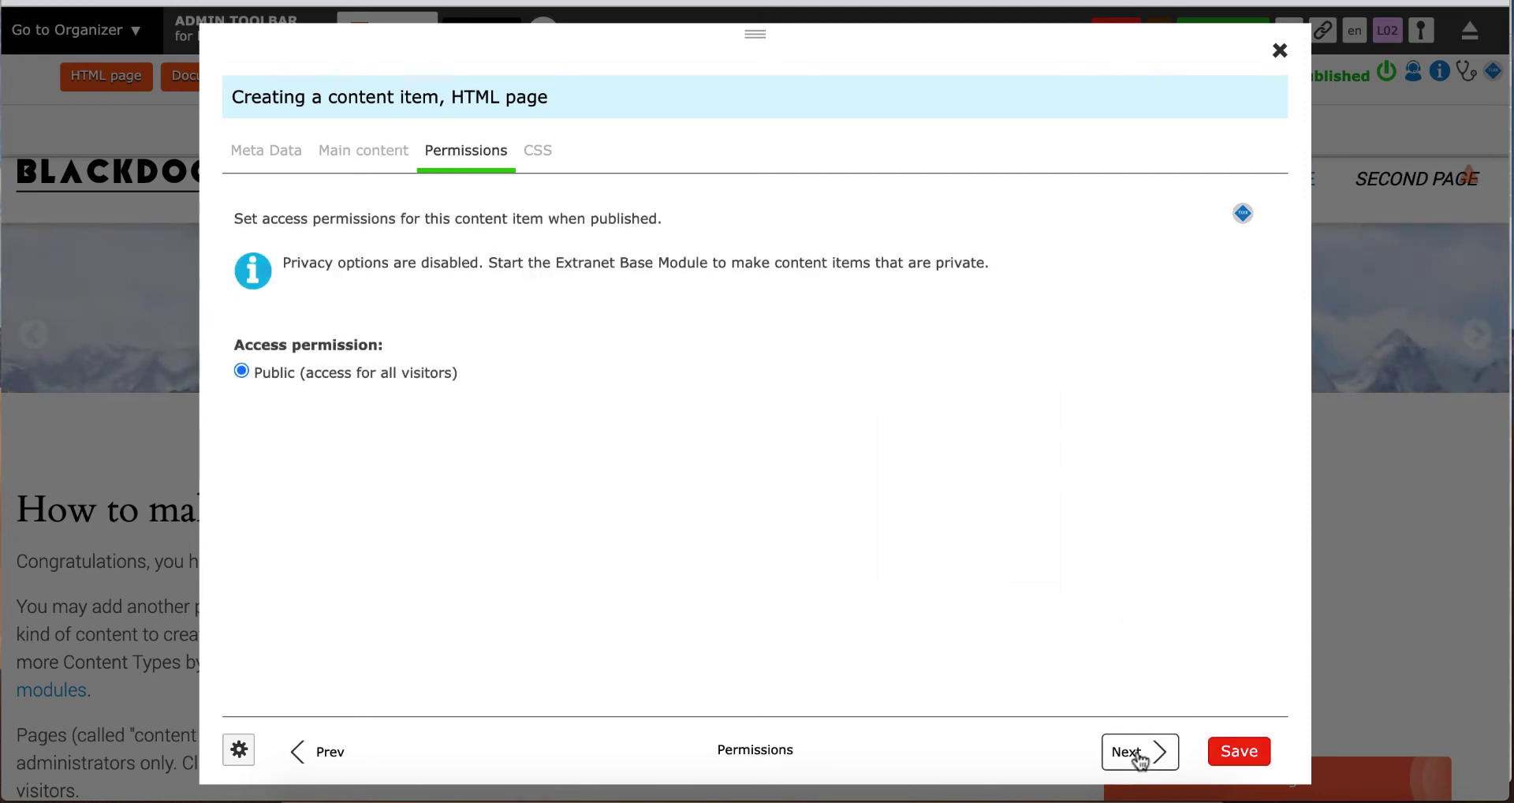
left_click(1239, 753)
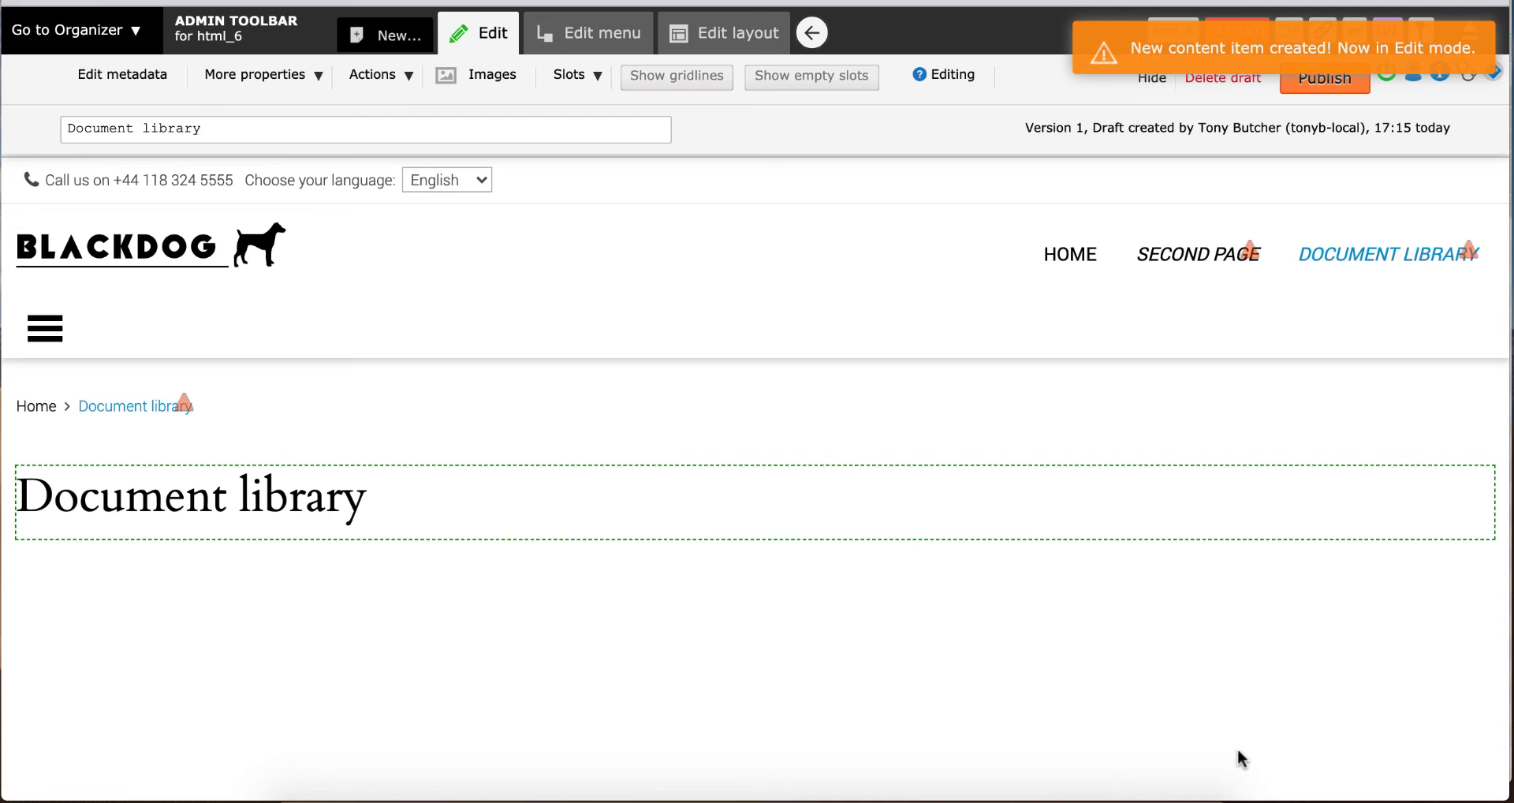
scroll(970, 652, "down", 2)
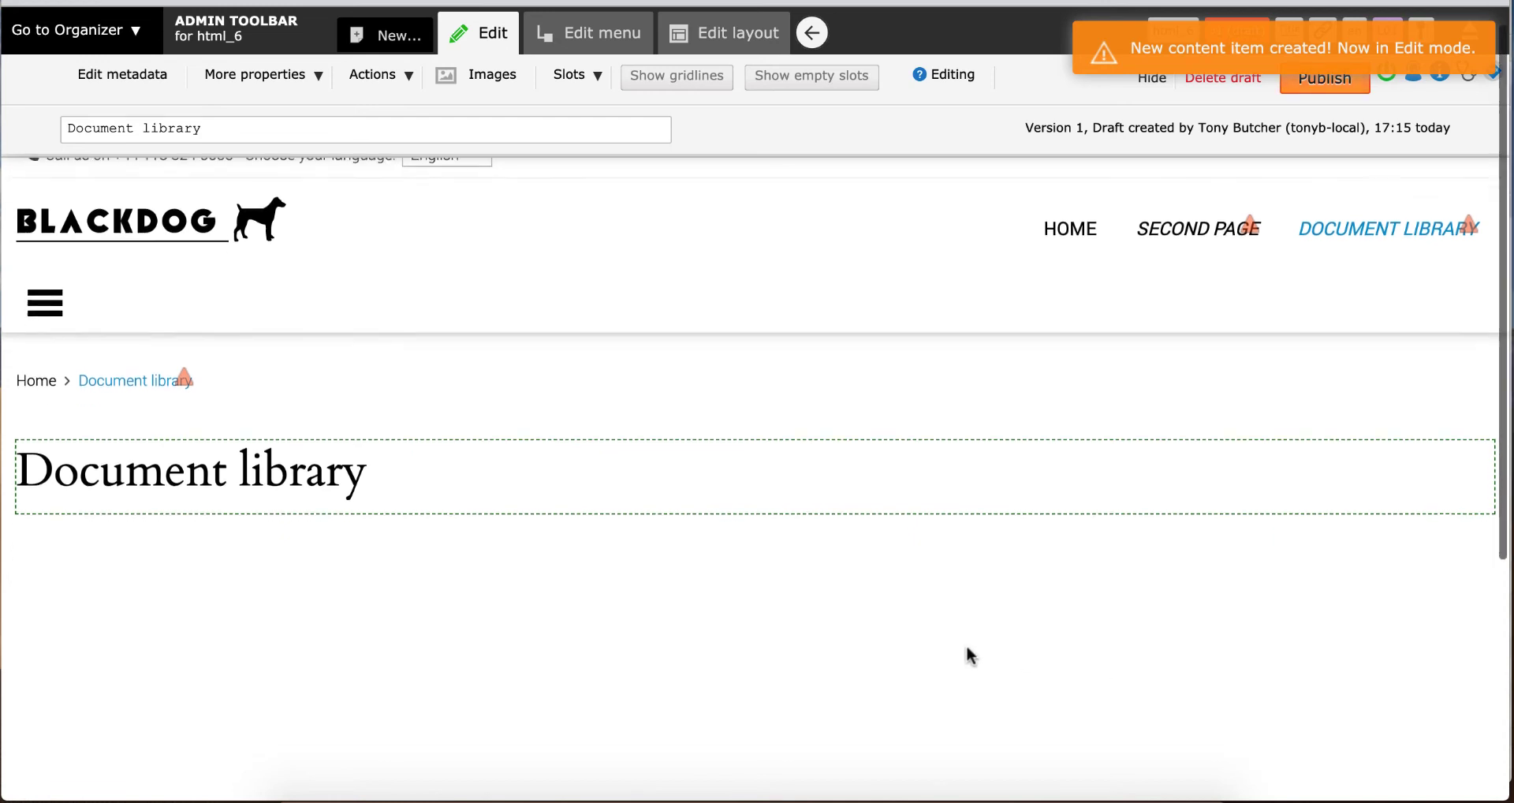
left_click(787, 77)
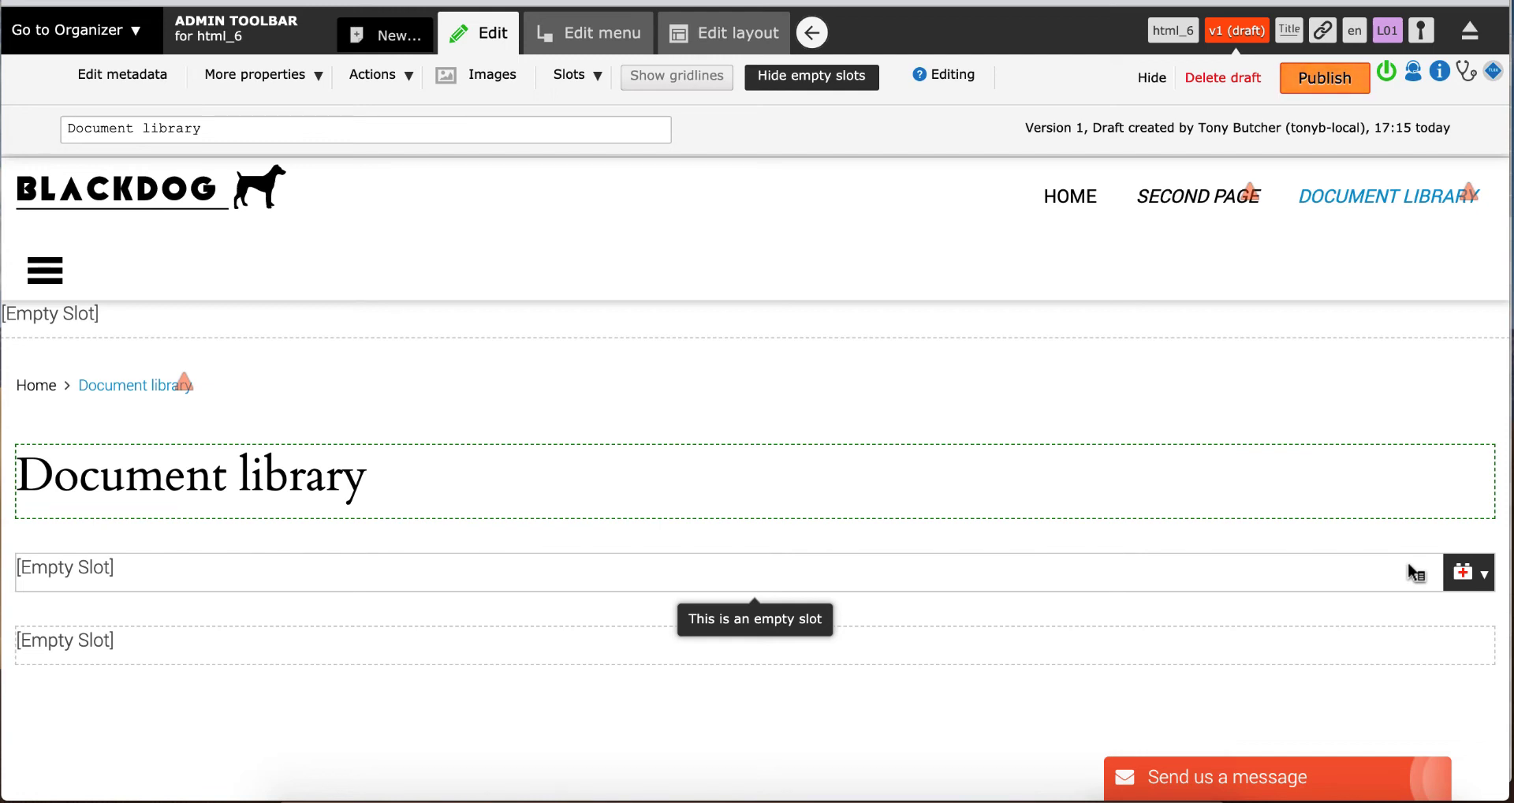
Start creating a Content Summary List plugin for the empty slot directly below the "Document library" heading
left_click(1463, 578)
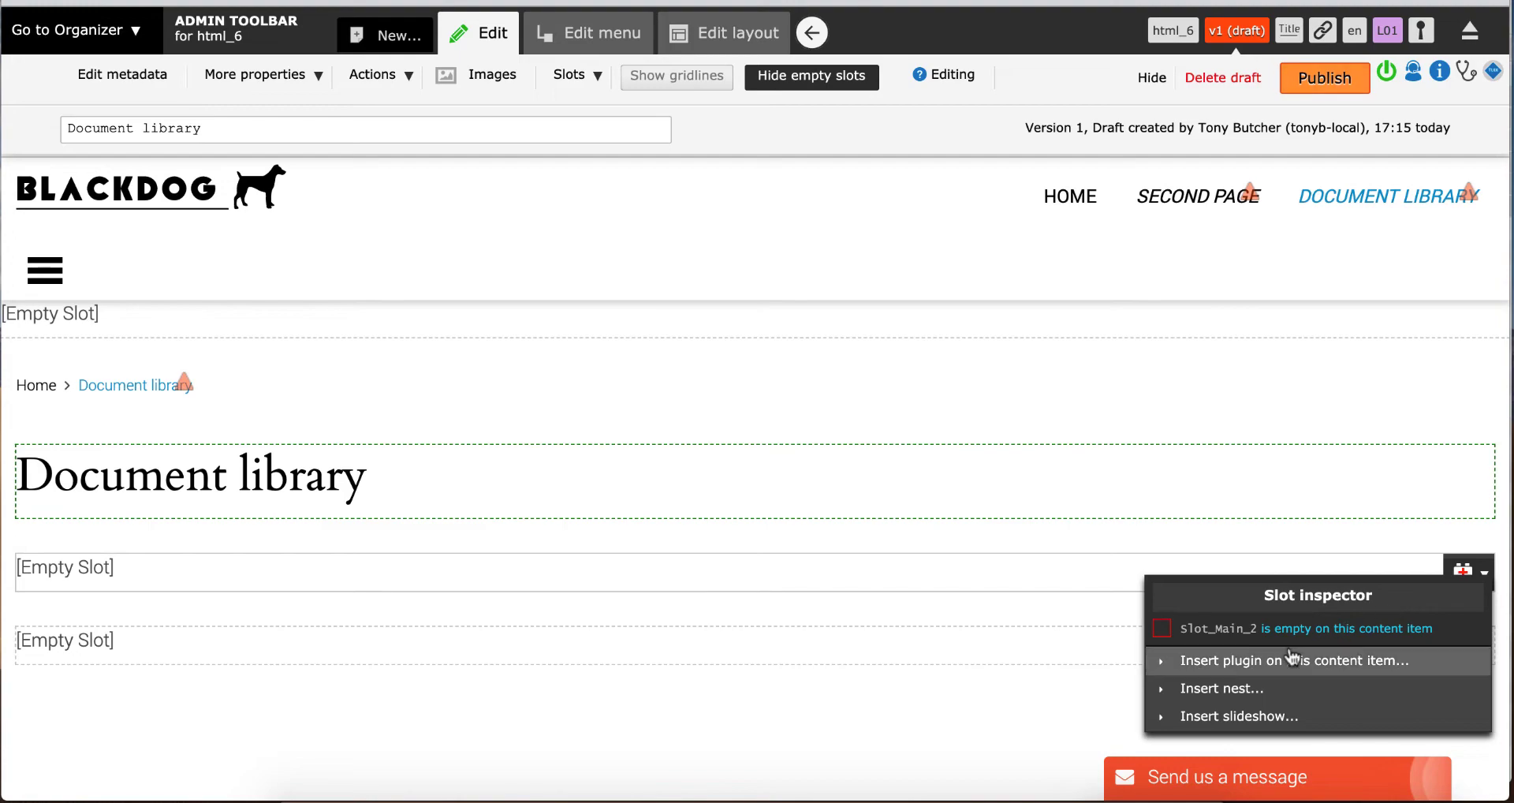
left_click(1262, 662)
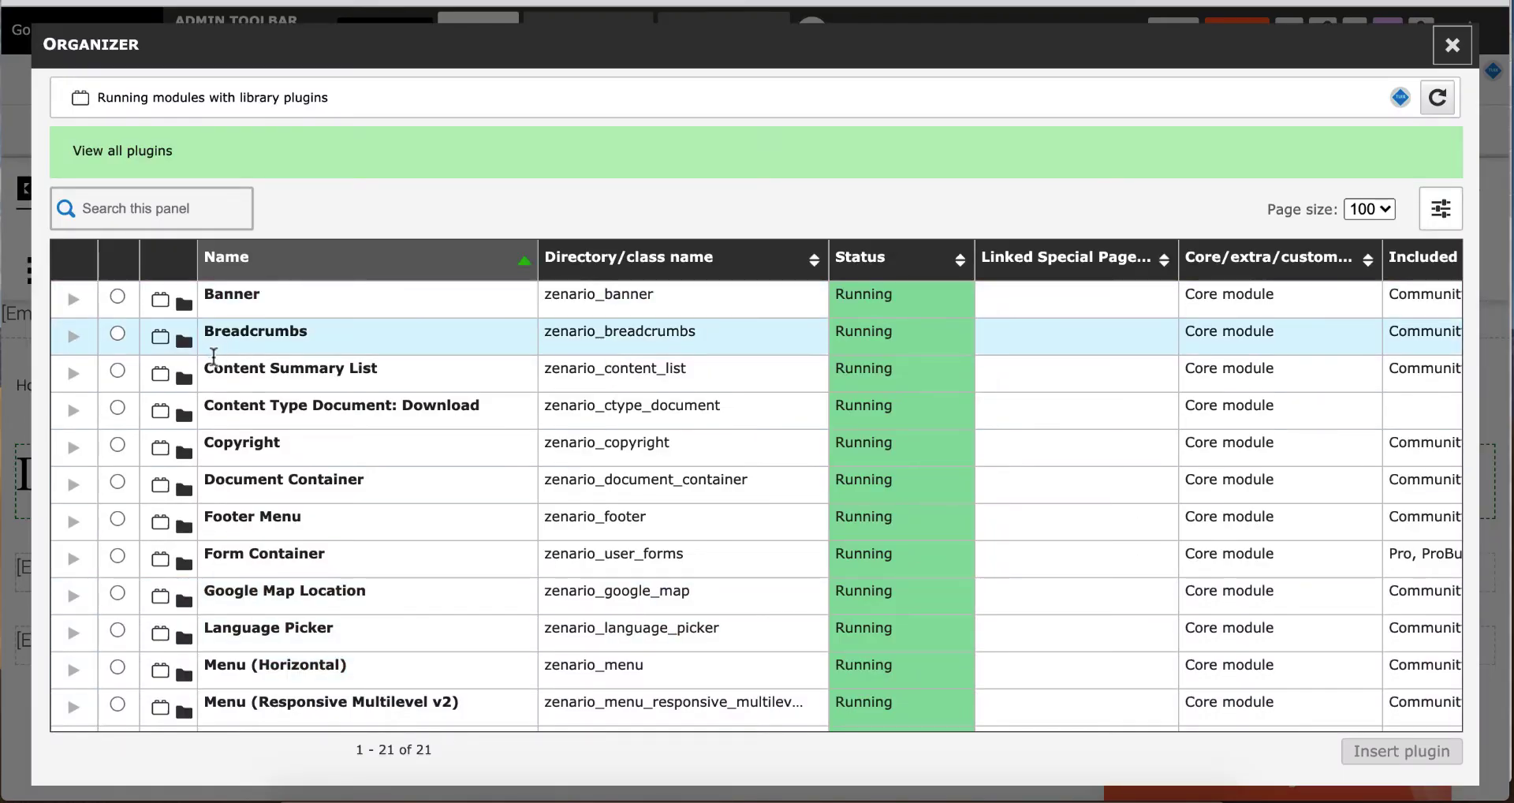
left_click(184, 380)
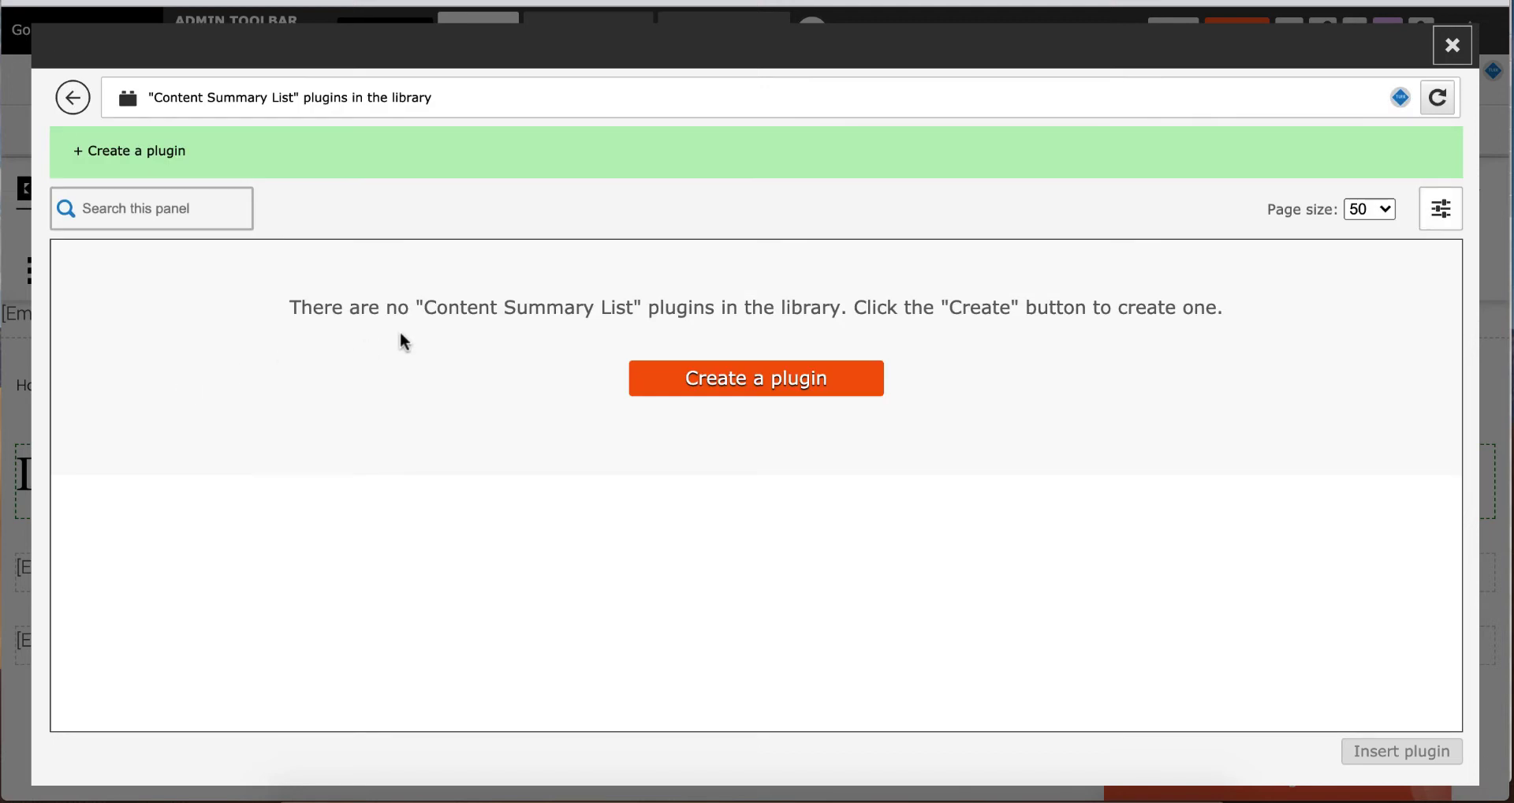
left_click(712, 382)
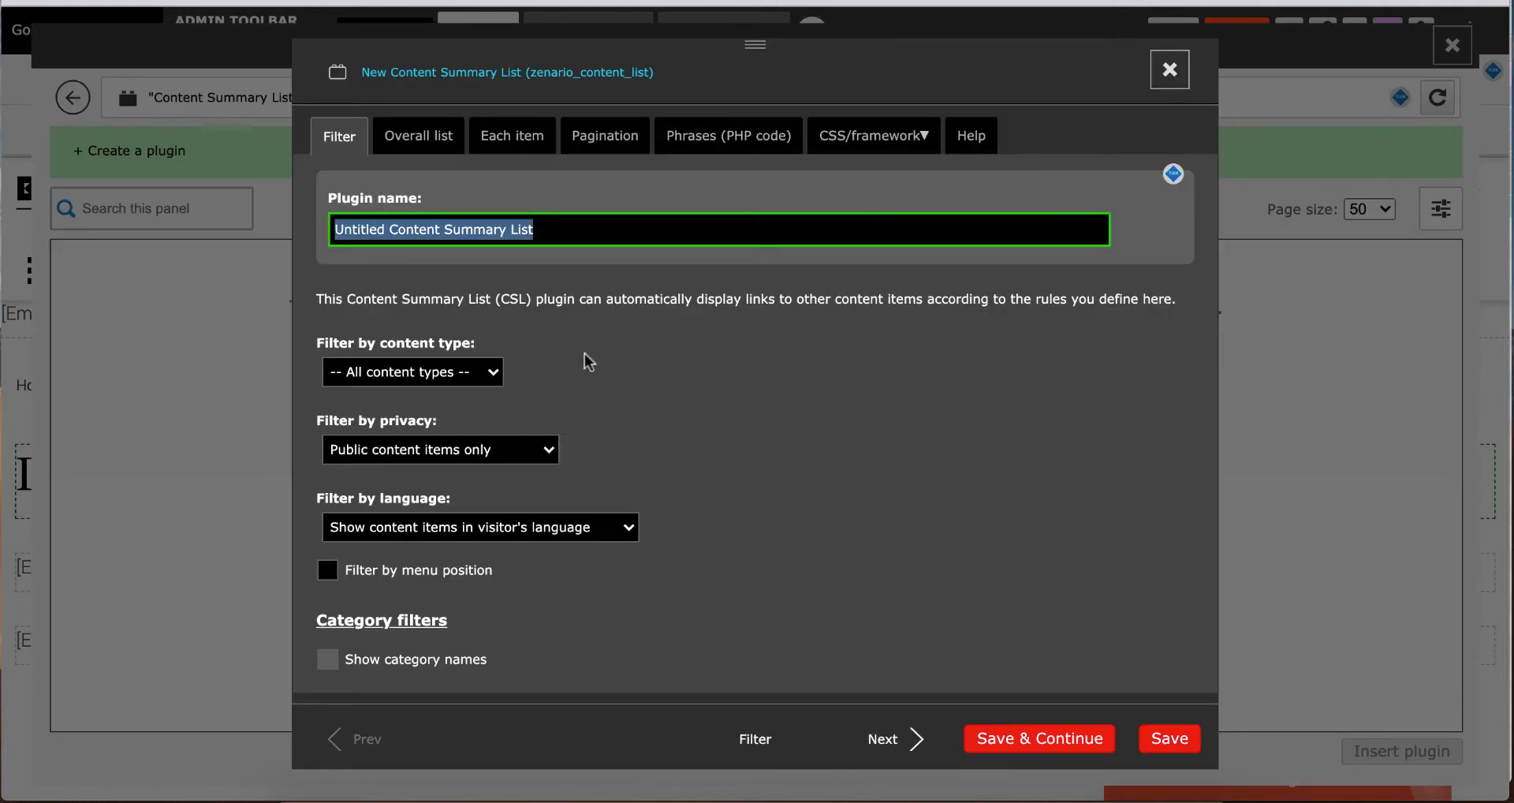
Filter the new plugin by the Document content item type and name it "Document list"
left_click(484, 371)
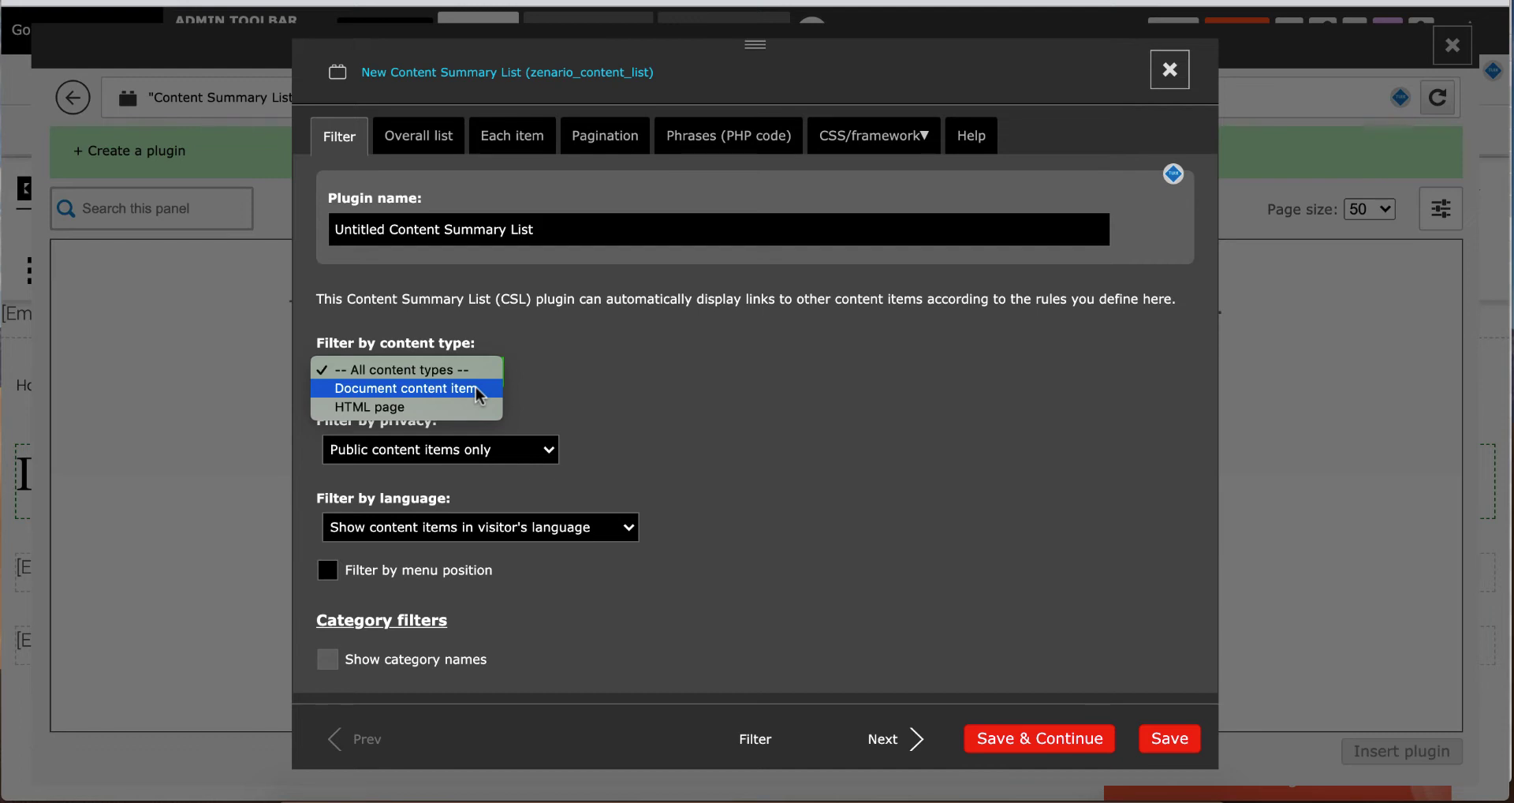
left_click(476, 386)
left_click(575, 232)
type("D")
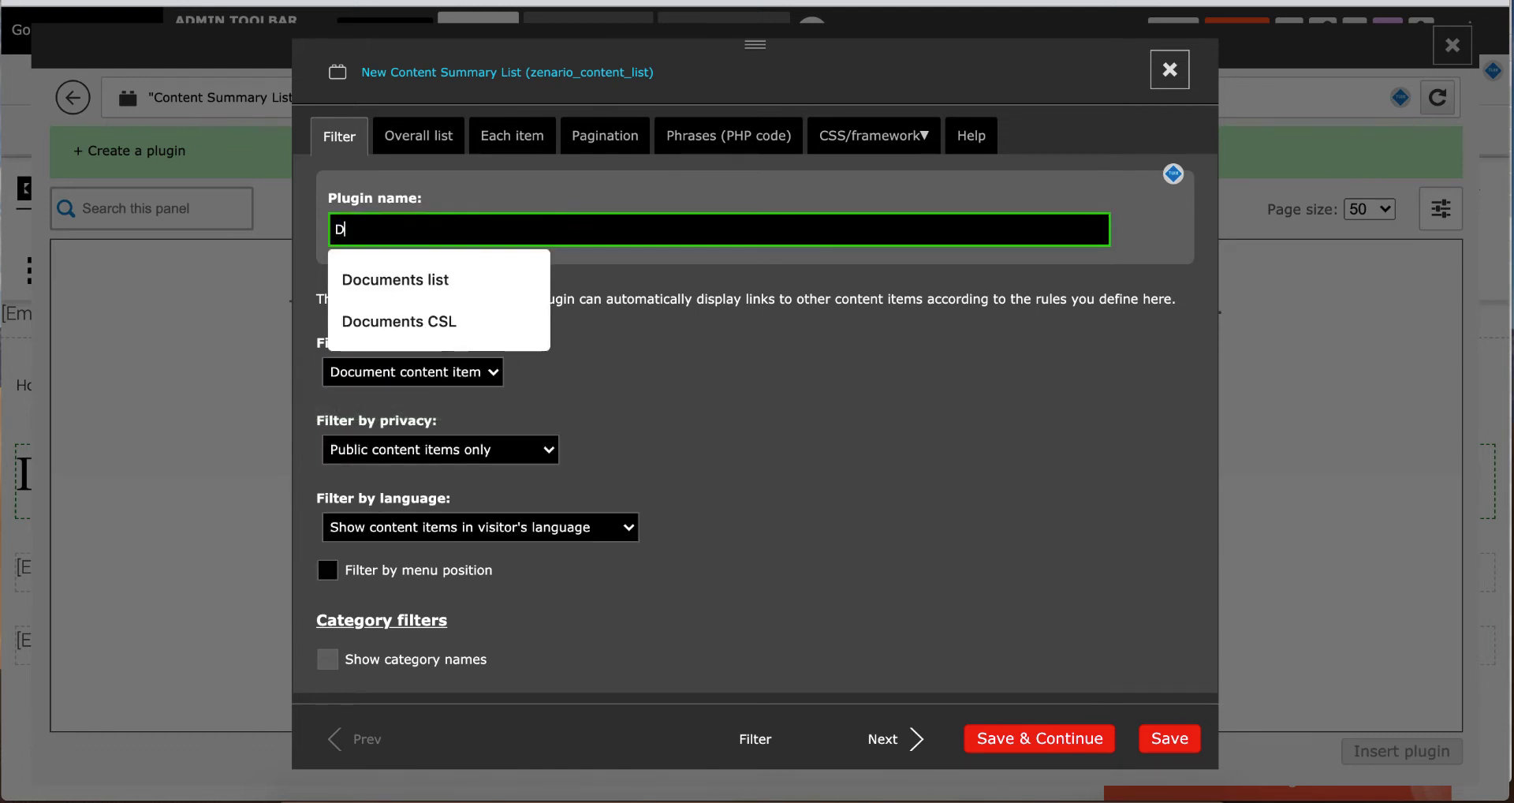
type("ocument list")
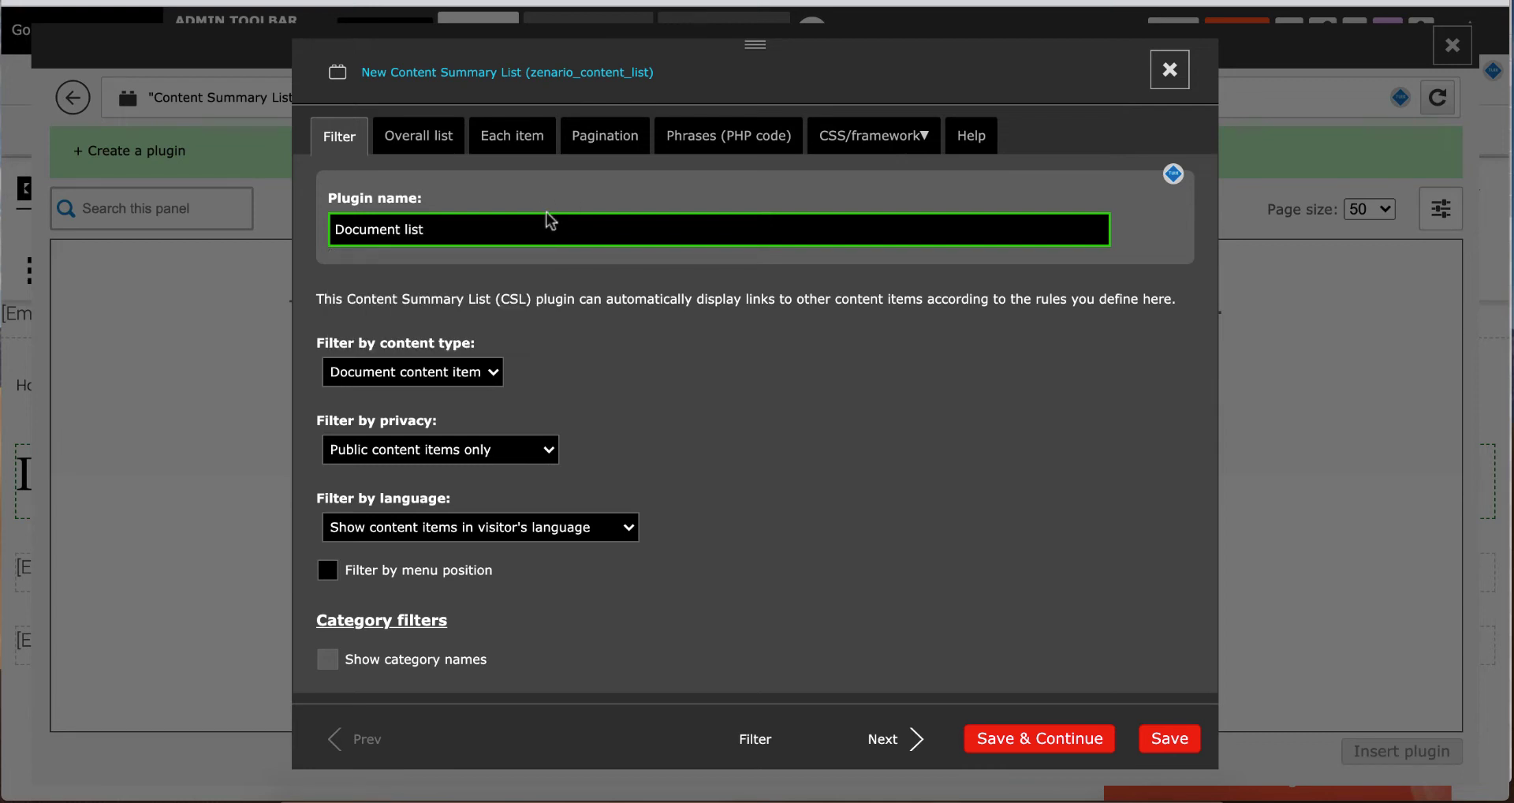
Keep the privacy filter on public content items only and set the language filter to show content items in all languages enabled
scroll(710, 411, "down", 1)
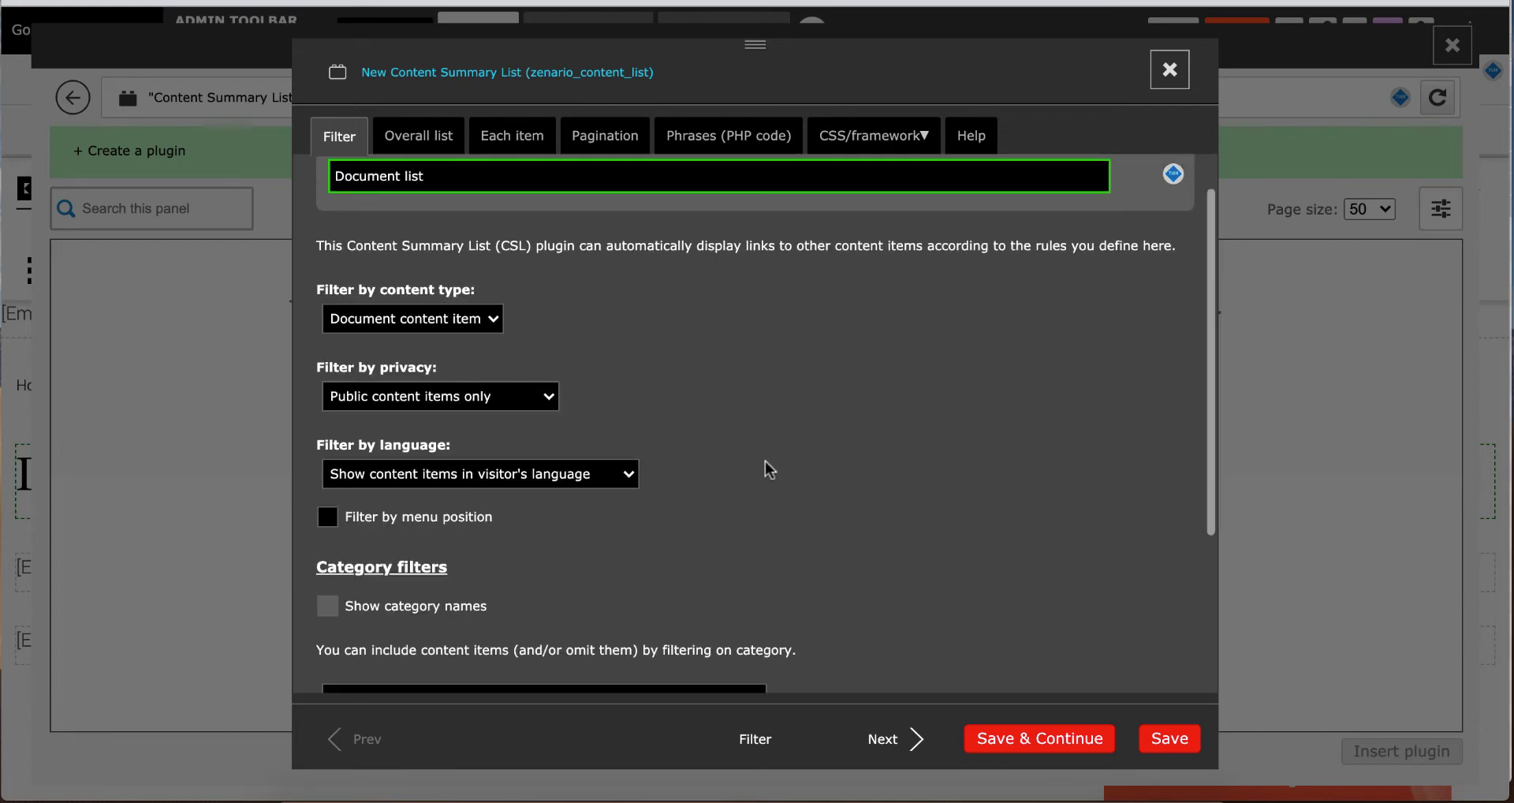
left_click(530, 396)
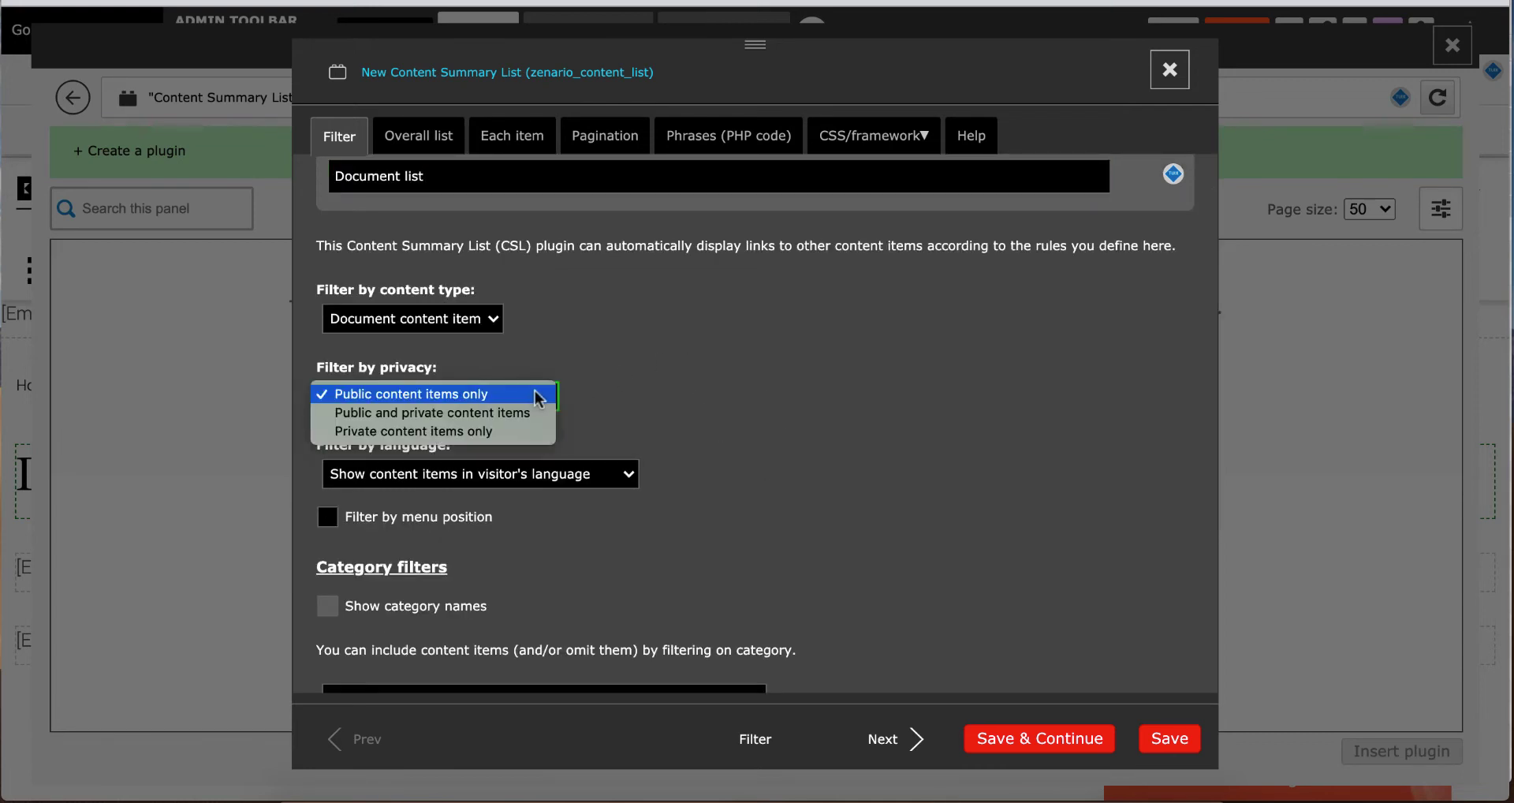
left_click(710, 388)
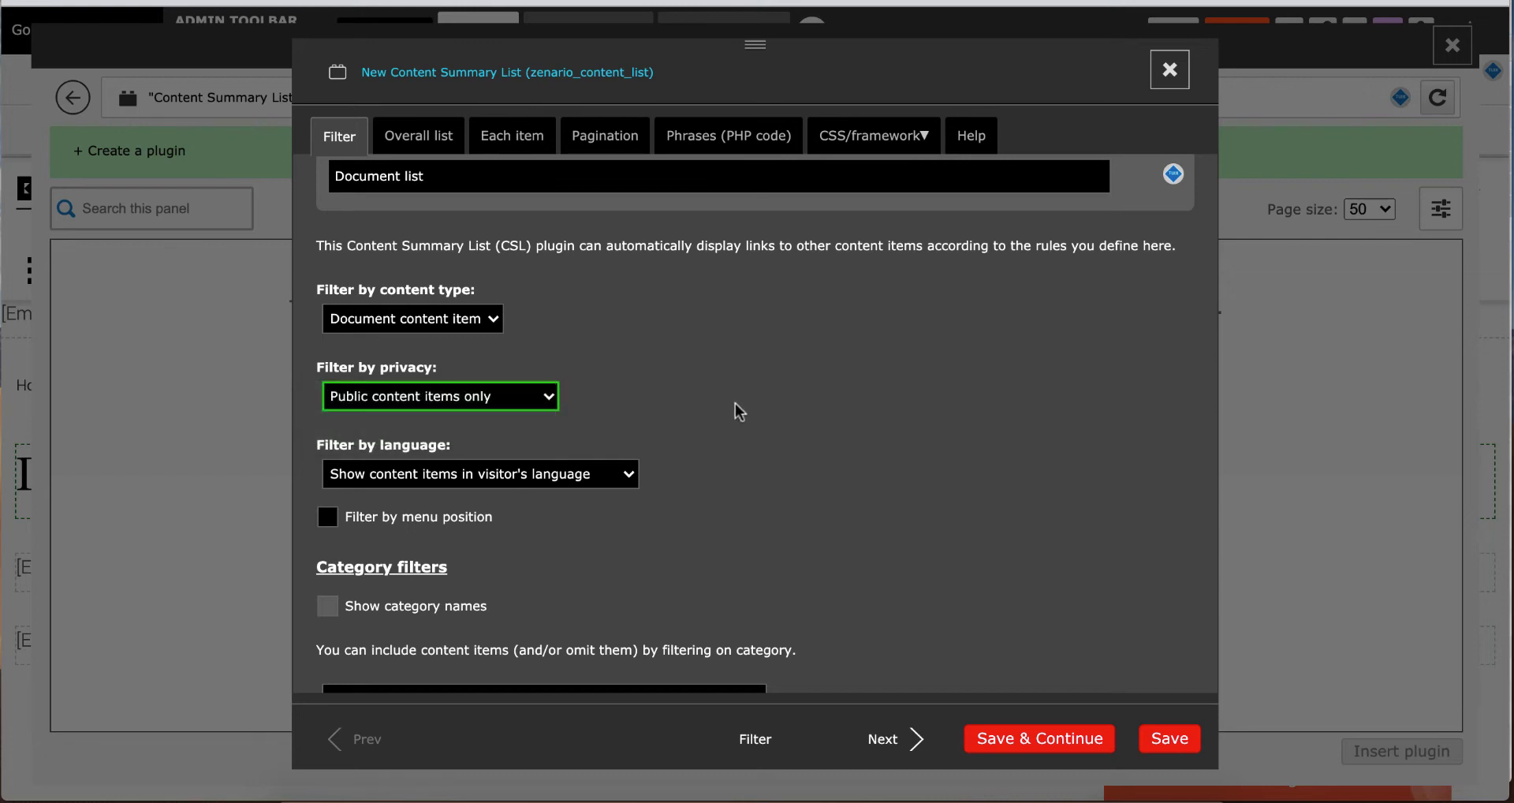
scroll(735, 404, "down", 1)
left_click(555, 373)
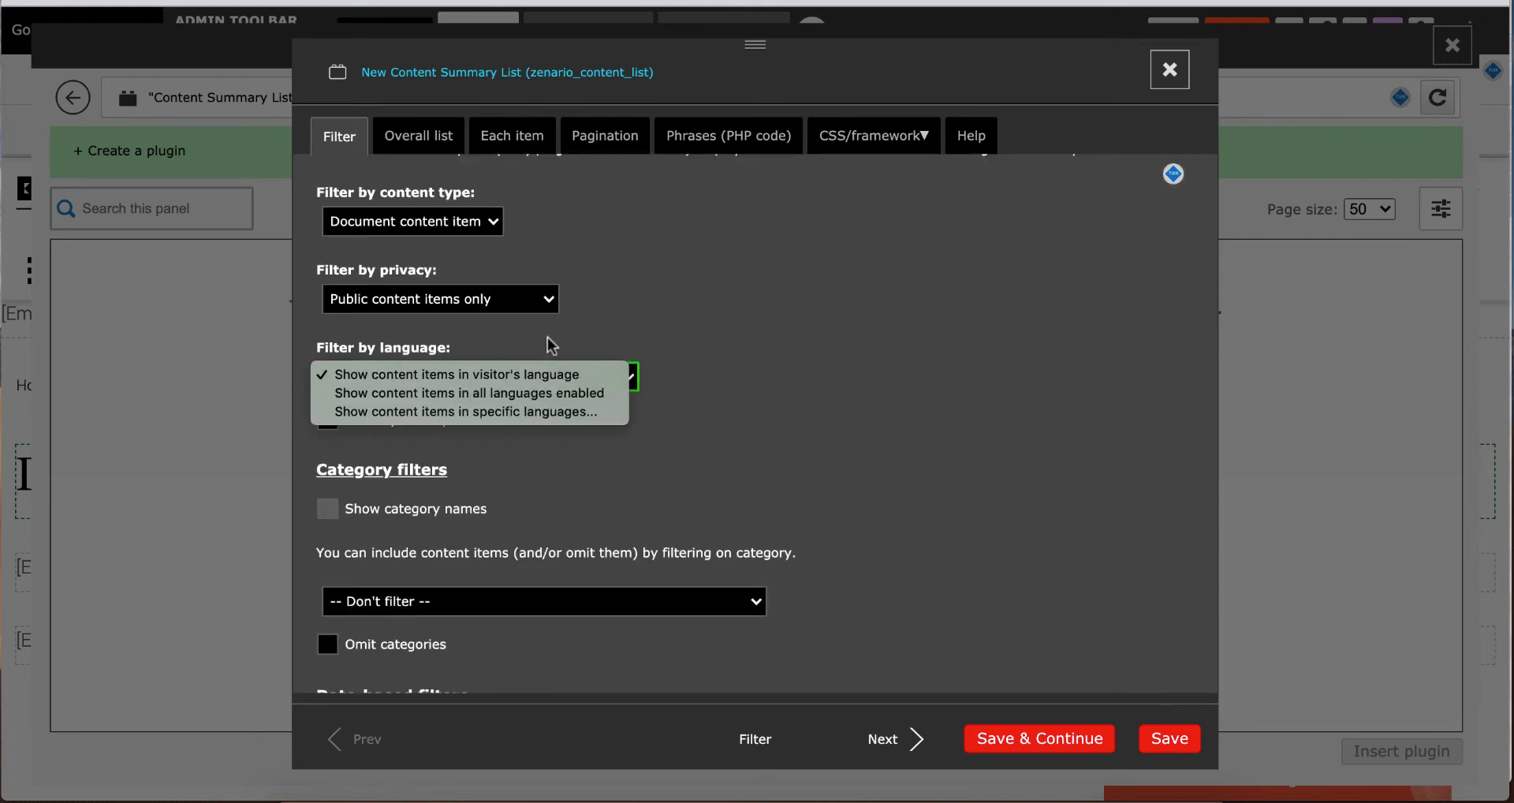
left_click(620, 393)
scroll(737, 398, "down", 1)
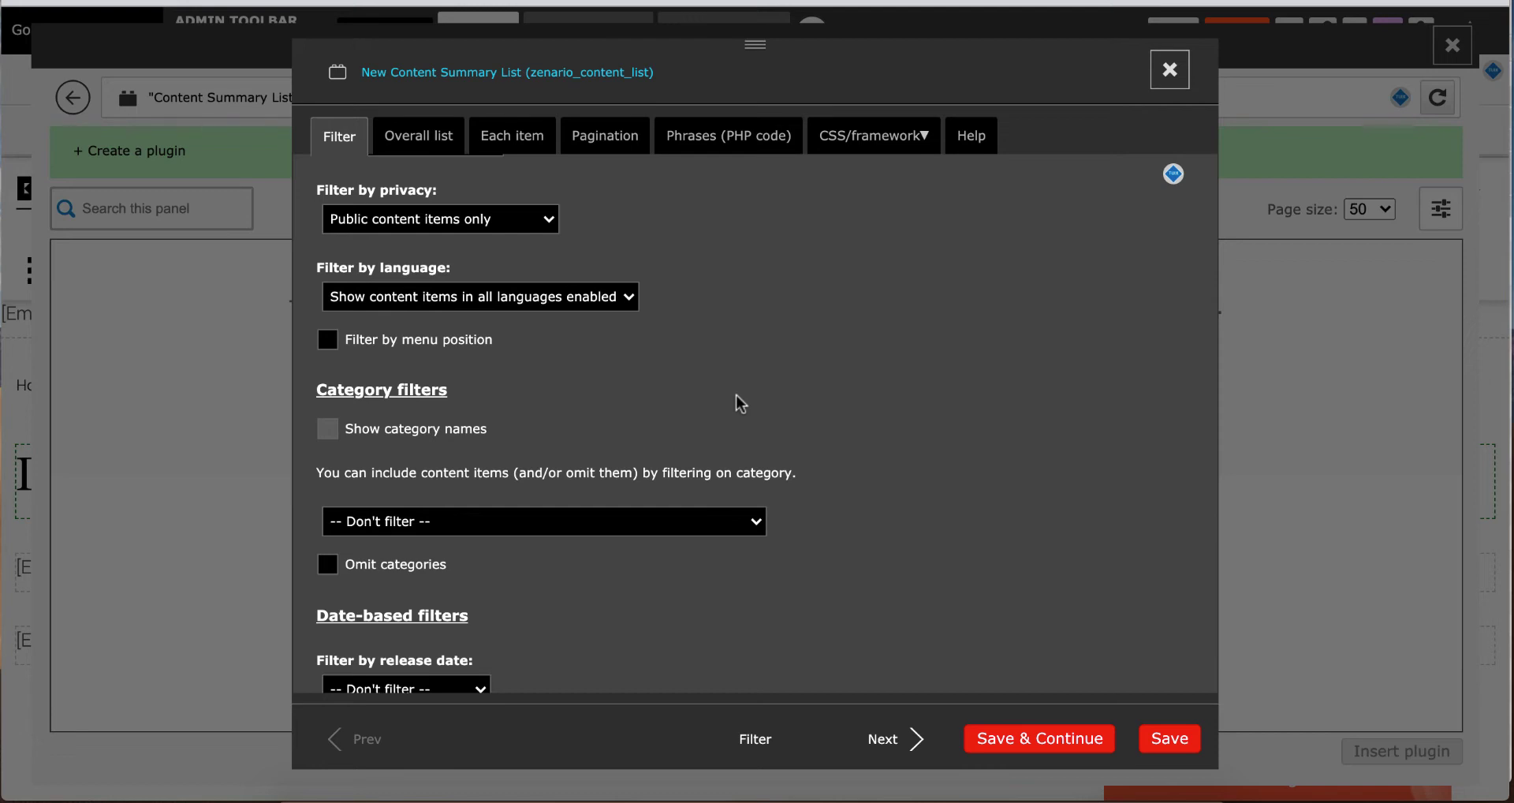
scroll(768, 347, "down", 1)
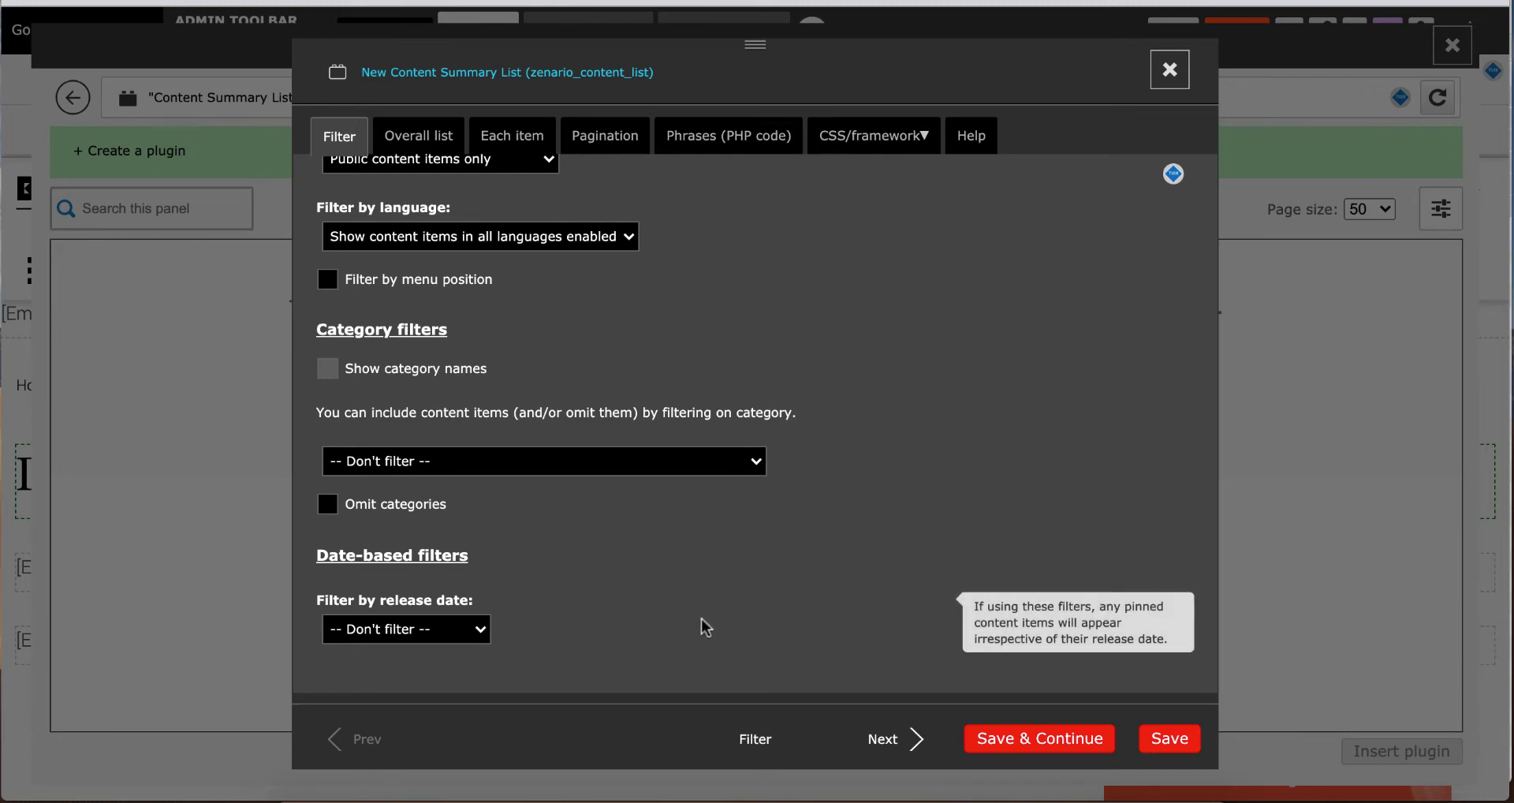
scroll(759, 348, "up", 5)
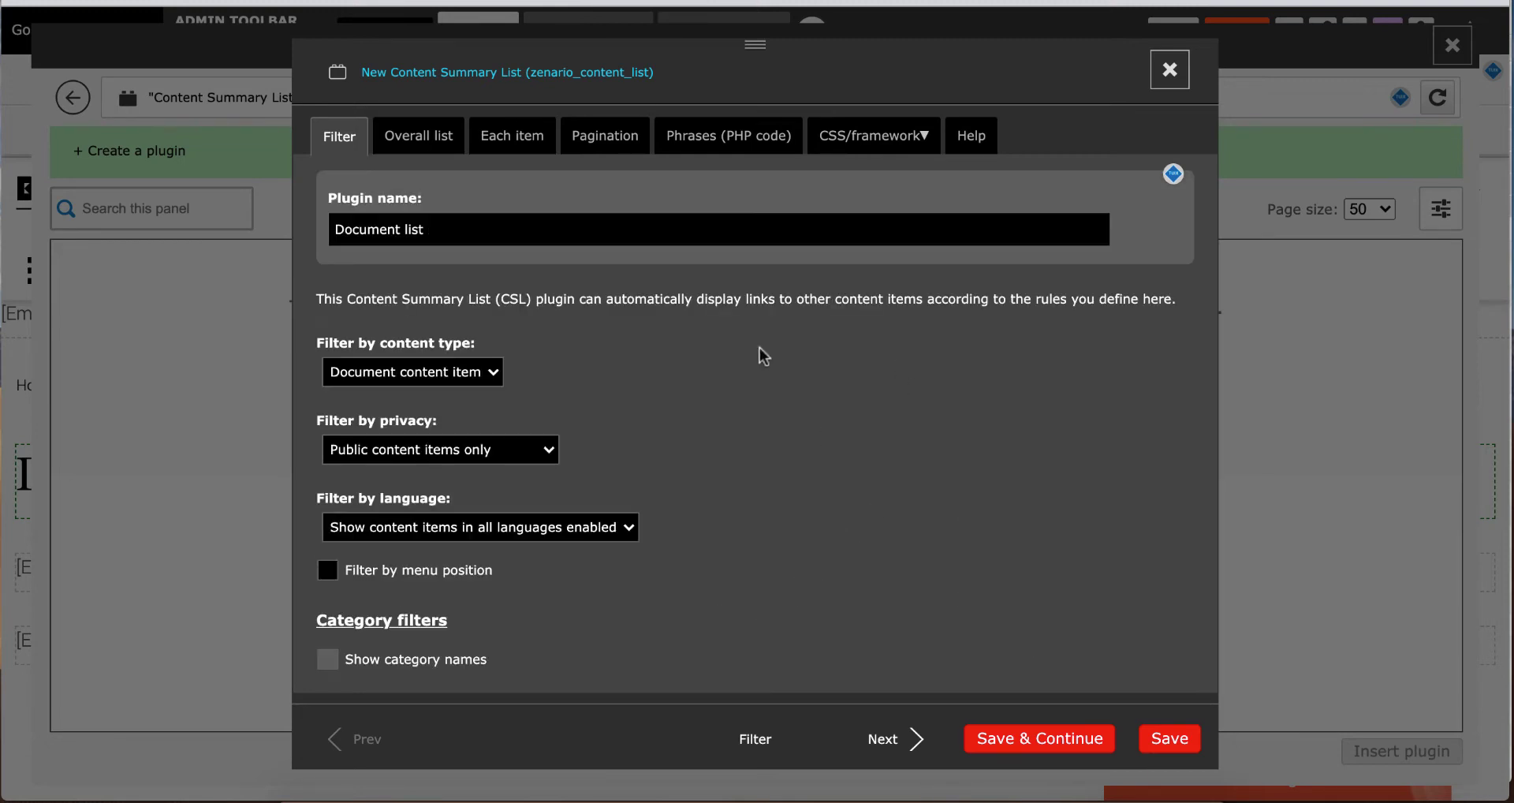
Check the overall list options, then save the "Document list" plugin and insert it into the page's slot
left_click(423, 138)
scroll(798, 274, "down", 3)
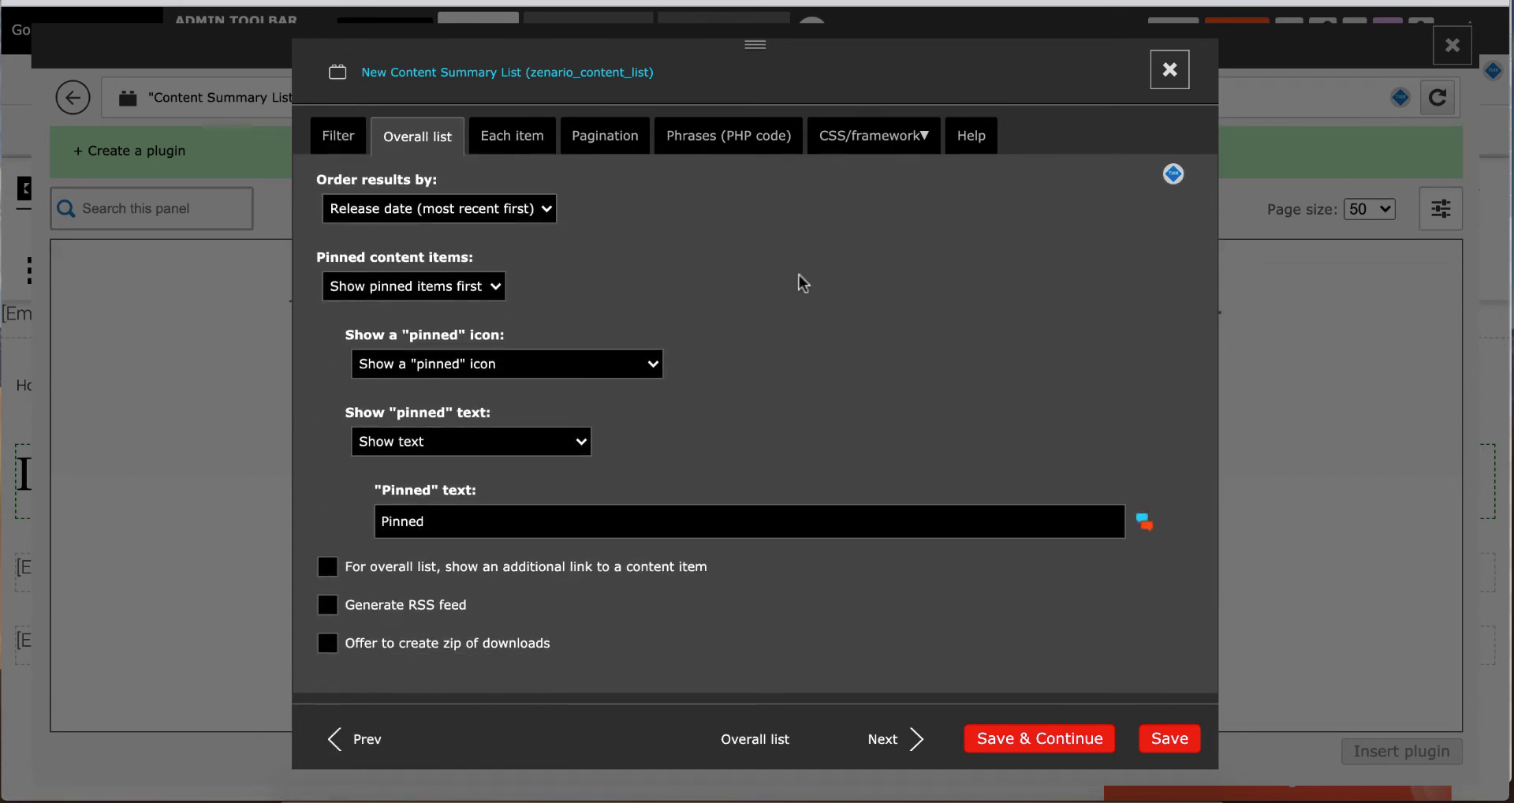
scroll(799, 274, "up", 3)
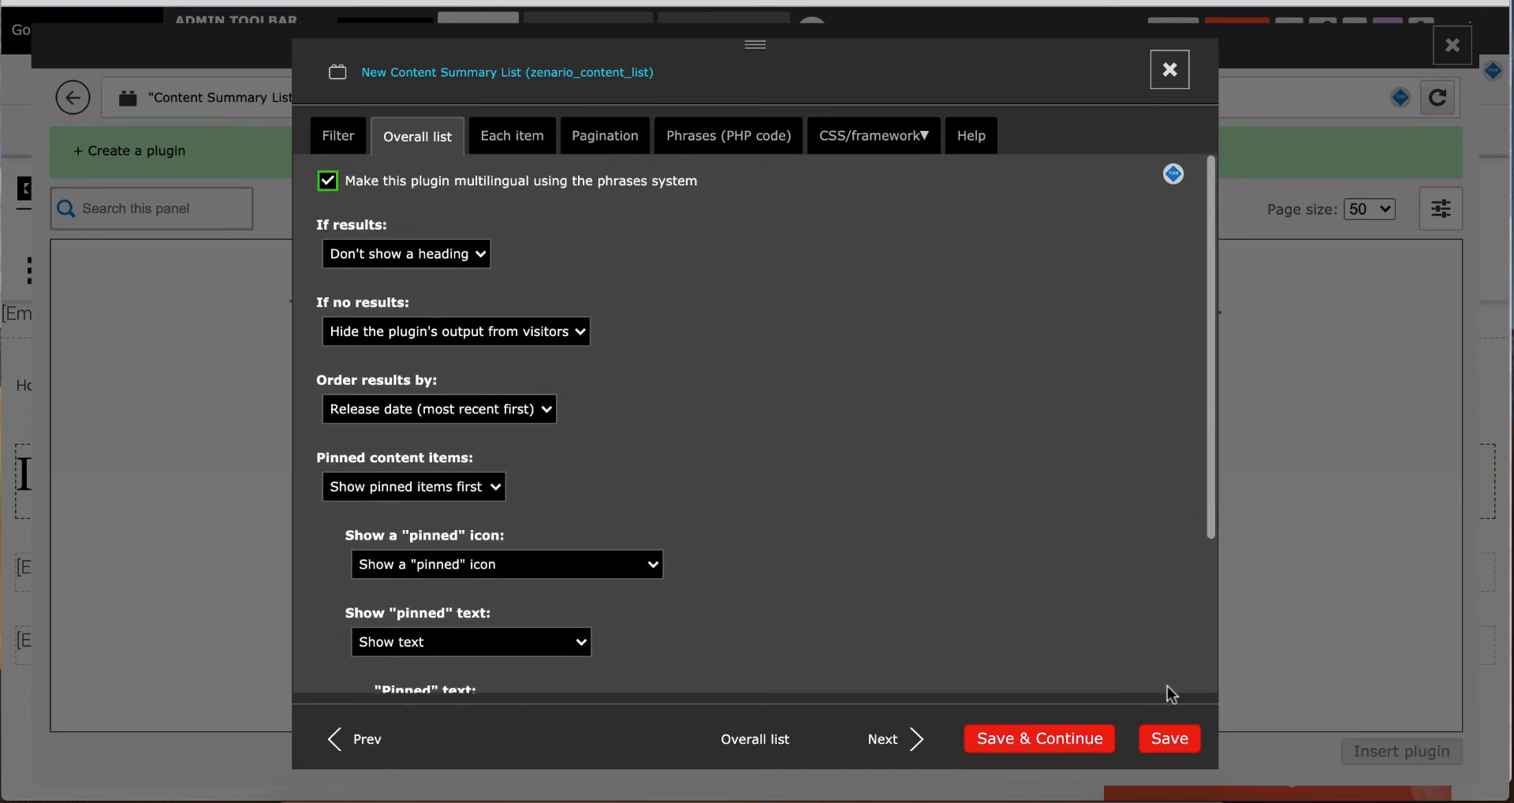
left_click(1167, 739)
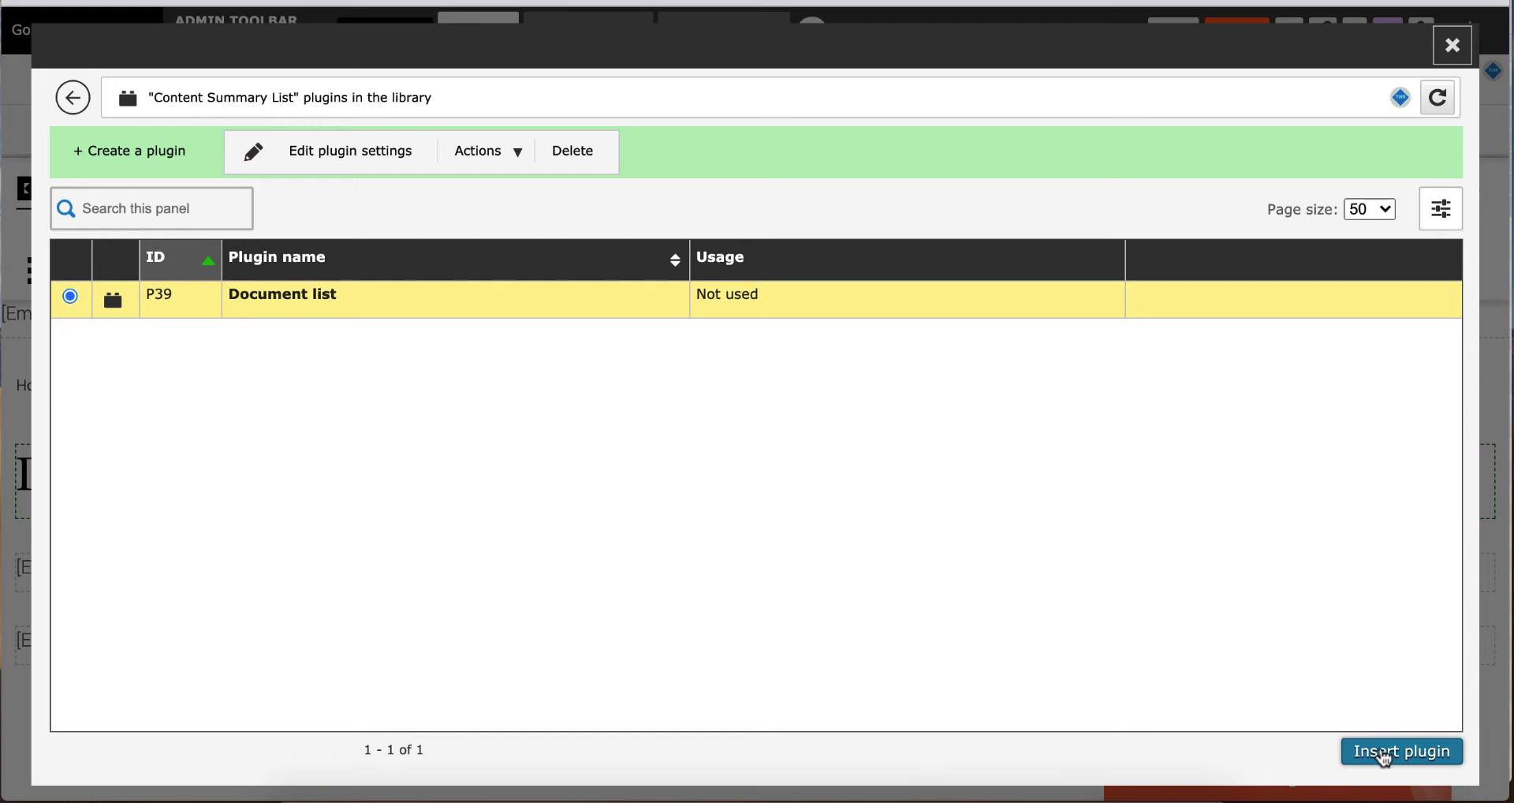
left_click(1385, 754)
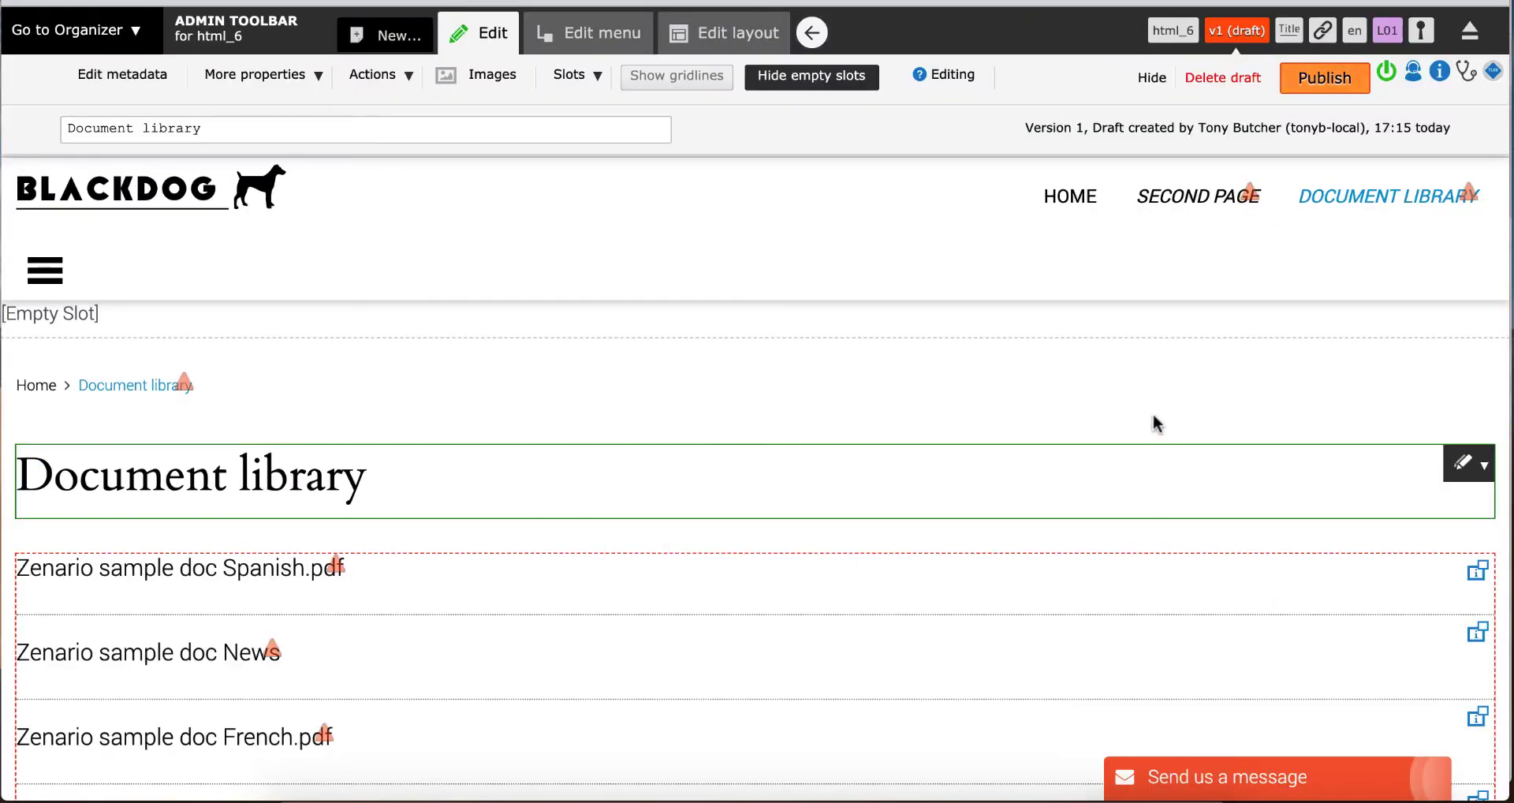
Edit the inserted list plugin's settings so that it shows the heading "Nothing found" when there are no results
scroll(1154, 416, "down", 3)
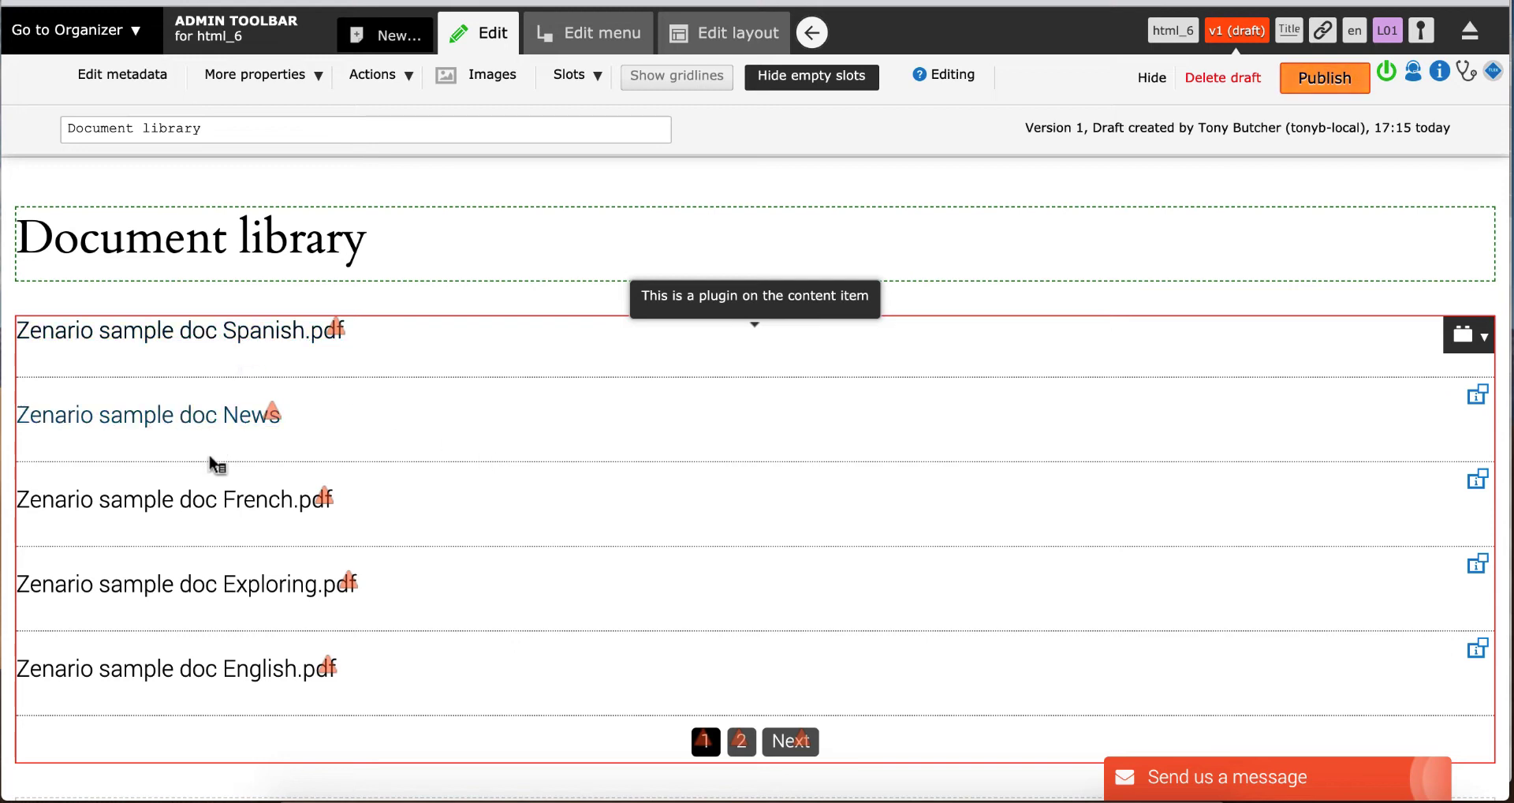
left_click(631, 347)
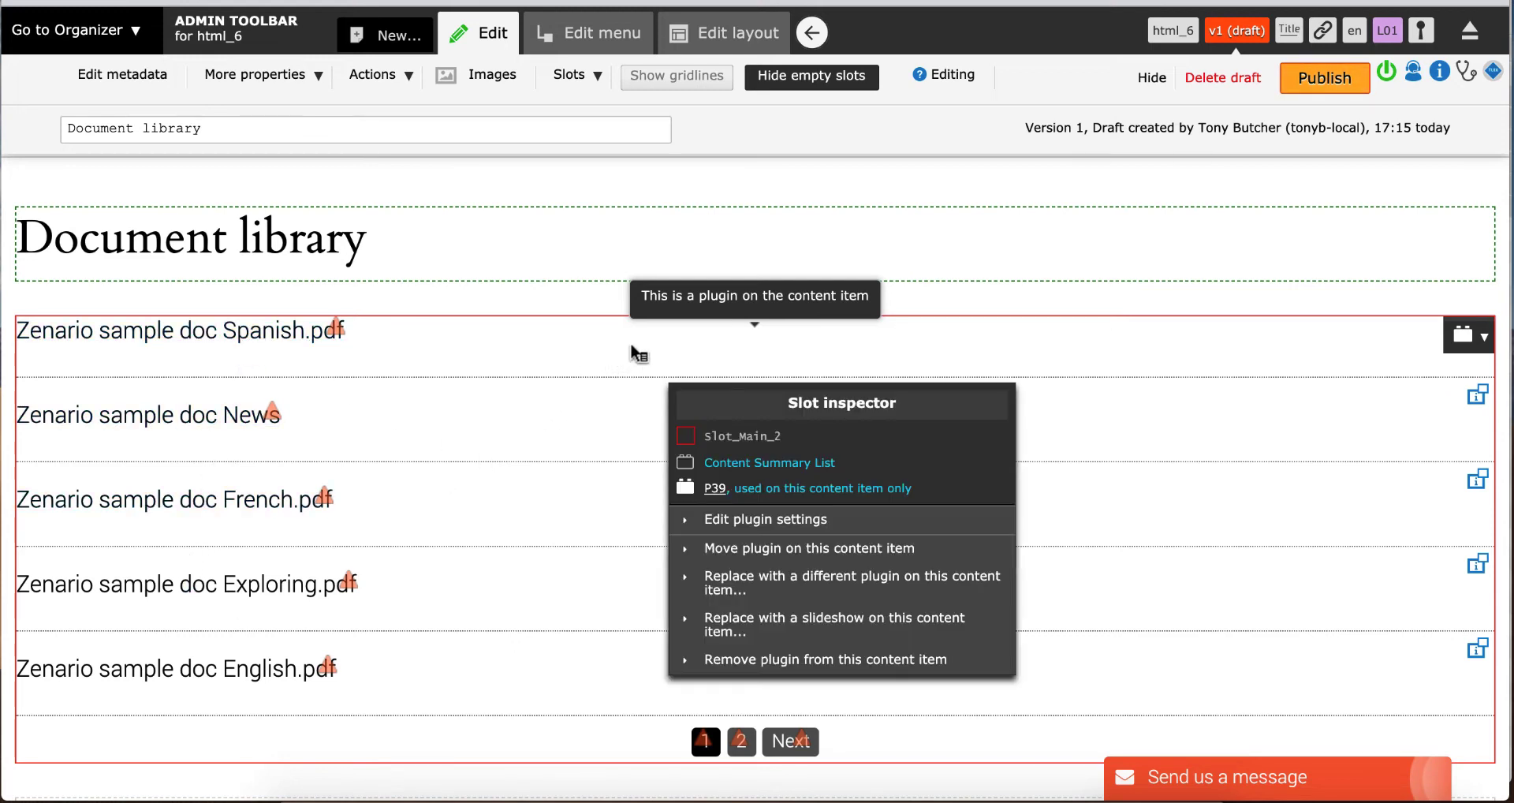
left_click(761, 520)
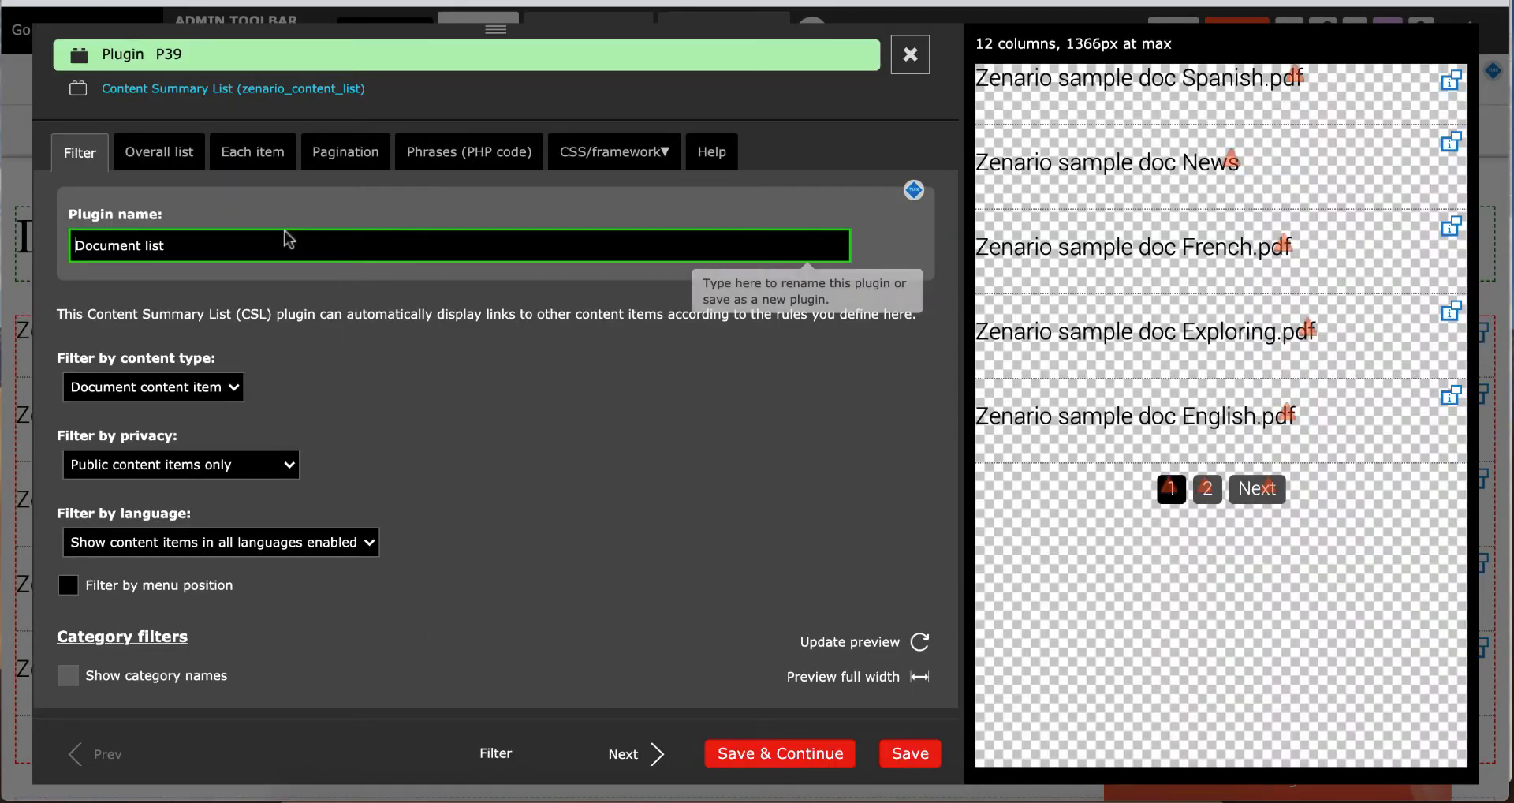
left_click(160, 153)
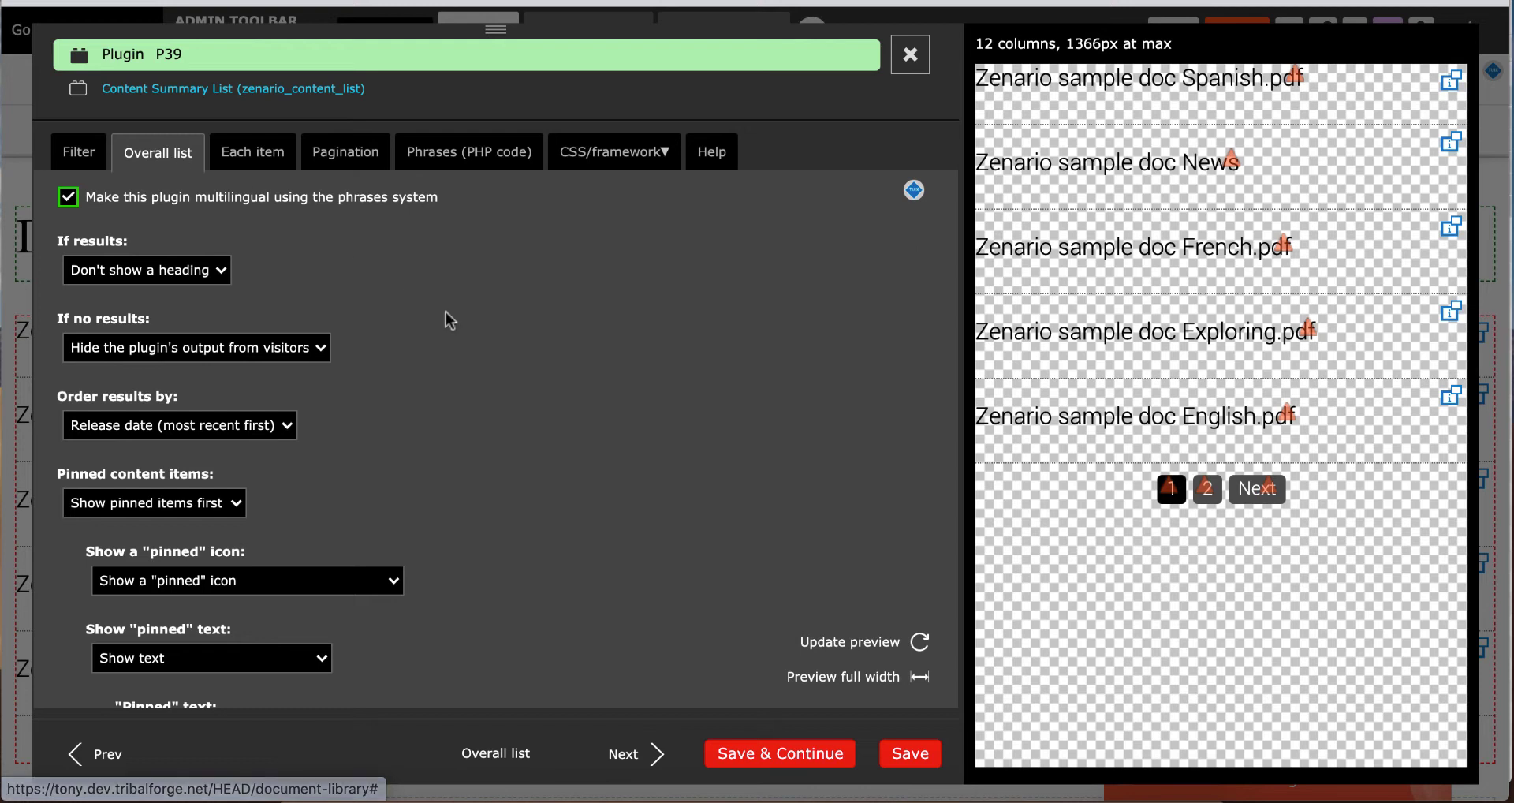
scroll(527, 332, "down", 1)
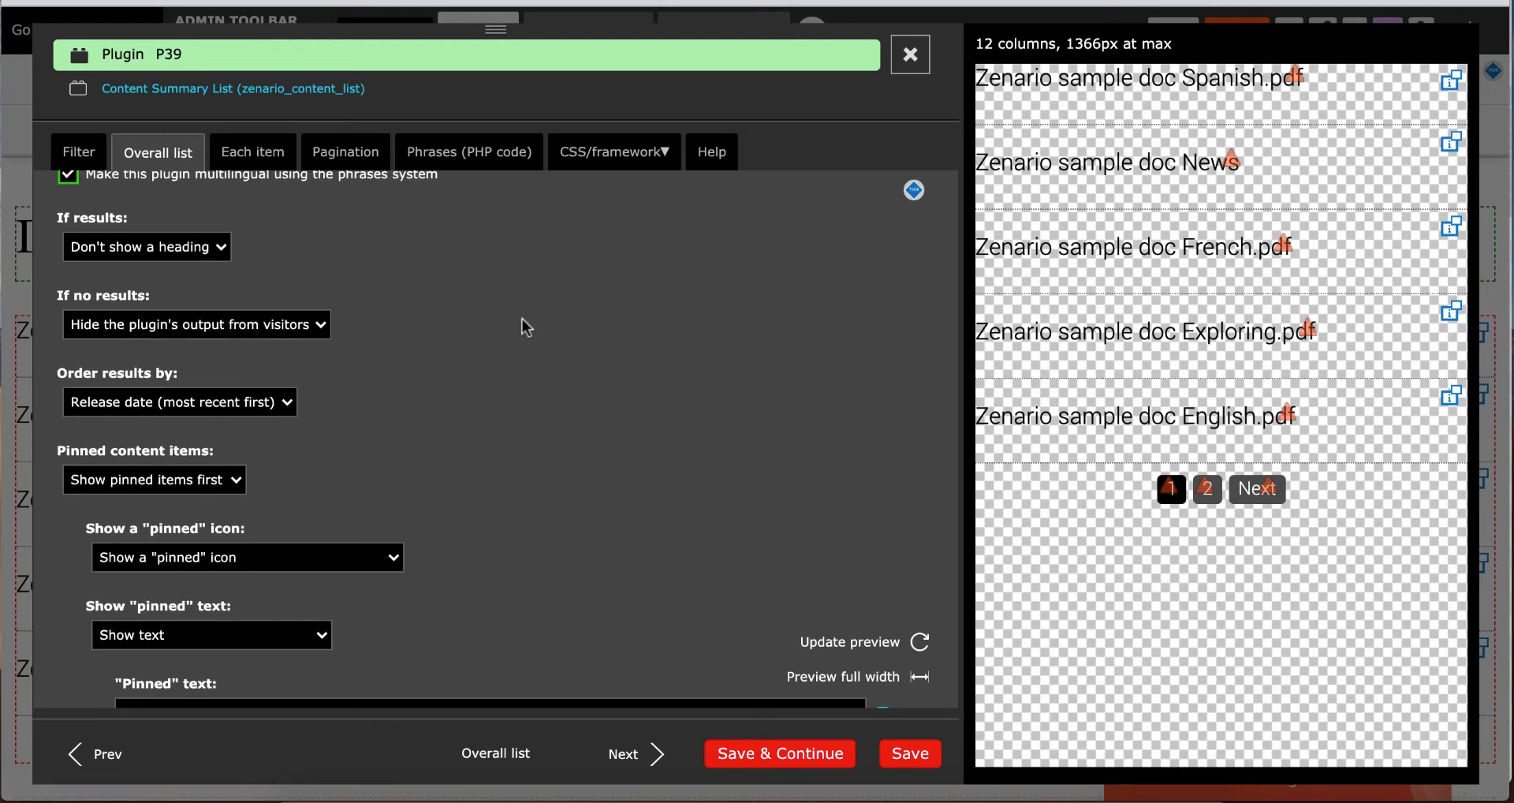
left_click(320, 324)
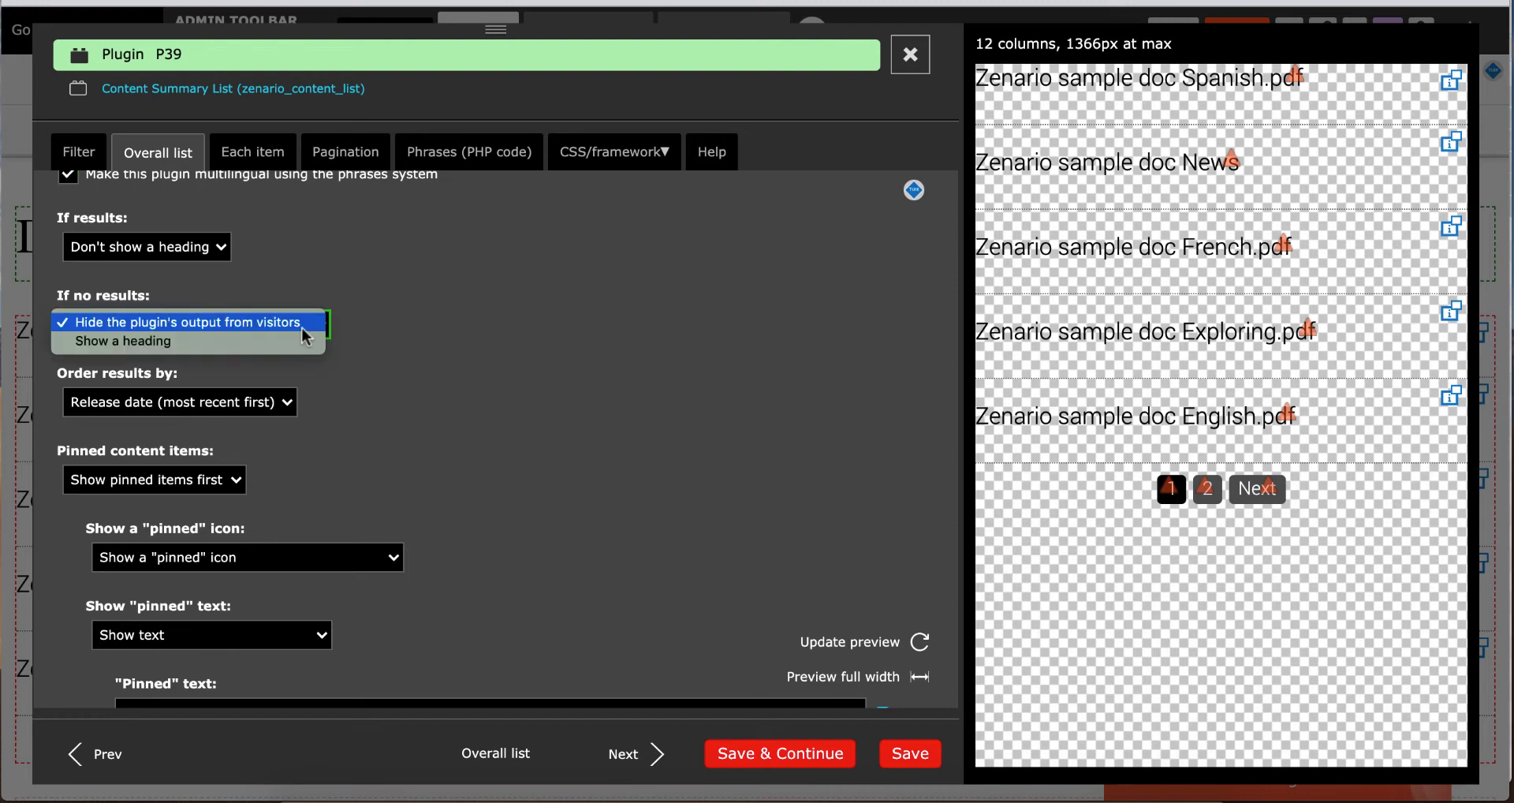
left_click(304, 341)
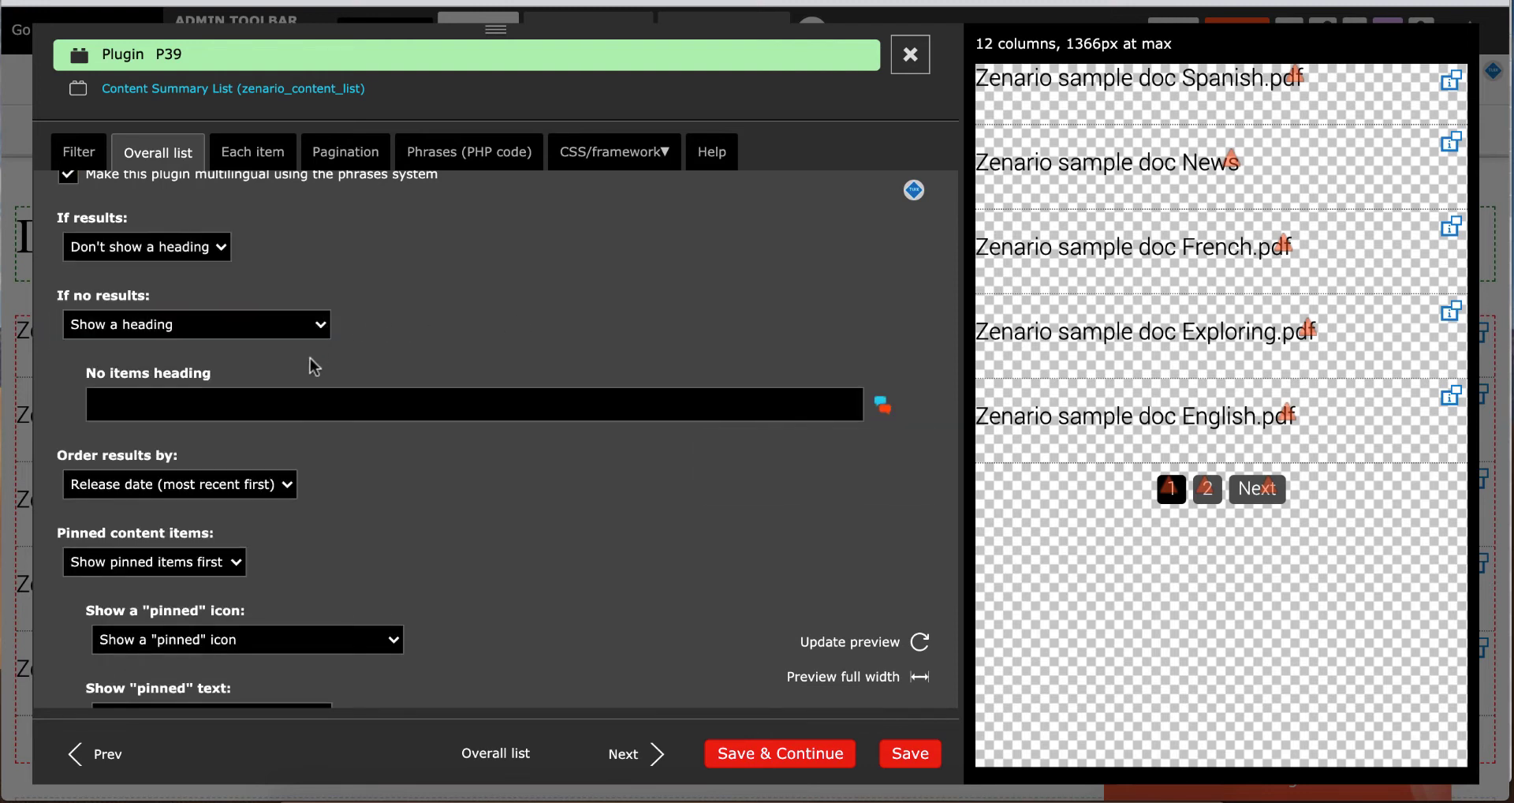
left_click(306, 405)
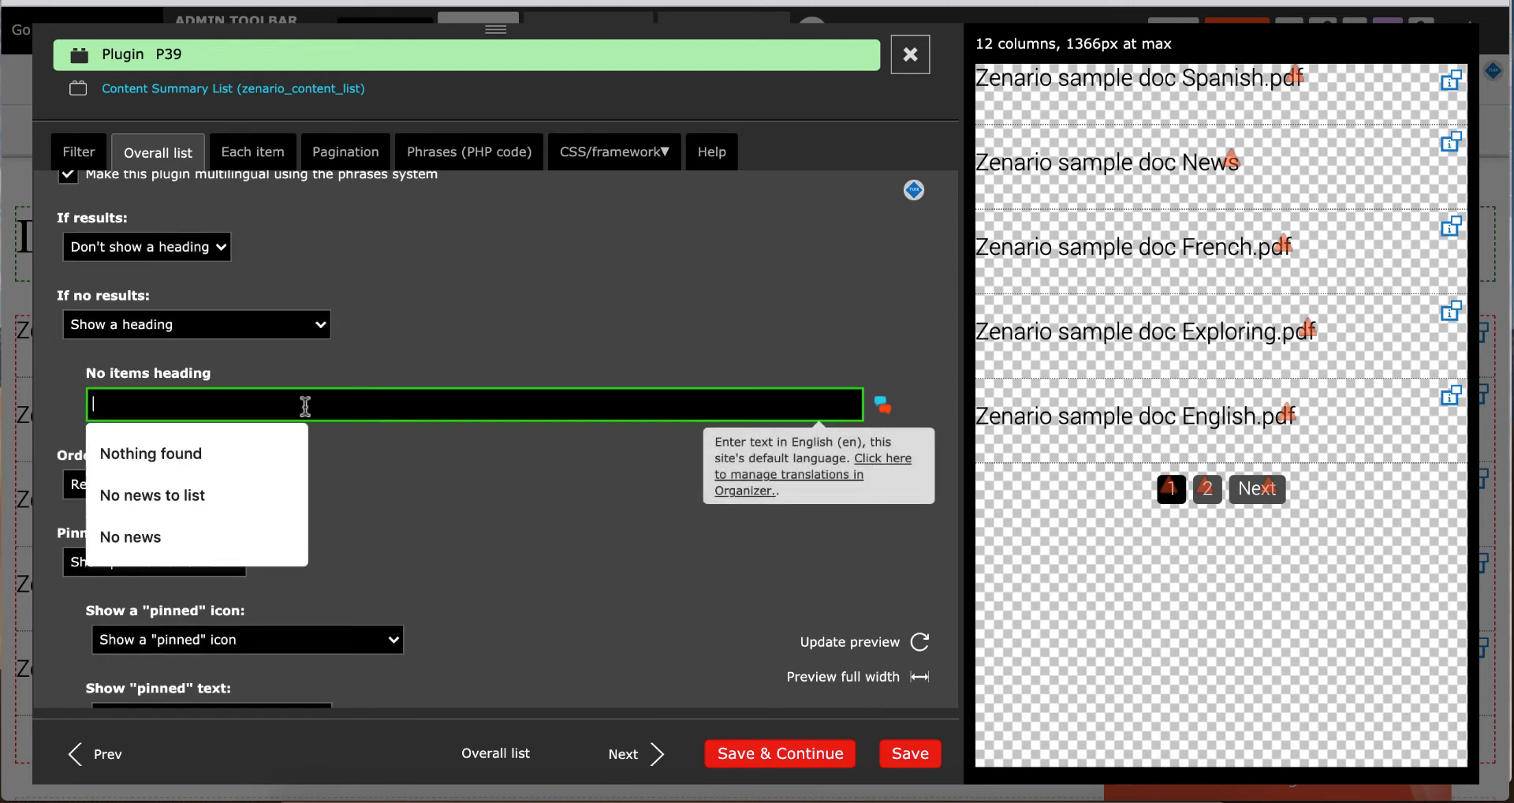
left_click(207, 461)
Order the document list's results by Title (alphabetically)
scroll(589, 526, "down", 1)
scroll(589, 526, "down", 1)
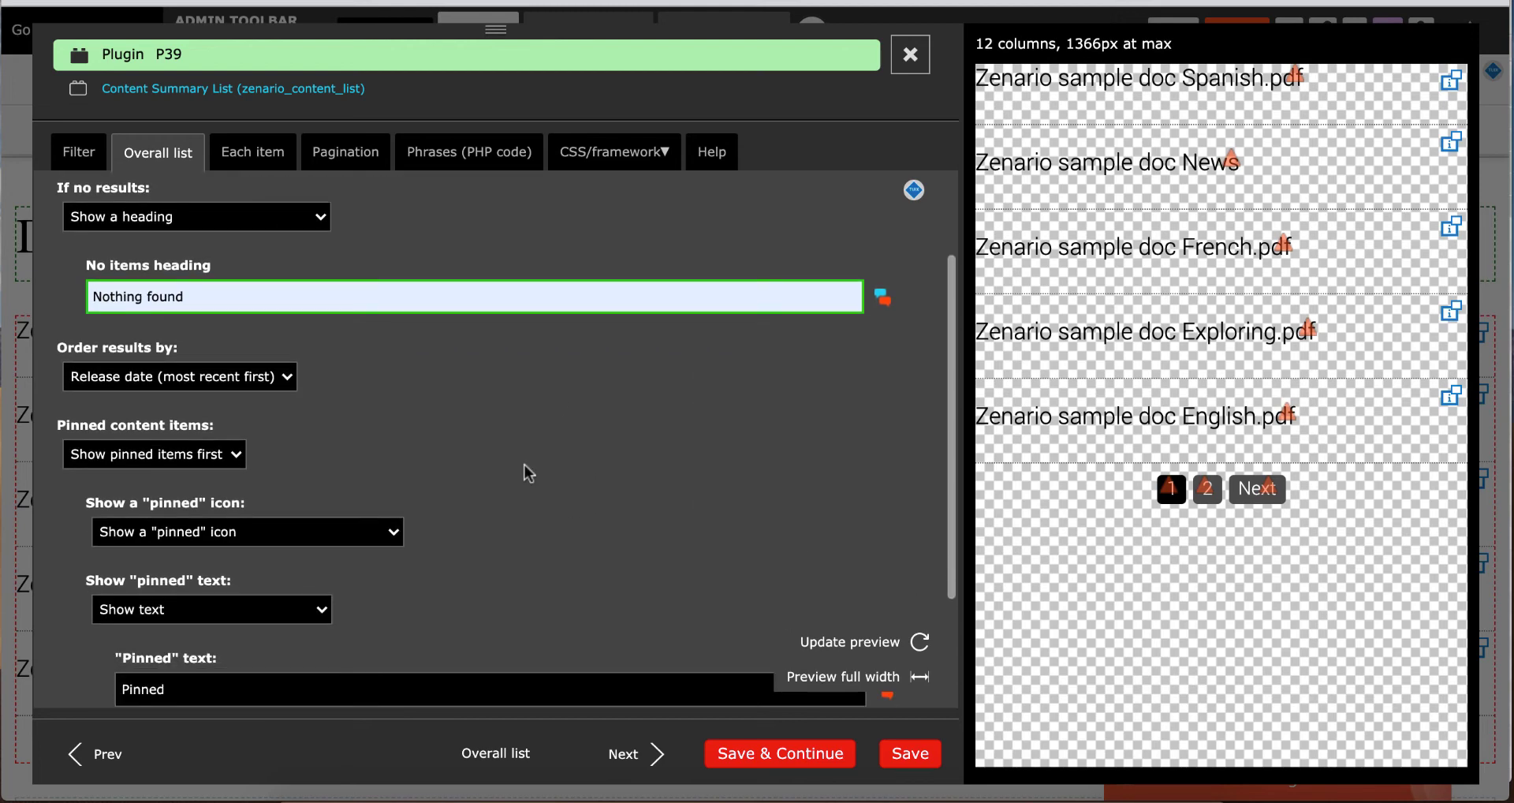
left_click(266, 376)
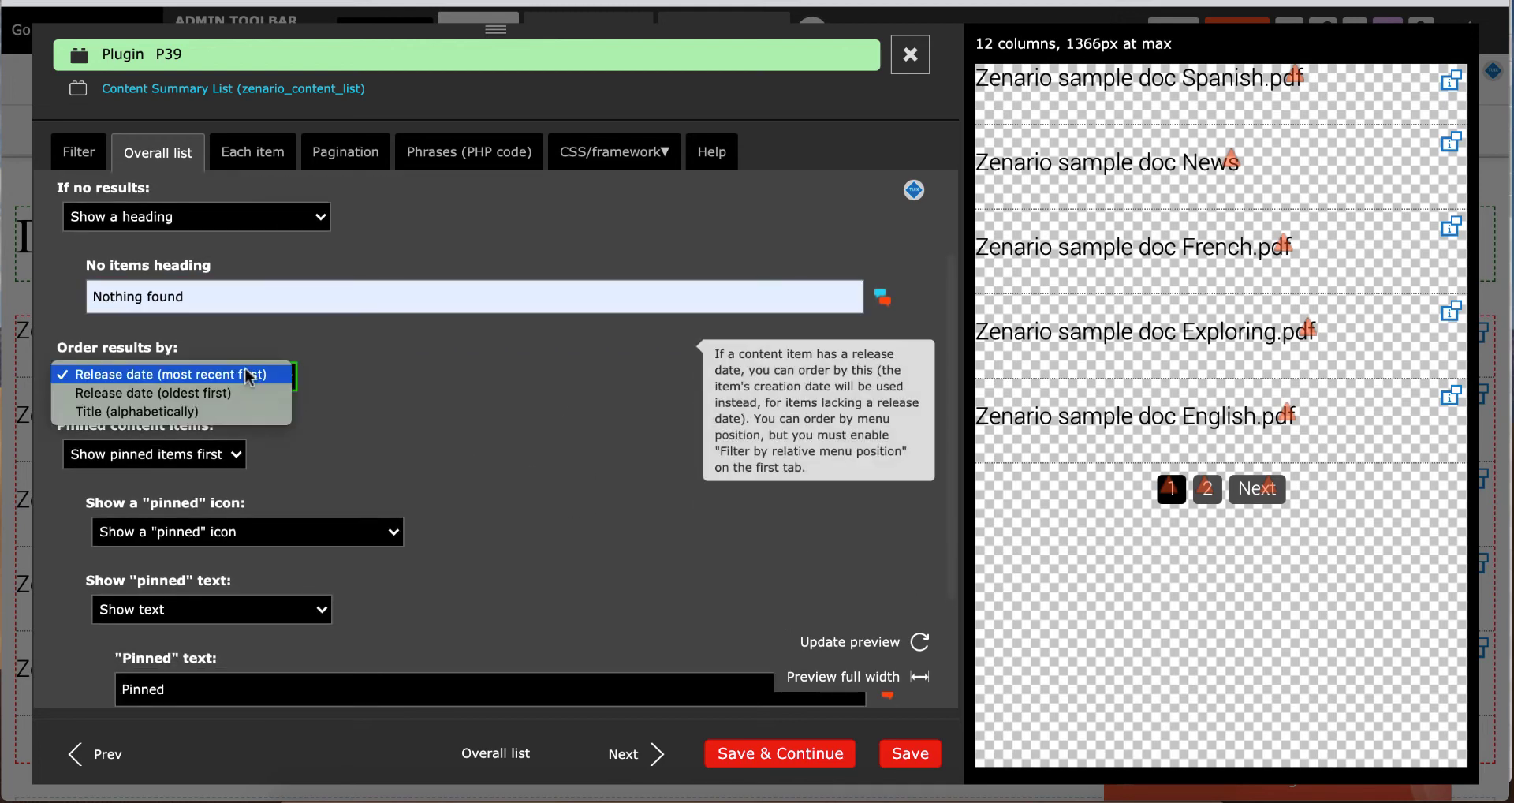
left_click(266, 411)
Review the pinned item options and enable showing the content item language for each listed item
scroll(473, 412, "down", 2)
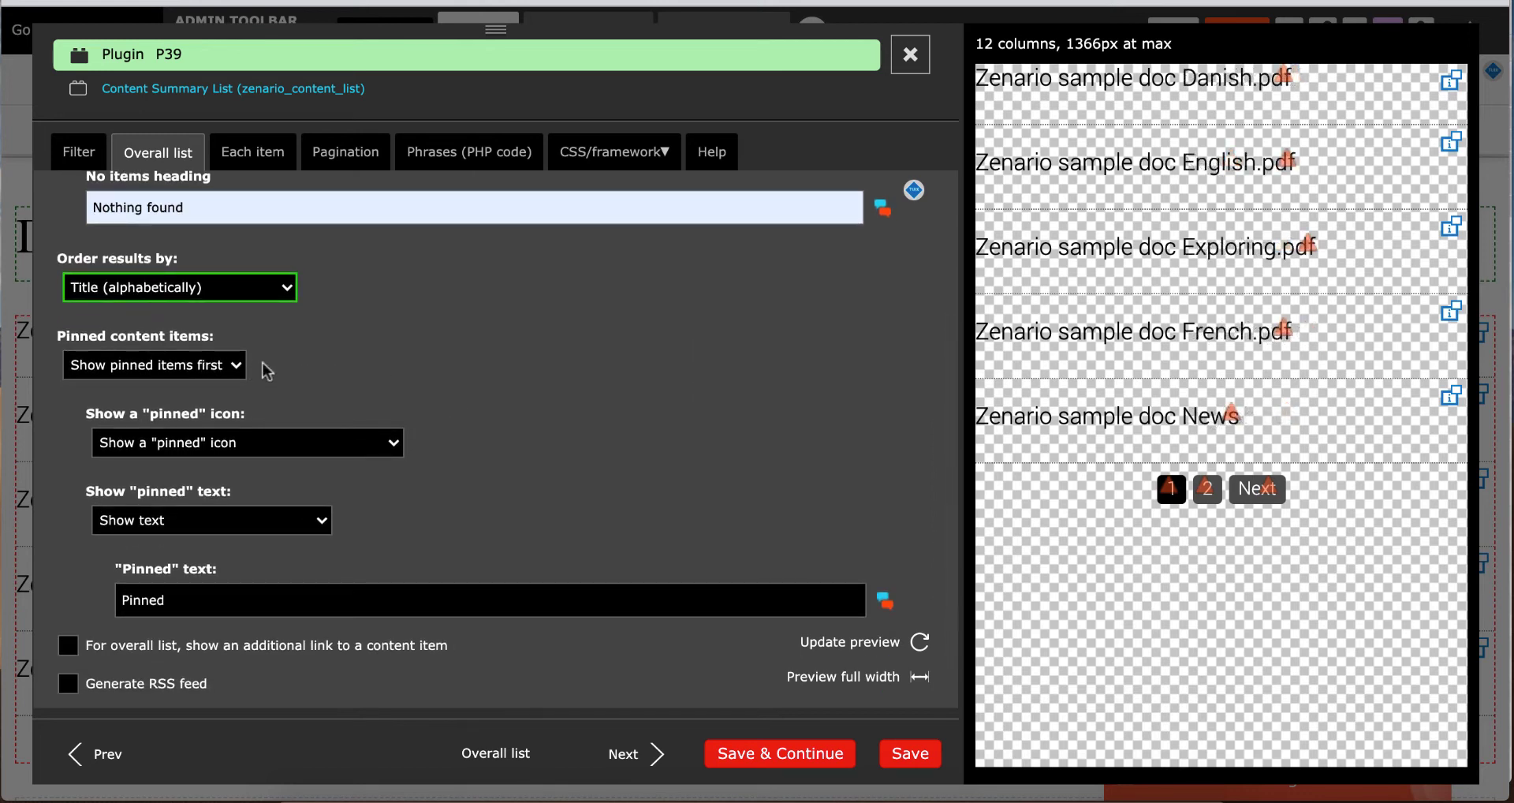
scroll(481, 392, "down", 2)
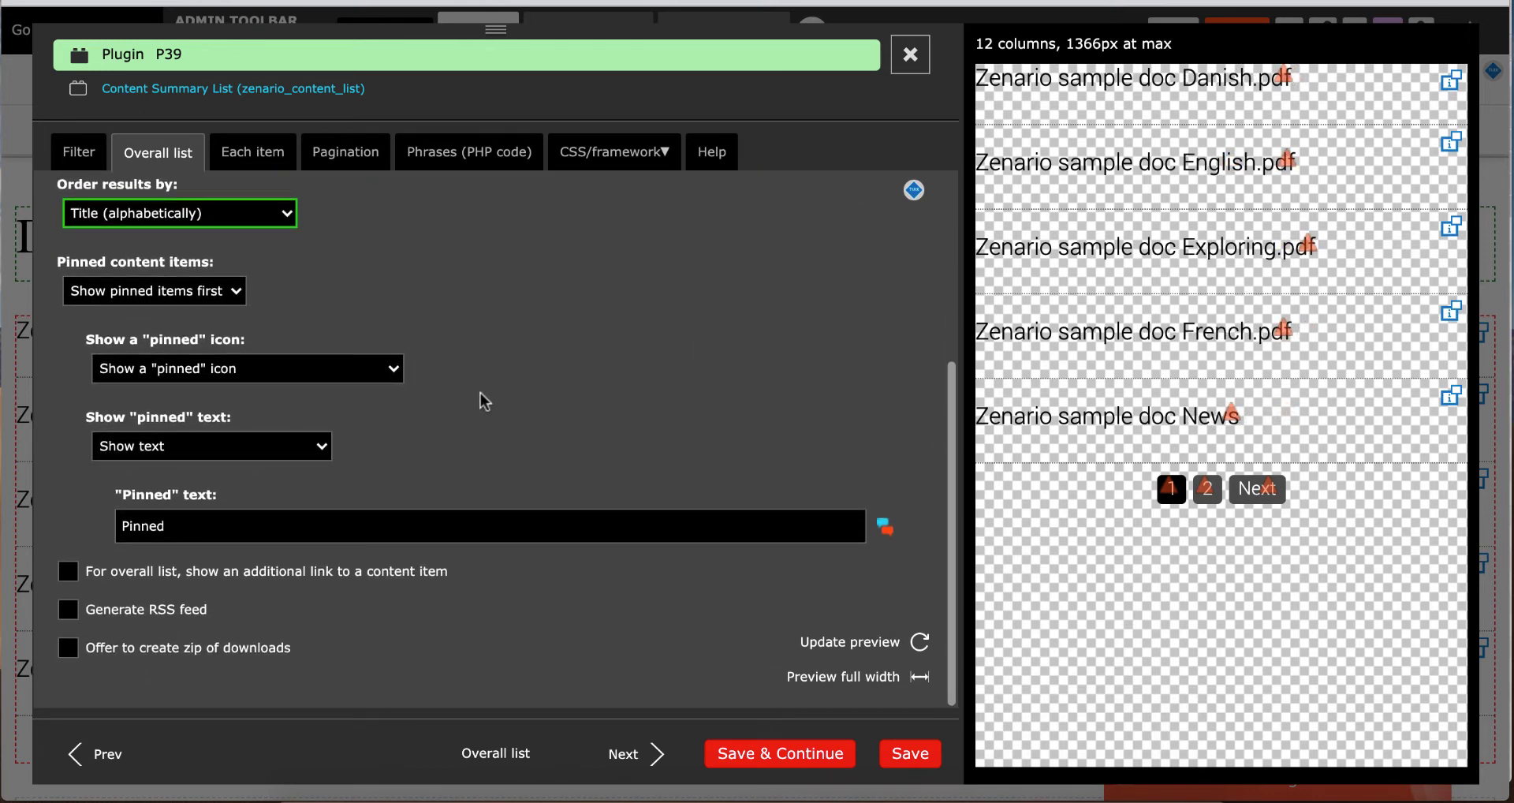
left_click(253, 152)
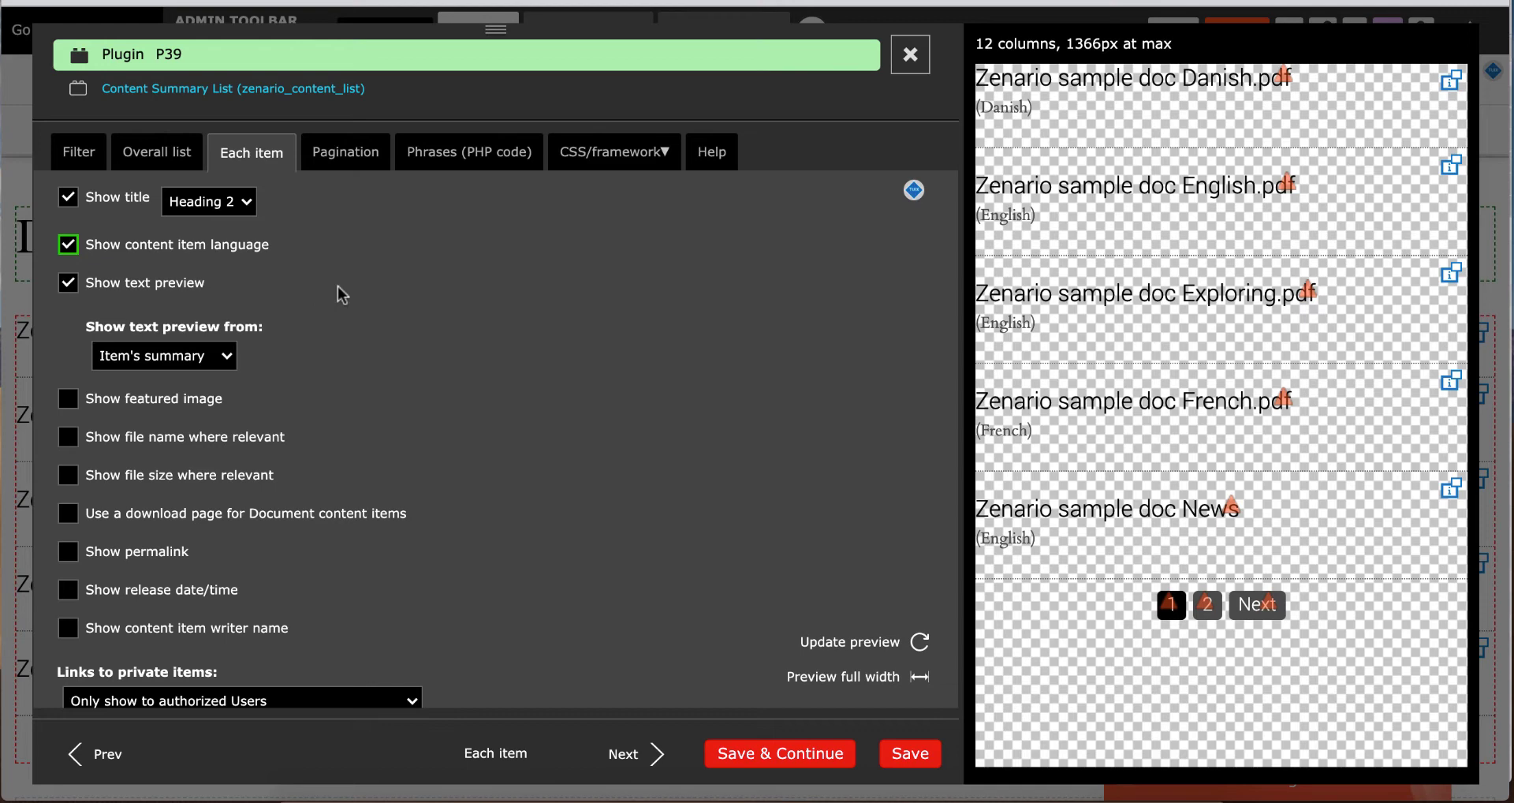
Show the featured image for each listed item, constrained by width to 150 pixels
left_click(68, 399)
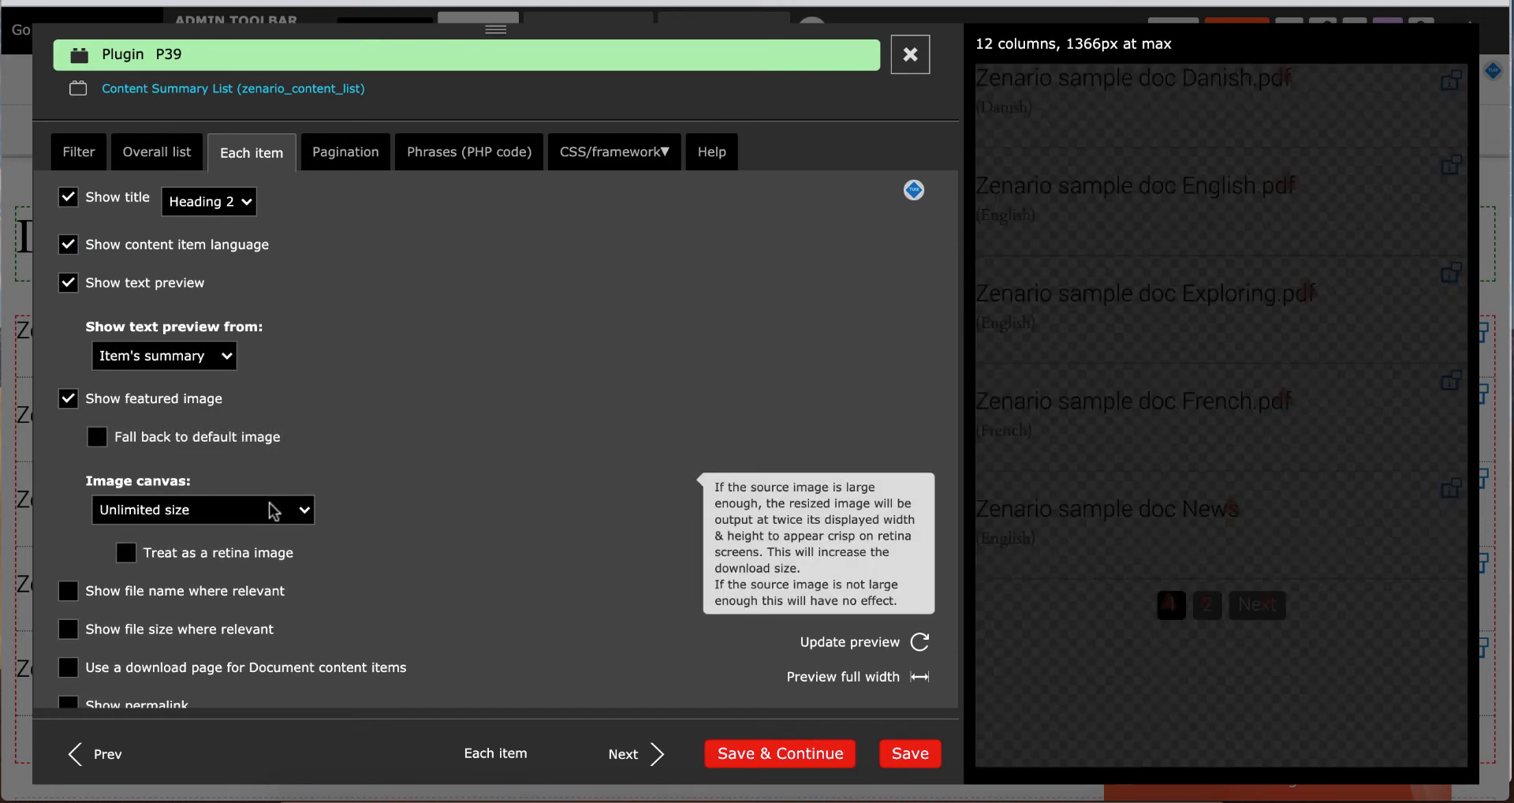
left_click(268, 510)
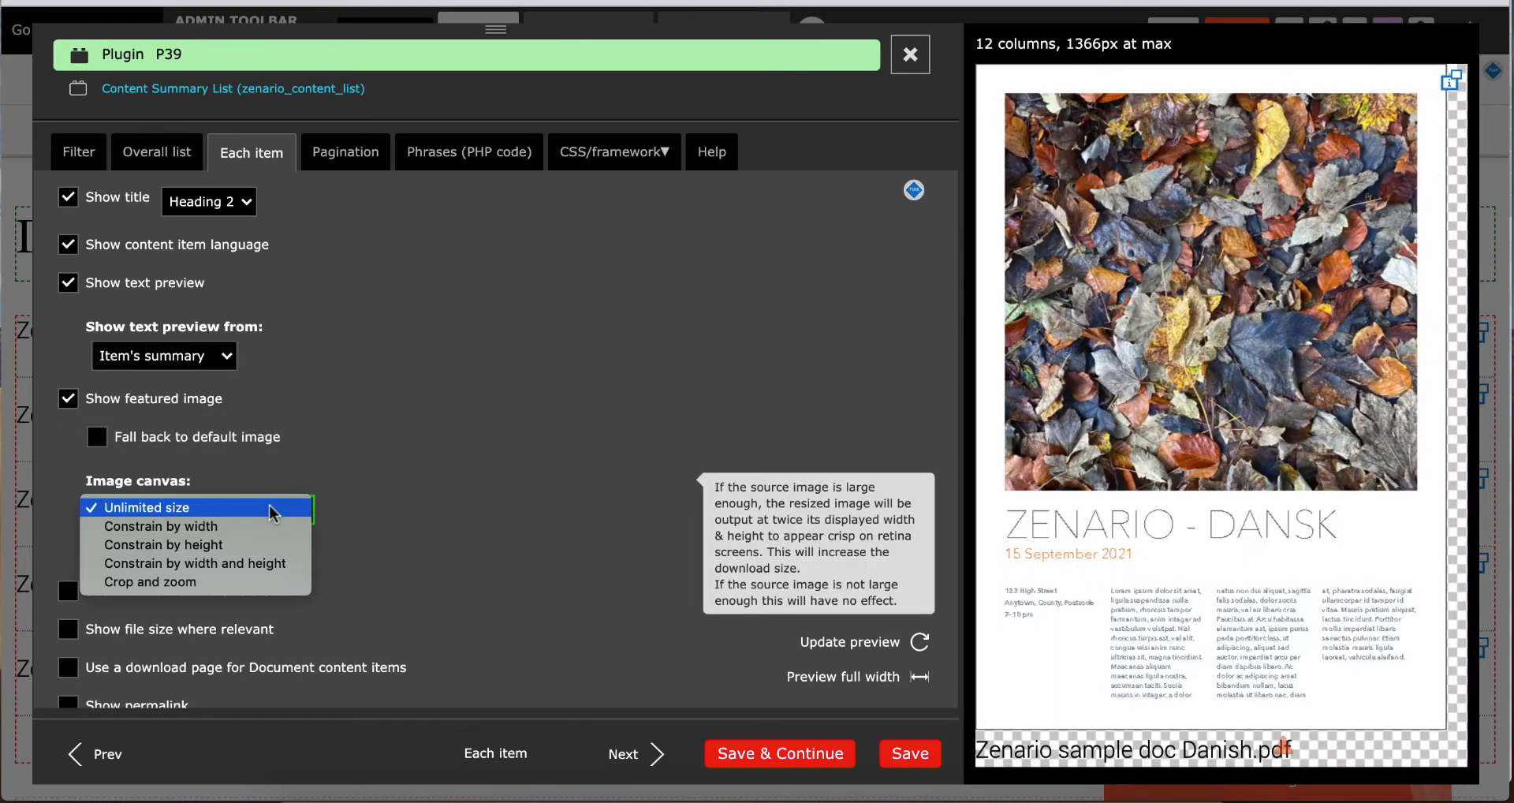
left_click(267, 531)
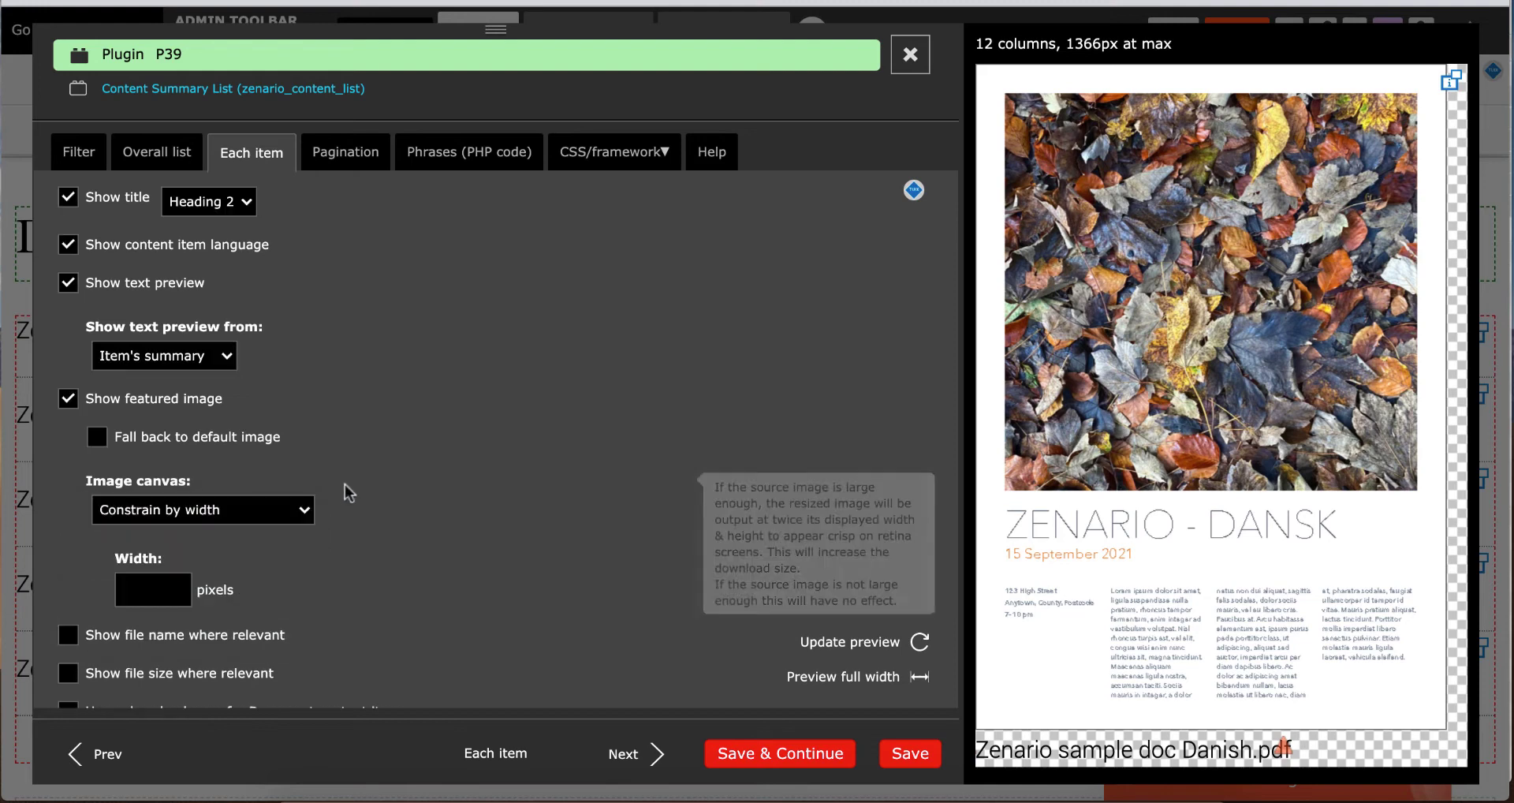
left_click(158, 593)
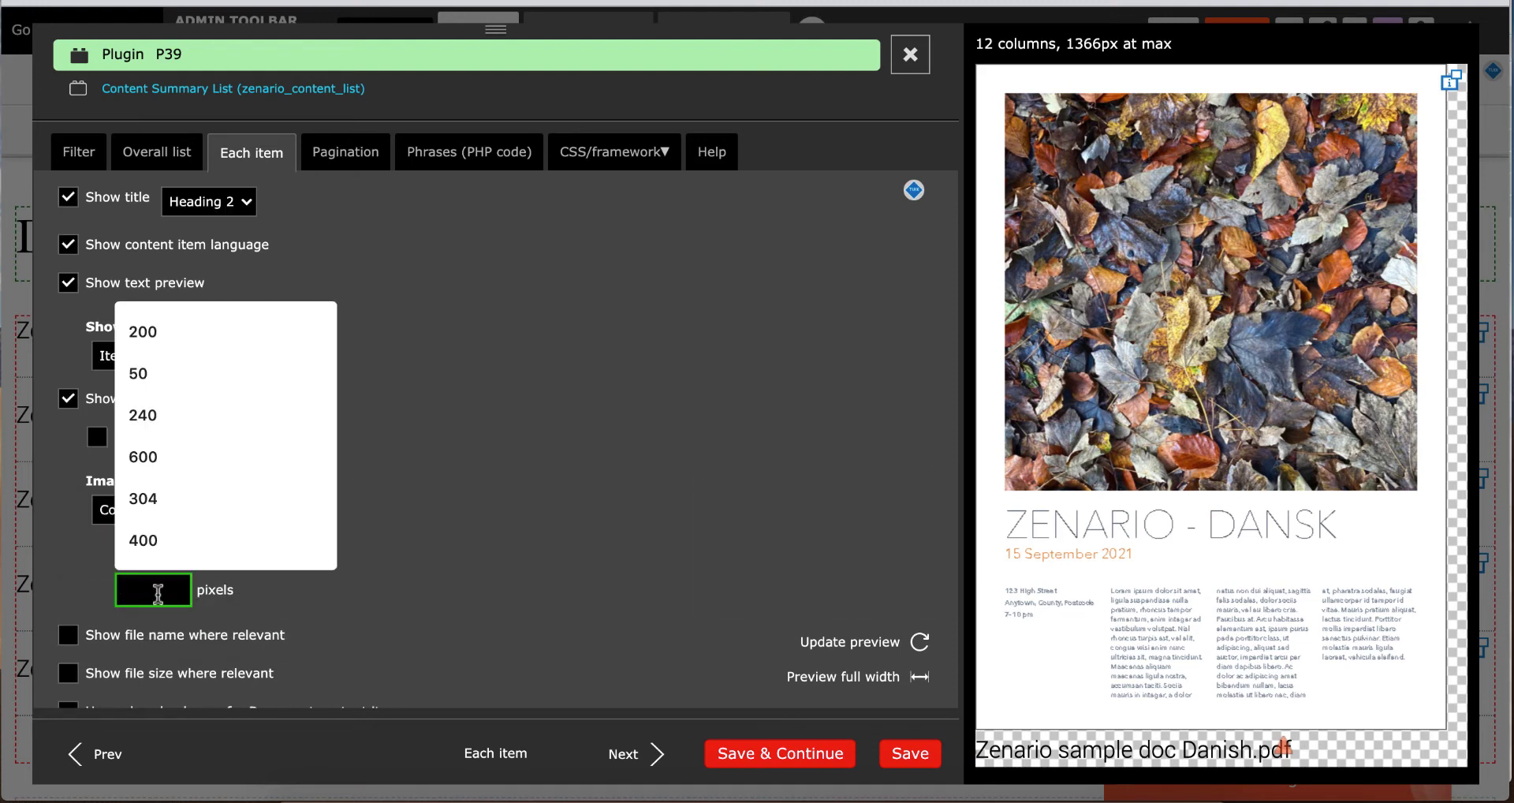
type("150")
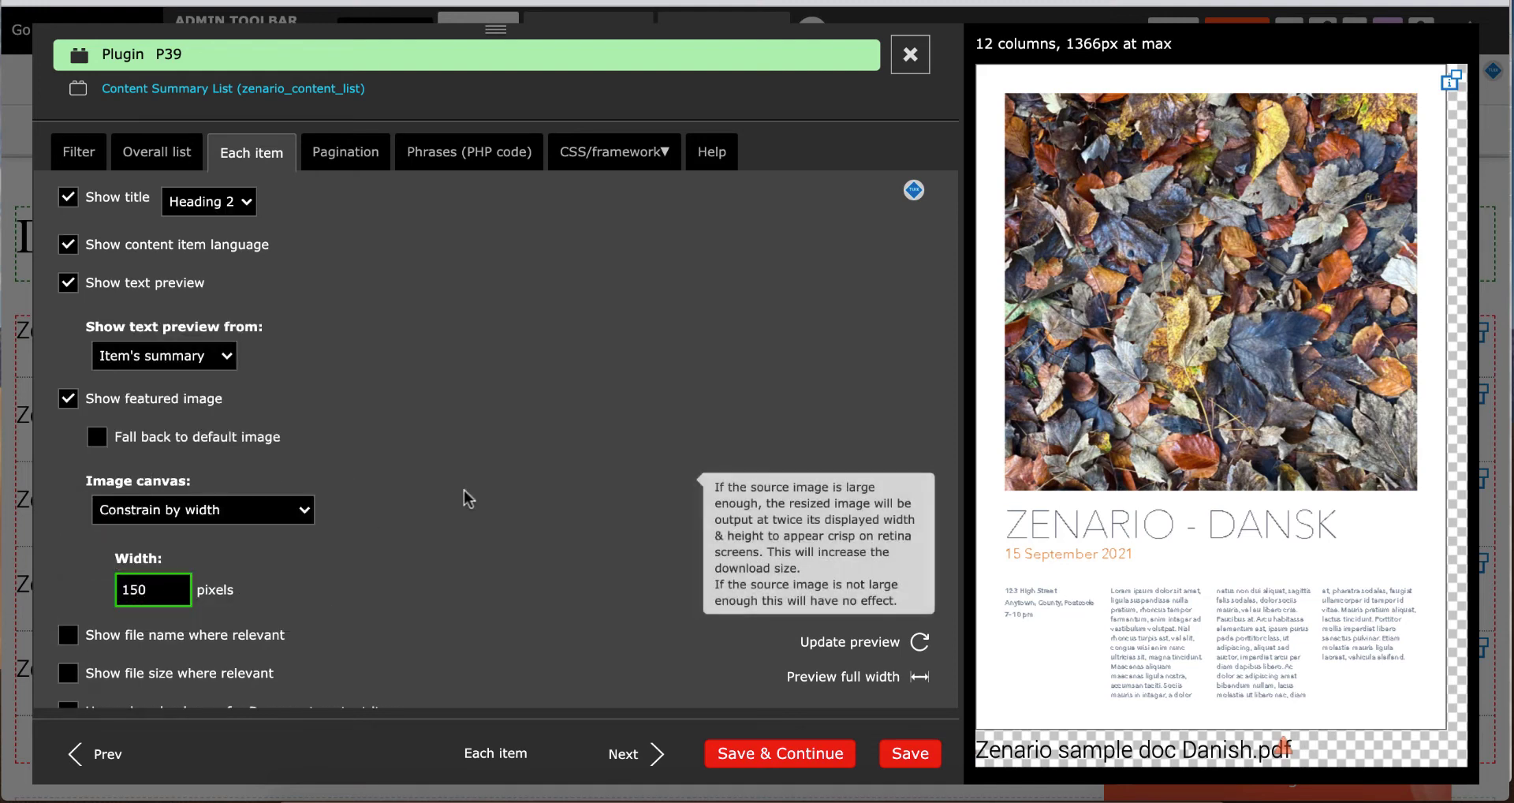
Review the remaining item options and preview the document list at full width
scroll(464, 490, "down", 1)
scroll(463, 490, "down", 3)
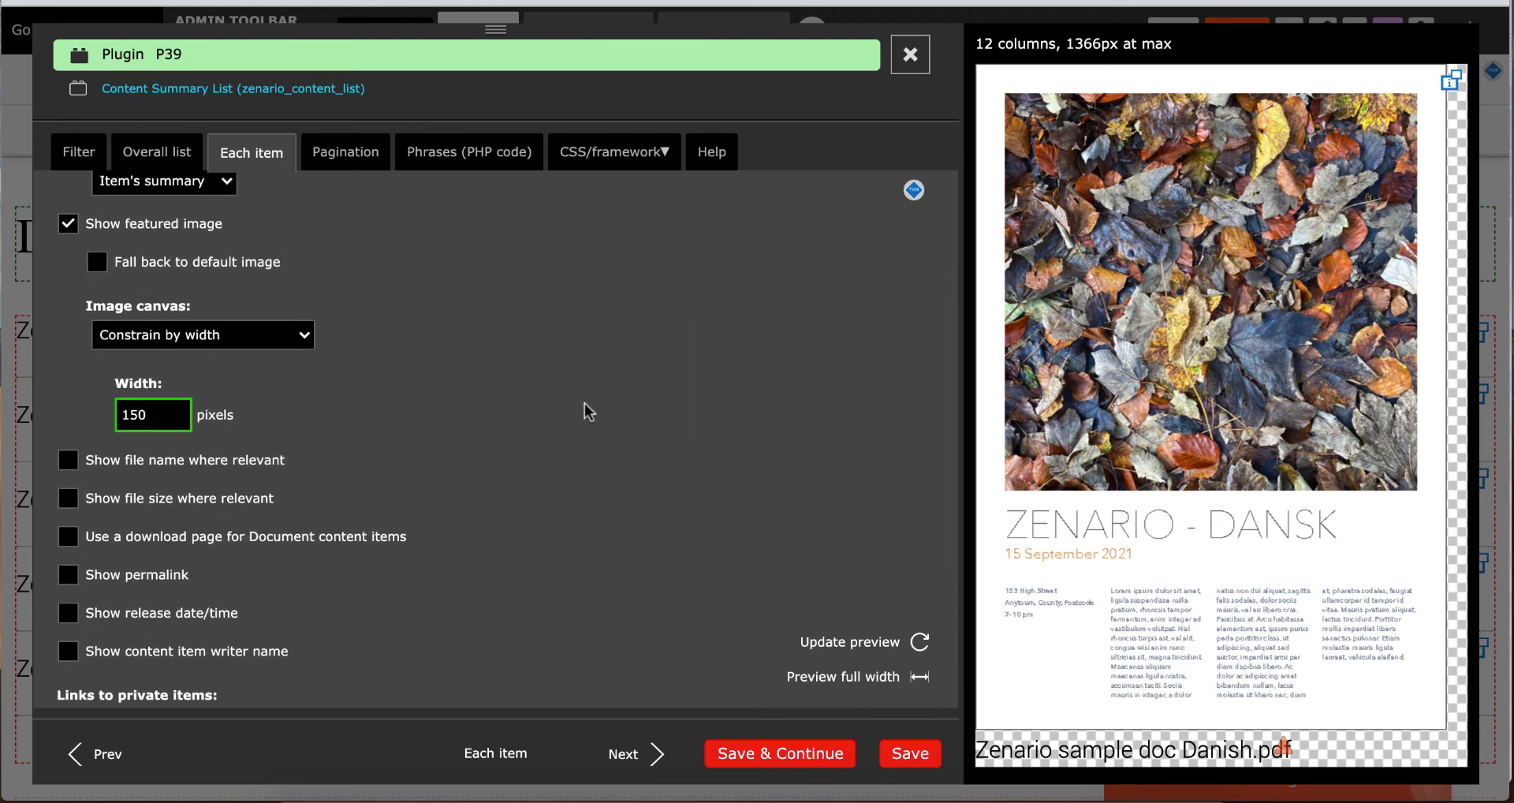
scroll(544, 454, "down", 2)
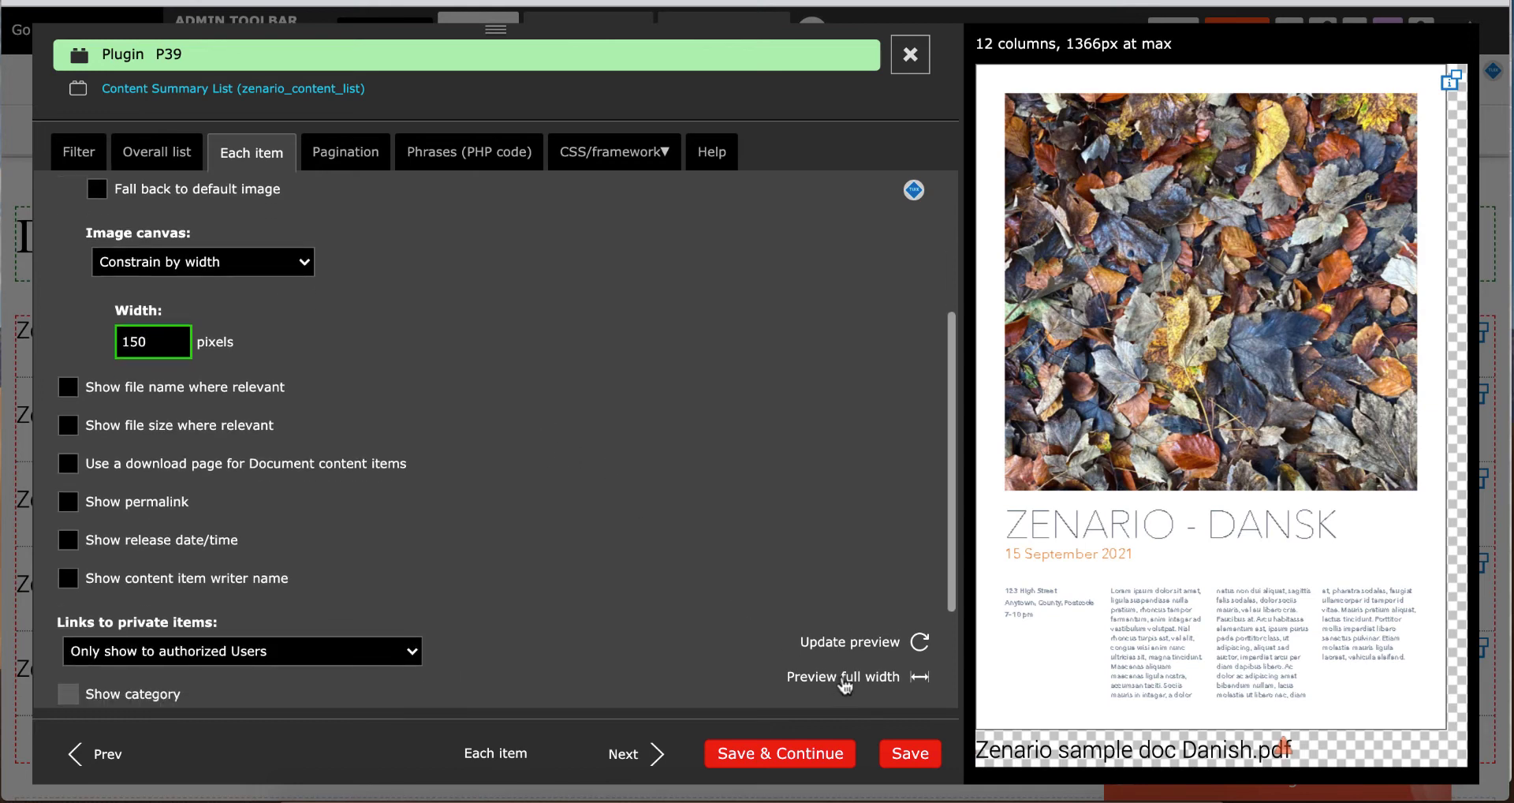
left_click(844, 679)
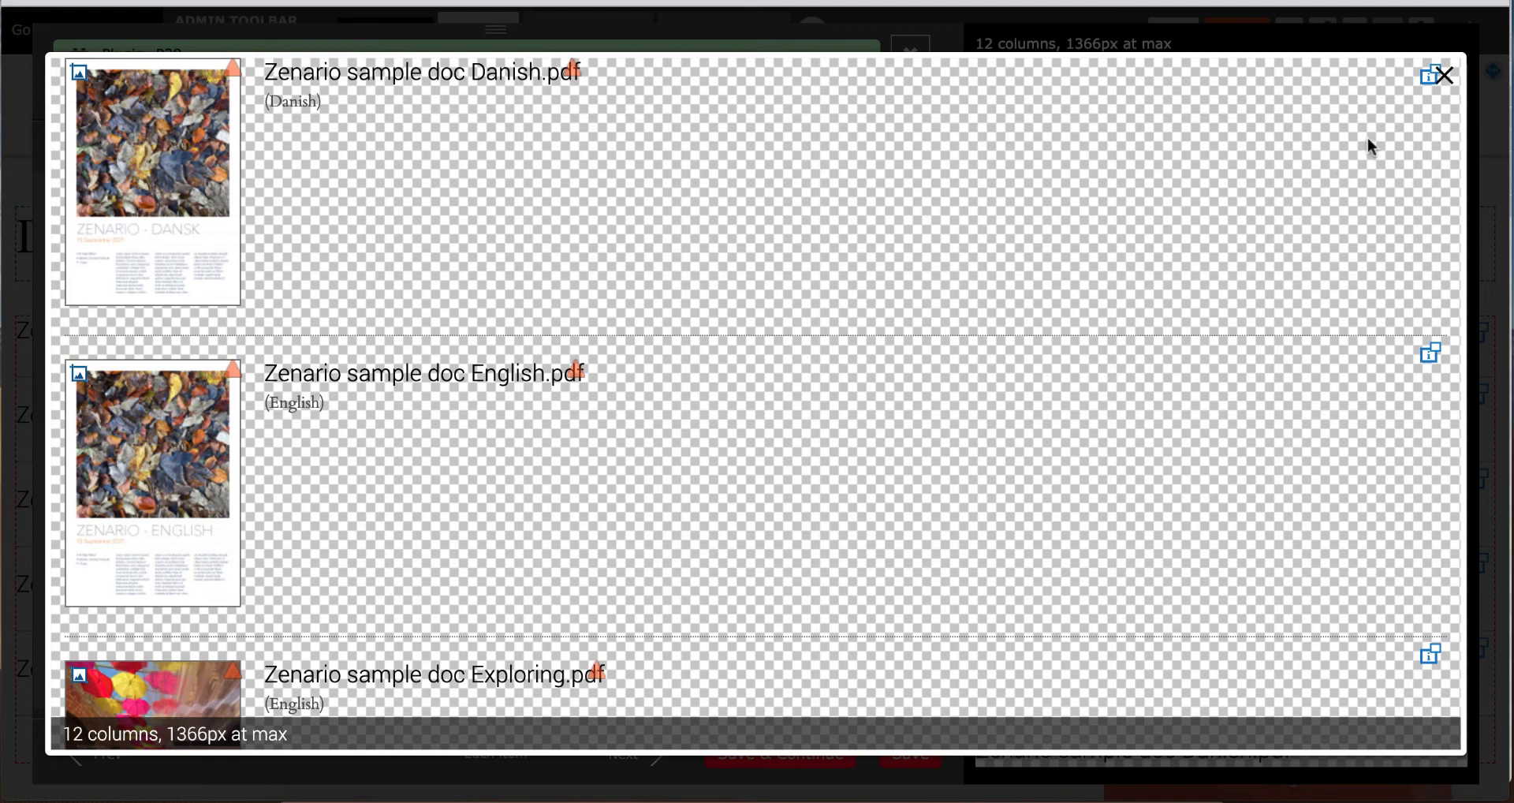
left_click(1446, 77)
Show each item's file size, permalink and release date in the Medium format, and save the plugin settings
left_click(68, 426)
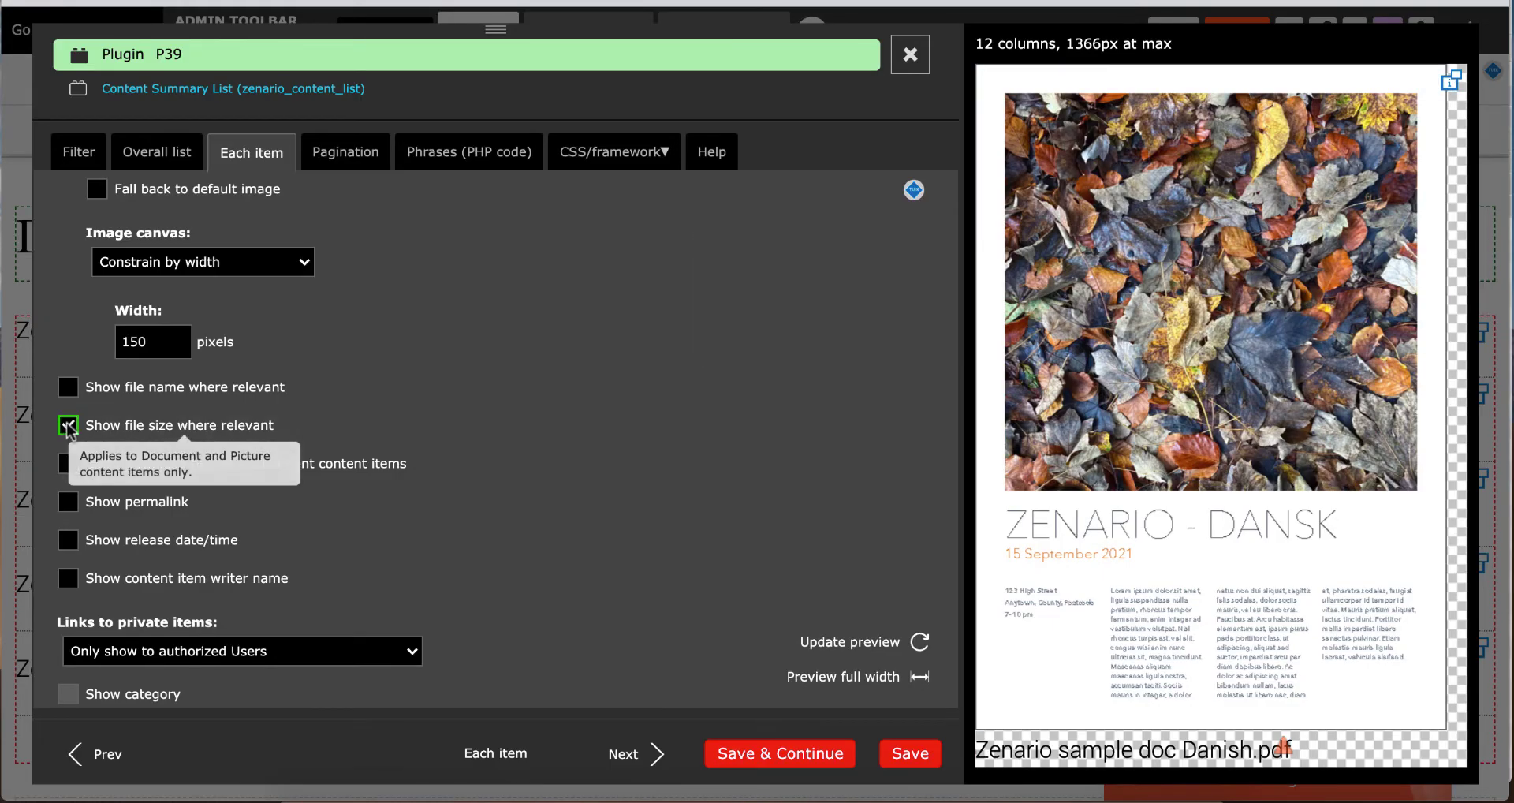
left_click(66, 506)
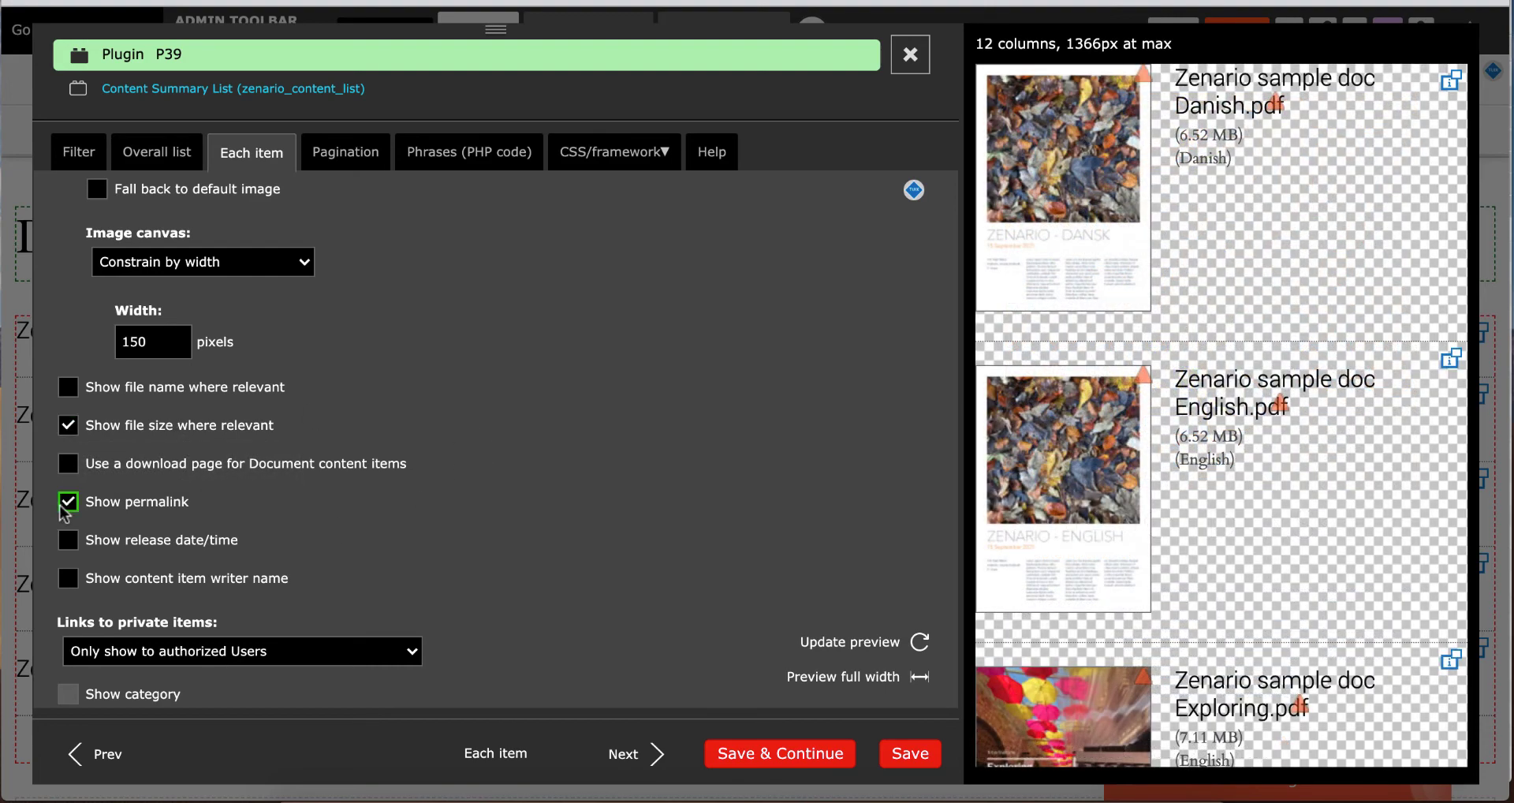
left_click(67, 543)
scroll(511, 450, "down", 4)
left_click(228, 464)
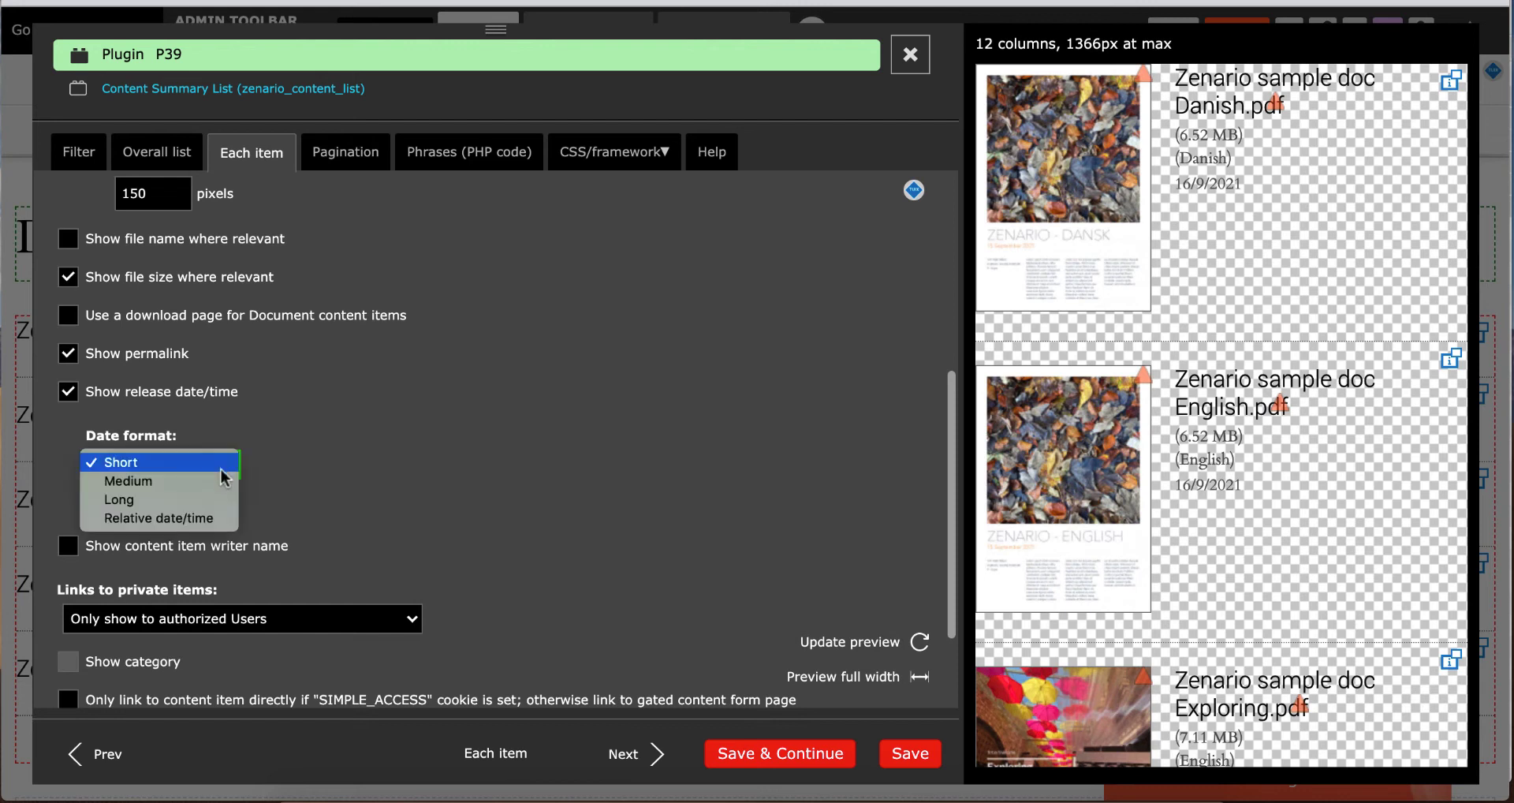
left_click(221, 484)
scroll(478, 438, "down", 2)
scroll(477, 434, "down", 3)
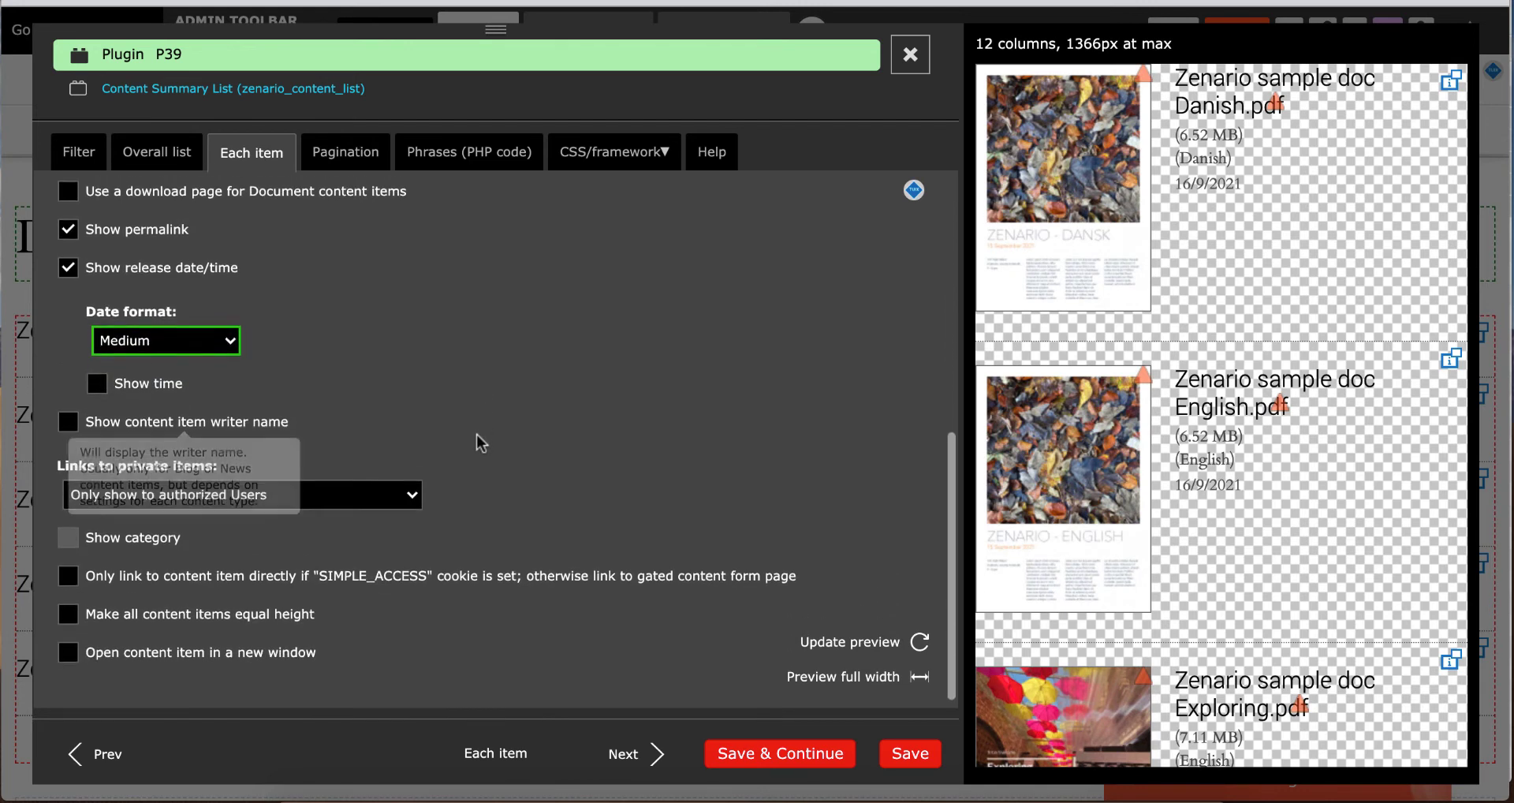
left_click(910, 756)
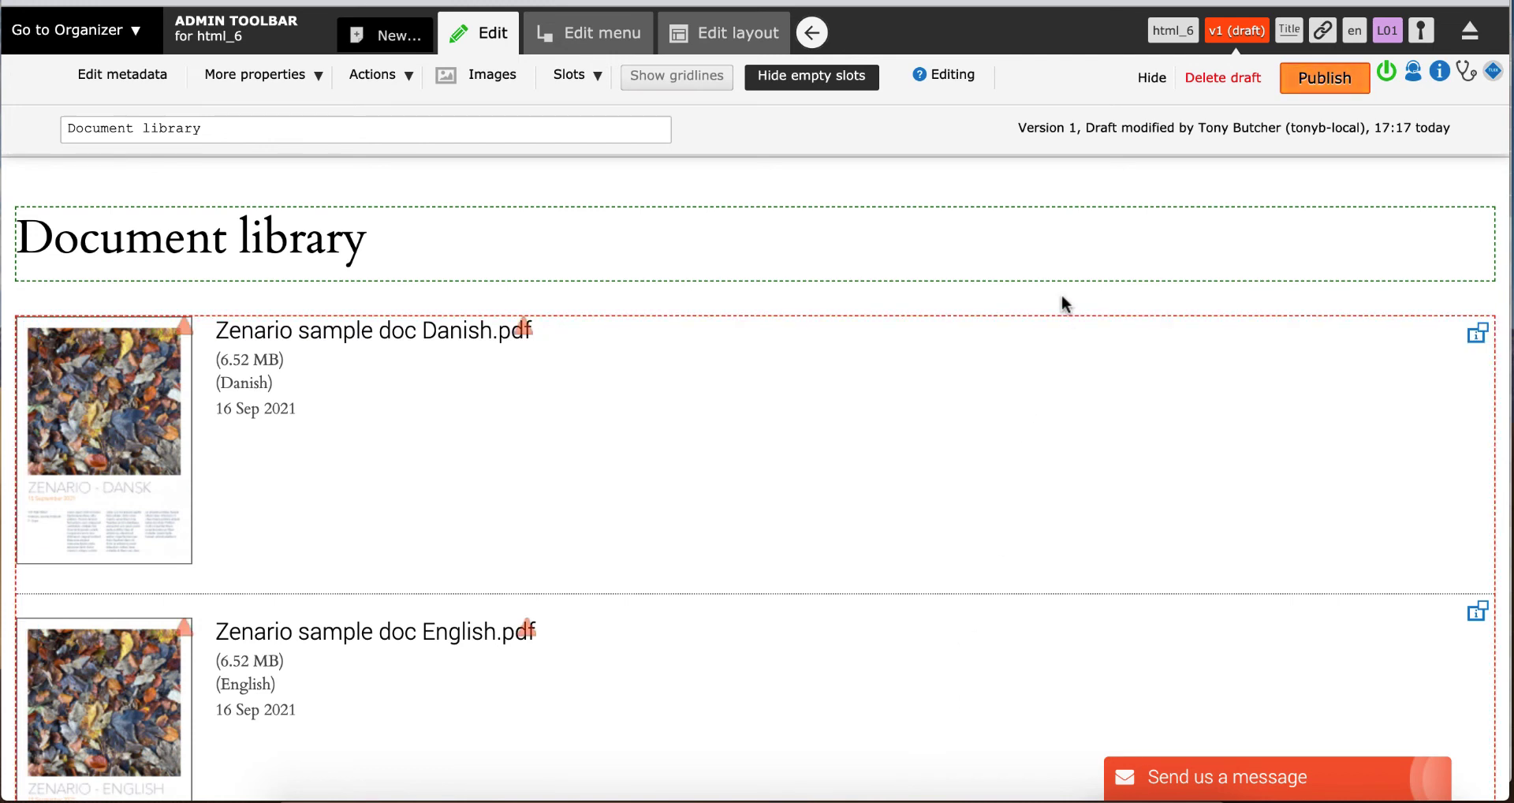
Check the updated document list on the "Document library" page and publish the page
scroll(1012, 335, "down", 3)
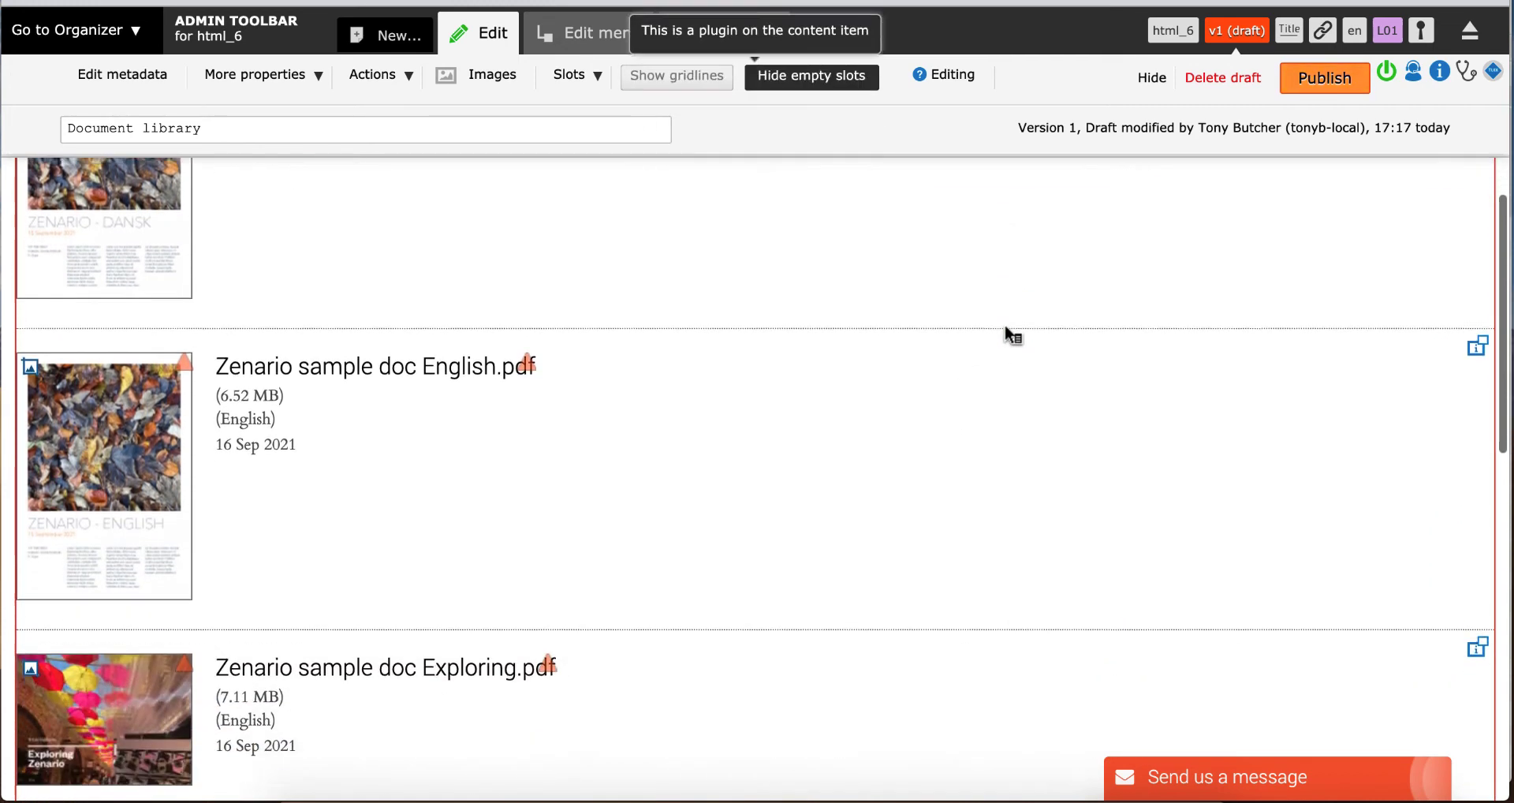
scroll(1011, 335, "down", 4)
scroll(1006, 329, "down", 4)
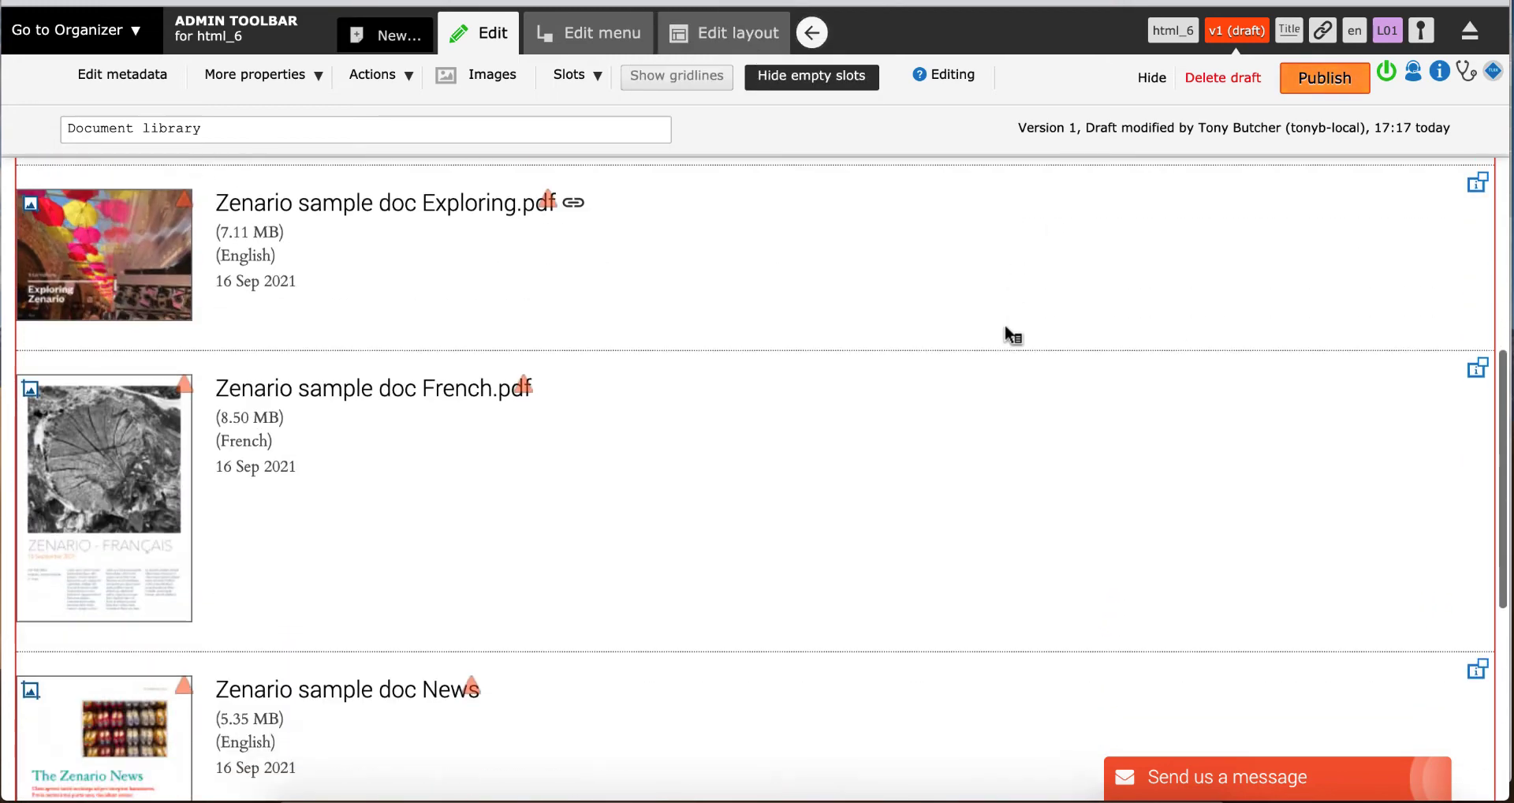
scroll(1002, 335, "up", 12)
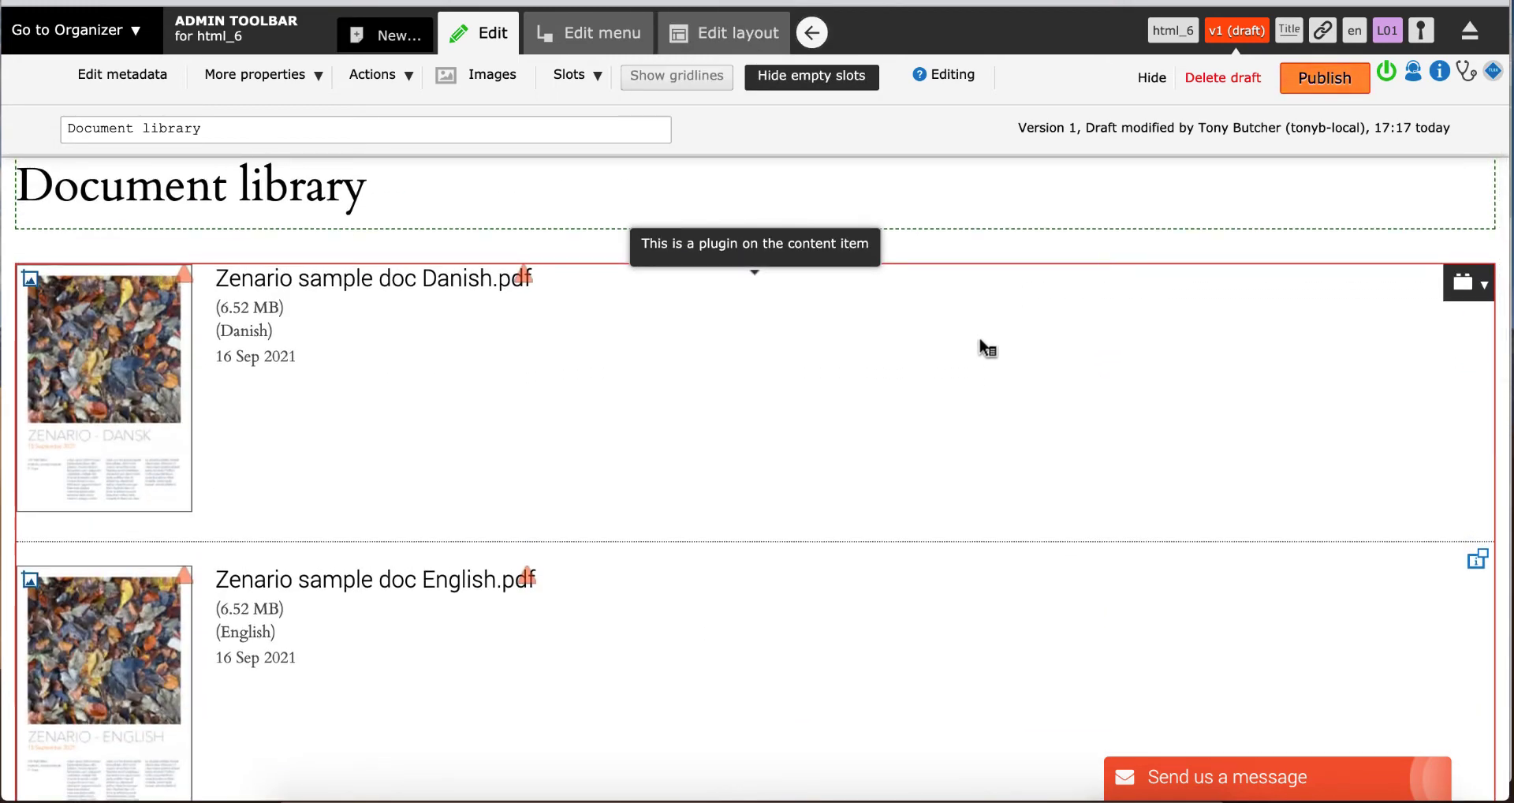
left_click(813, 33)
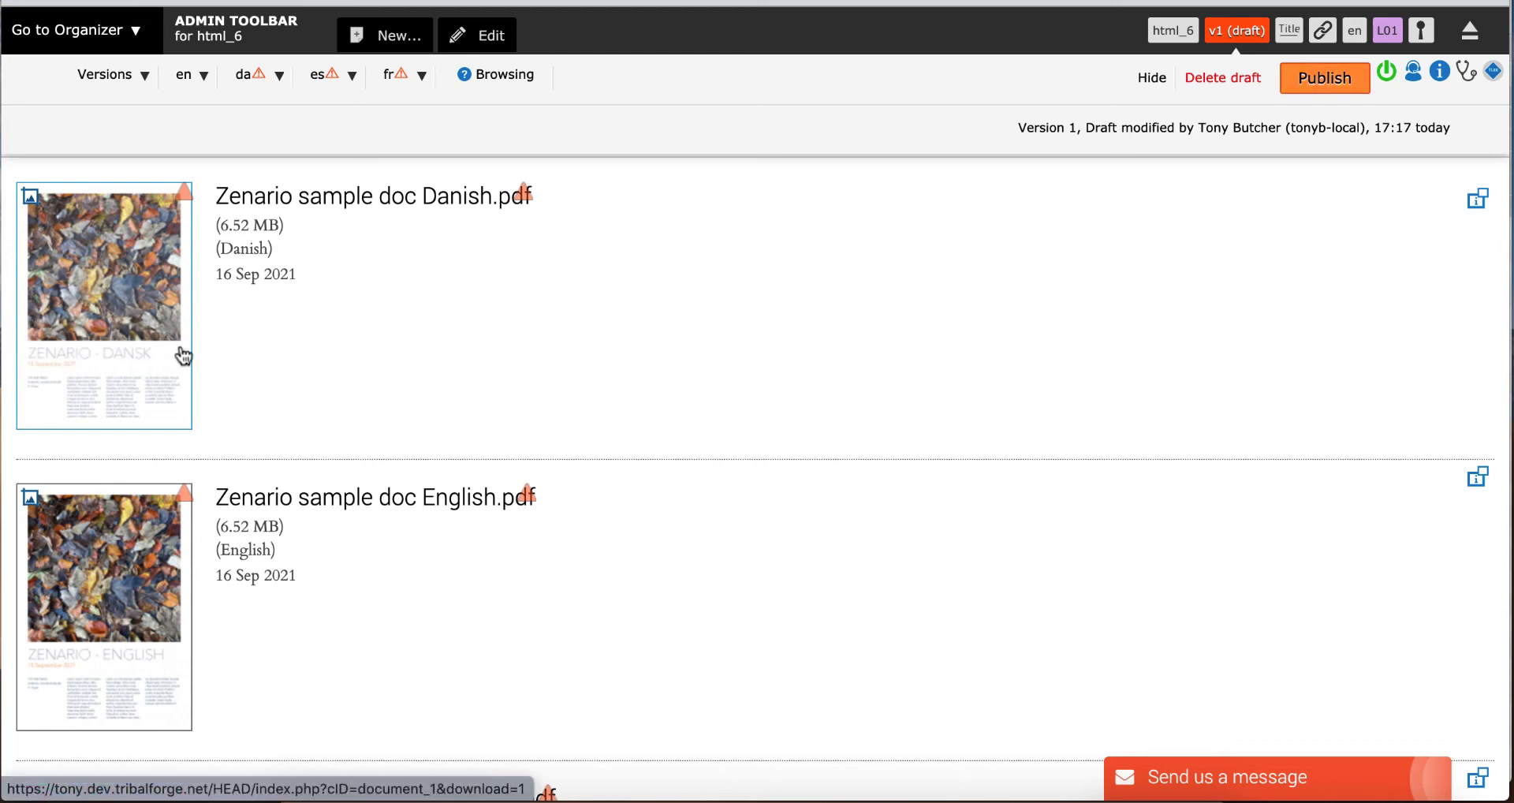
left_click(1325, 79)
left_click(1128, 543)
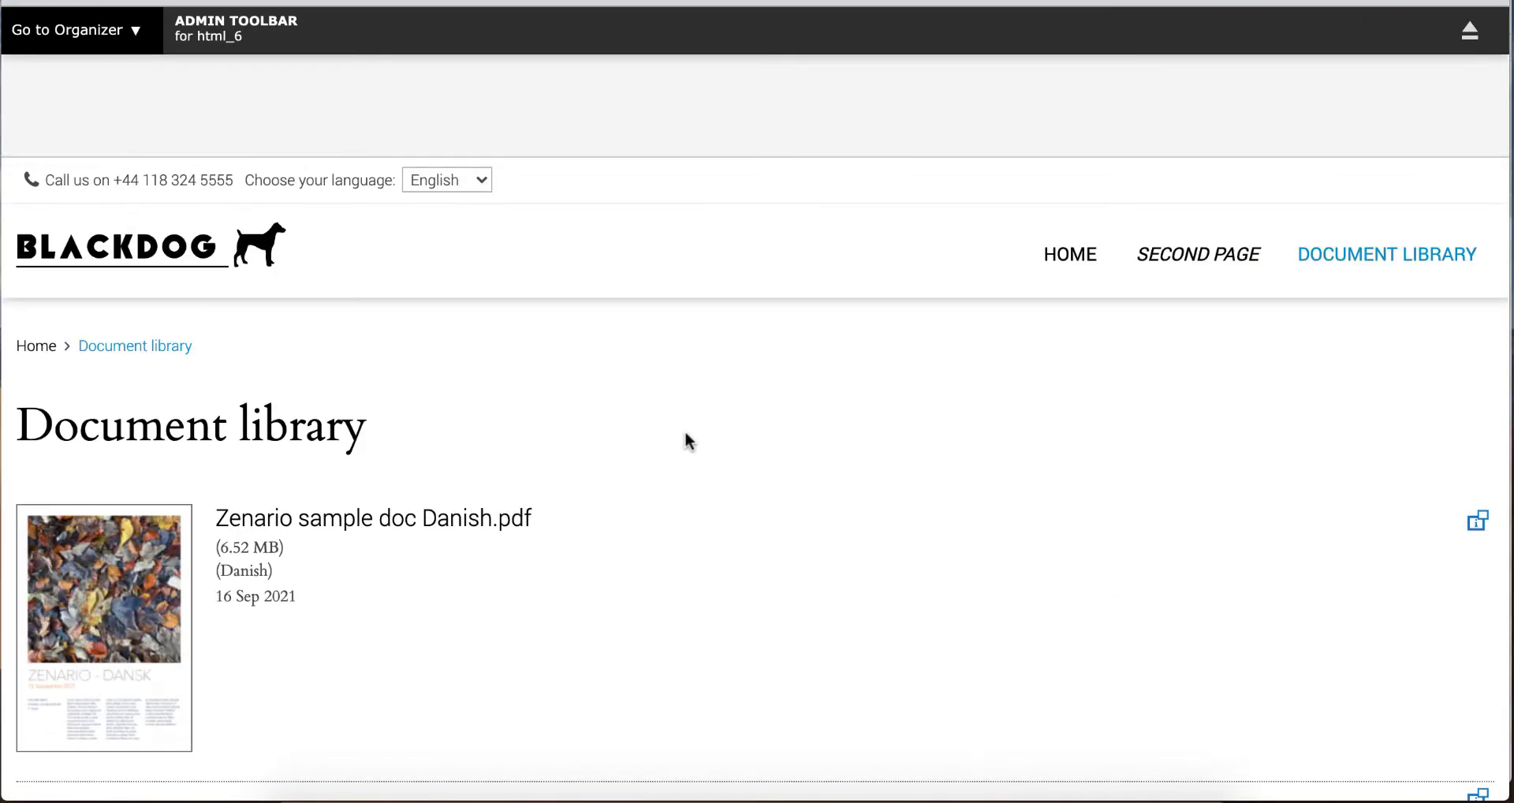
Add the summary "Nice document in Danish" to the metadata of "Zenario sample doc Danish.pdf" and save it
scroll(685, 434, "down", 3)
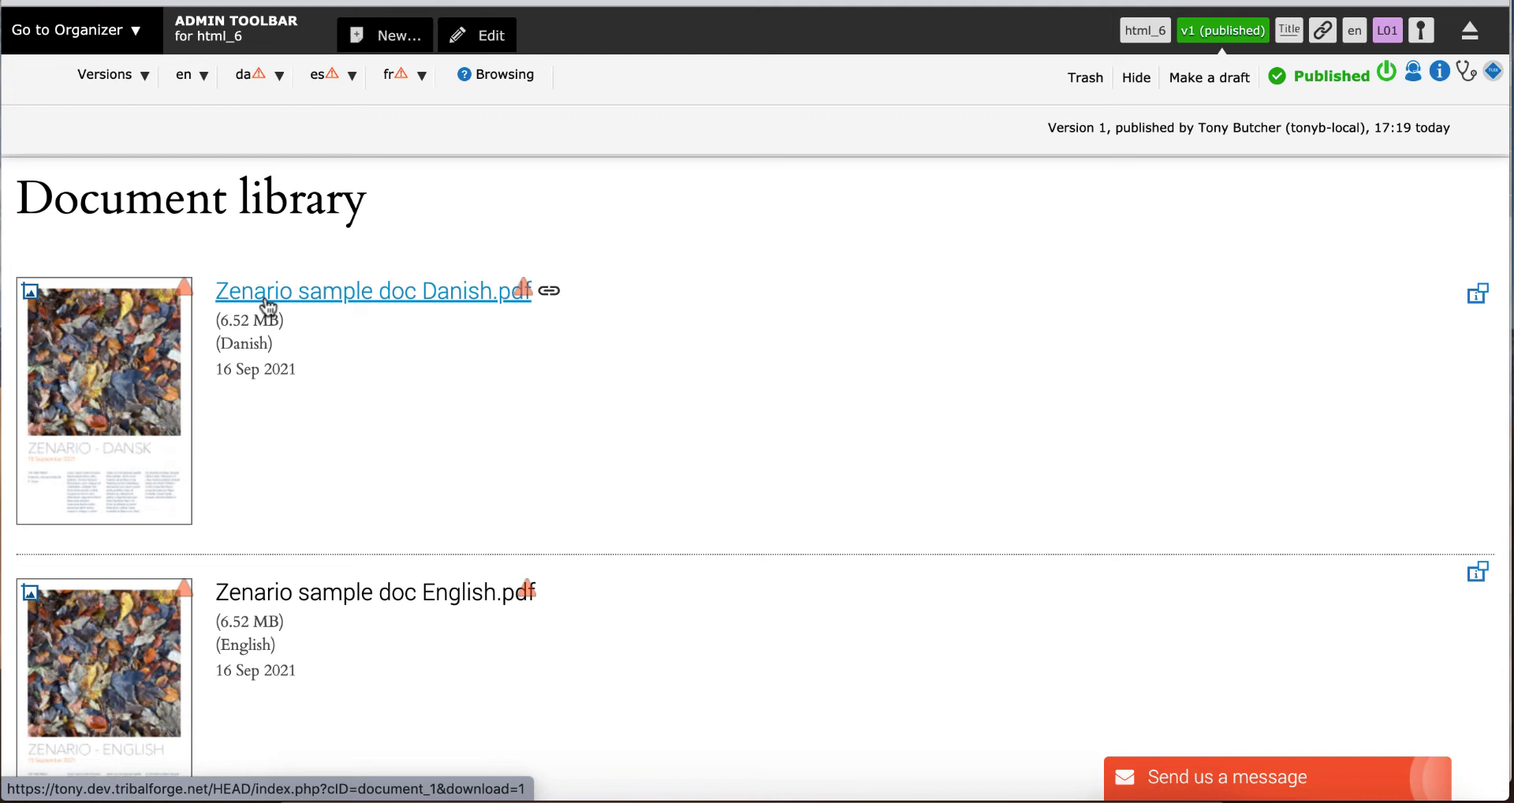
left_click(1478, 300)
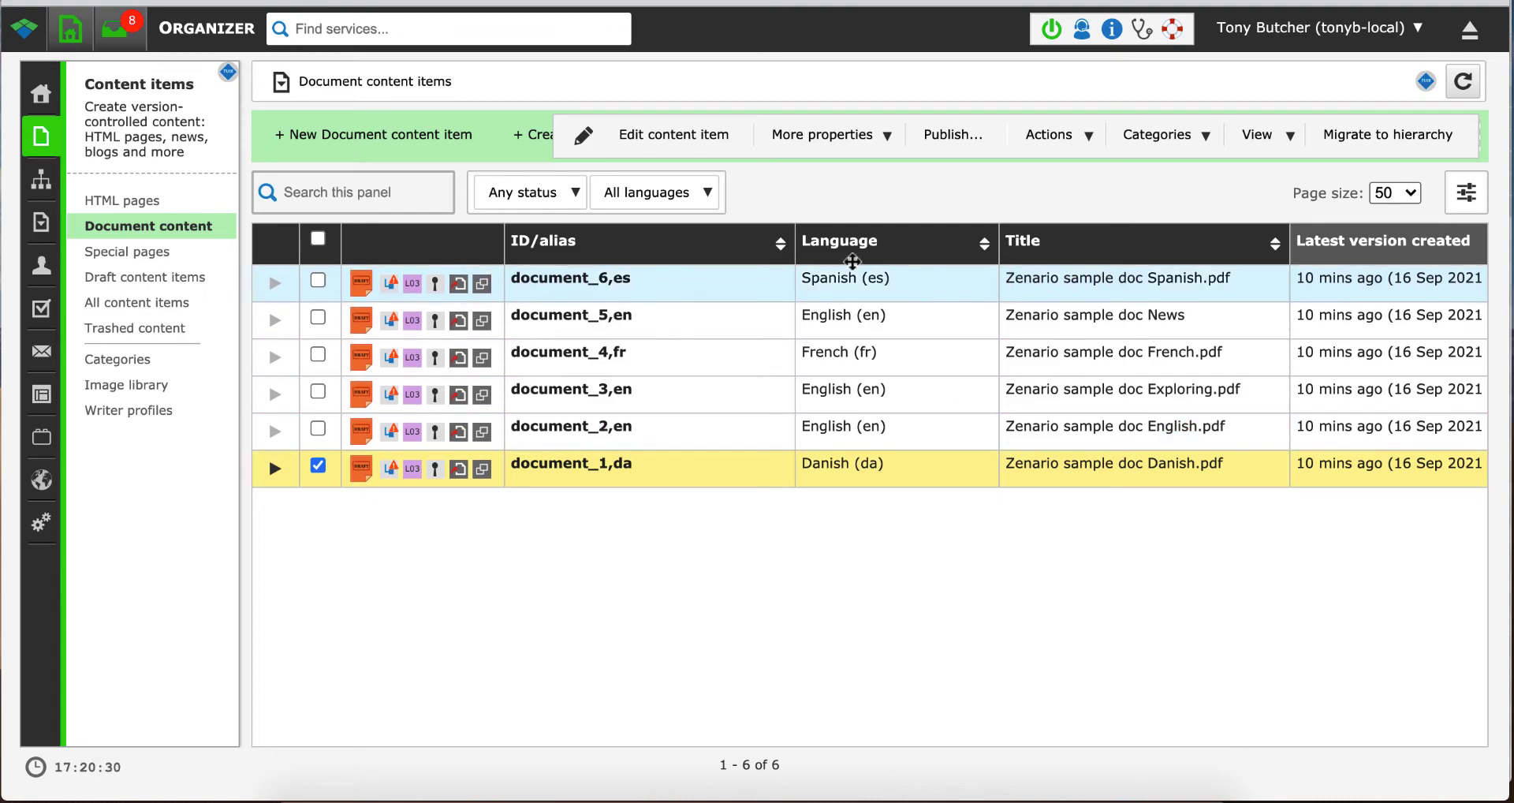
left_click(612, 142)
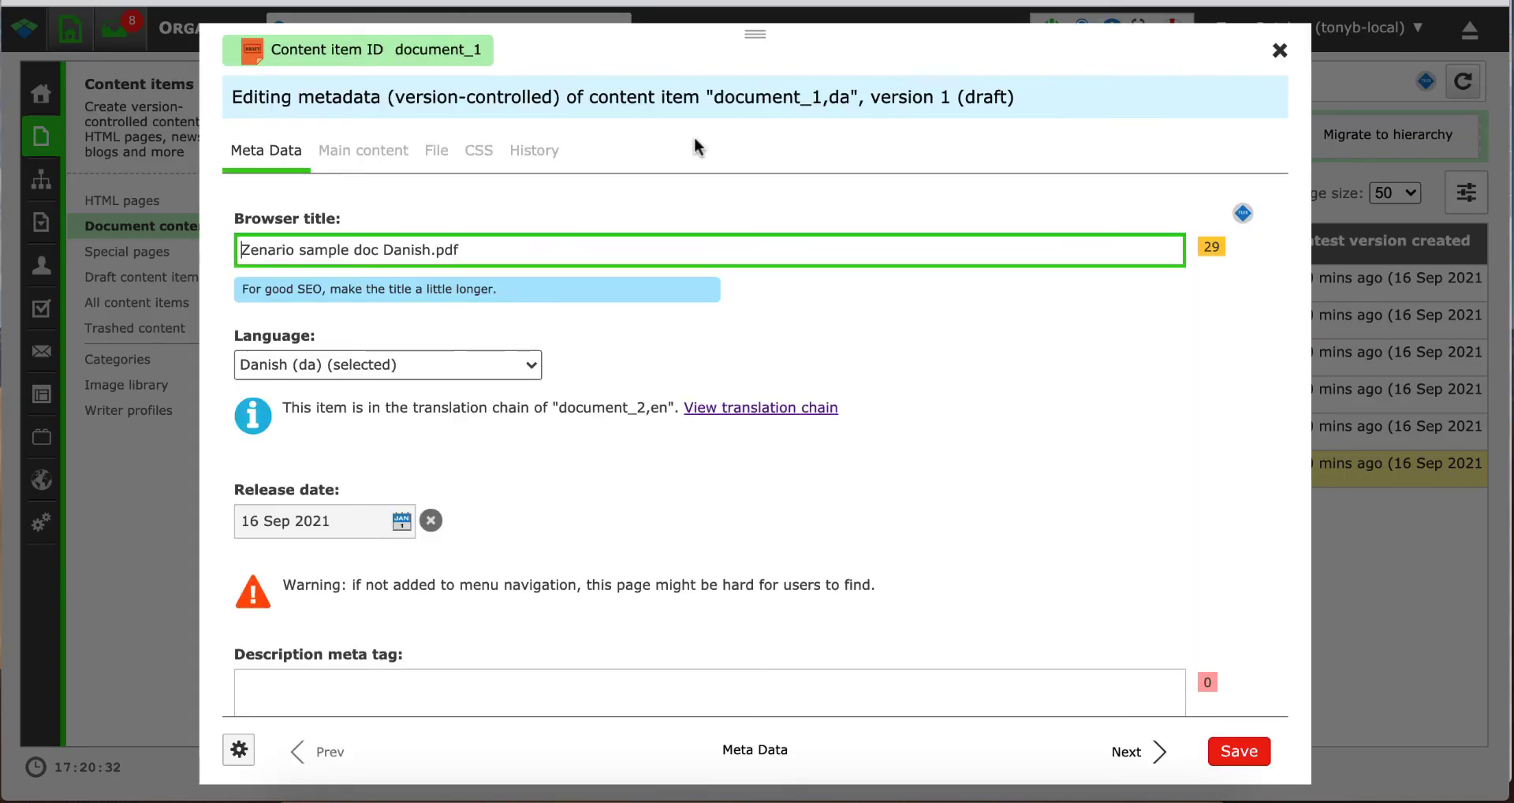
scroll(1076, 296, "down", 5)
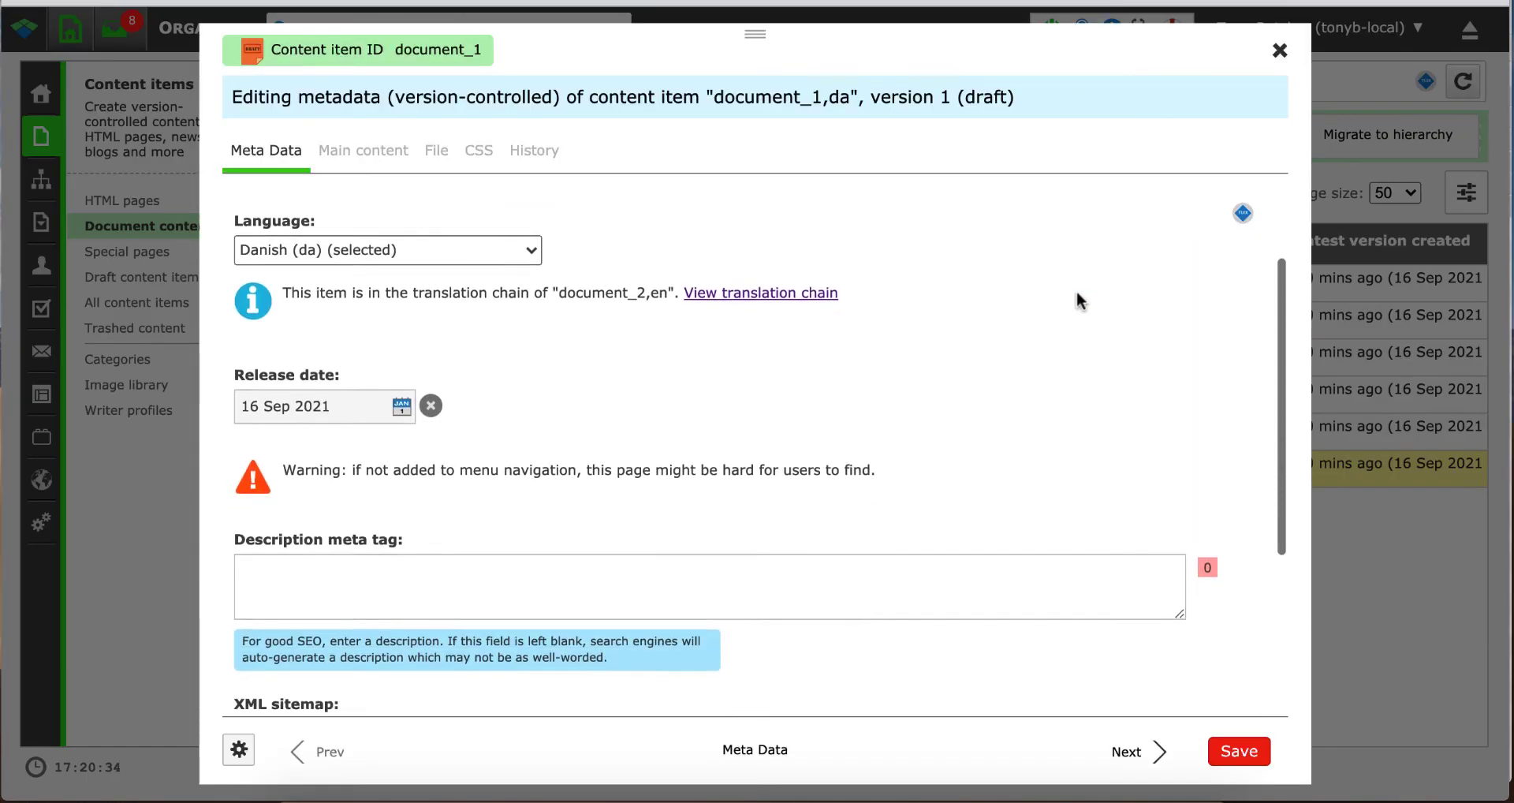
scroll(1043, 339, "down", 2)
left_click(676, 657)
type("N")
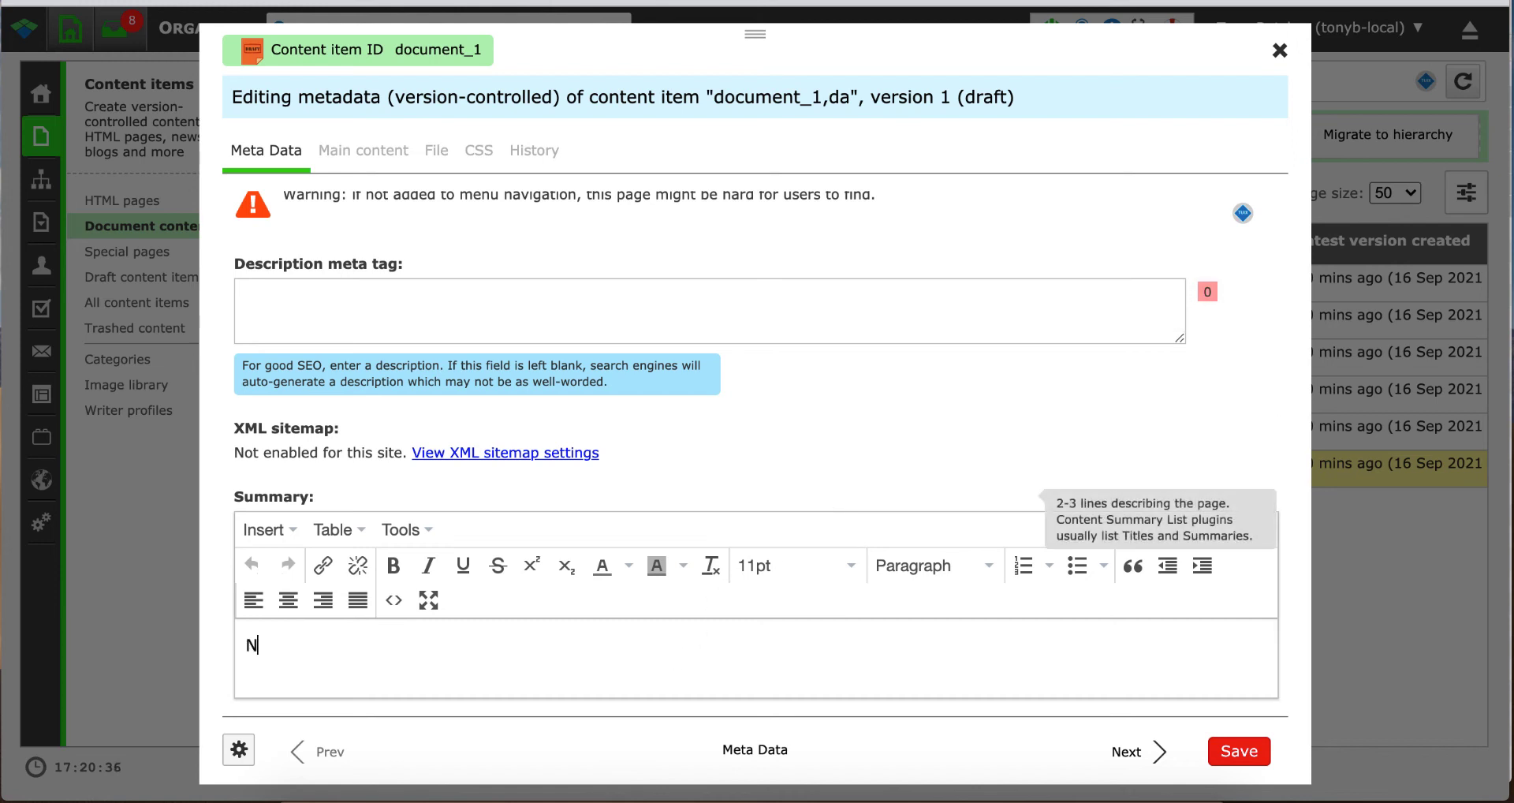
type("ice document in Dan")
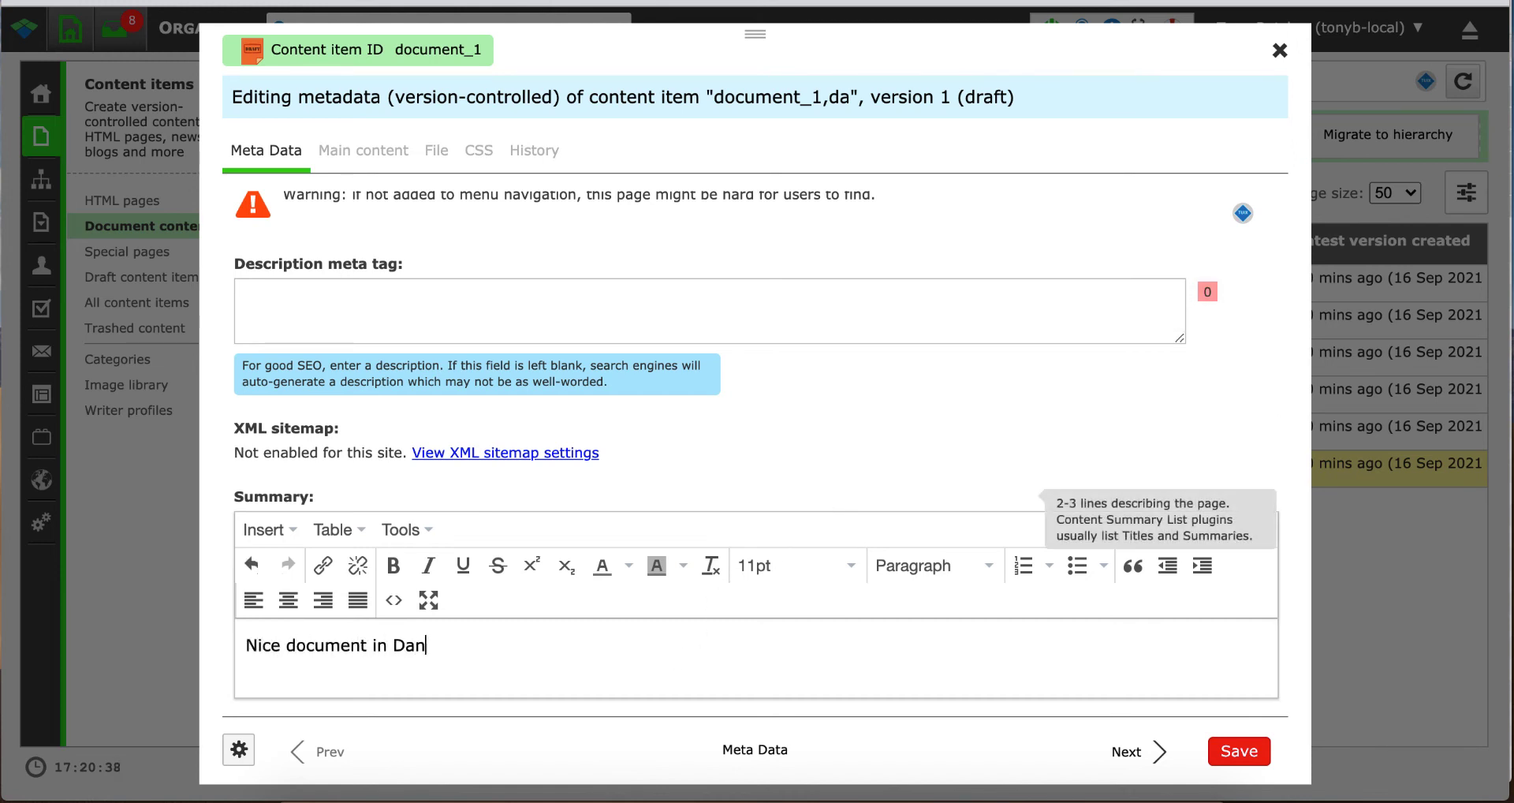
type("ish")
left_click(1239, 751)
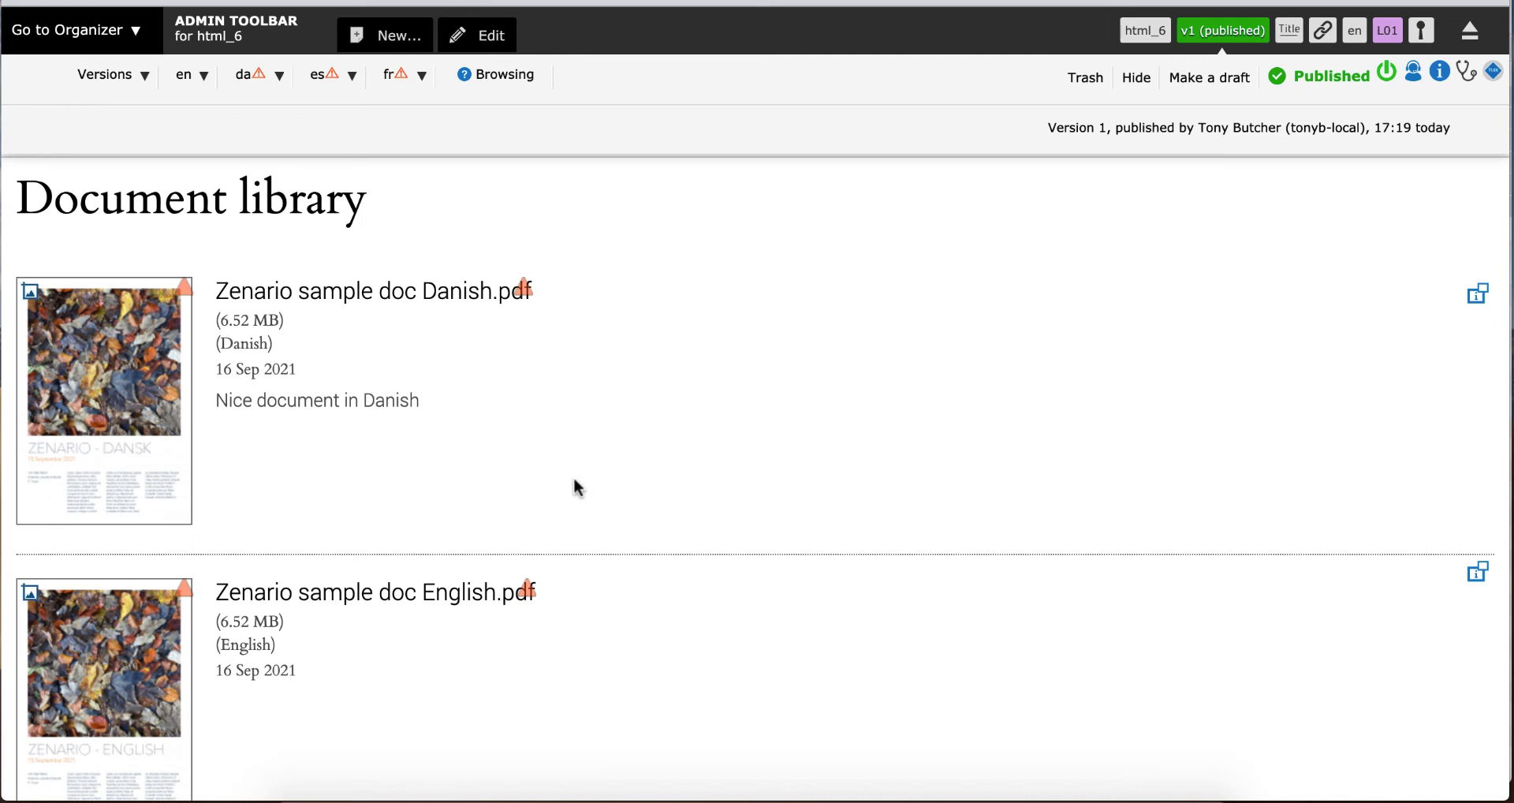
Check the Danish item's summary on the page and publish all six Document content items in Organizer
left_click_drag(242, 397, 395, 400)
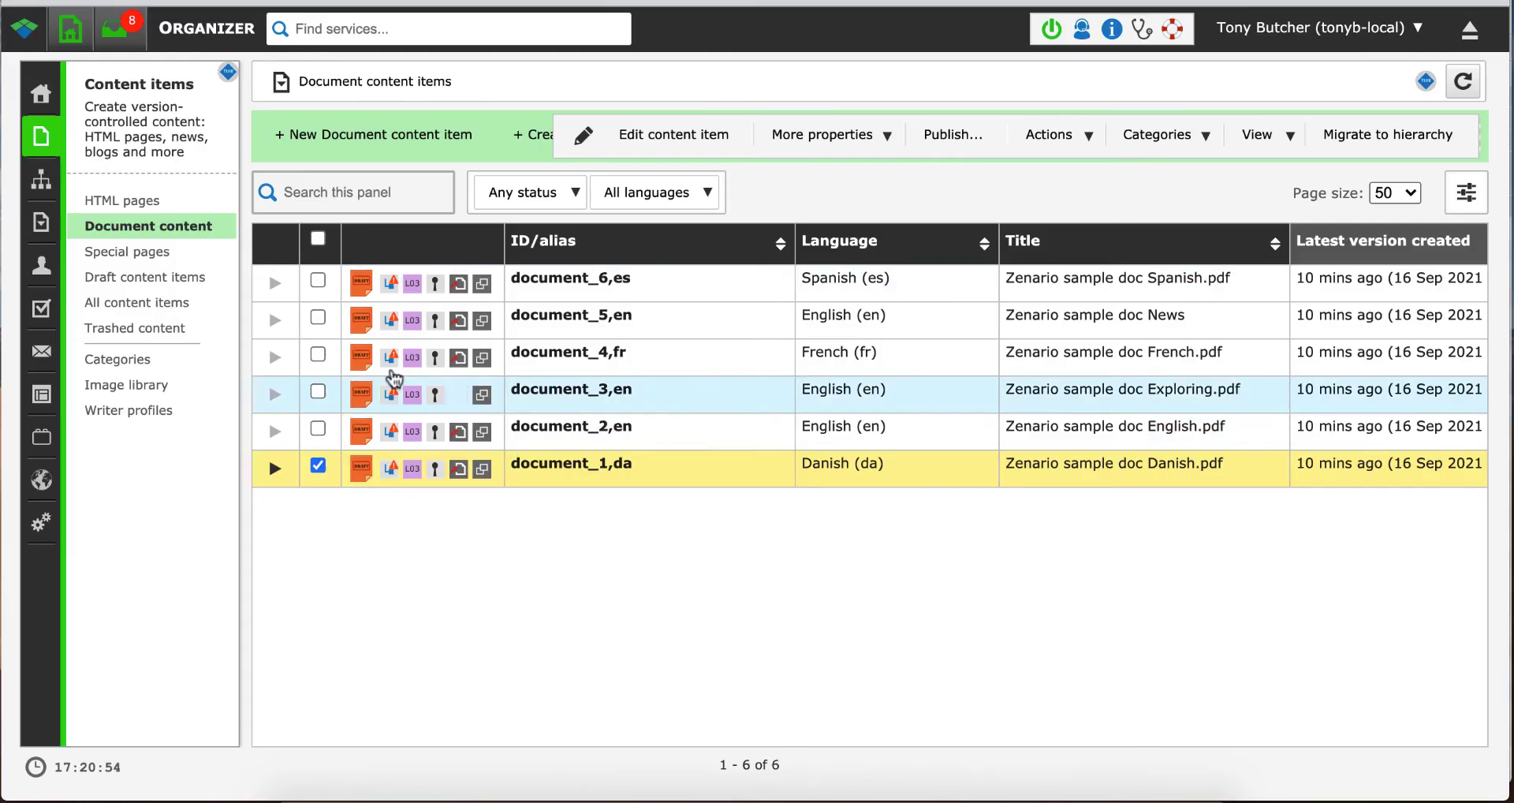
left_click(318, 238)
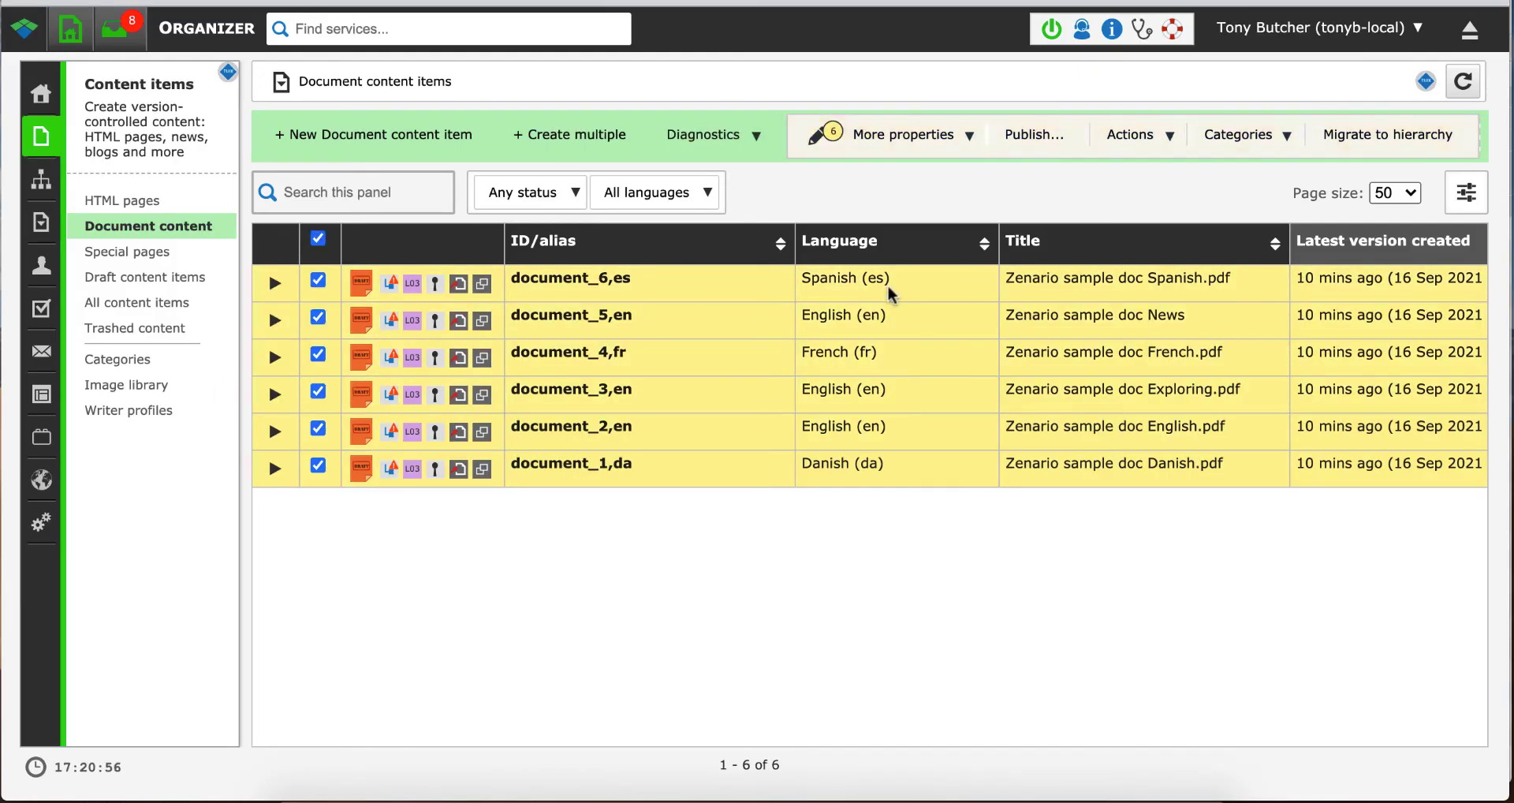
left_click(1029, 136)
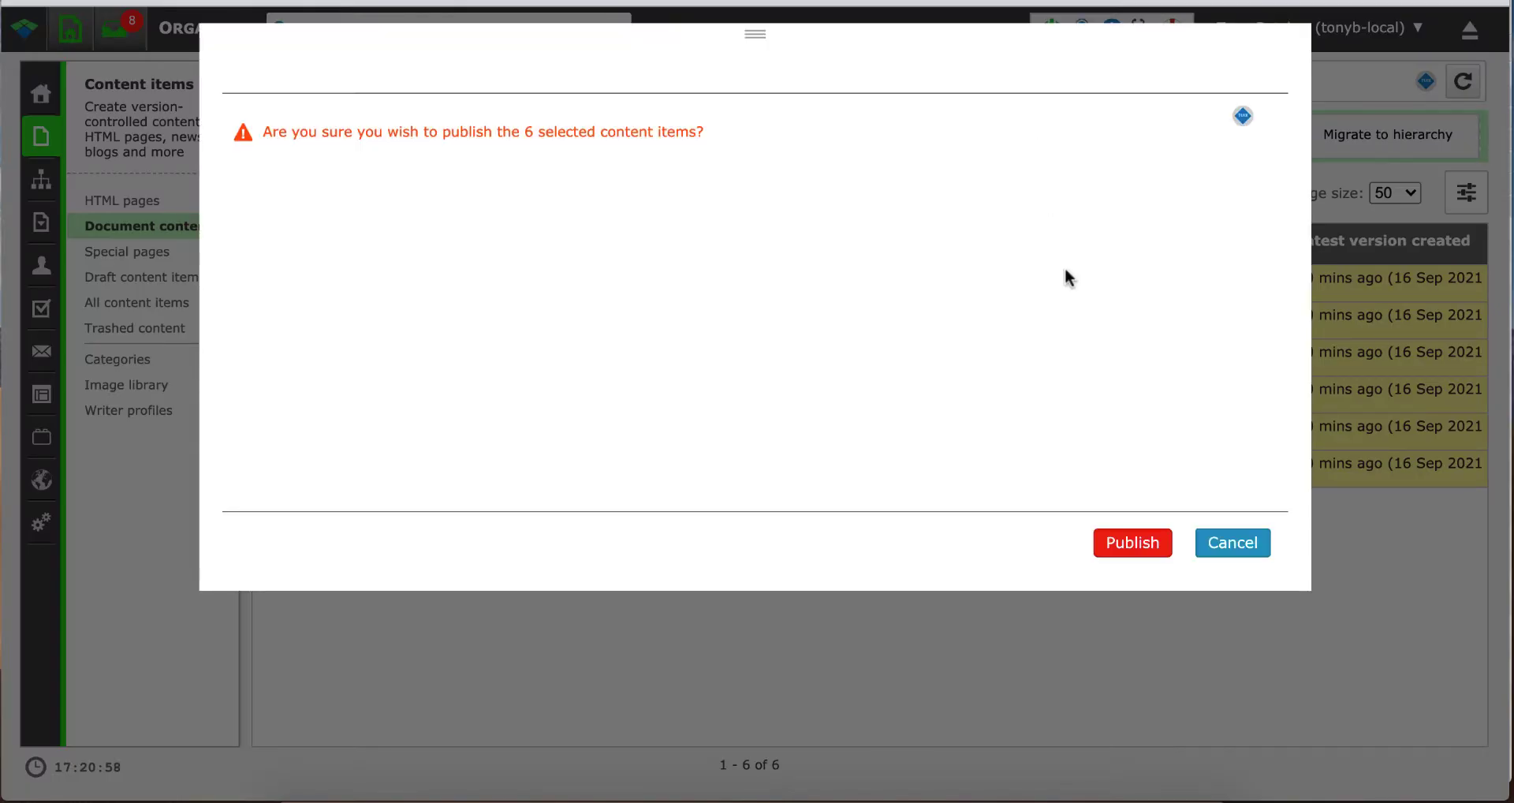
left_click(1123, 544)
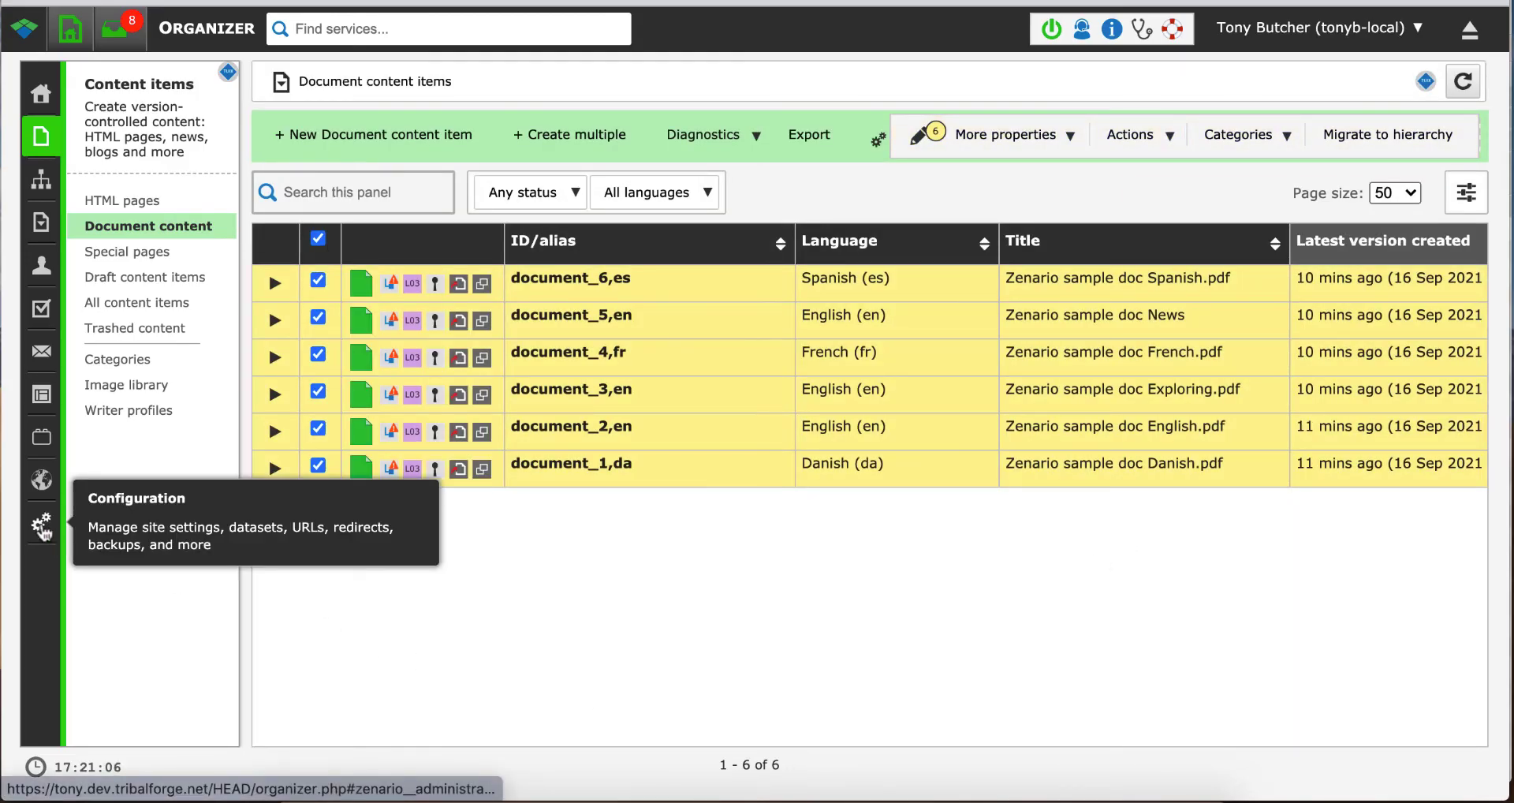
Allow content items to be pinned in the settings of the "Document content item" content type and save them
left_click(43, 527)
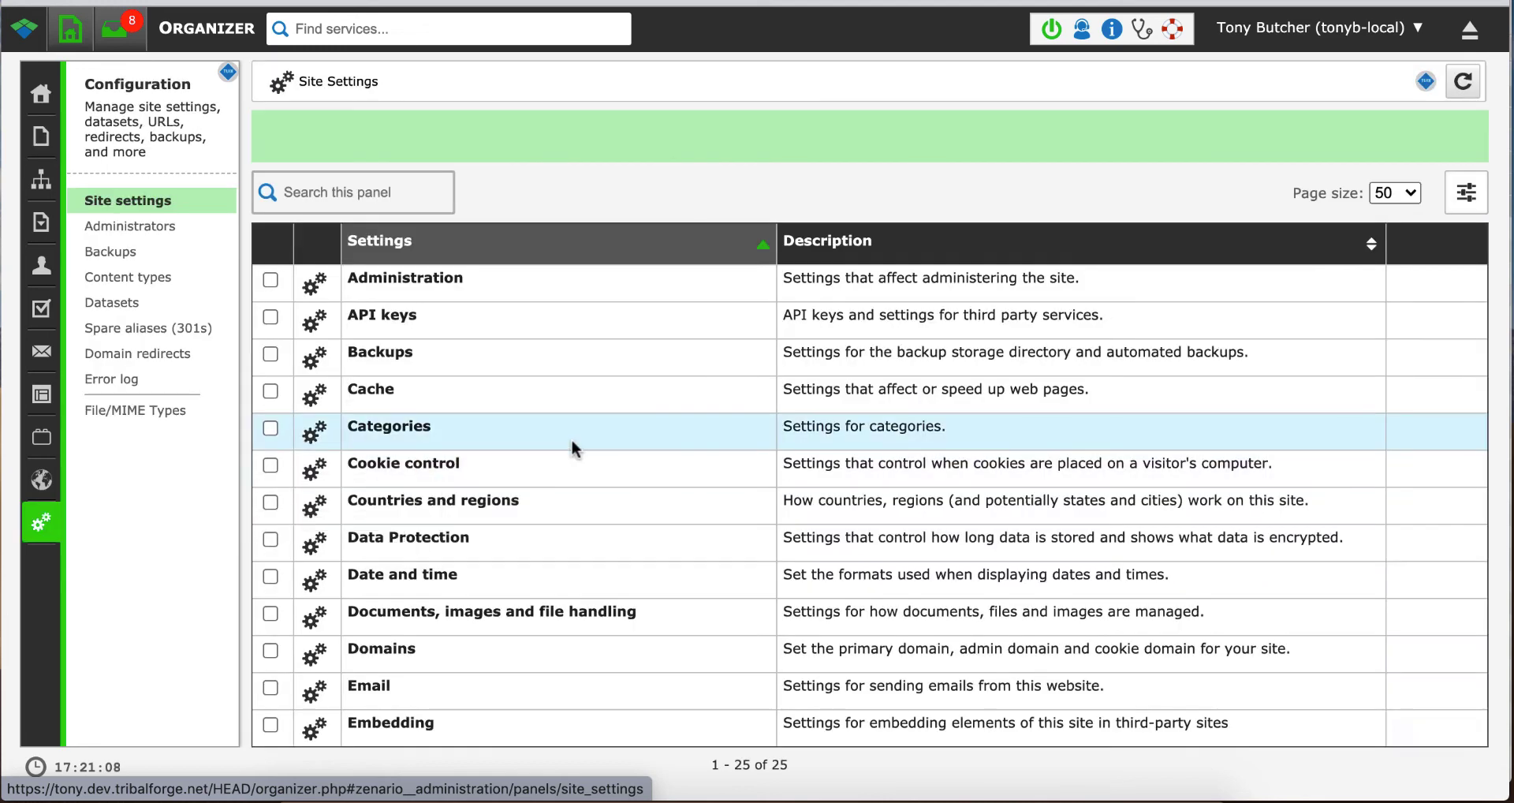
scroll(571, 439, "down", 5)
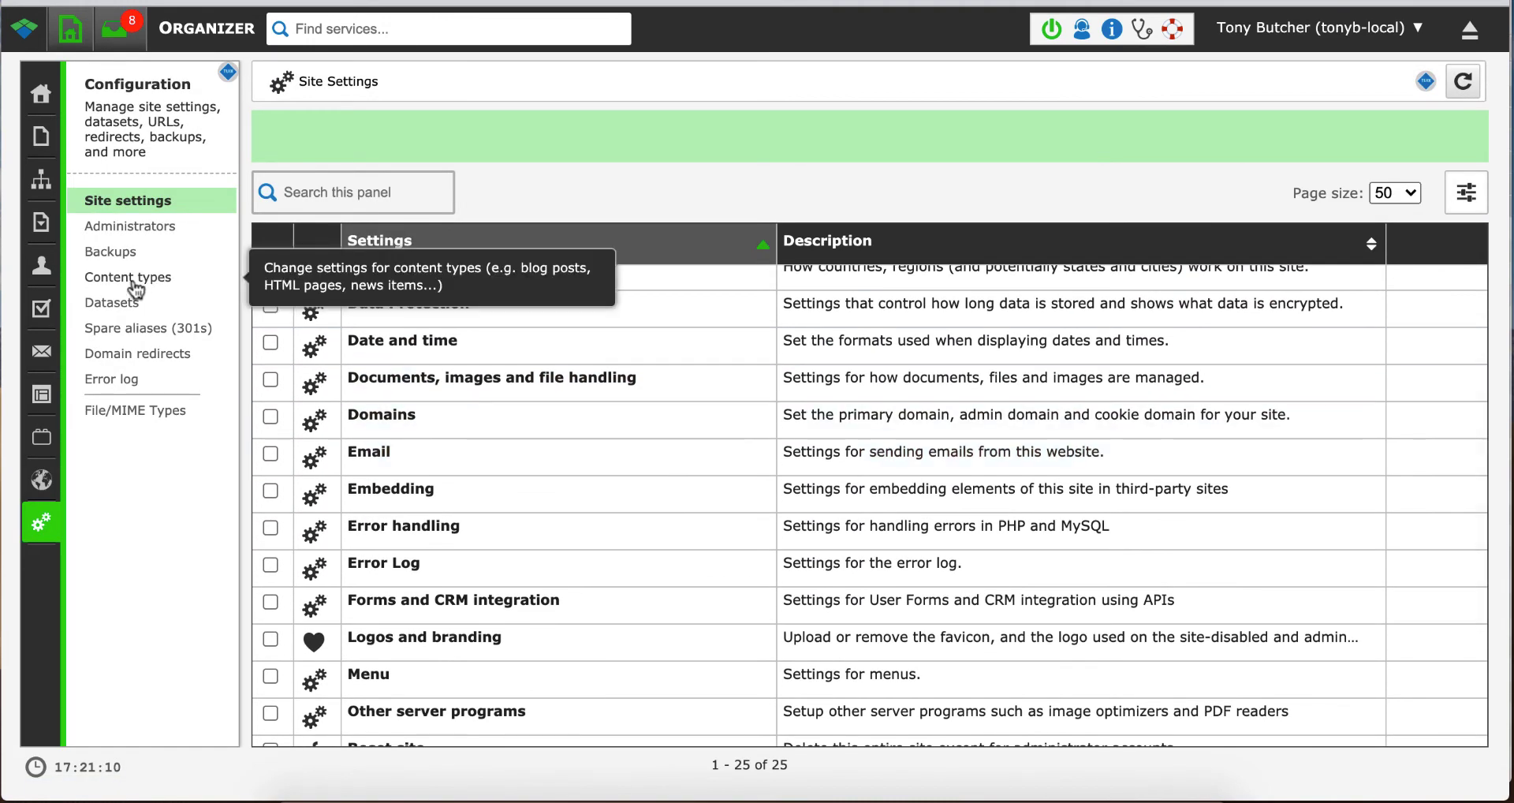
left_click(132, 284)
left_click(501, 308)
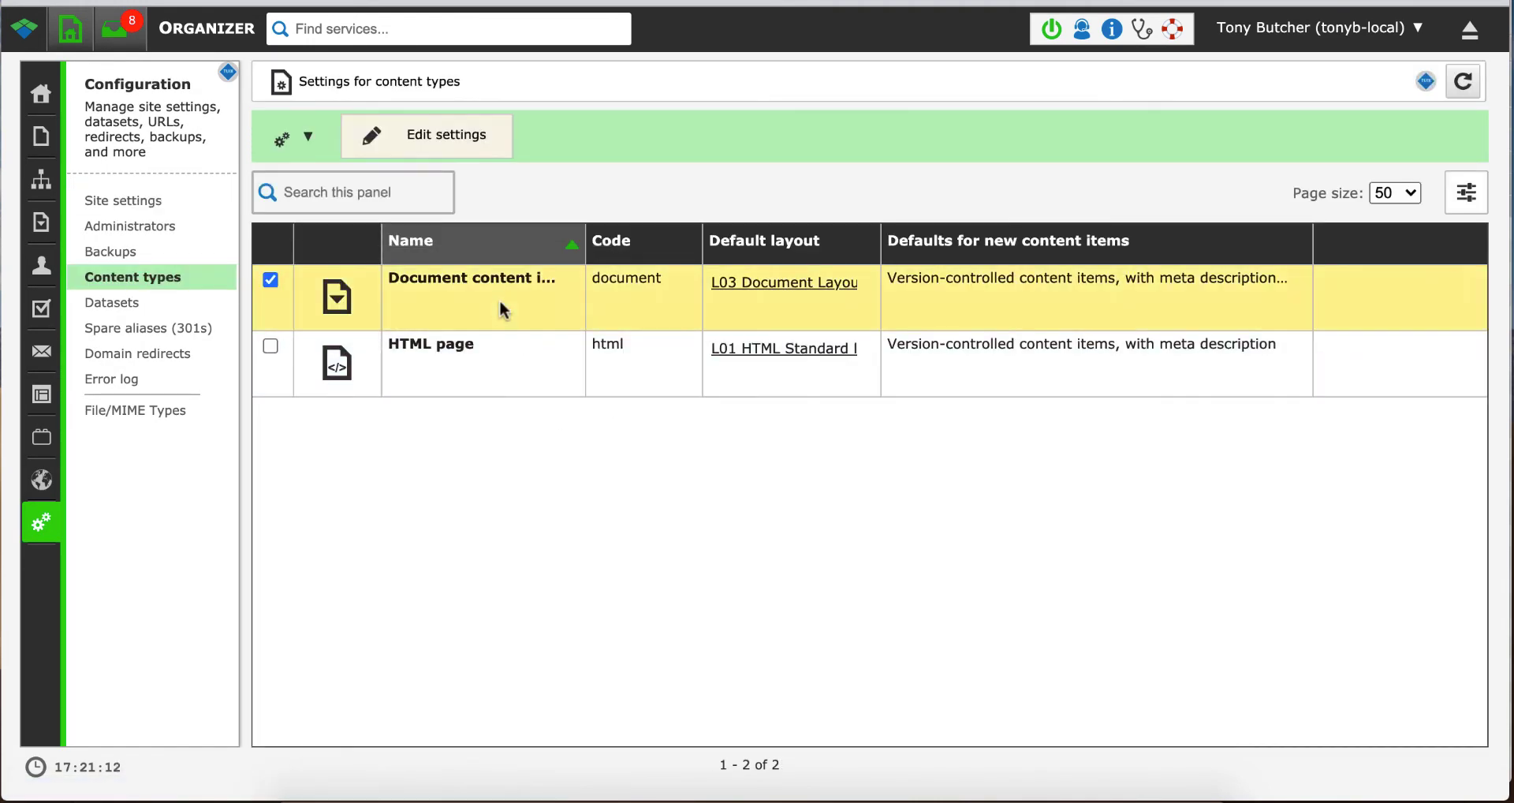
left_click(455, 136)
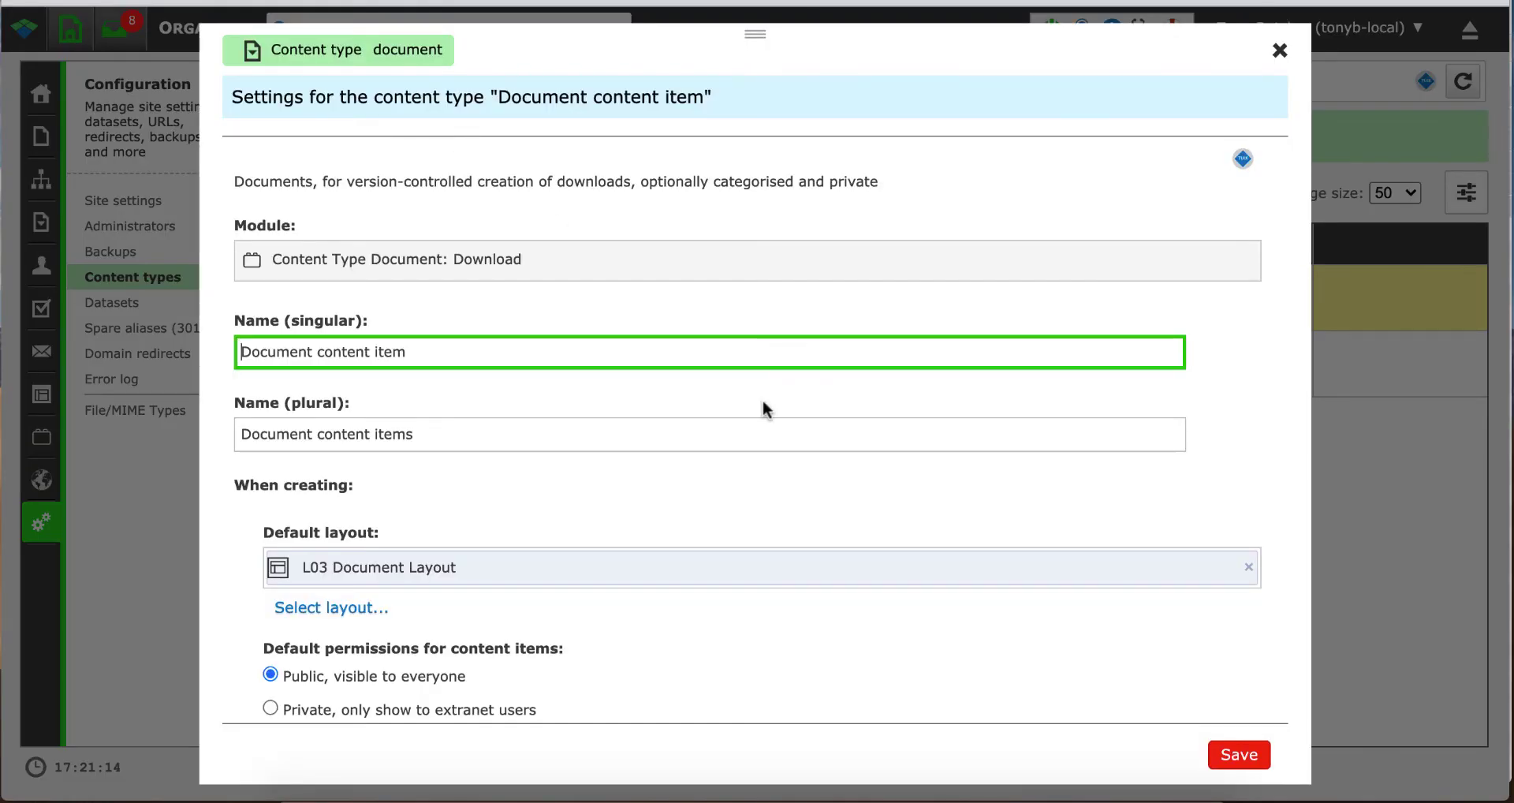
scroll(763, 399, "down", 15)
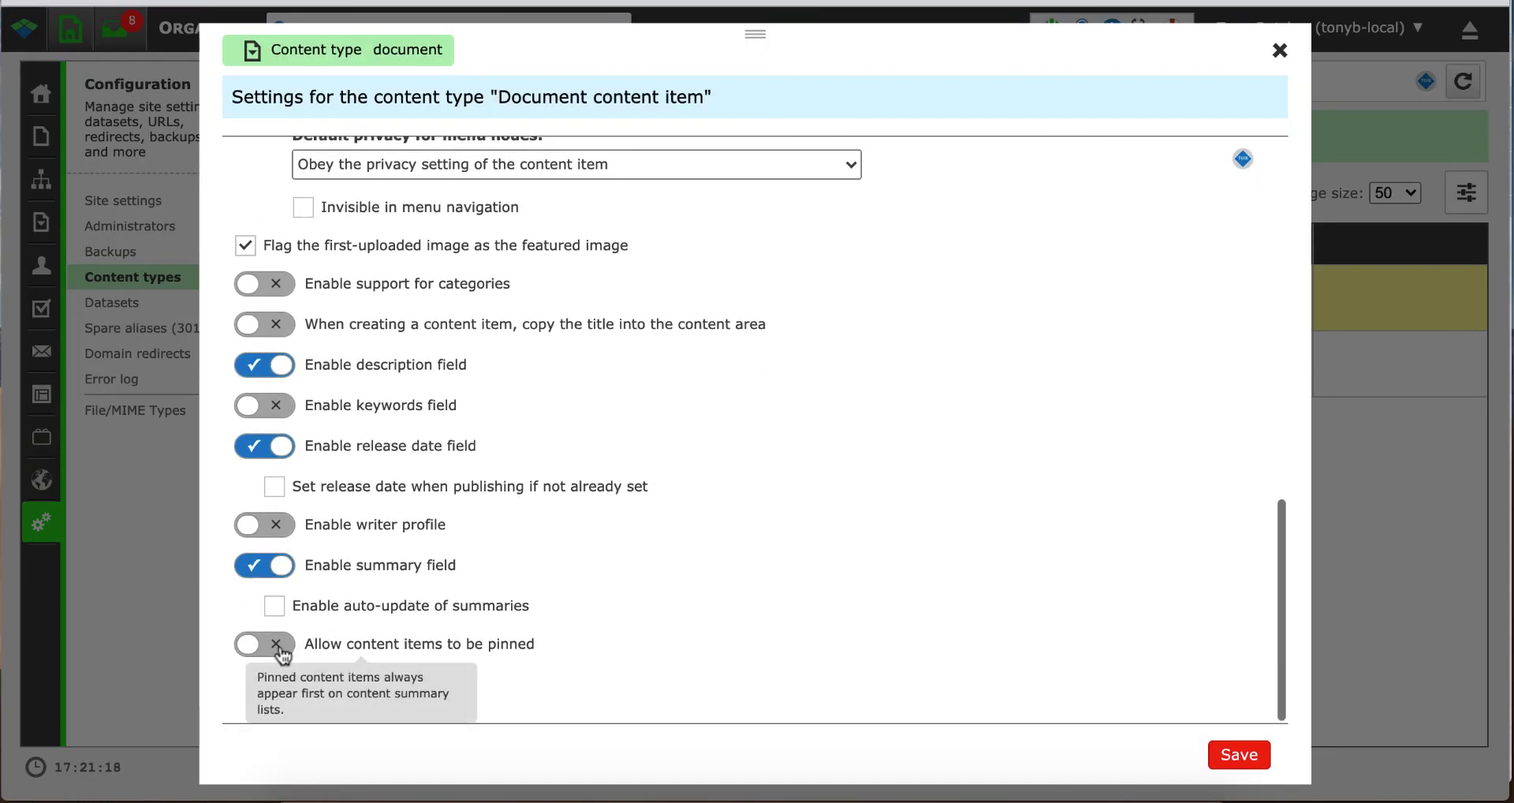
left_click(281, 651)
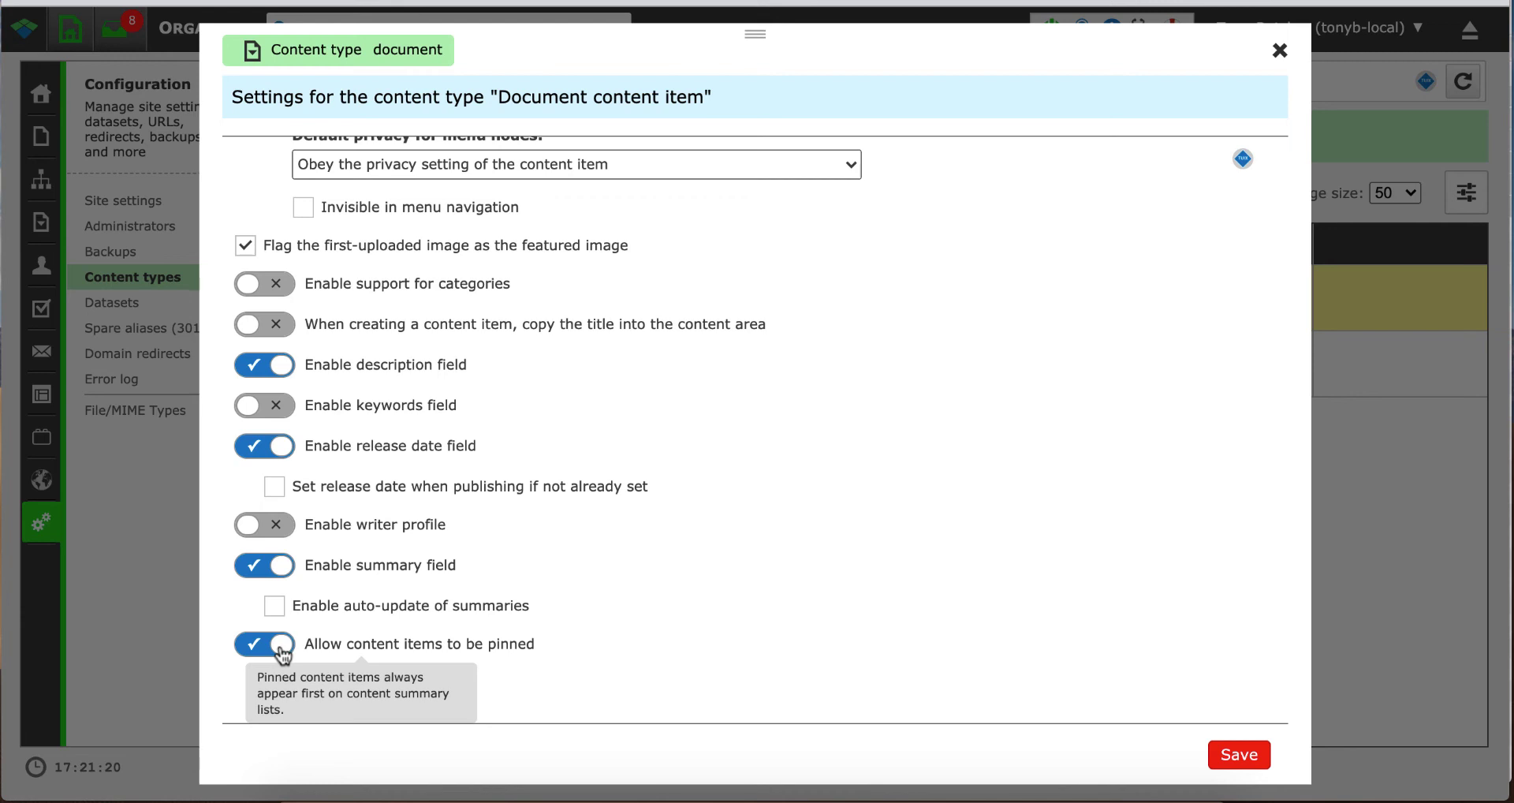
left_click(1239, 755)
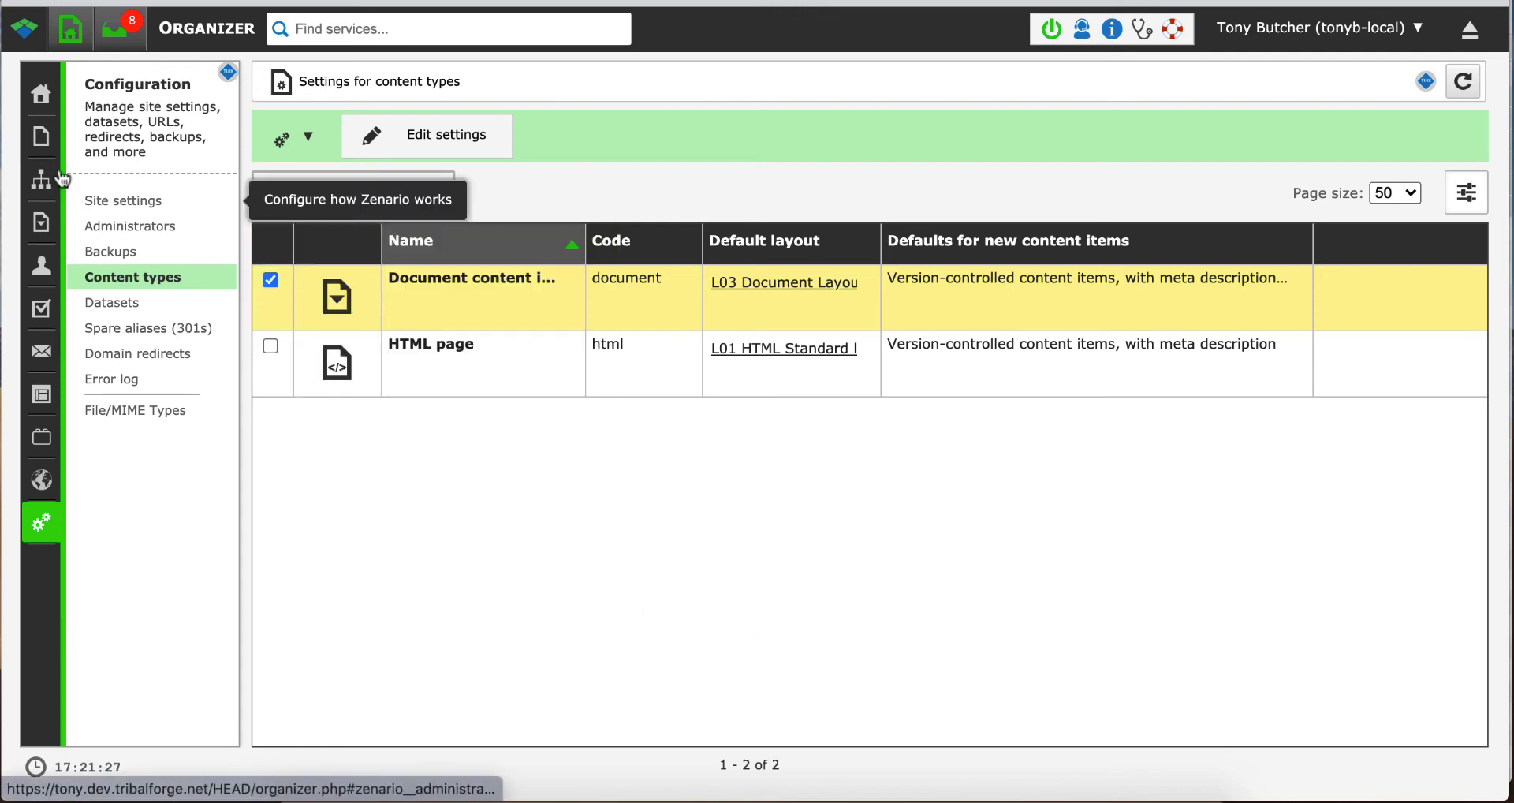
Pin the French document content item (document_4,fr) in its metadata and save the change as a draft
left_click(41, 140)
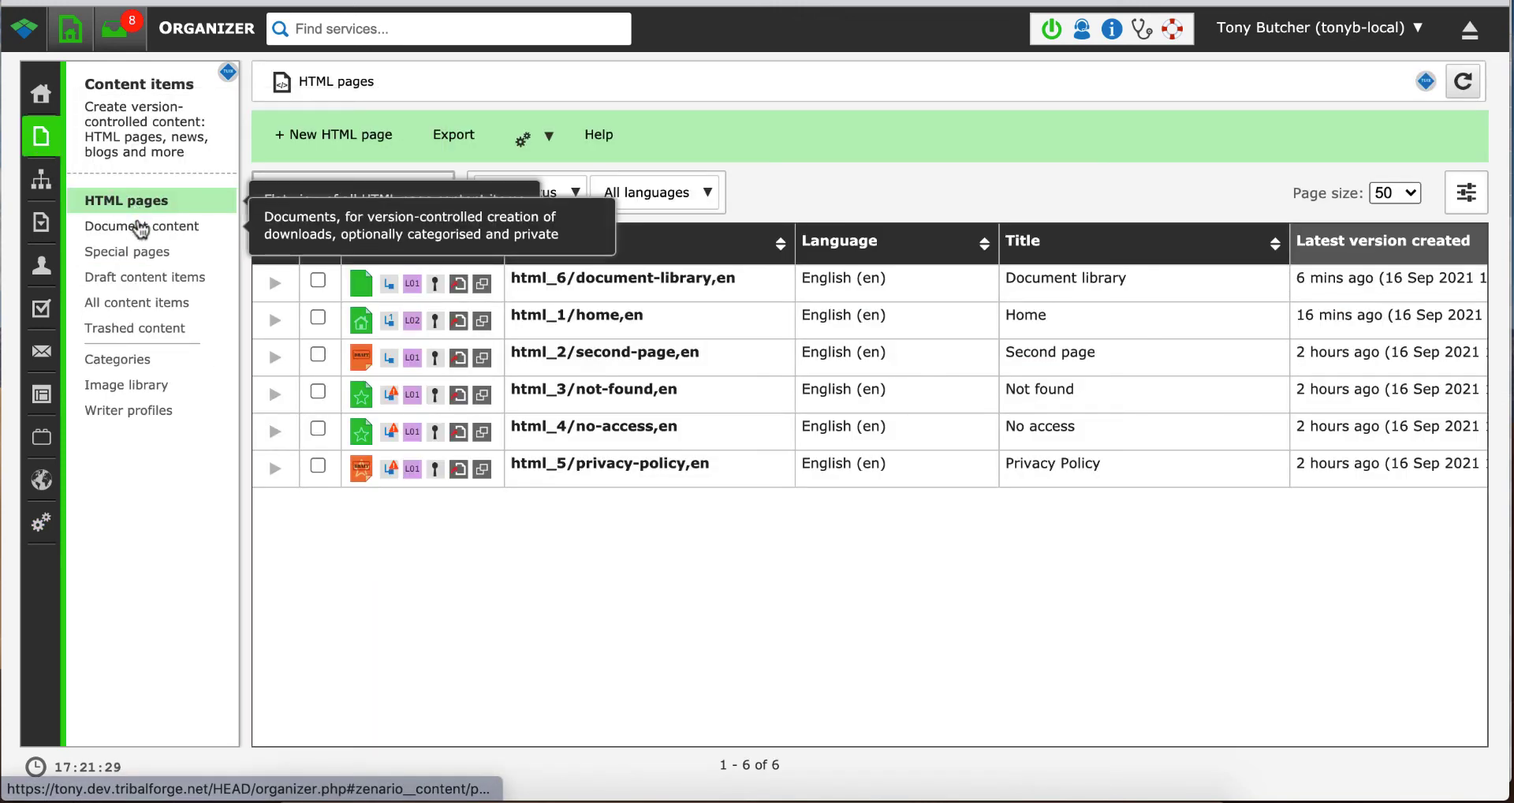
left_click(140, 231)
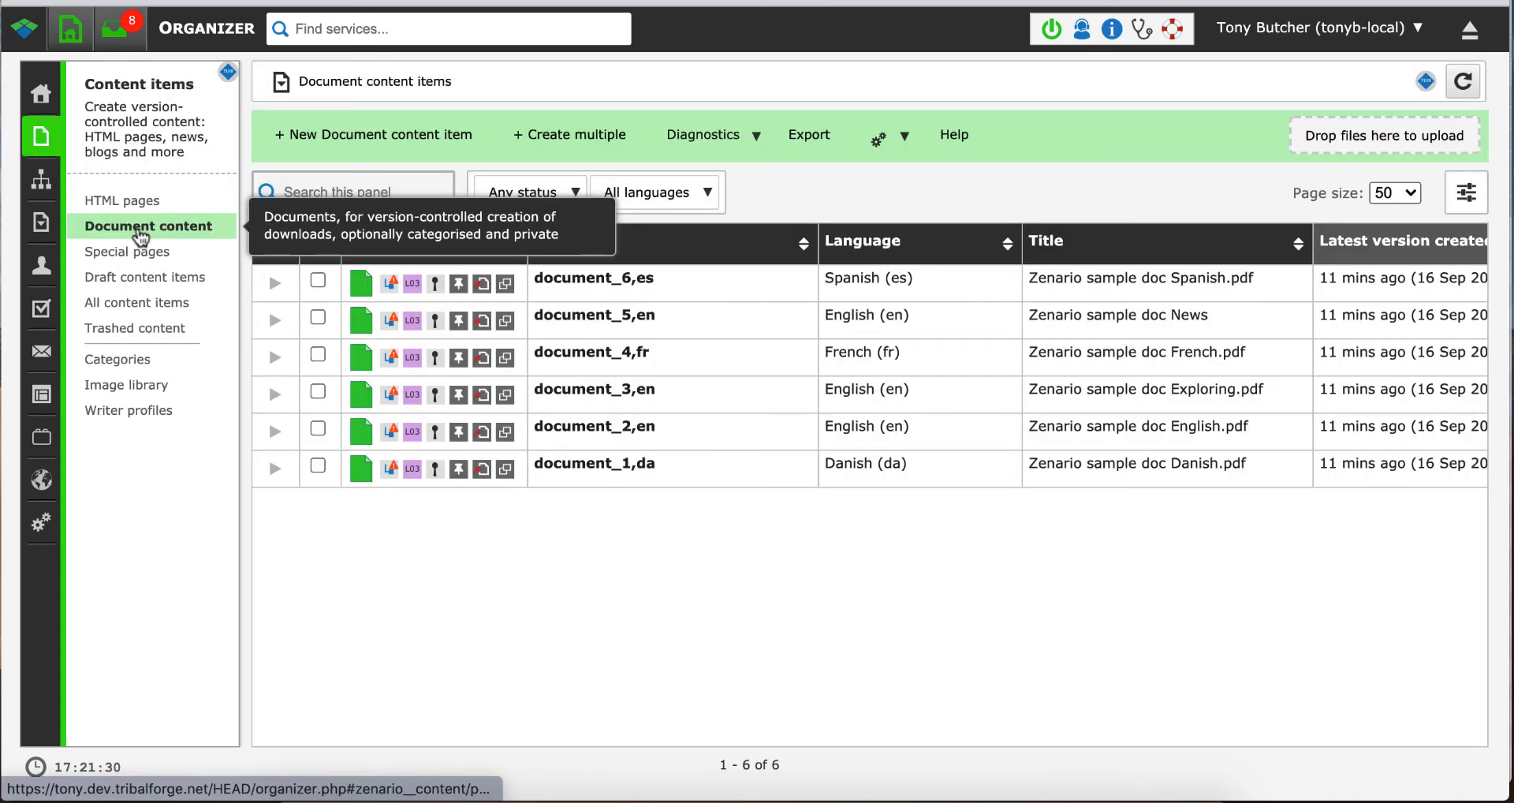
left_click(732, 360)
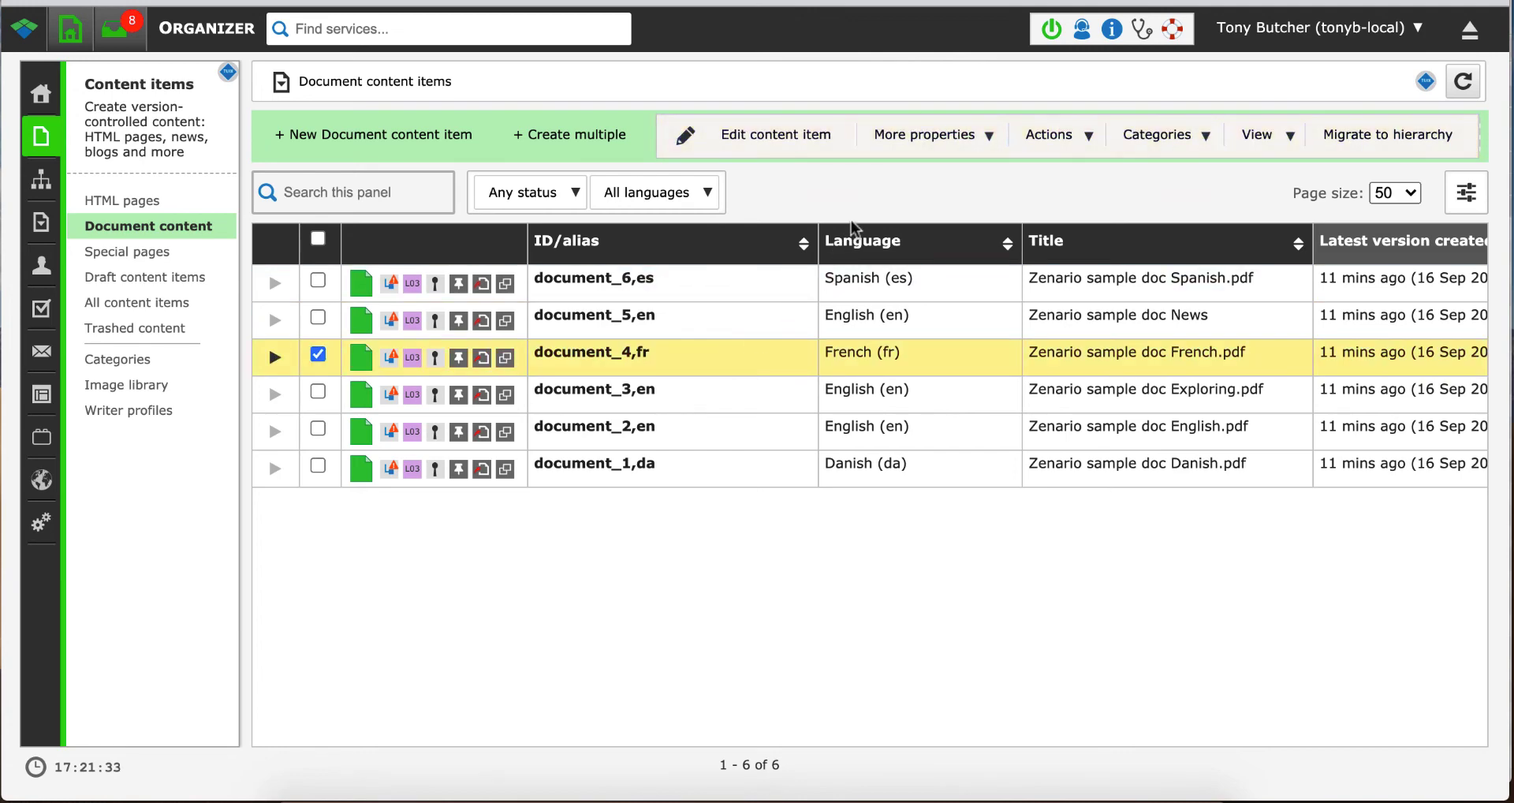
left_click(795, 146)
scroll(642, 398, "down", 6)
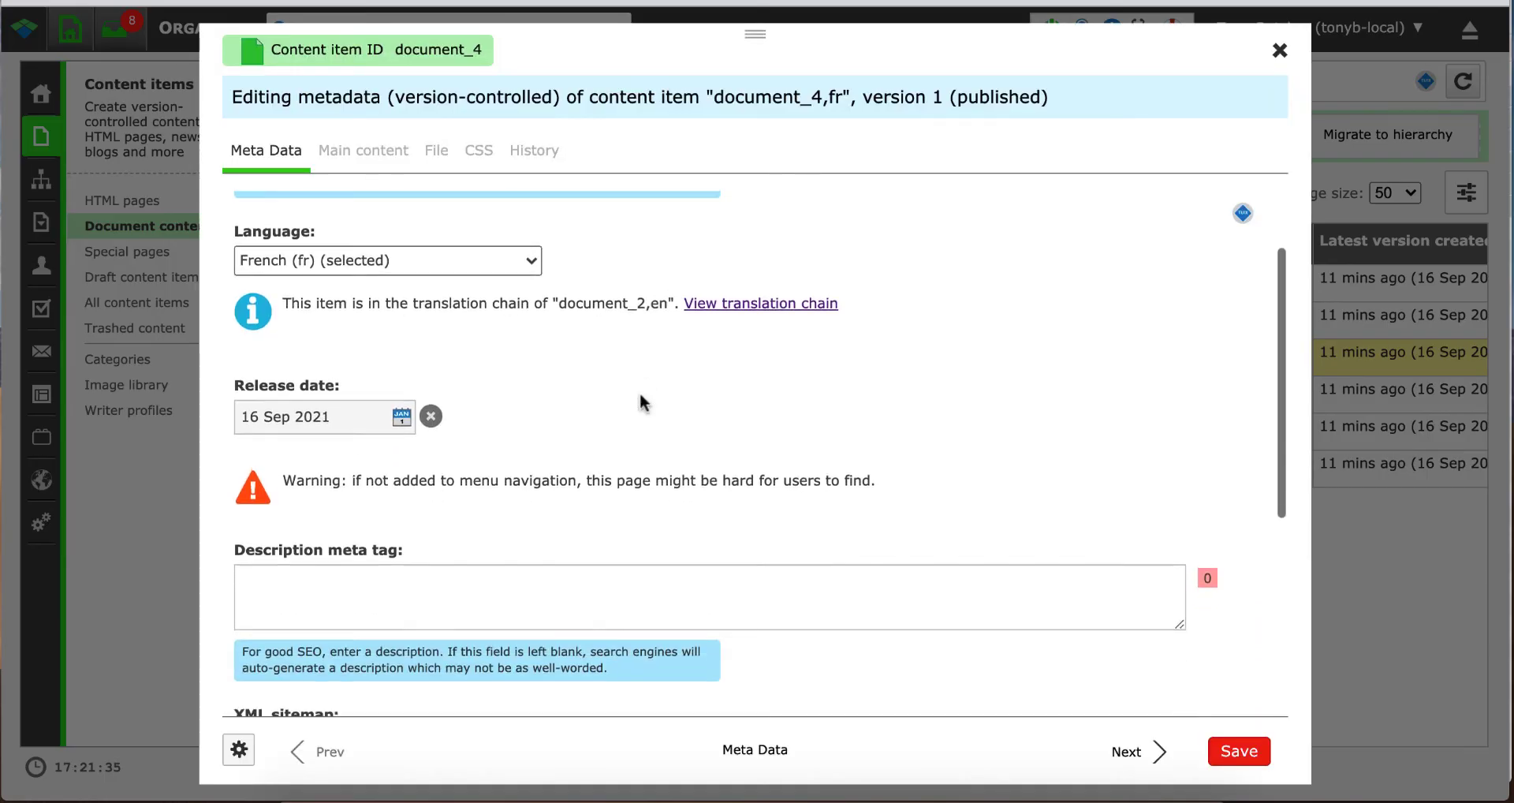
scroll(642, 398, "down", 1)
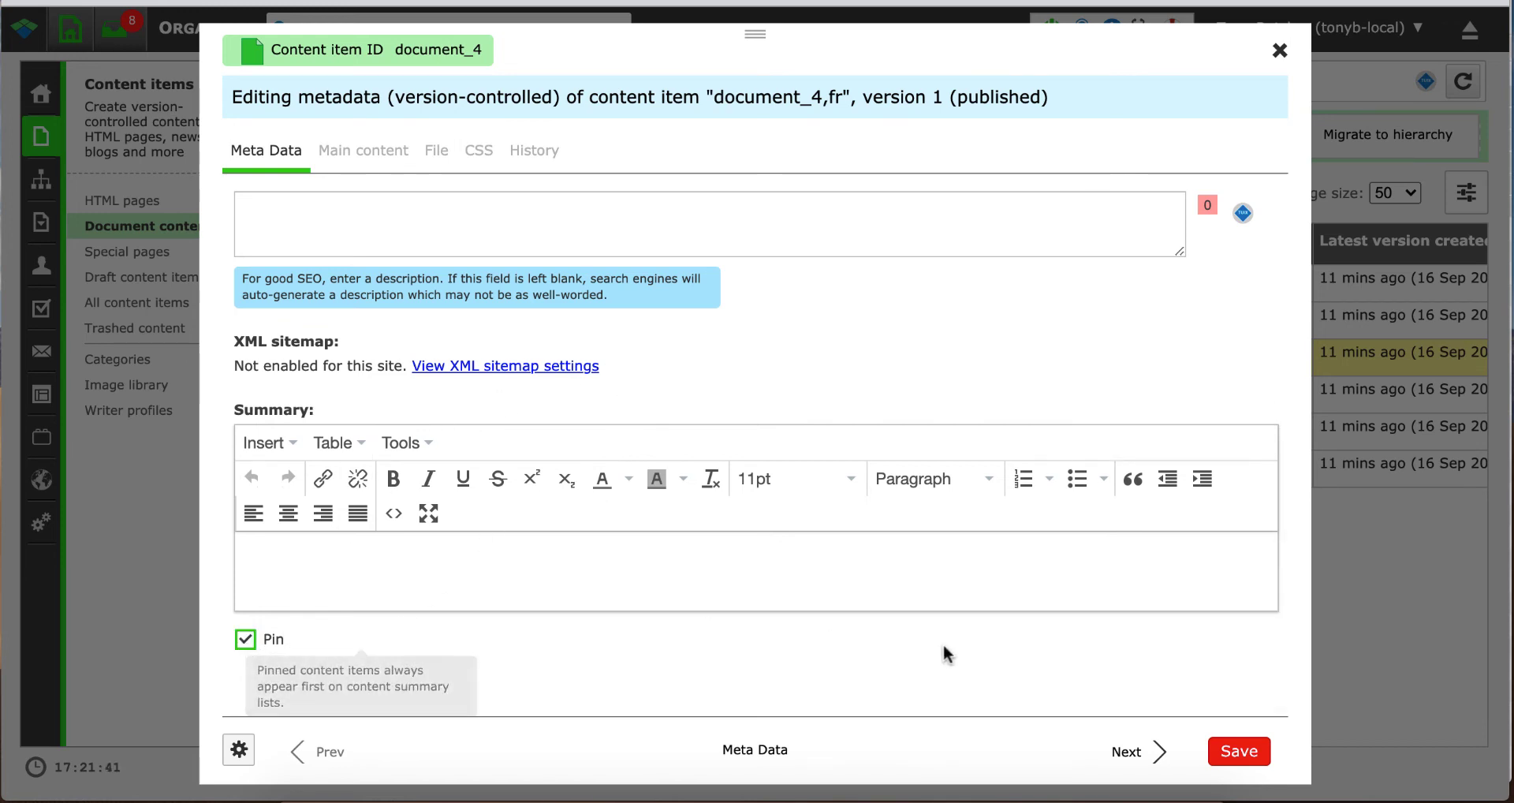
left_click(1243, 753)
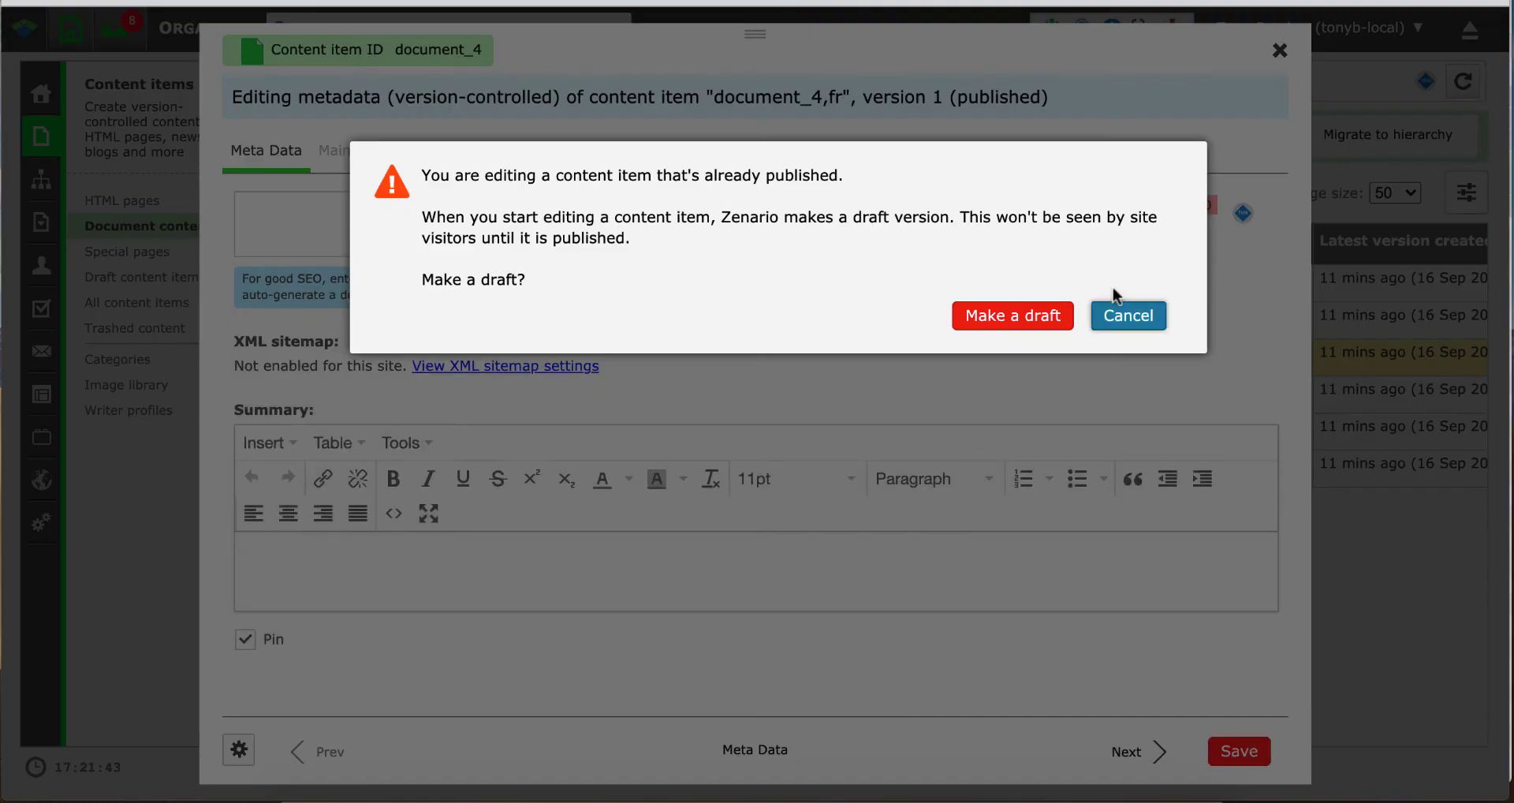
left_click(1016, 315)
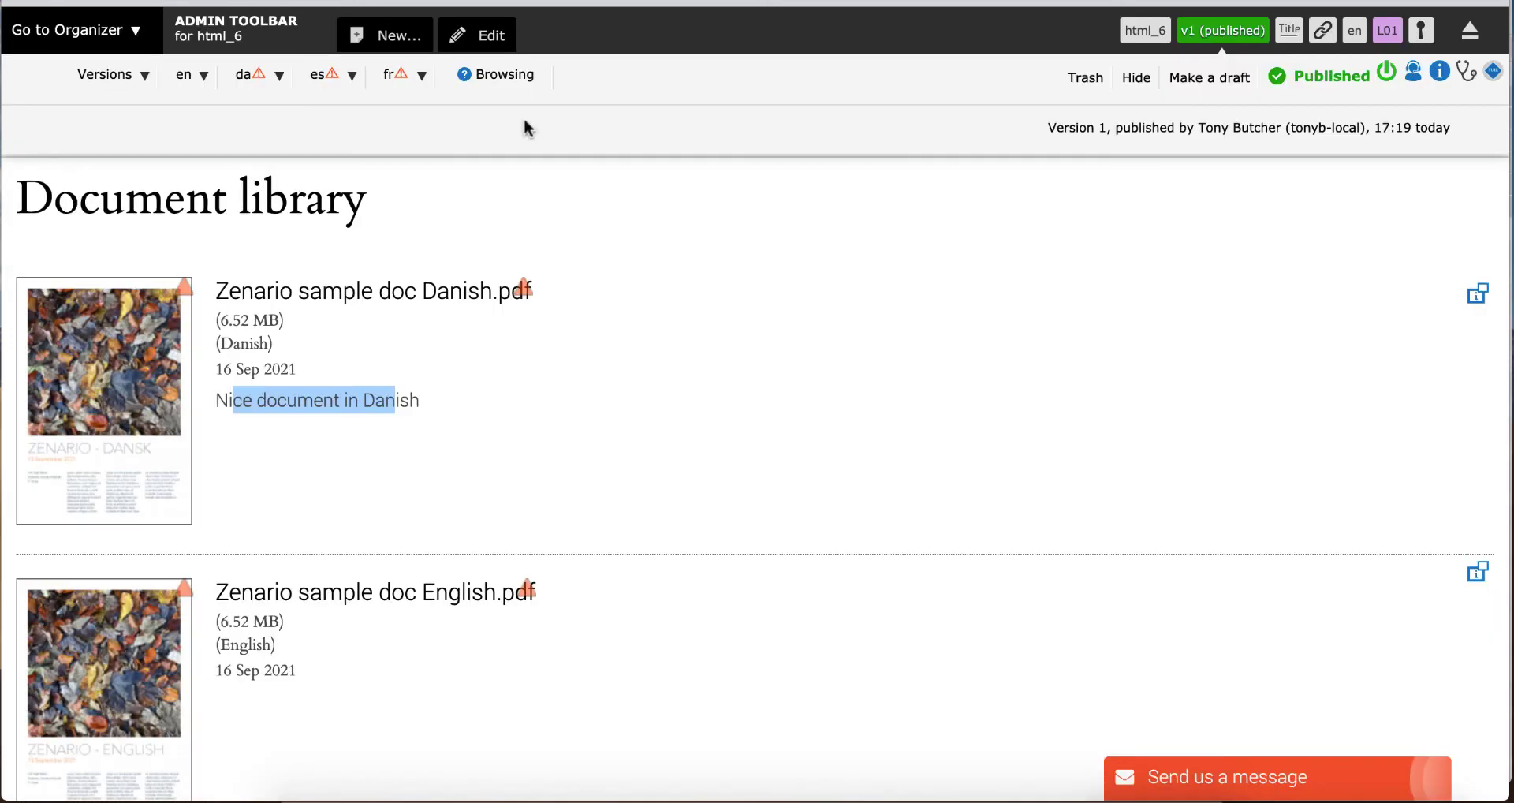
Reload the "Document library" page, check the order of the list and view the French PDF through its link
key("super+r")
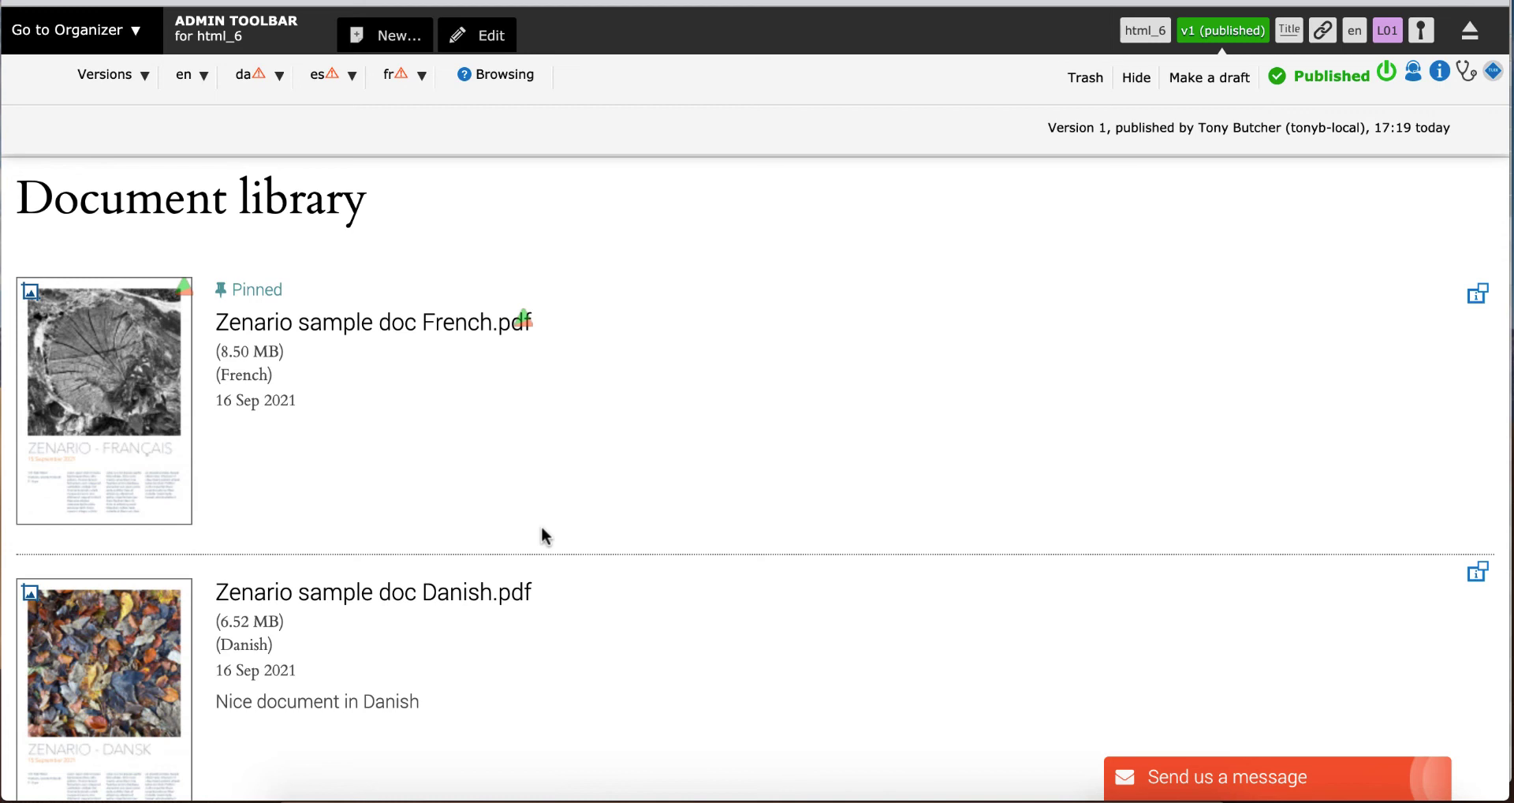
left_click(290, 330)
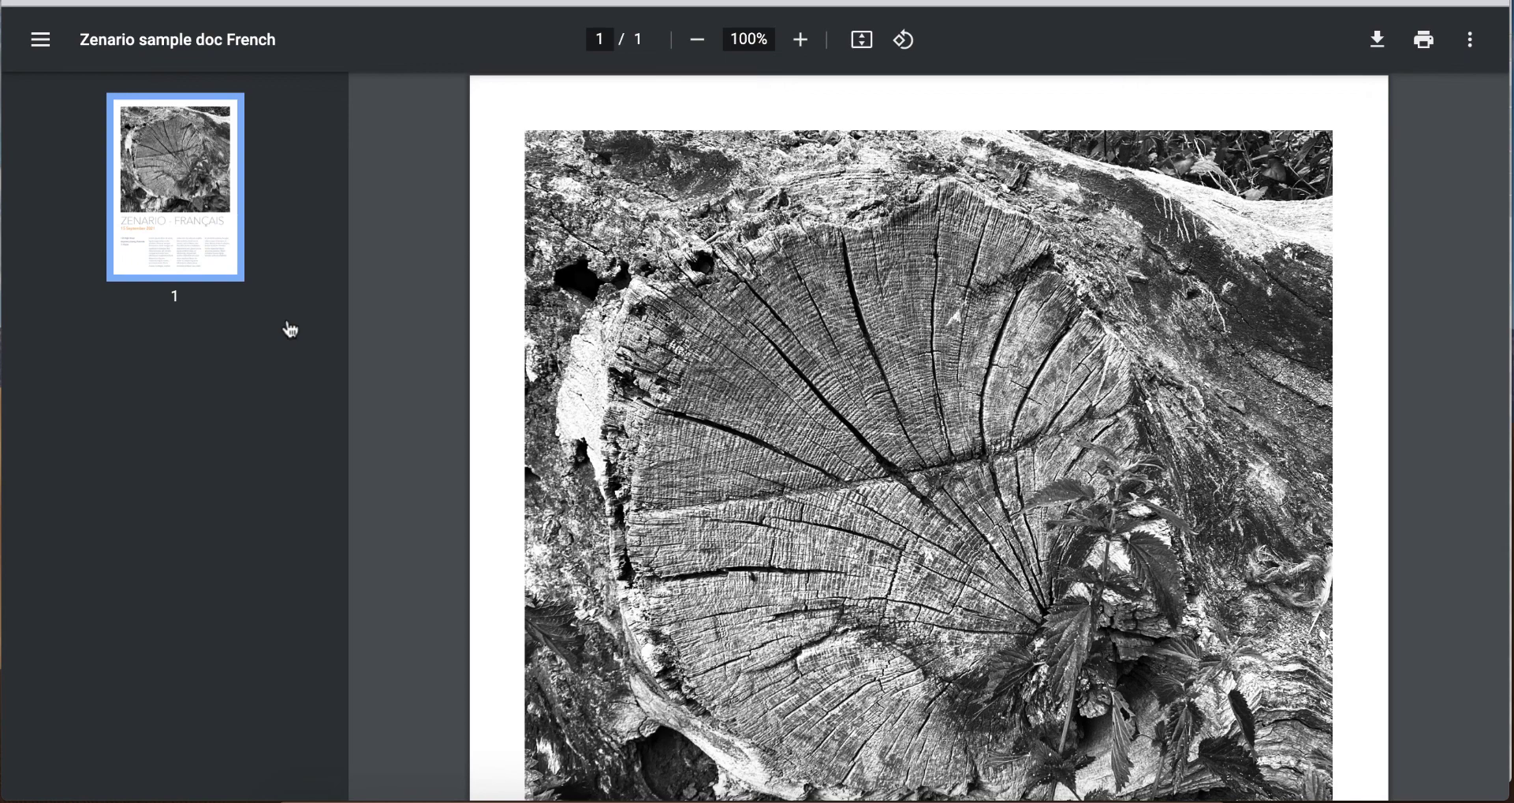
scroll(881, 388, "down", 8)
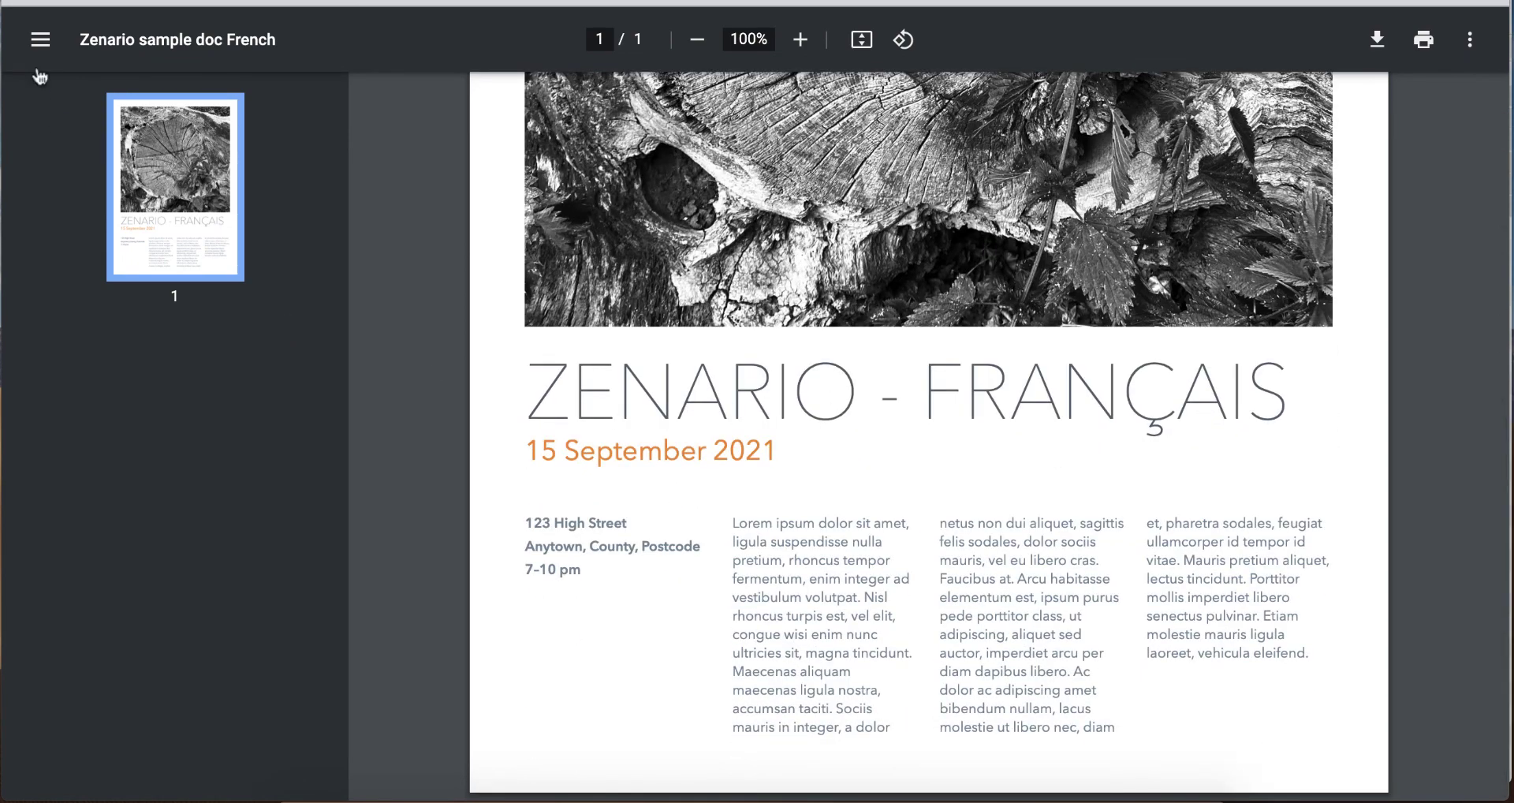
left_click(39, 1)
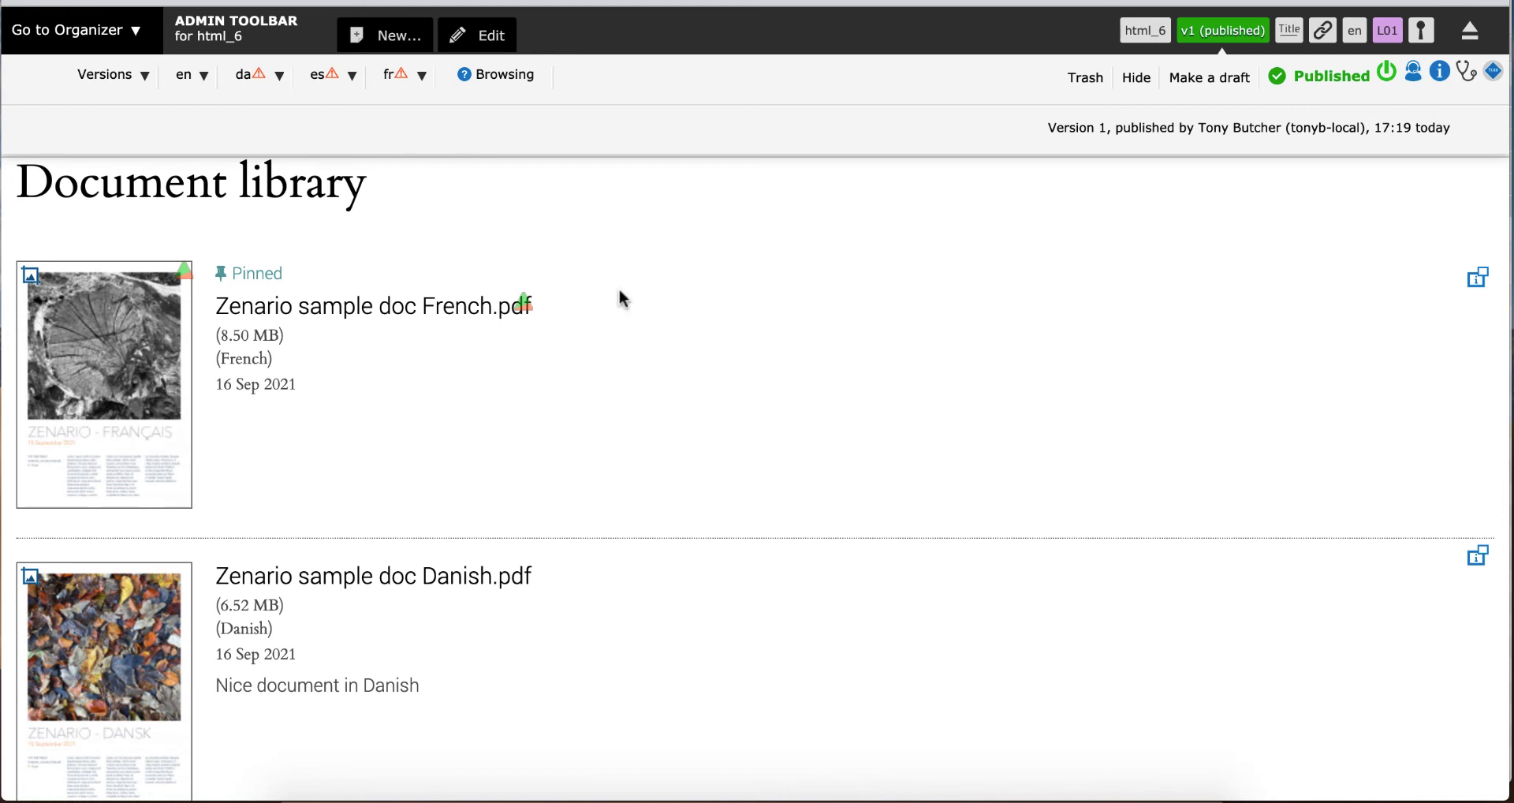
Set the Content Summary List plugin to use a download page for Document content items and save its settings
left_click(487, 37)
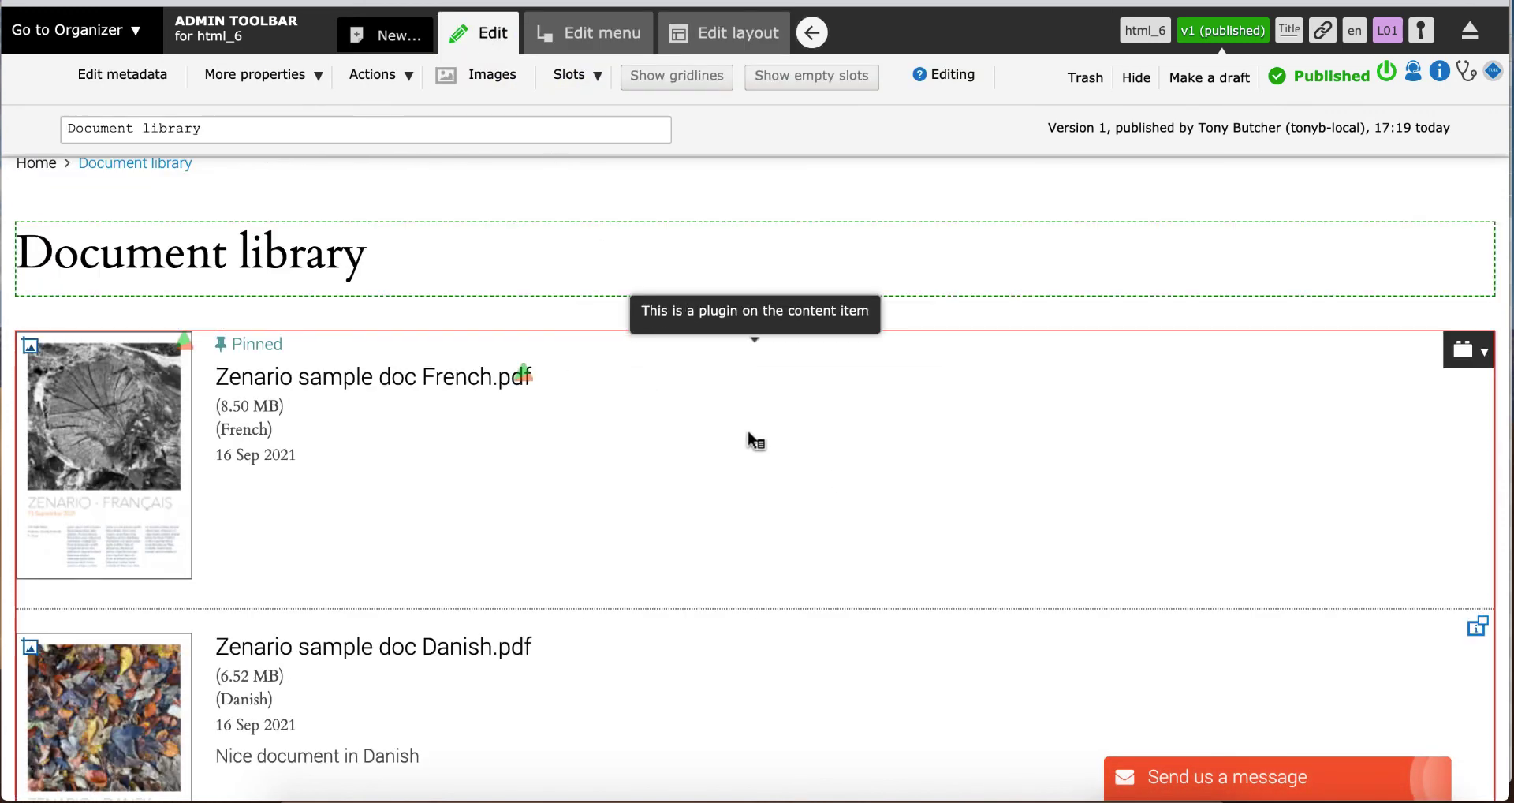
left_click(877, 399)
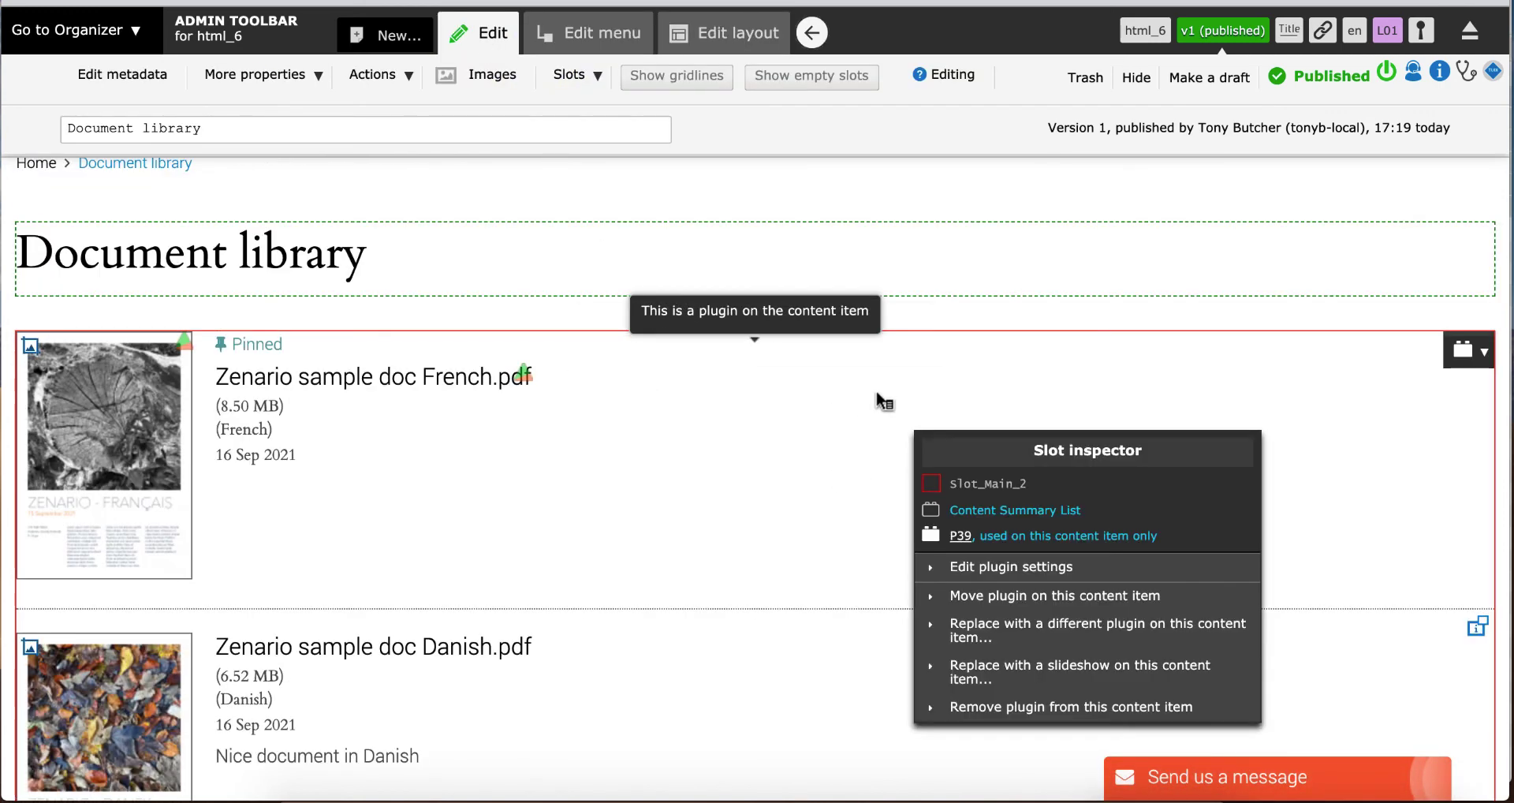
left_click(1006, 567)
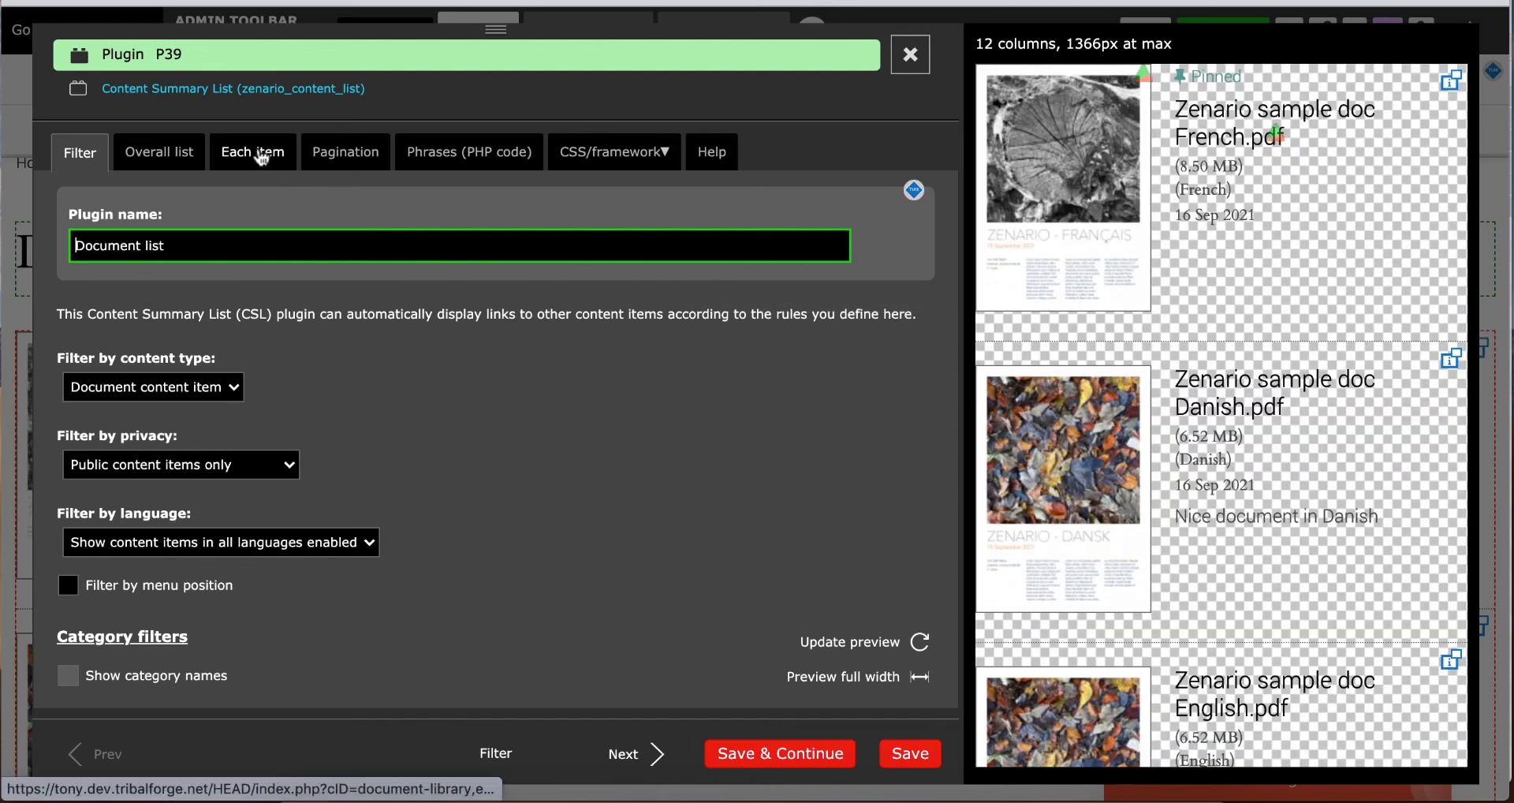
left_click(260, 154)
scroll(462, 298, "down", 4)
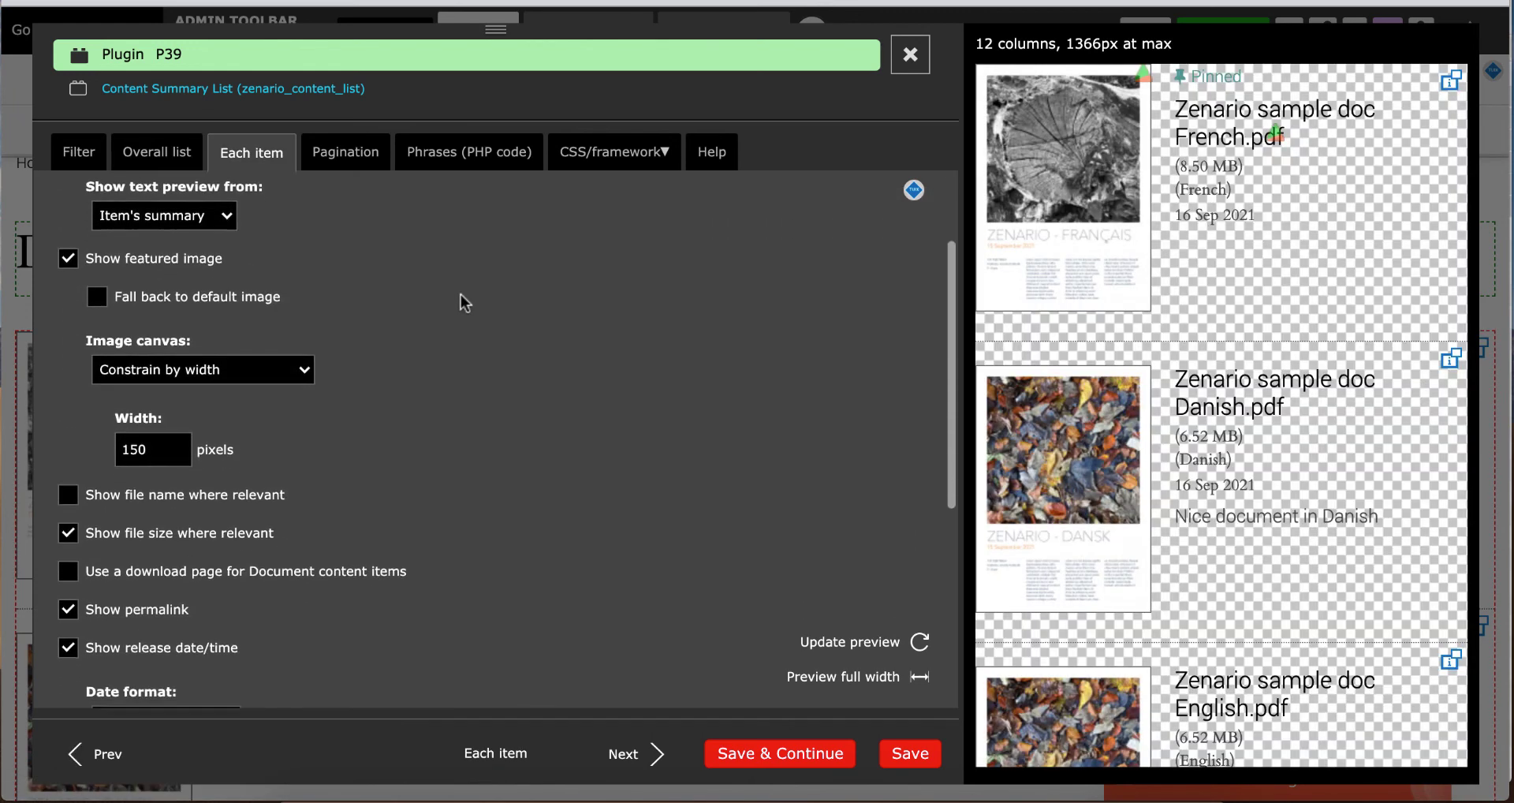
mouse_move(74, 412)
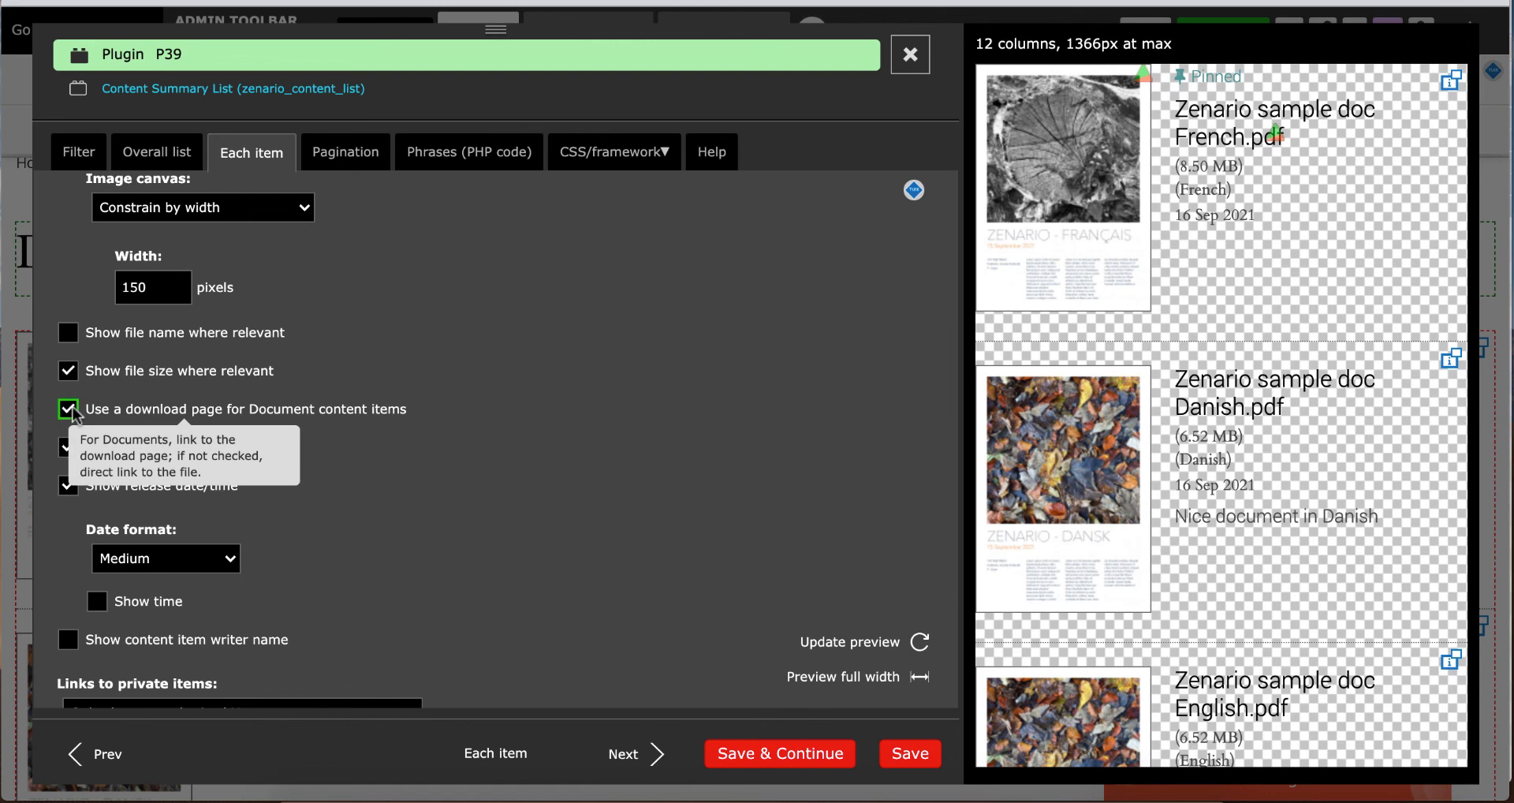
left_click(913, 756)
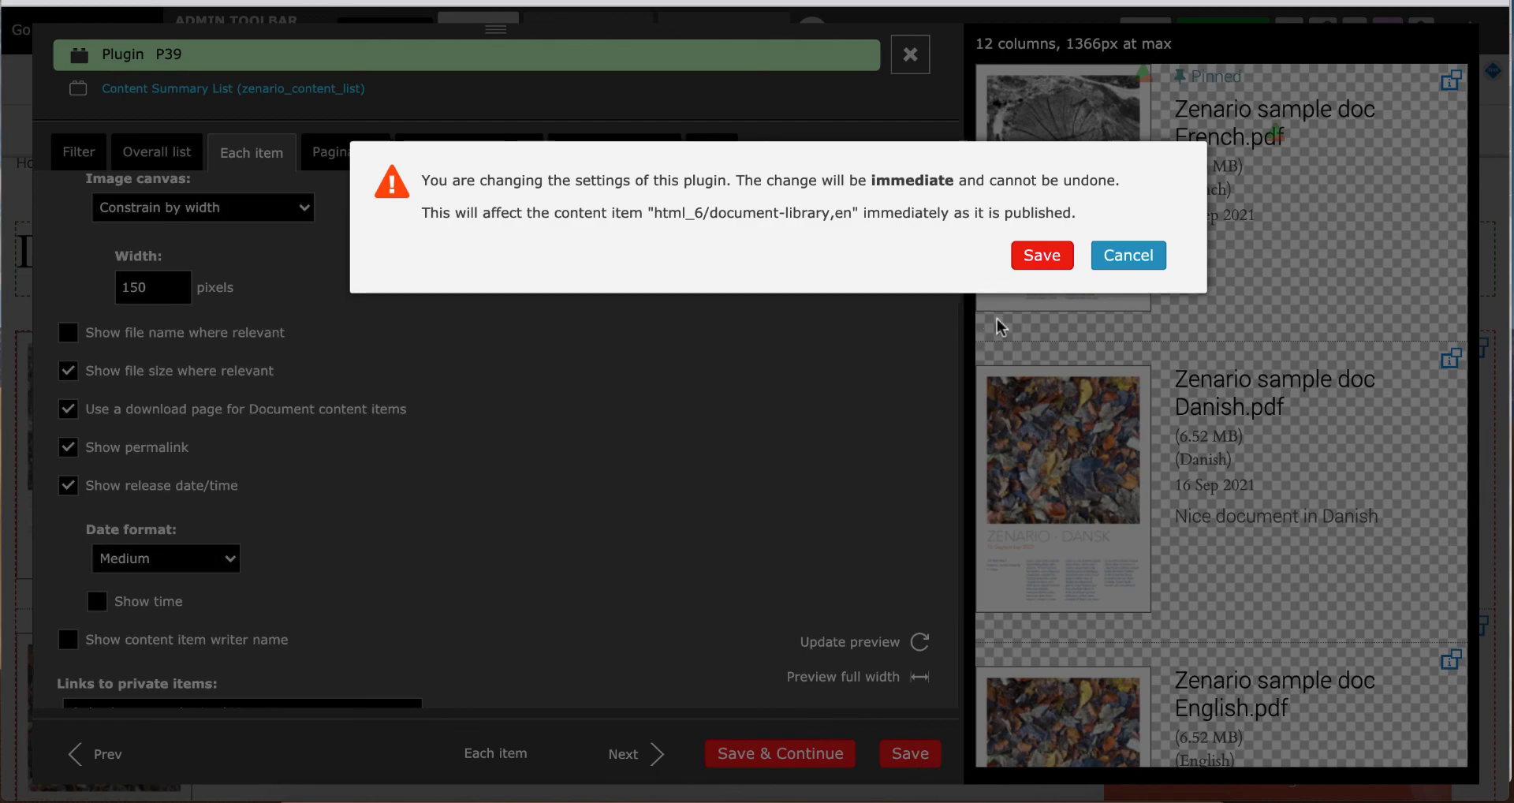
left_click(1040, 260)
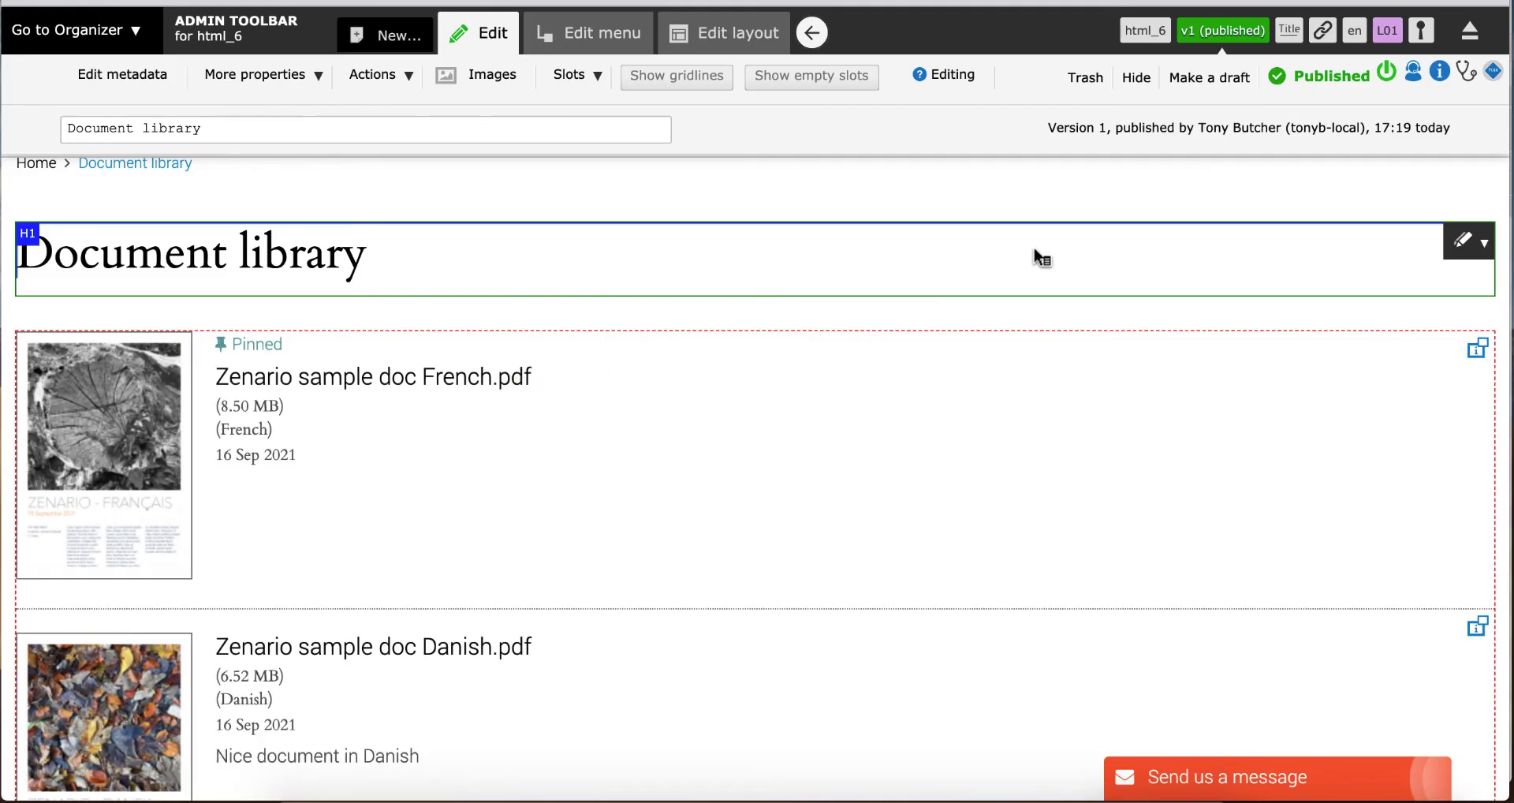
Follow the French document's link in the library list and examine its download page
left_click(813, 33)
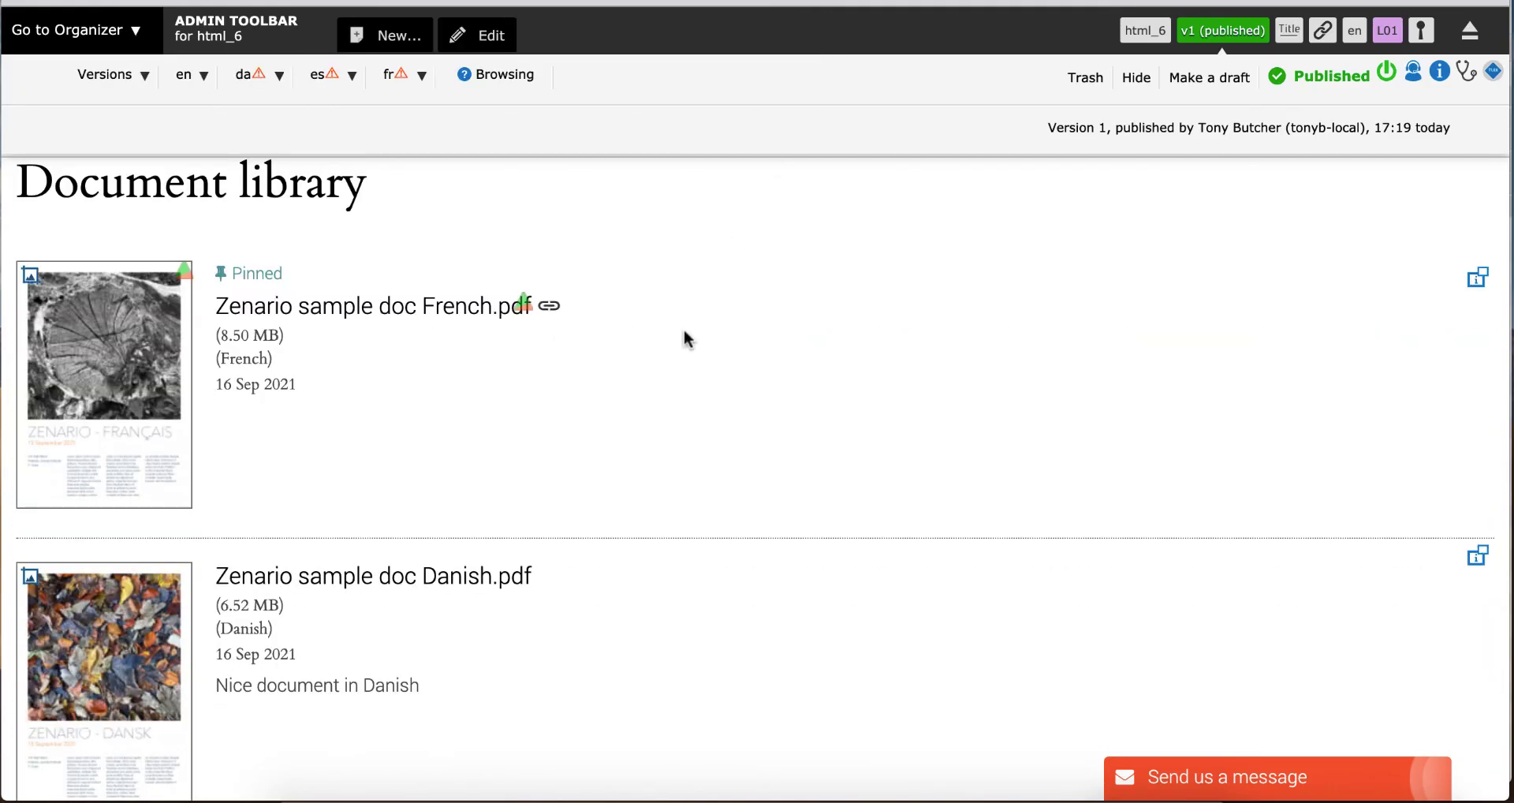
left_click(394, 311)
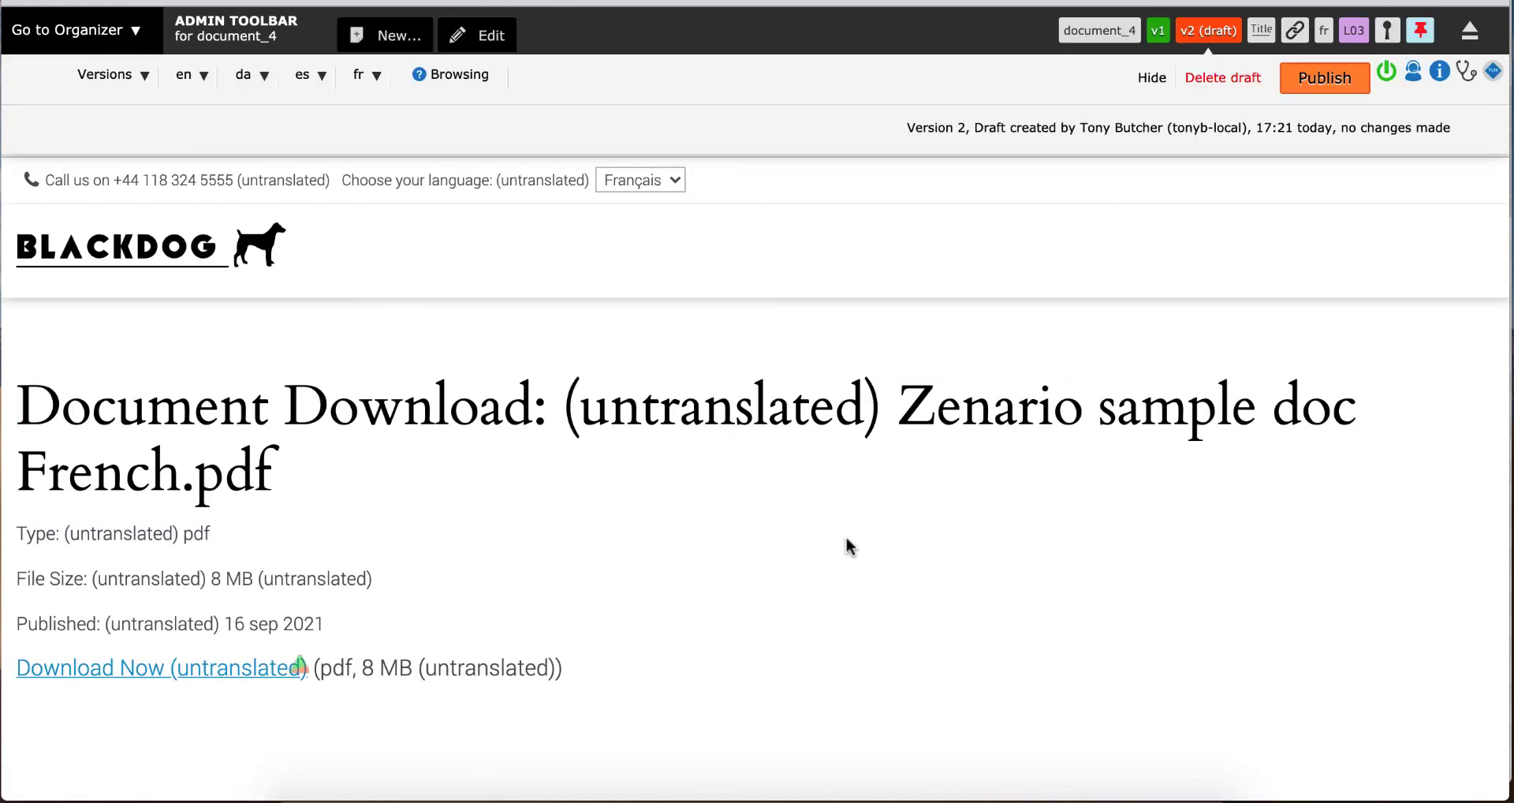
scroll(846, 539, "down", 3)
scroll(847, 540, "up", 3)
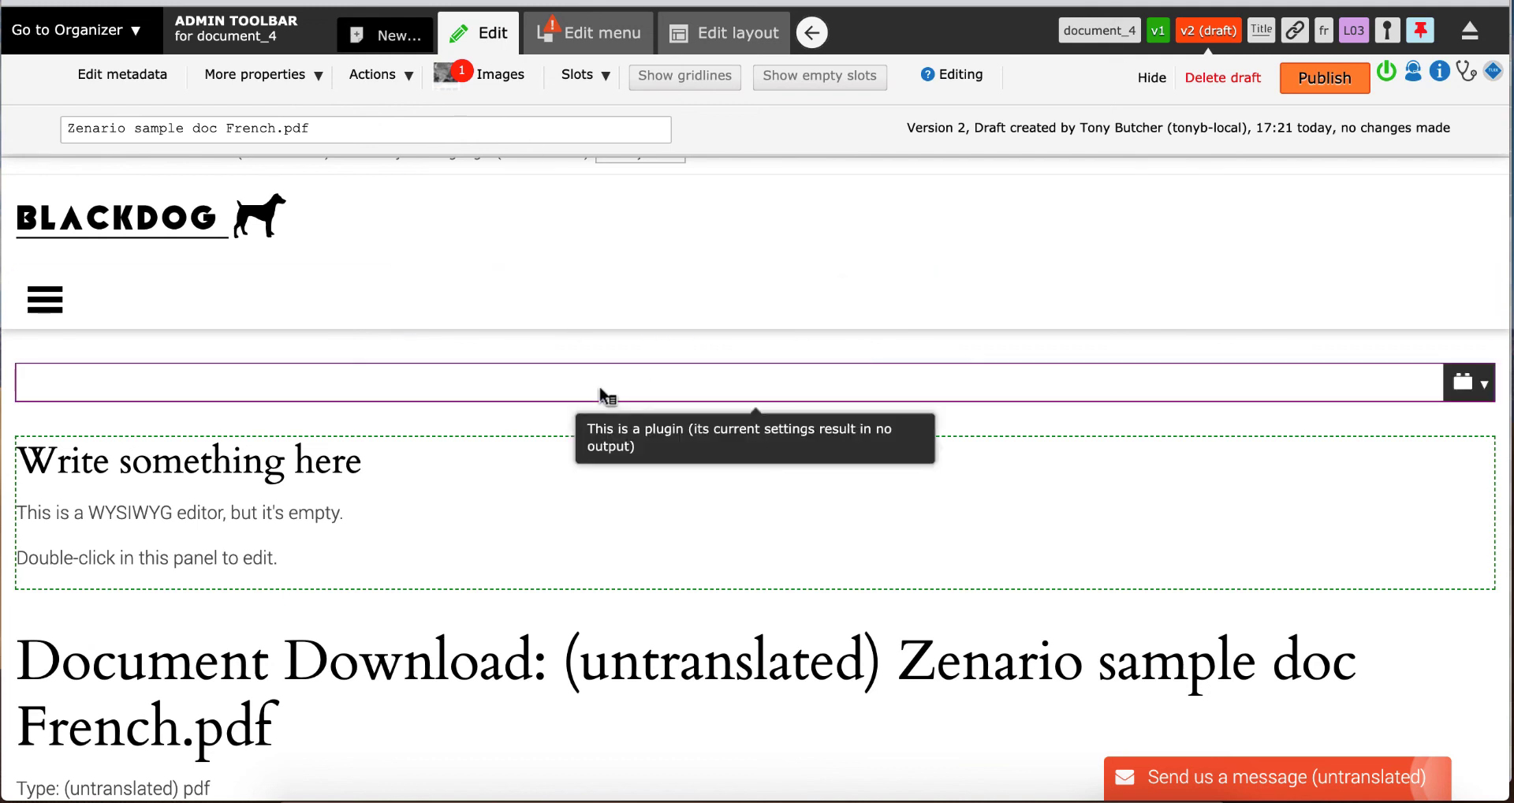
Set the document download plugin on the L03 Document Layout to show an image, using the item's featured image
left_click(726, 35)
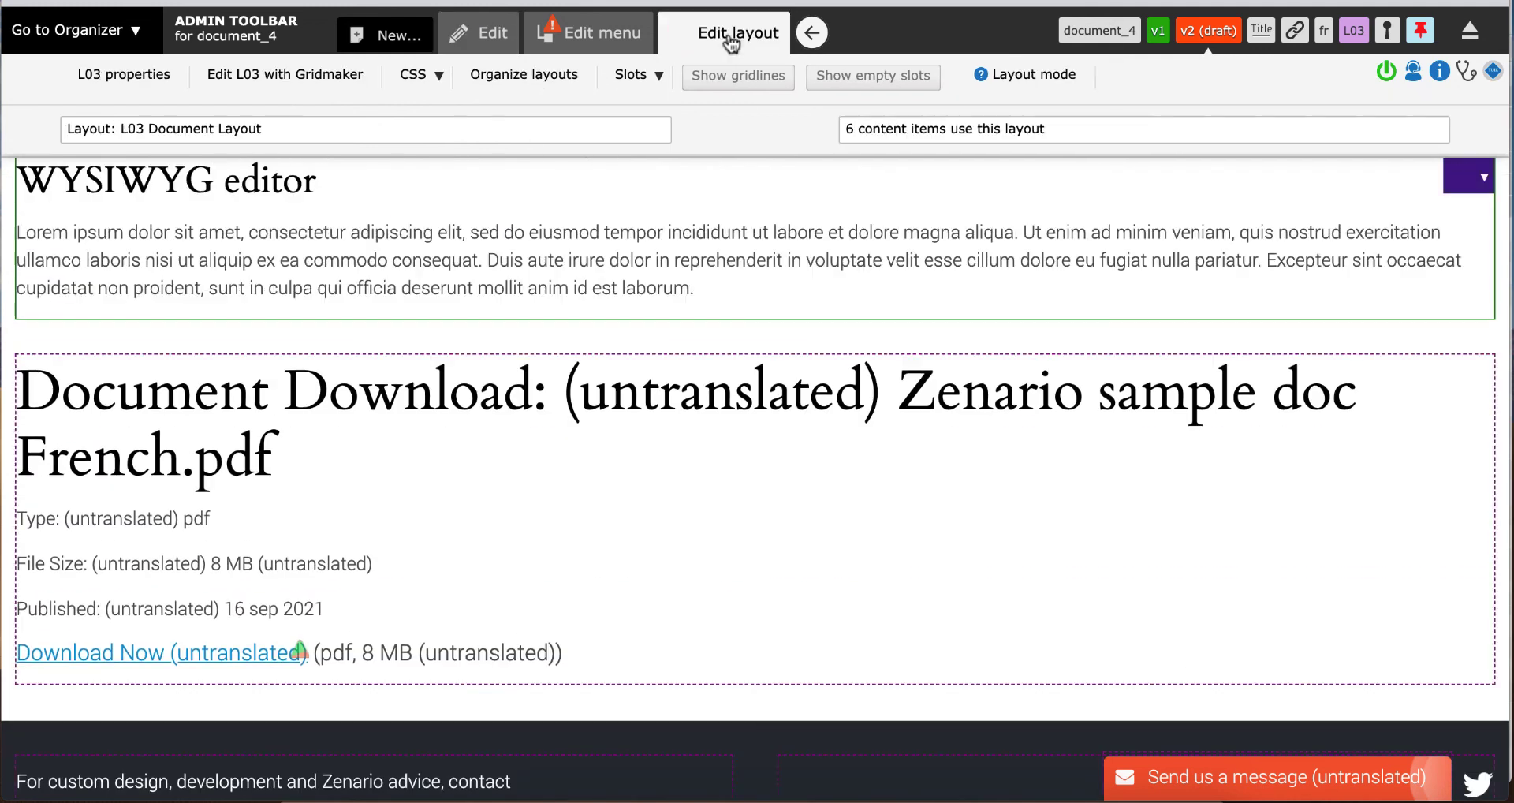
left_click(495, 467)
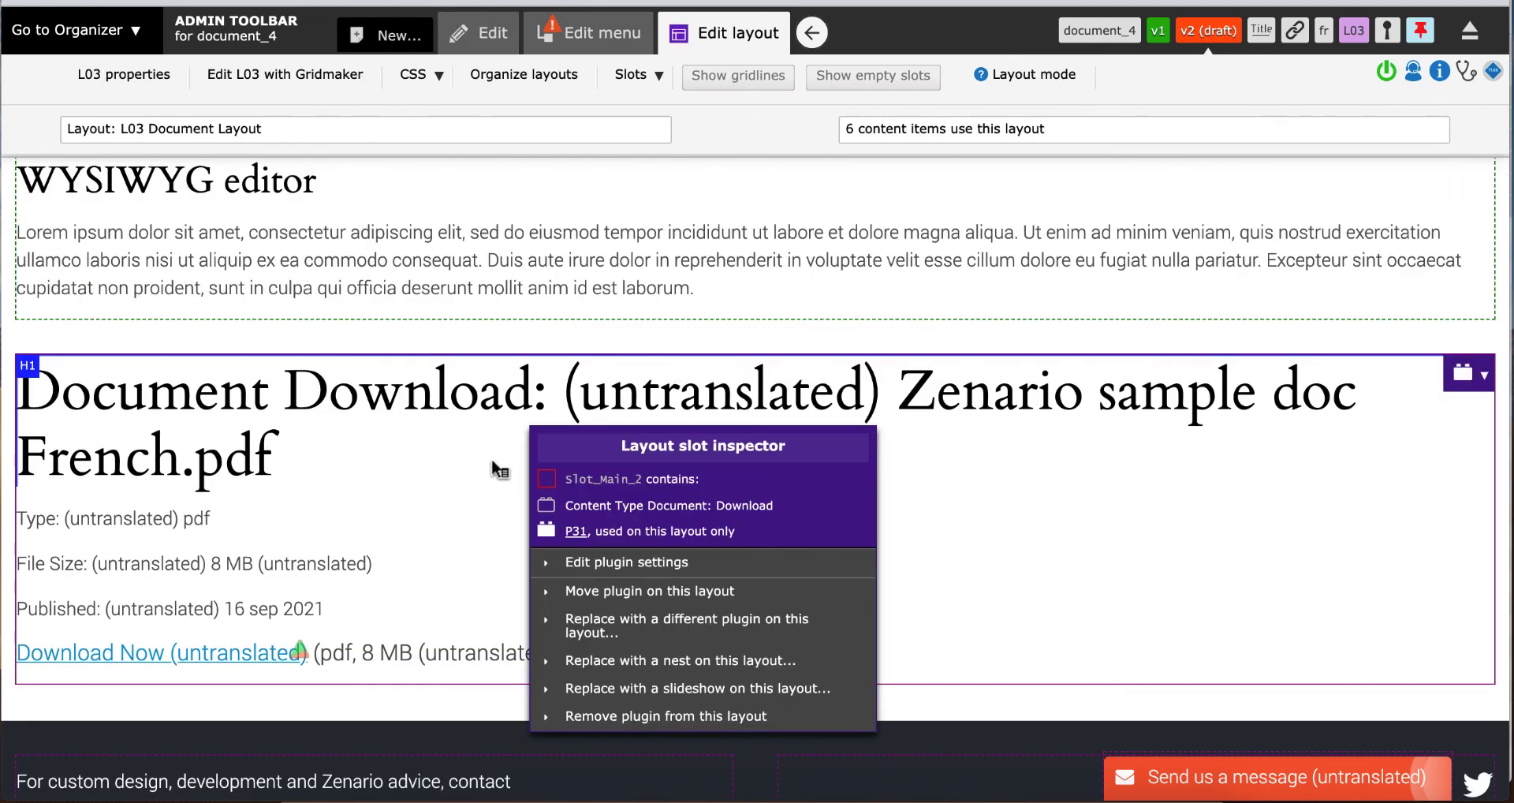
left_click(634, 566)
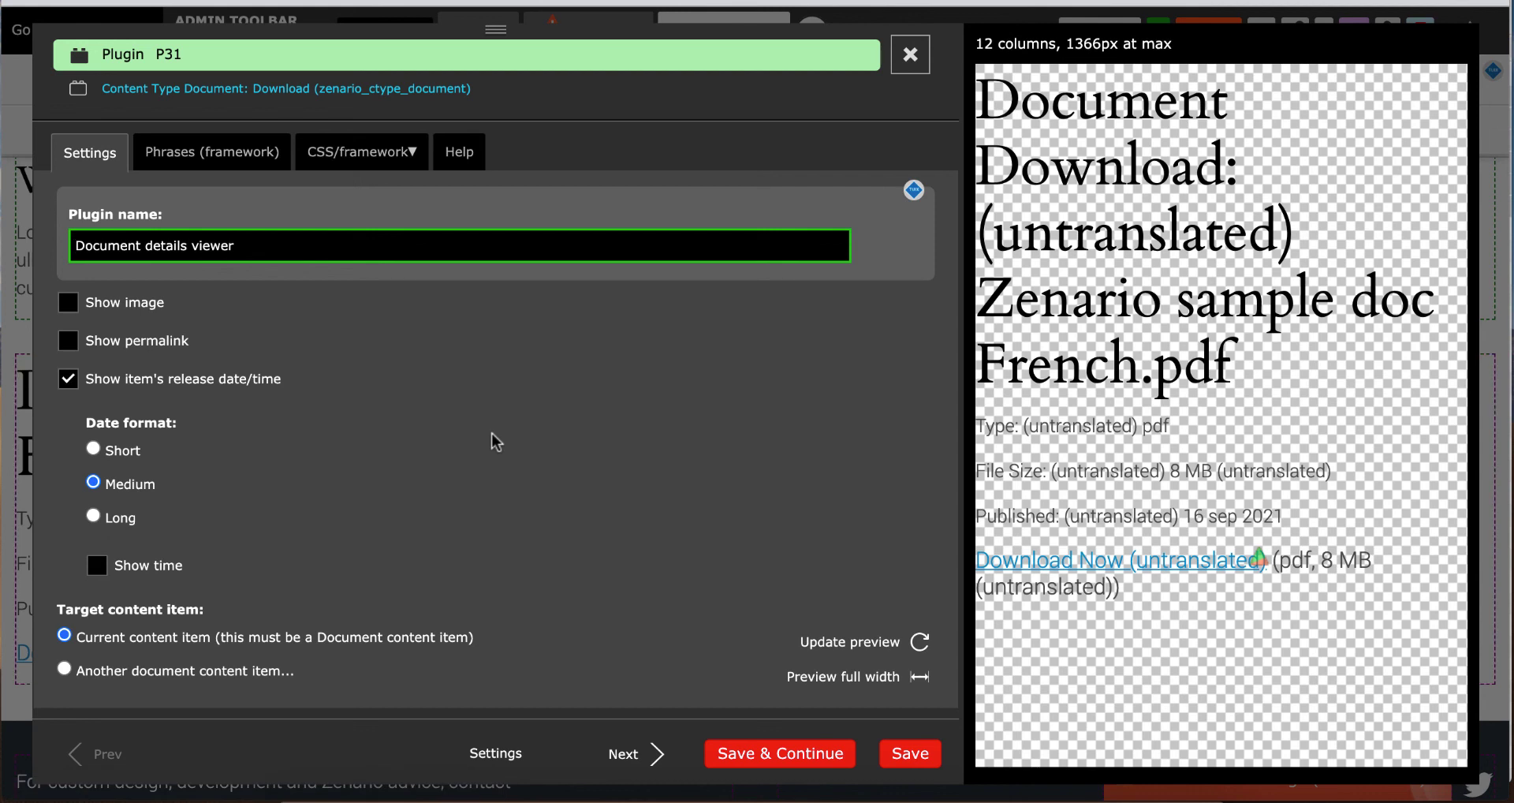
left_click(126, 302)
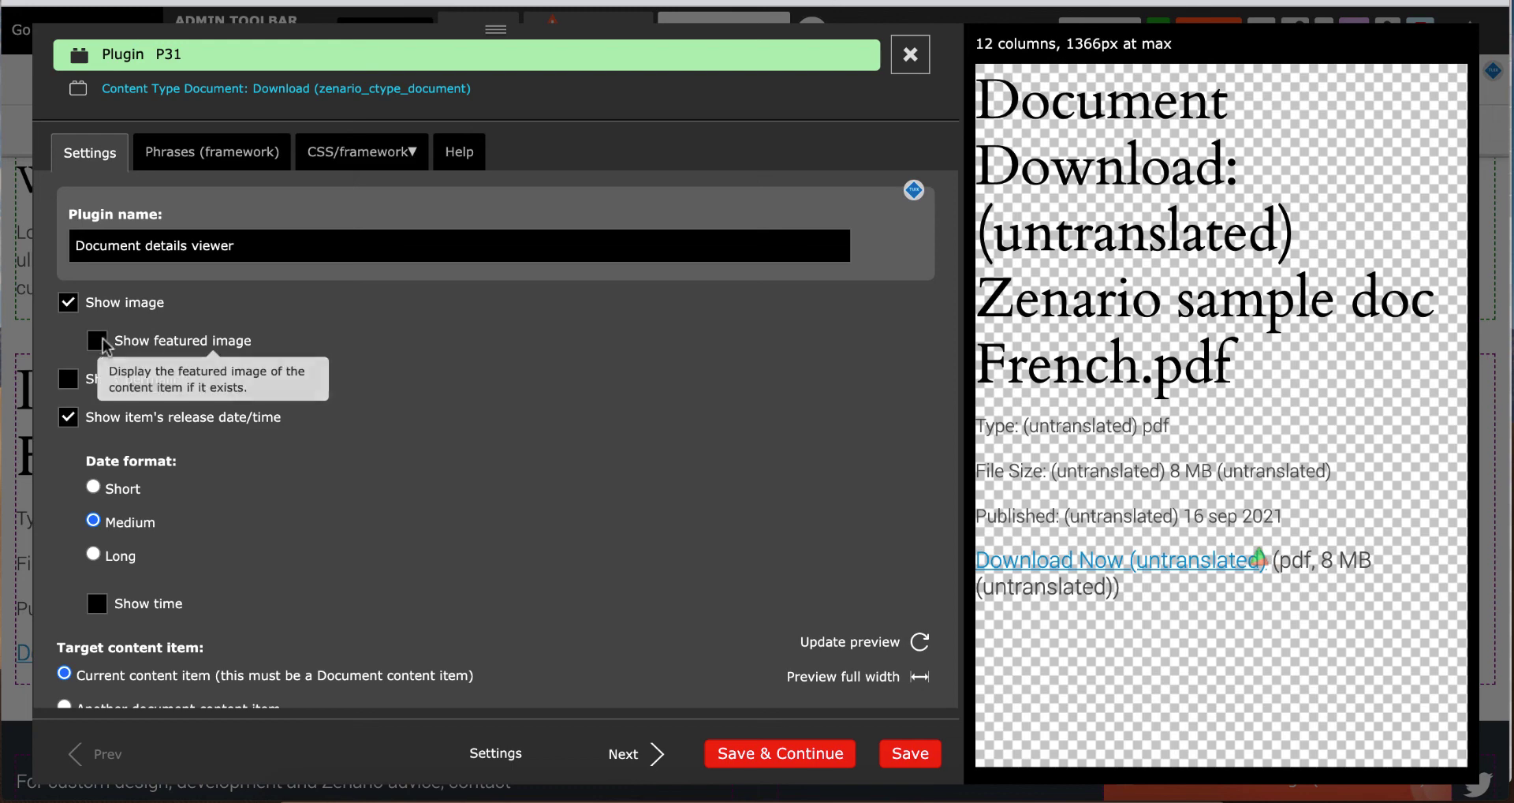
left_click(97, 339)
Constrain the featured image by width to 300 pixels and turn on the permalink in the document download plugin
left_click(304, 418)
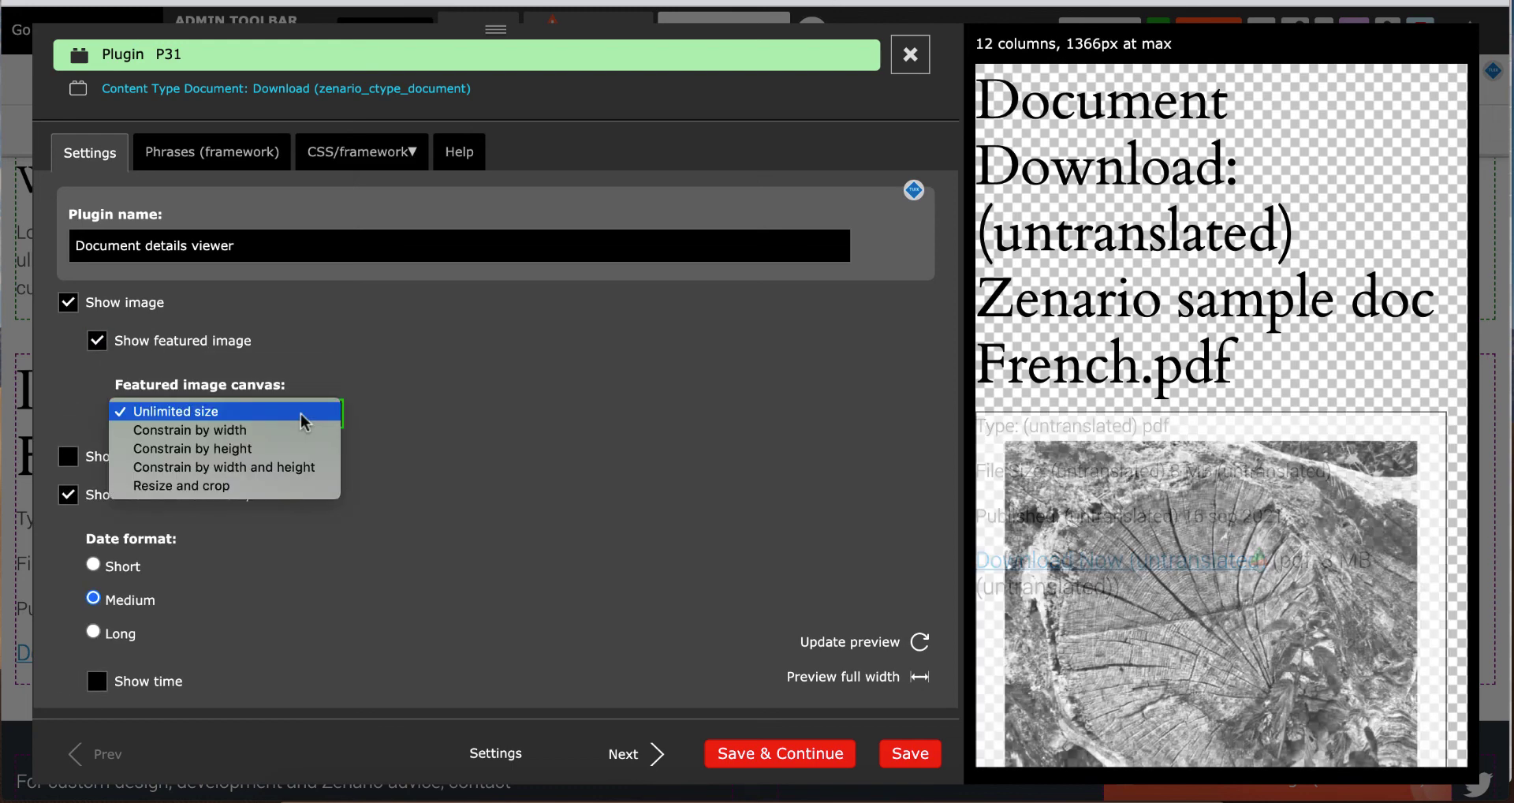
left_click(305, 432)
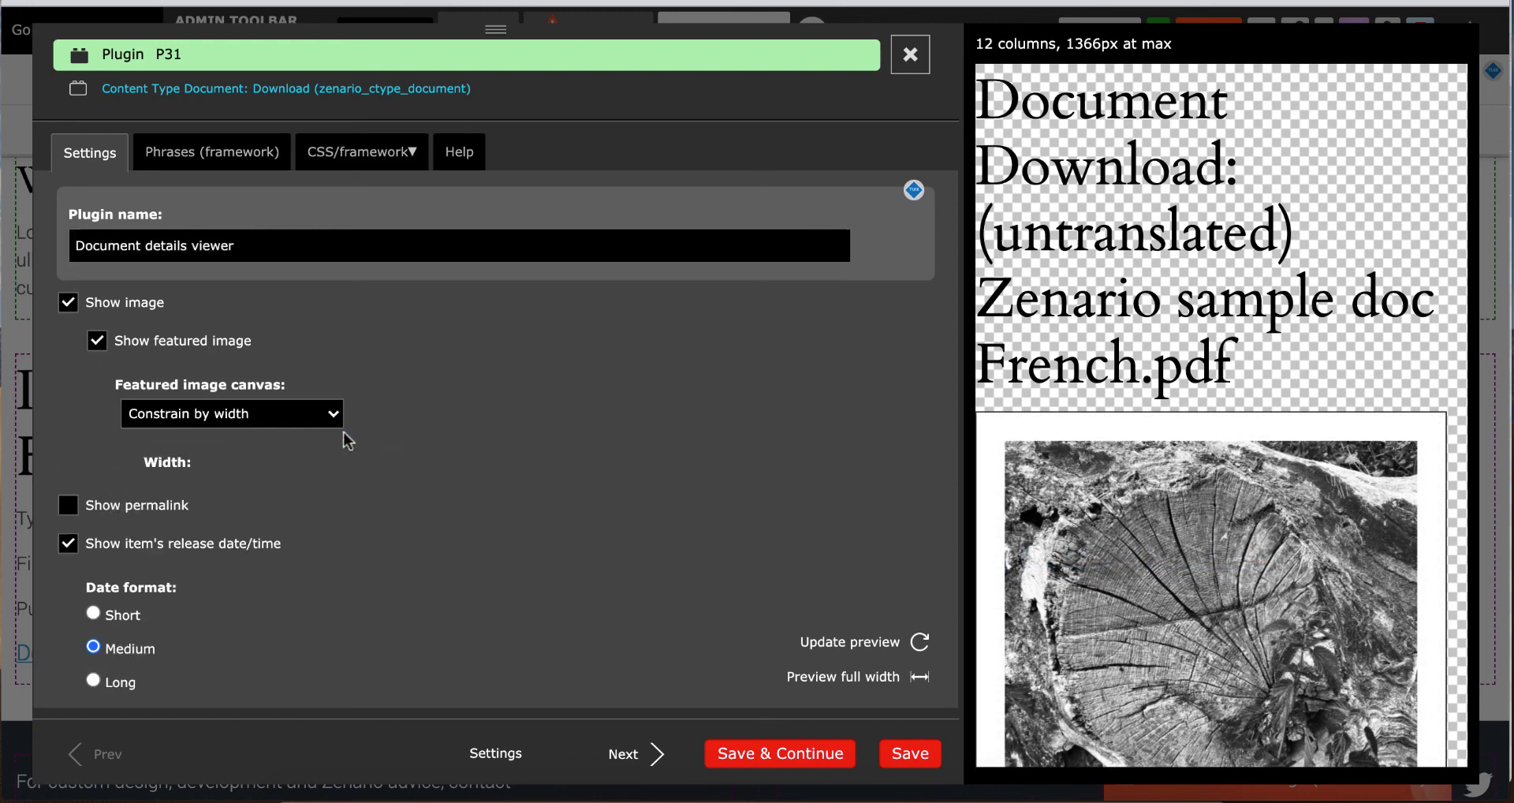
left_click(190, 491)
type("3")
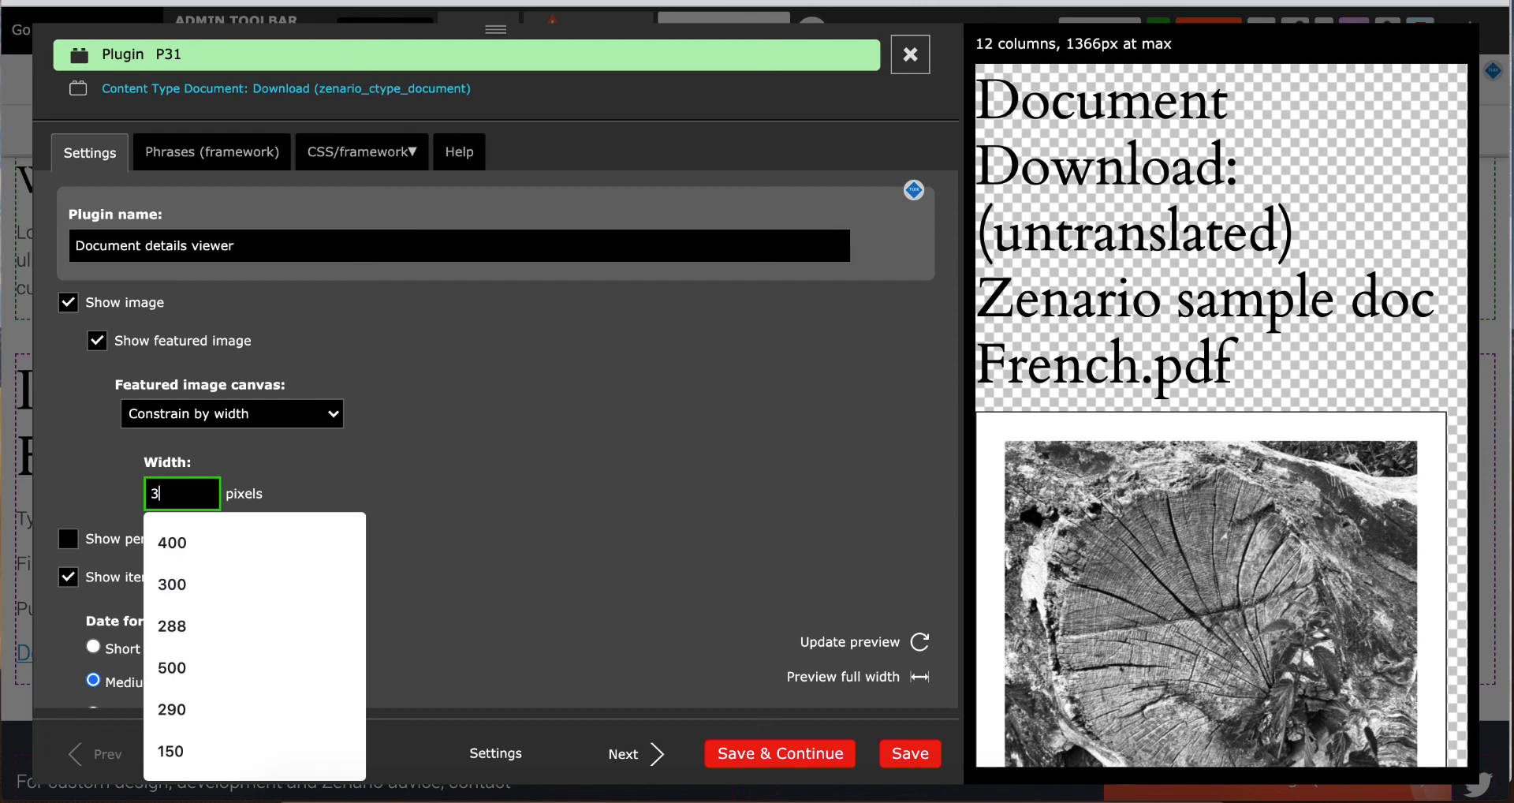
type("00")
left_click(455, 505)
scroll(456, 504, "down", 3)
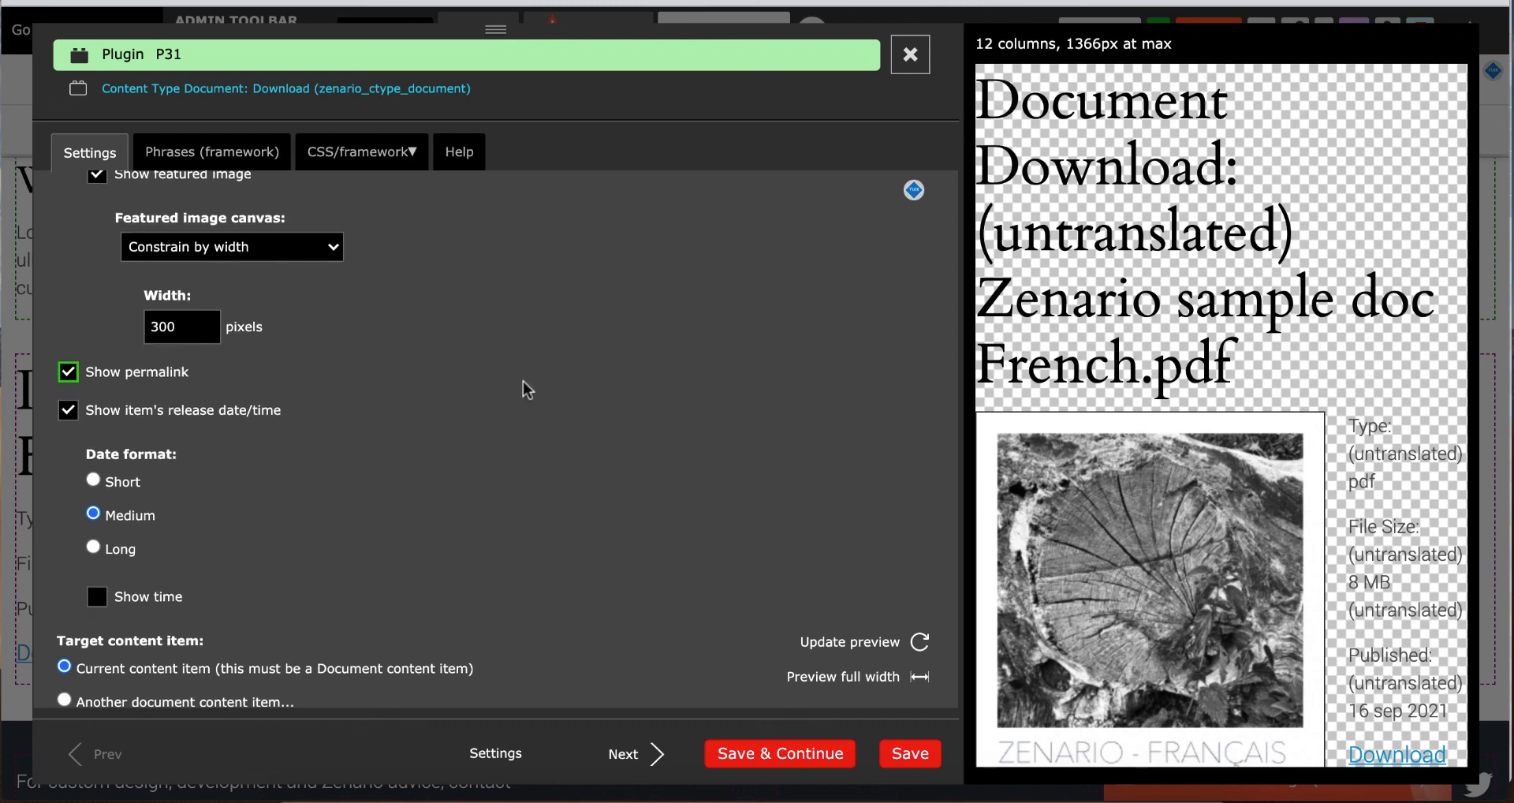
scroll(523, 381, "down", 1)
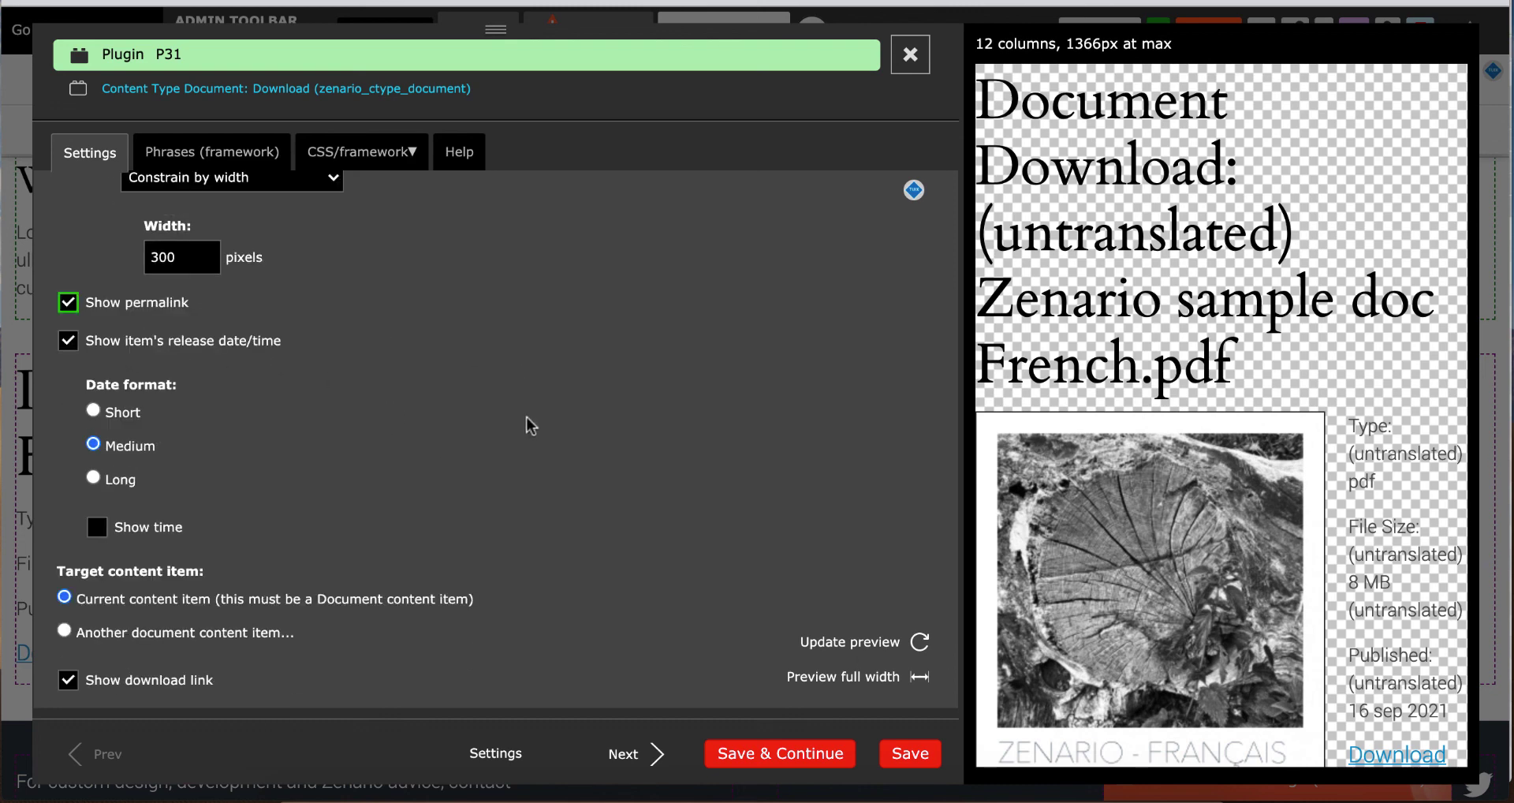
Clear the plugin's customised phrases for Description, Document Download, File Size, Published and Type, and save the plugin for all affected content items
left_click(211, 153)
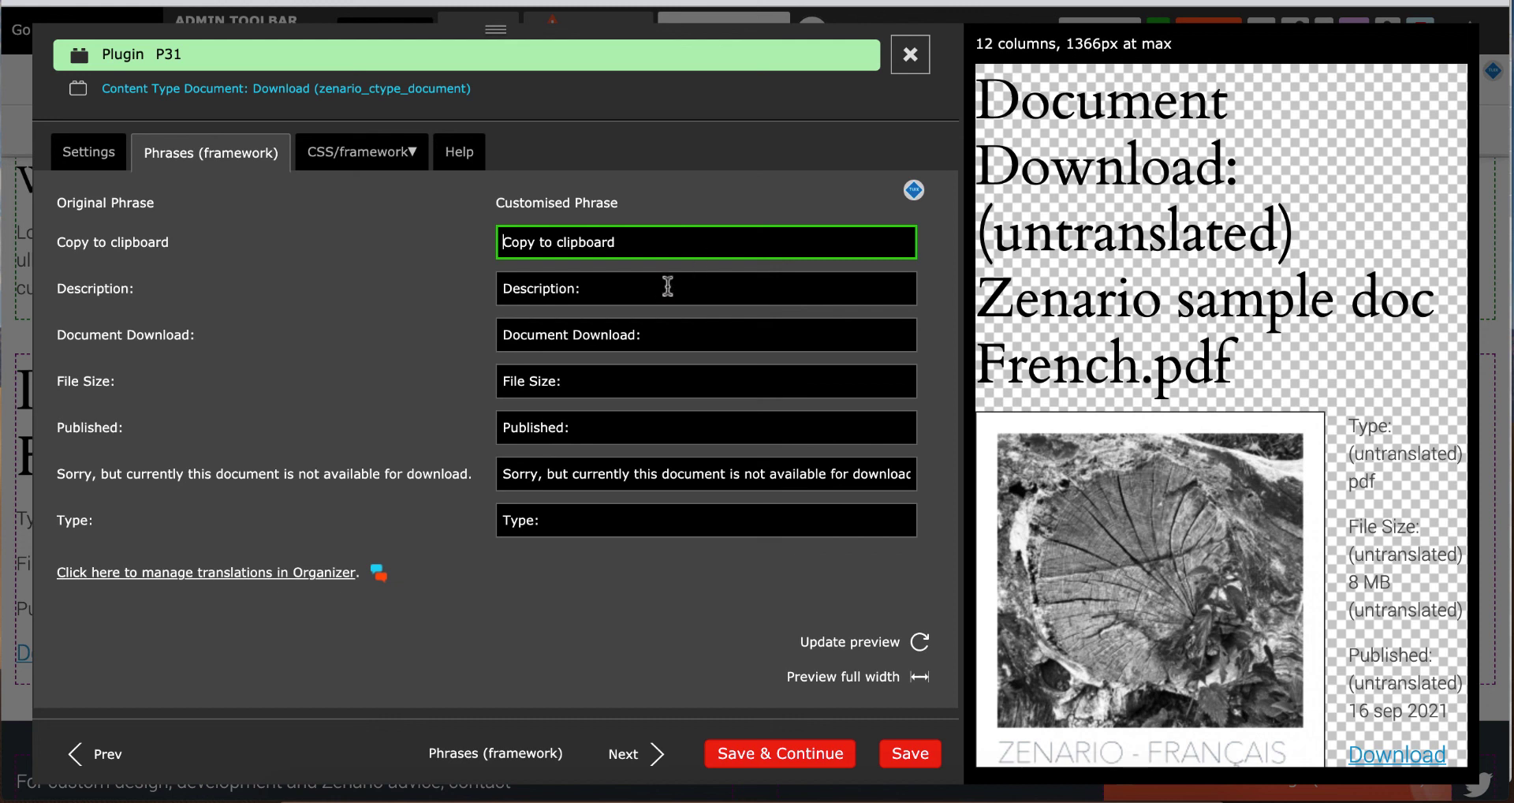
mouse_move(668, 285)
left_mouse_down()
mouse_move(657, 252)
mouse_move(655, 288)
mouse_move(650, 265)
left_mouse_up()
key("BackSpace")
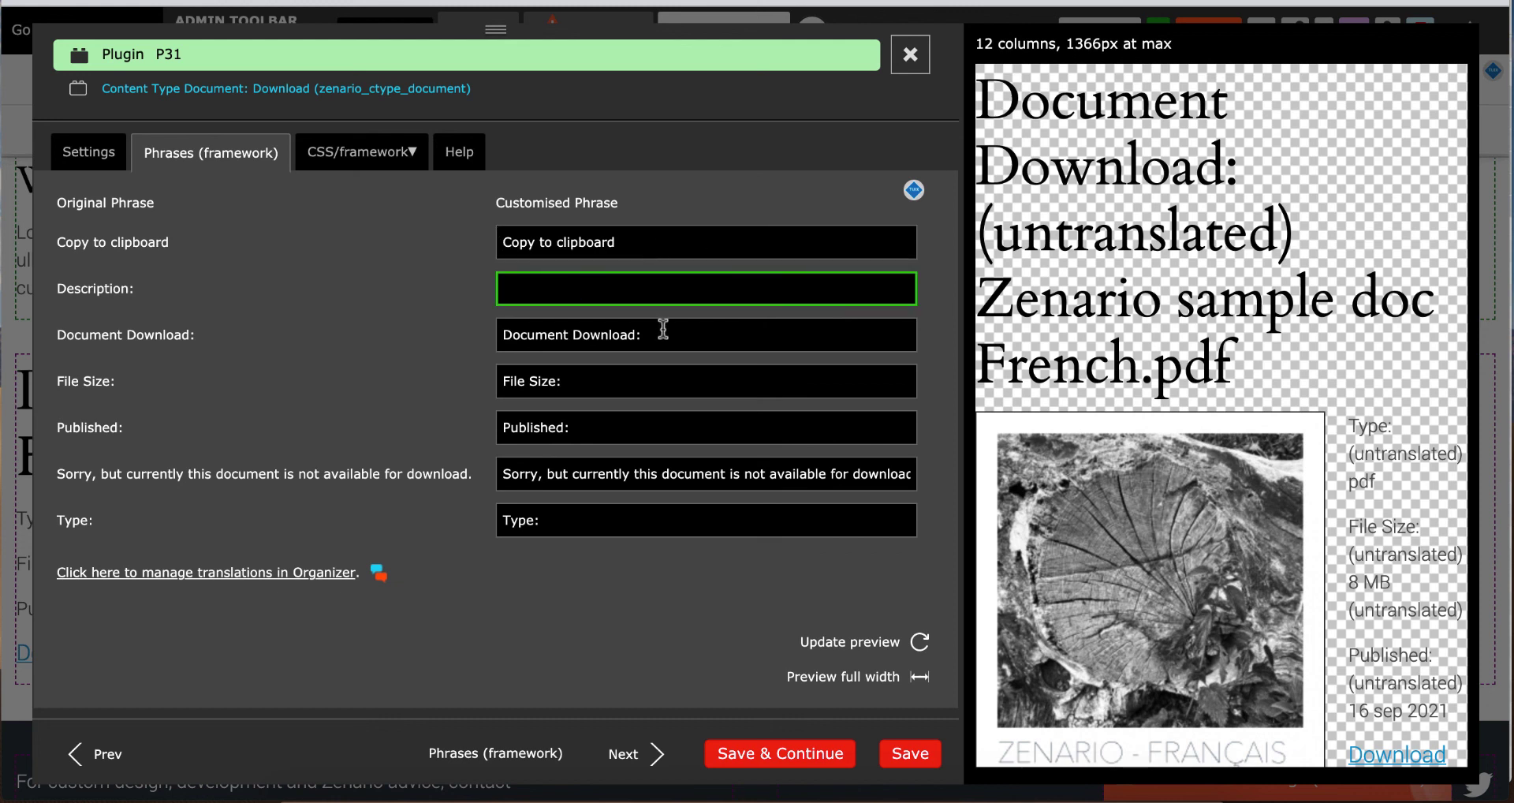
left_click_drag(663, 330, 652, 298)
key("BackSpace")
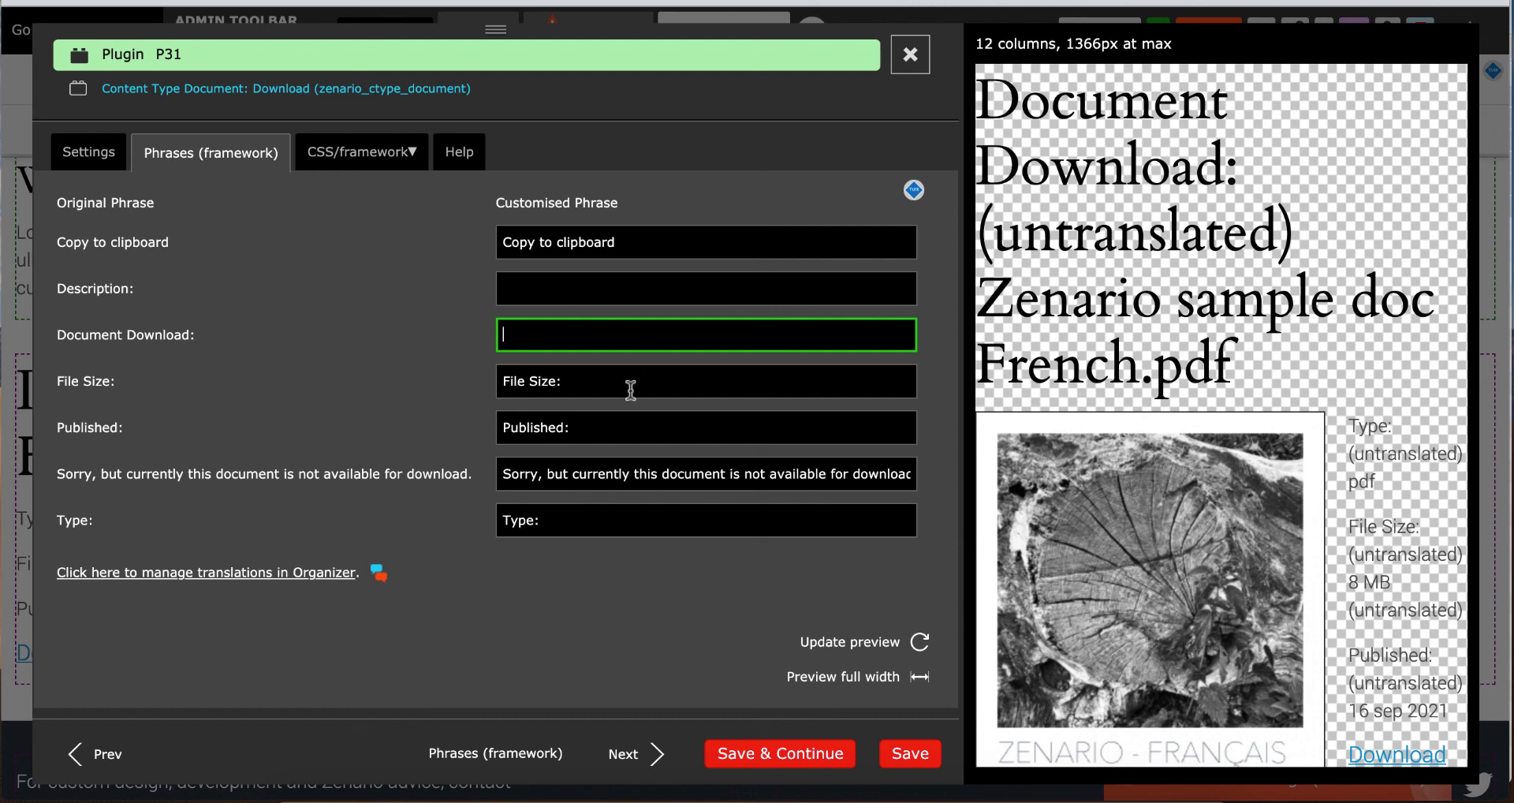
left_click_drag(631, 388, 632, 361)
key("BackSpace")
left_click_drag(618, 430, 618, 409)
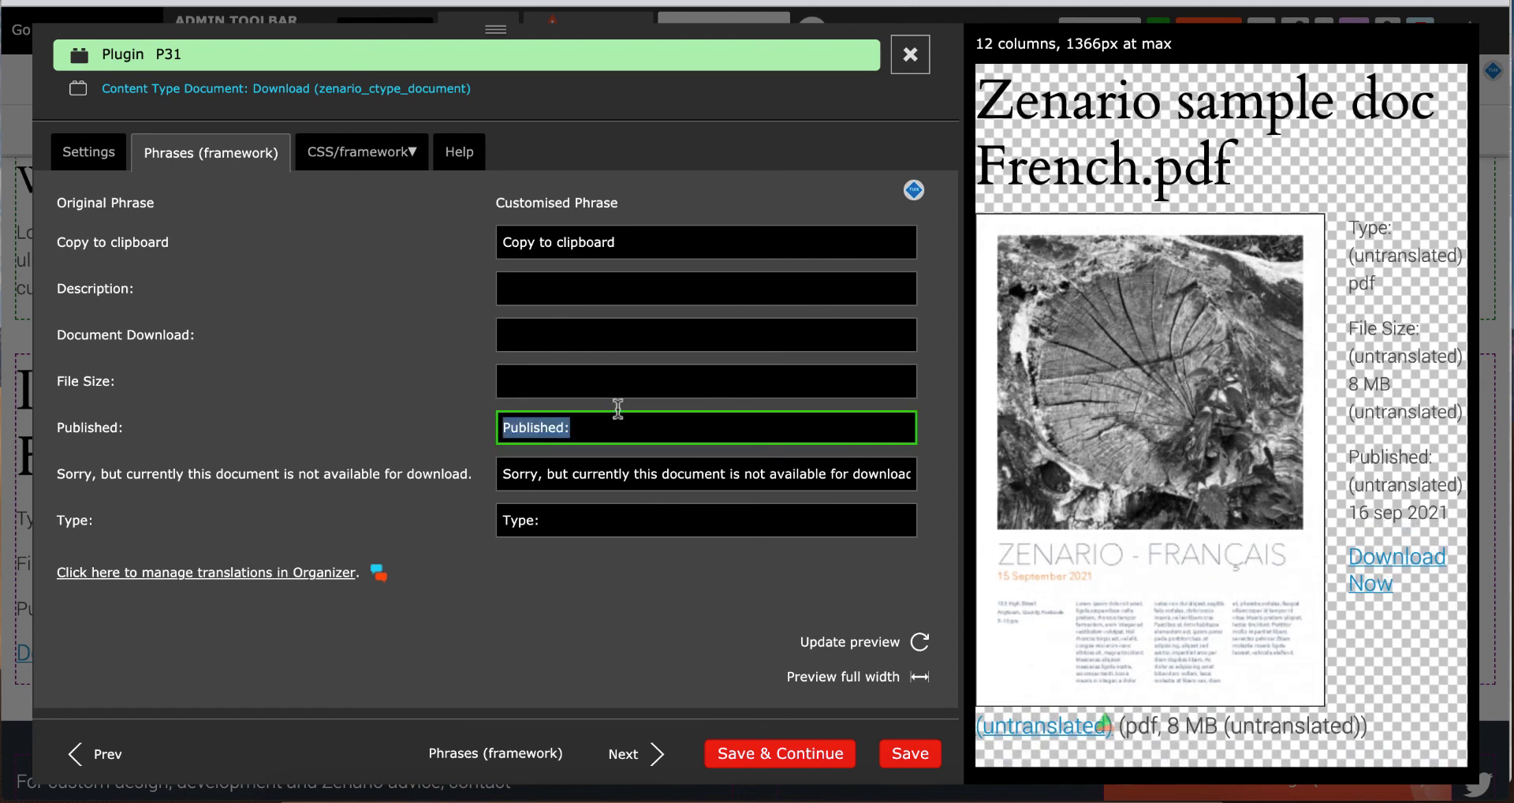
key("BackSpace")
left_click_drag(581, 521, 581, 502)
key("BackSpace")
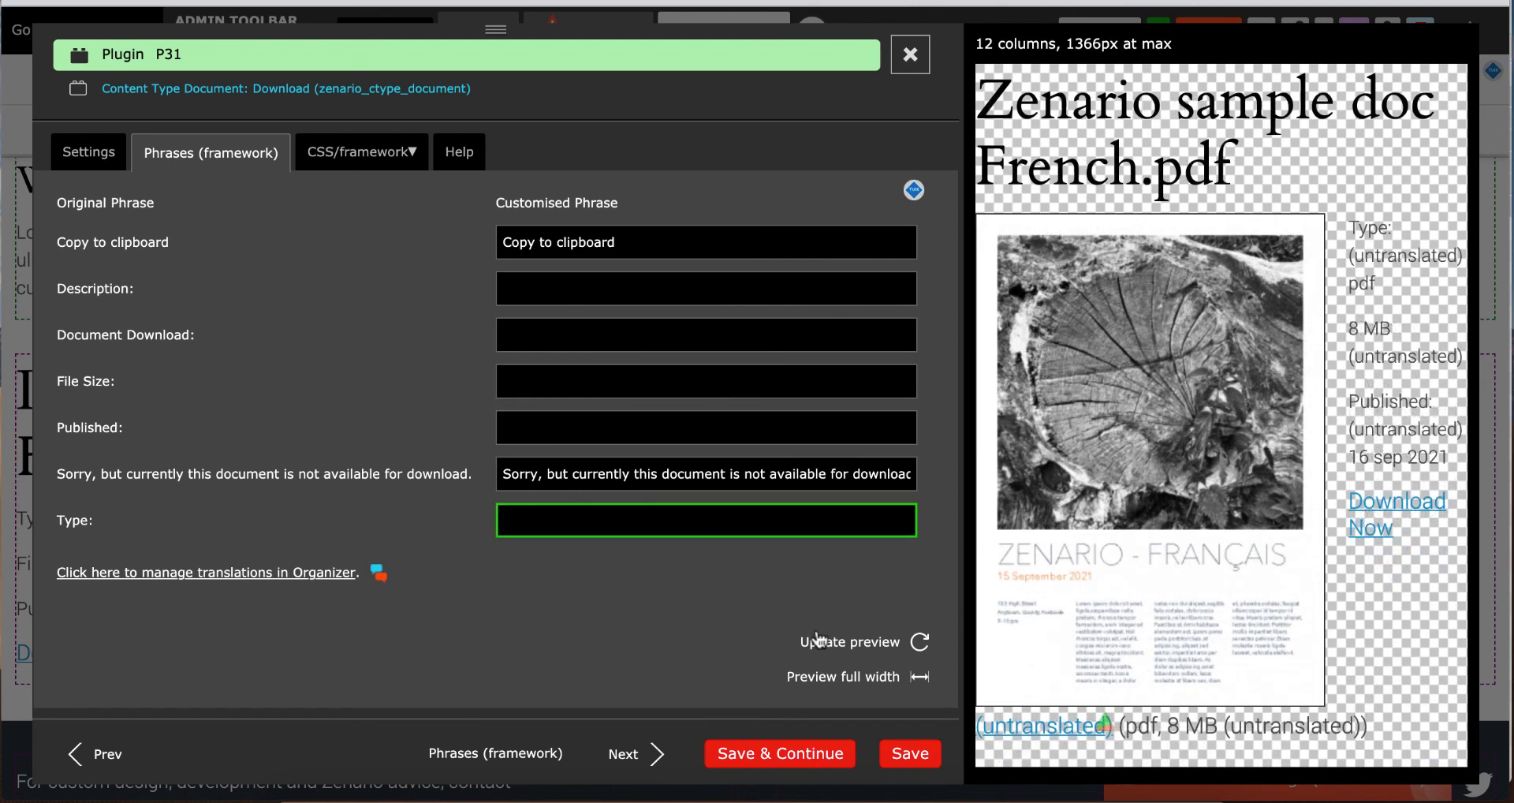
left_click(910, 754)
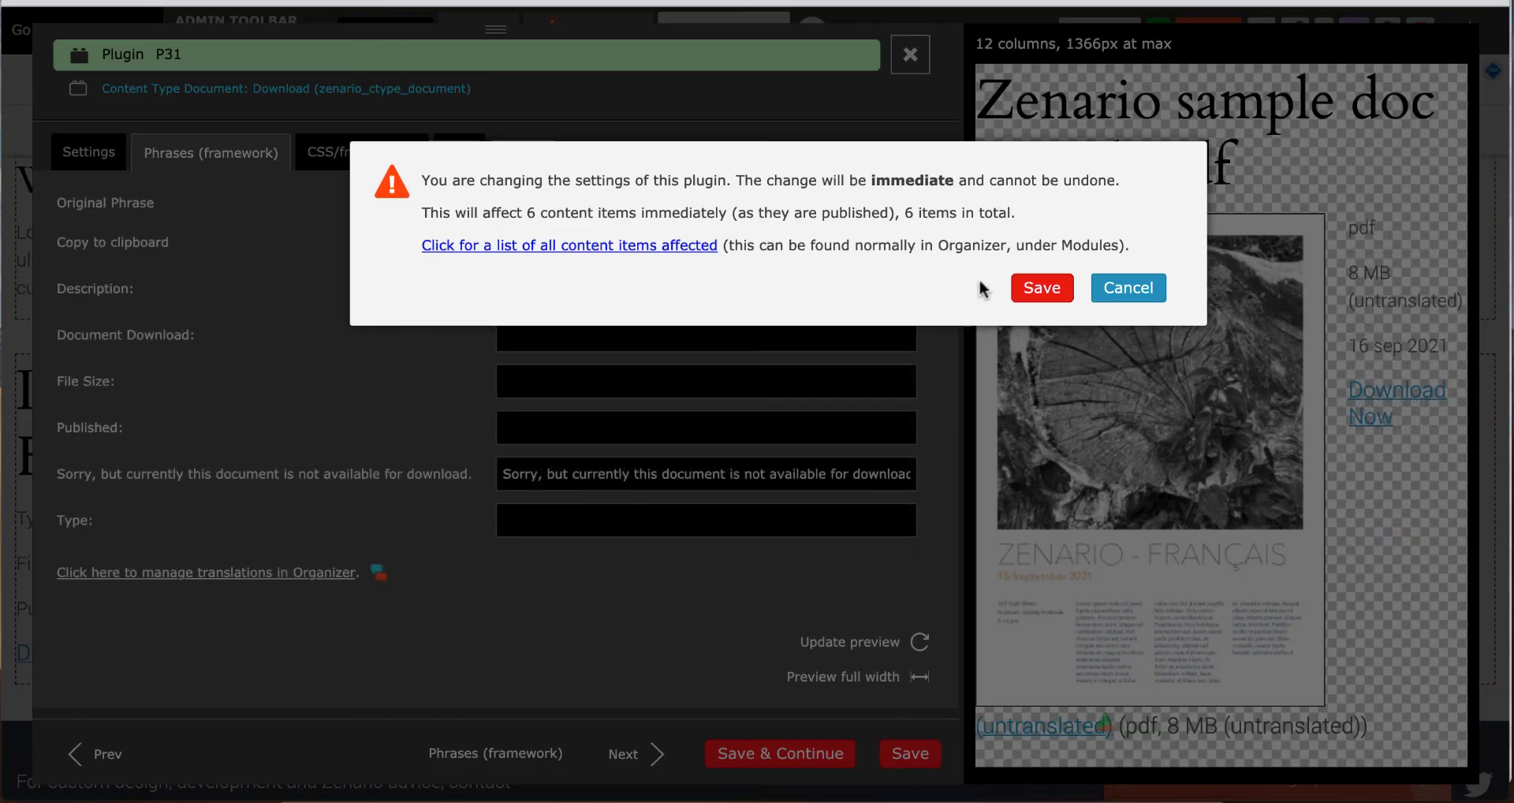
left_click(1041, 288)
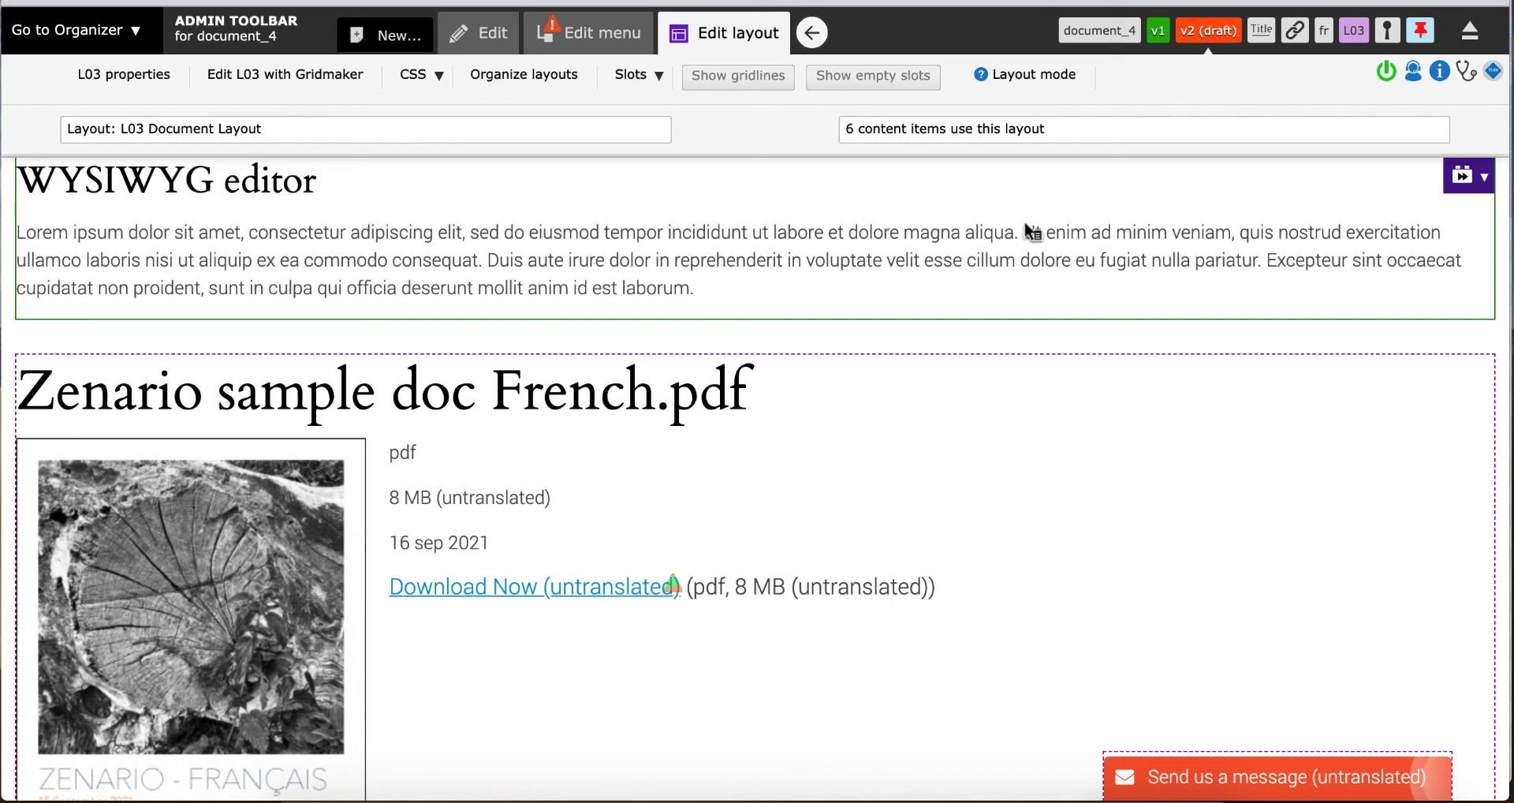
Leave layout editing and examine the French document's download page with its image, file details and download link
scroll(1065, 275, "down", 1)
scroll(1071, 283, "down", 2)
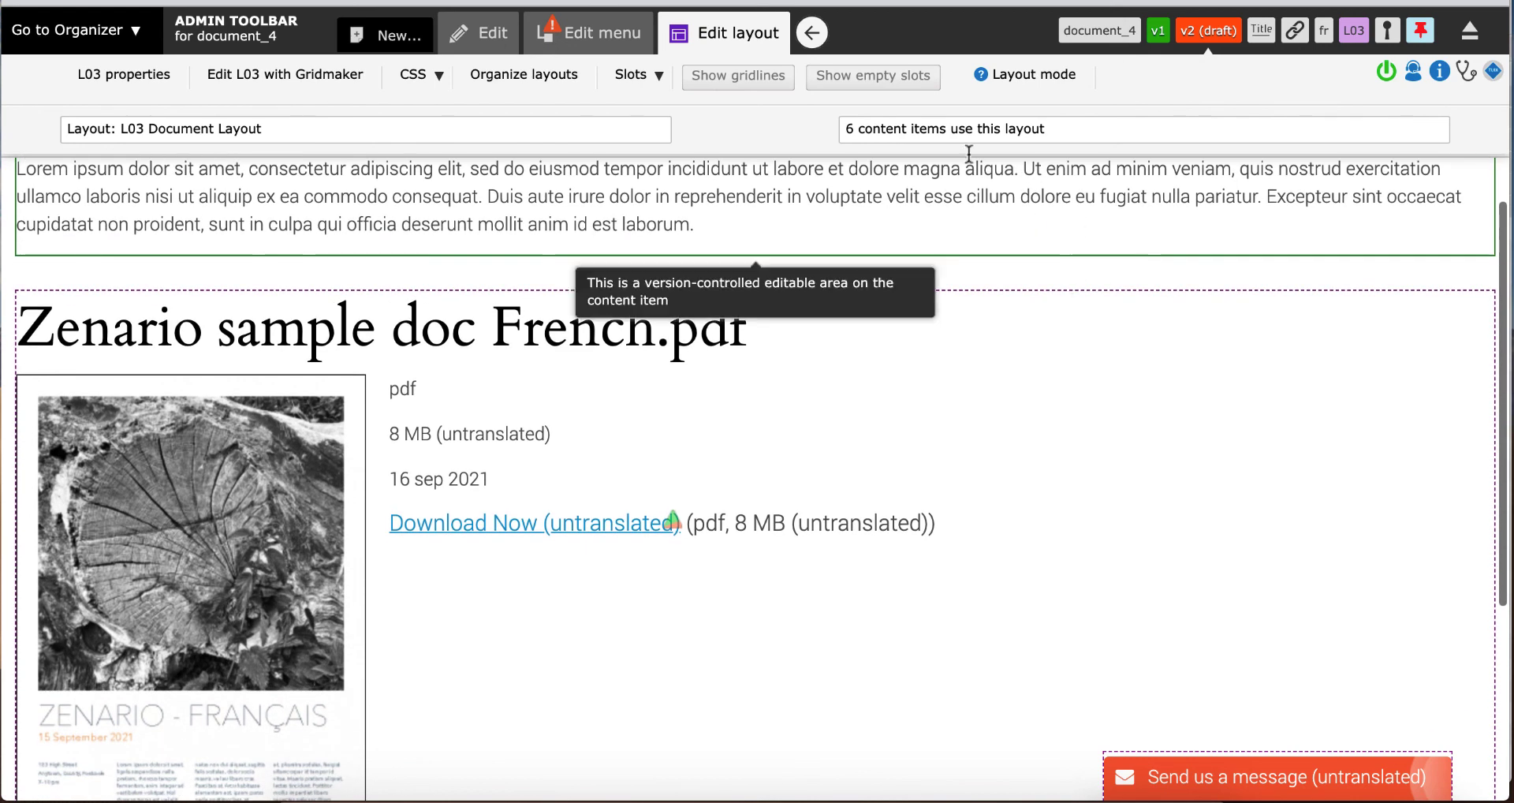
left_click(811, 32)
scroll(994, 414, "up", 2)
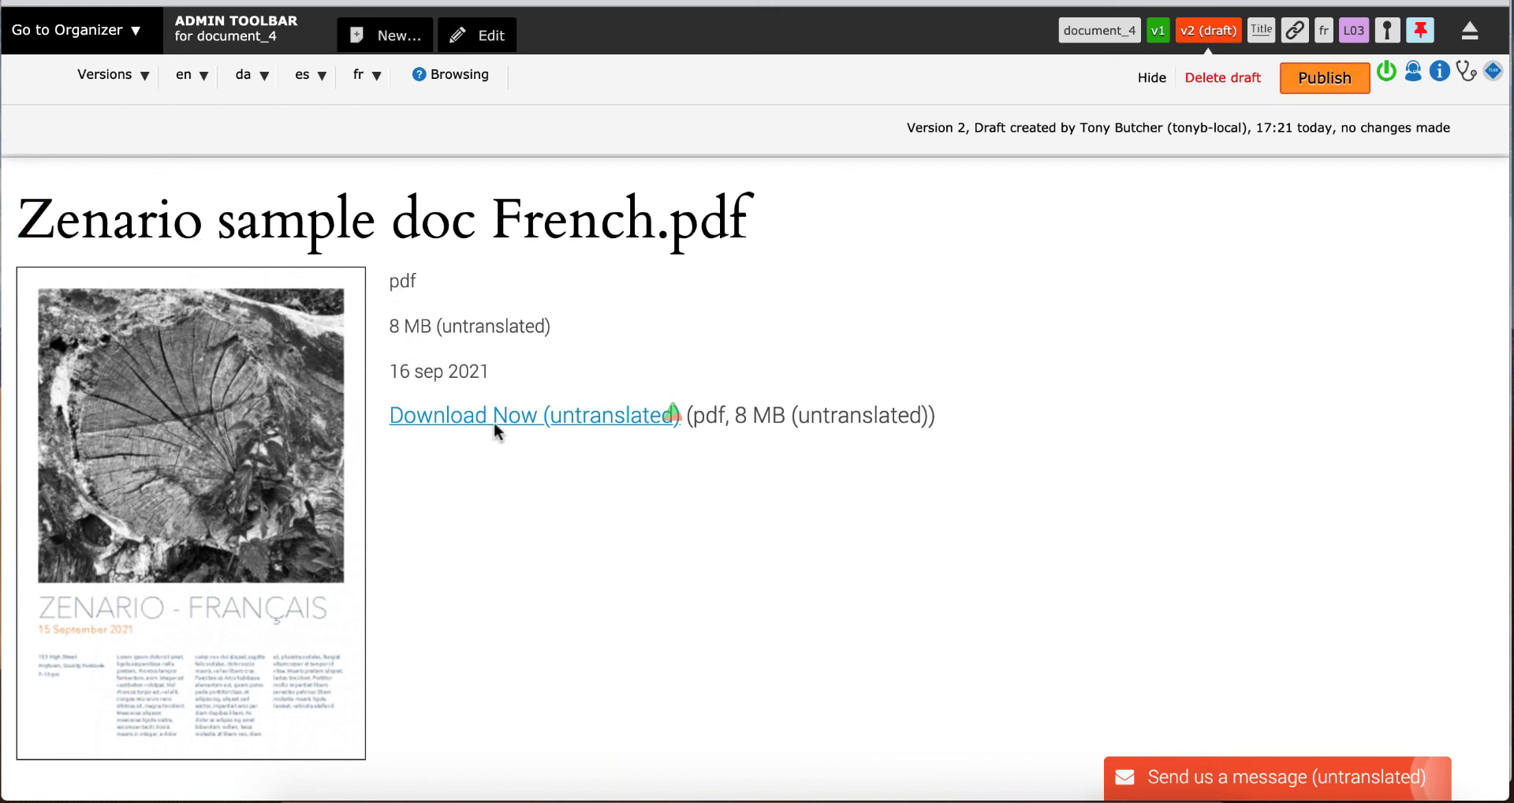
scroll(1250, 431, "up", 5)
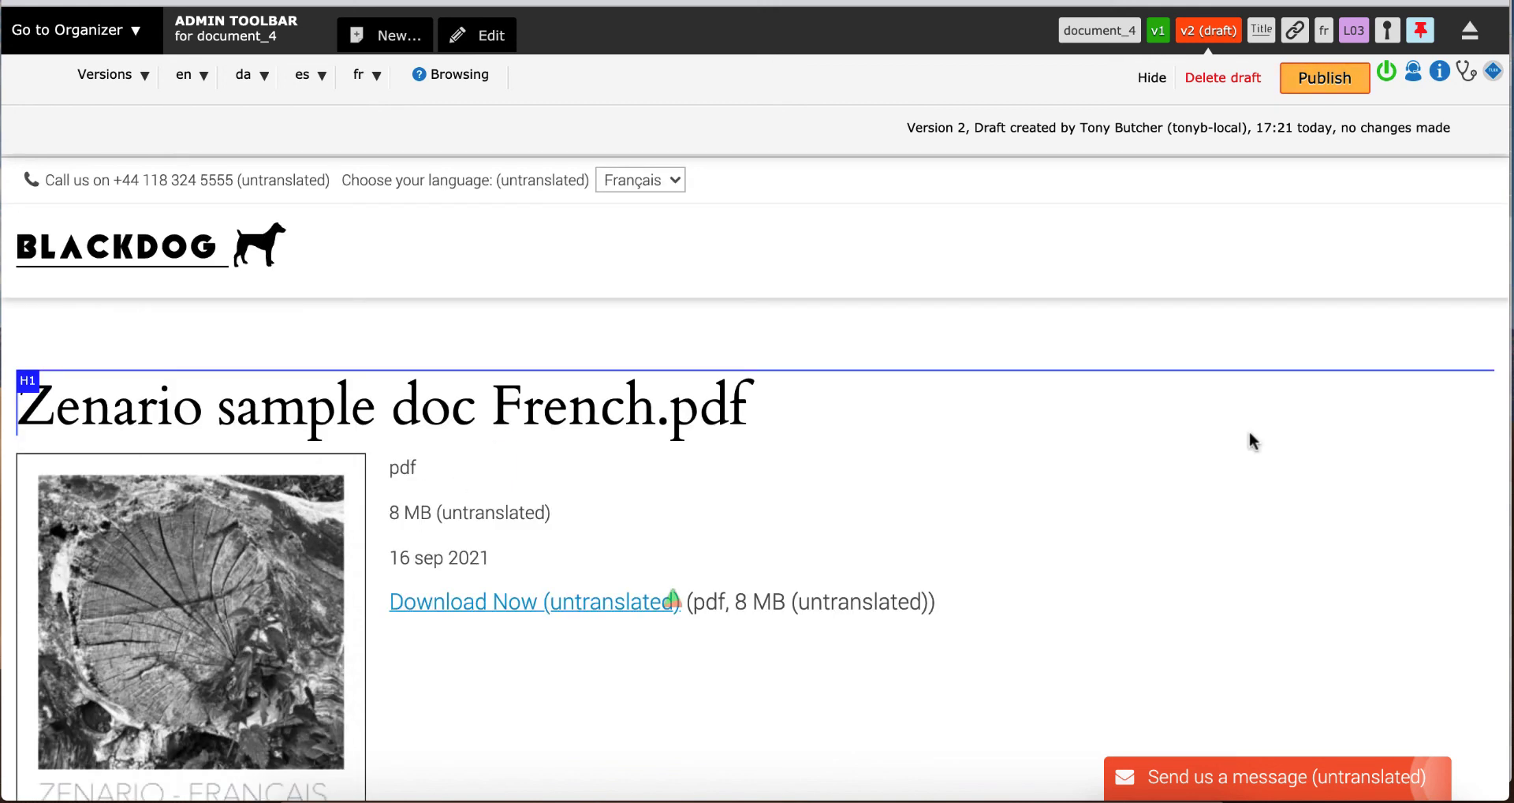
scroll(1249, 430, "down", 5)
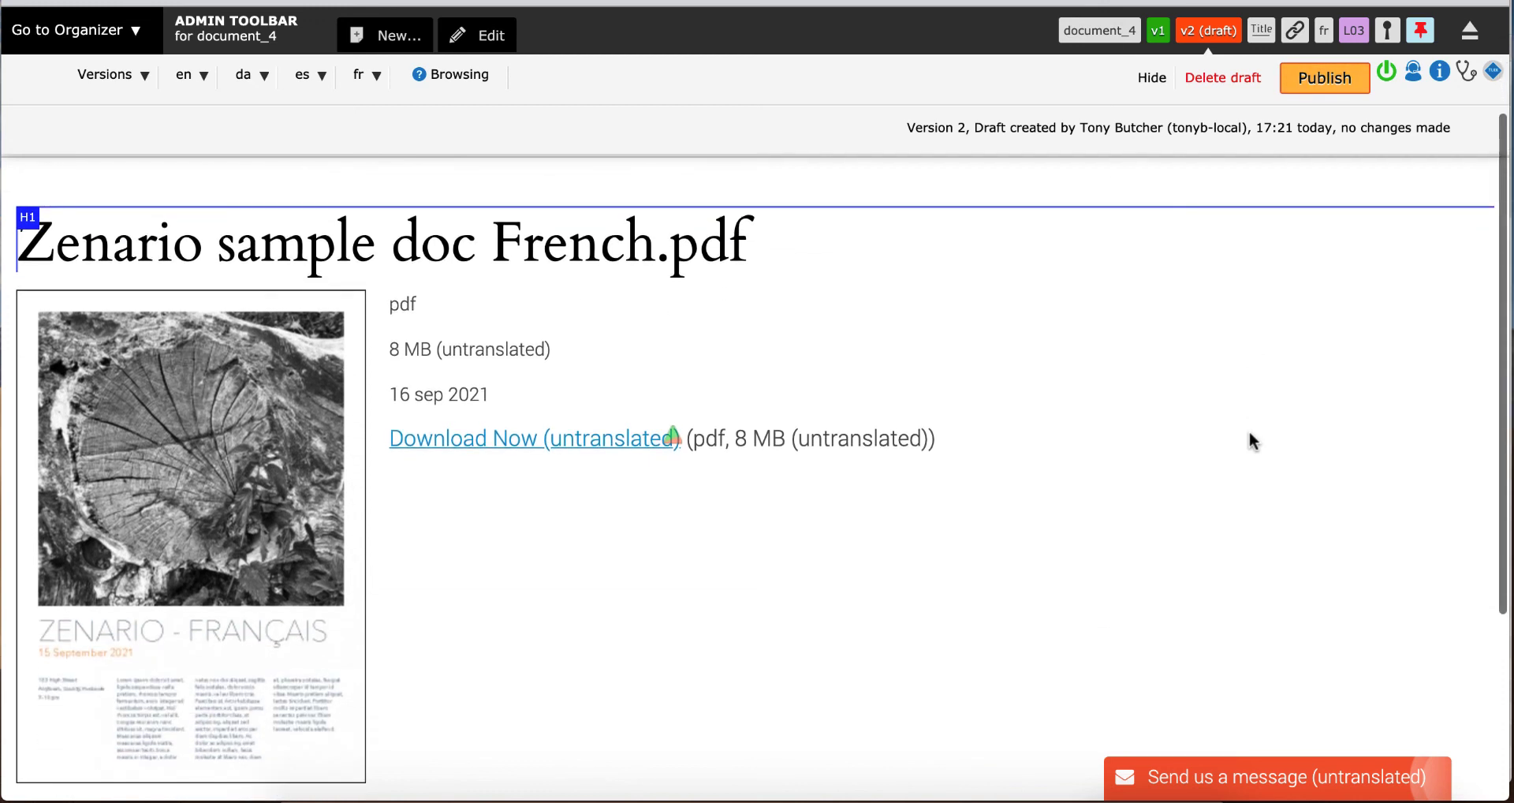